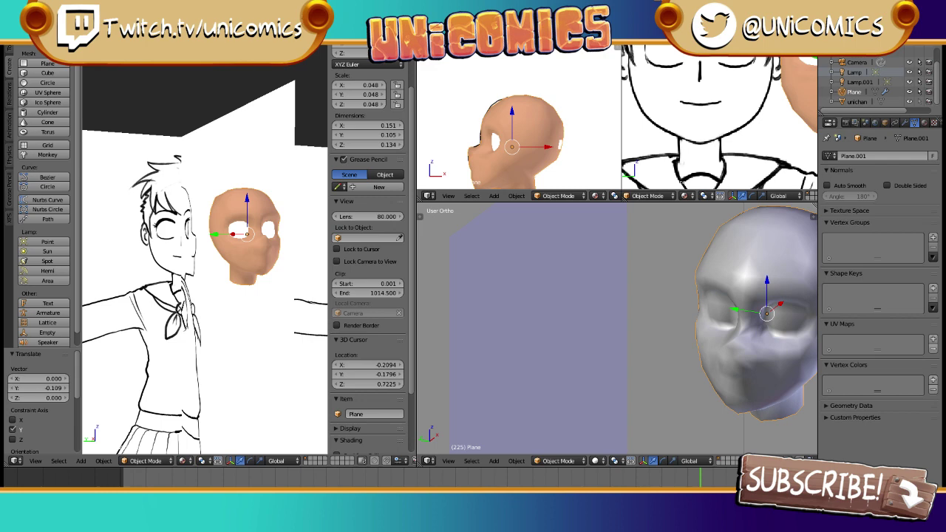
# Undo the head model's last move along the Y axis
pyautogui.moveTo(224, 236); pyautogui.dragTo(146, 272, button='middle')
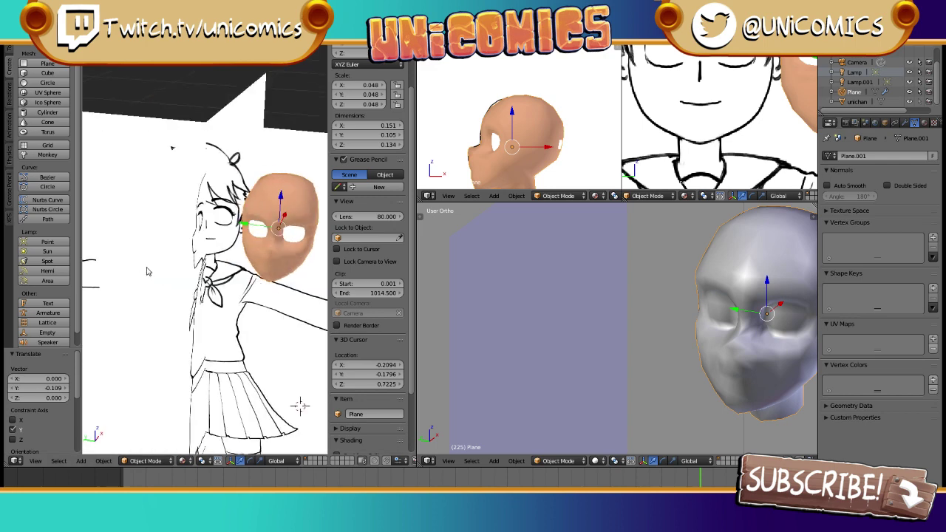
pyautogui.hotkey('ctrl', 'z')
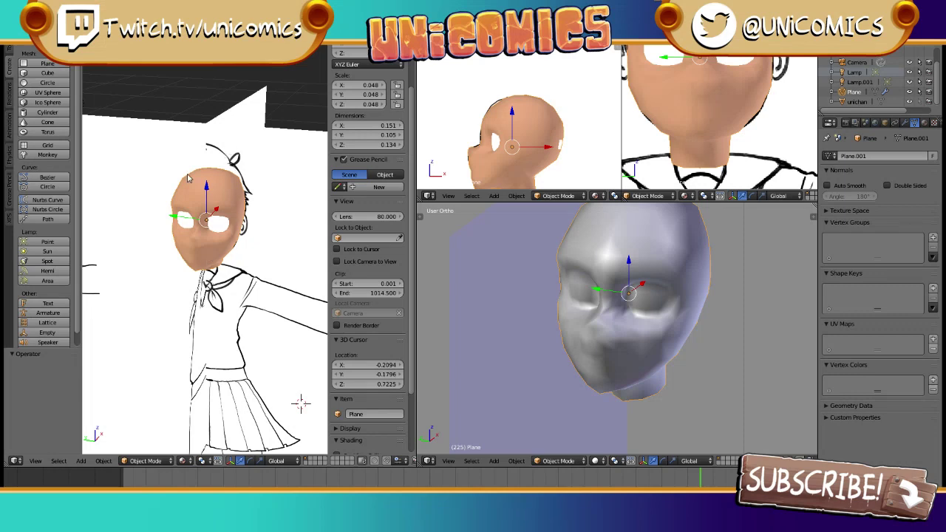
# Examine the head model's fit against the front and side reference drawings from several angles
pyautogui.moveTo(190, 178)
pyautogui.mouseDown(button='middle')
pyautogui.moveTo(255, 167)
pyautogui.moveTo(187, 148)
pyautogui.moveTo(237, 148)
pyautogui.mouseUp(button='middle')
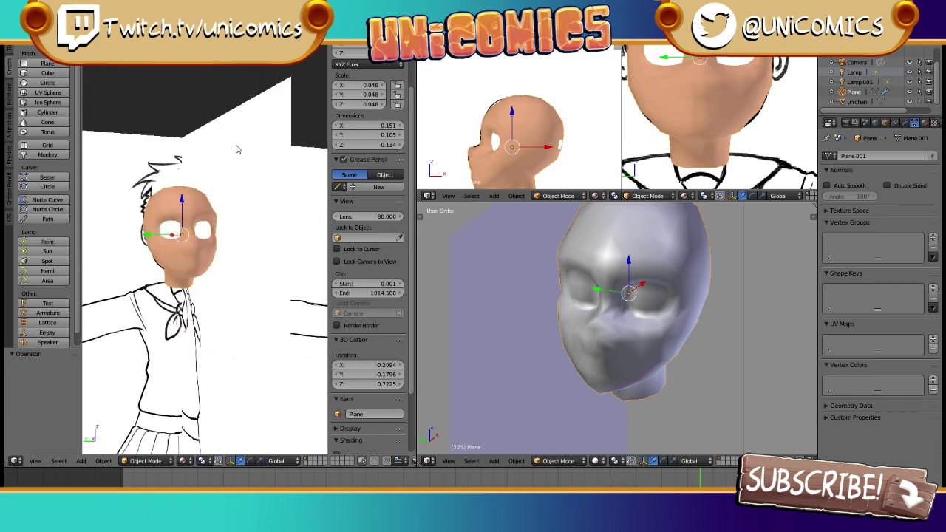
pyautogui.scroll(4, 191, 214)
pyautogui.scroll(-4, 185, 226)
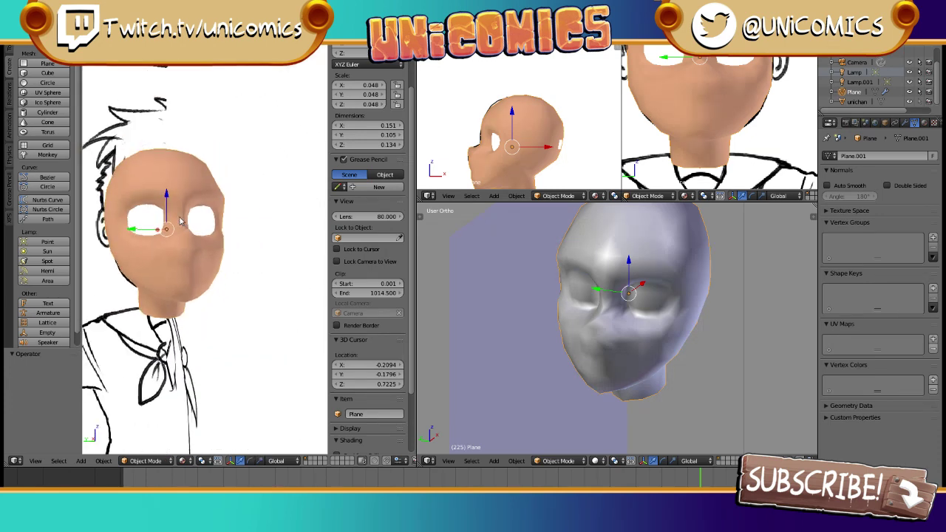
pyautogui.scroll(4, 184, 237)
pyautogui.scroll(-4, 204, 235)
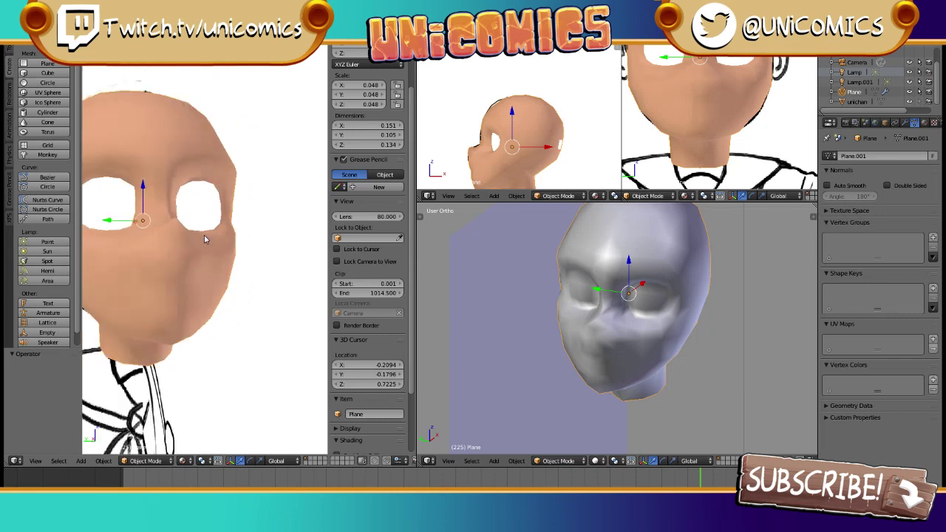
pyautogui.scroll(-1, 205, 236)
pyautogui.moveTo(231, 241); pyautogui.dragTo(179, 237, button='middle')
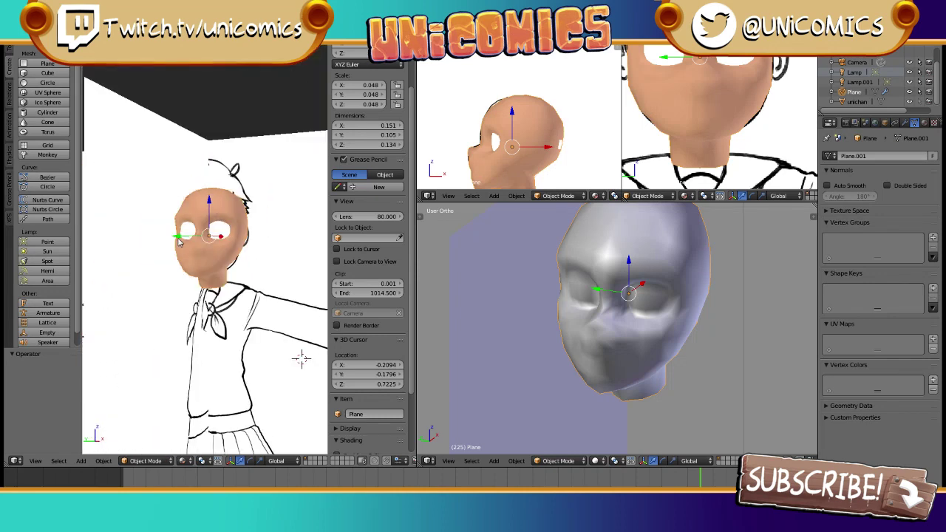
pyautogui.moveTo(246, 251)
pyautogui.mouseDown(button='middle')
pyautogui.moveTo(147, 258)
pyautogui.moveTo(257, 256)
pyautogui.mouseUp(button='middle')
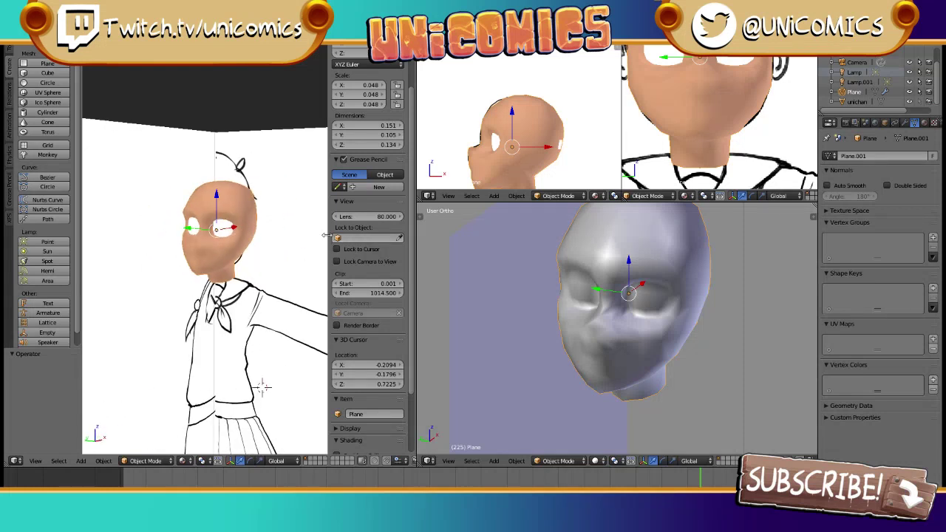
# Hide the properties sidebar of the large 3D view and widen that view
pyautogui.press('n')
pyautogui.moveTo(416, 236); pyautogui.dragTo(481, 242)
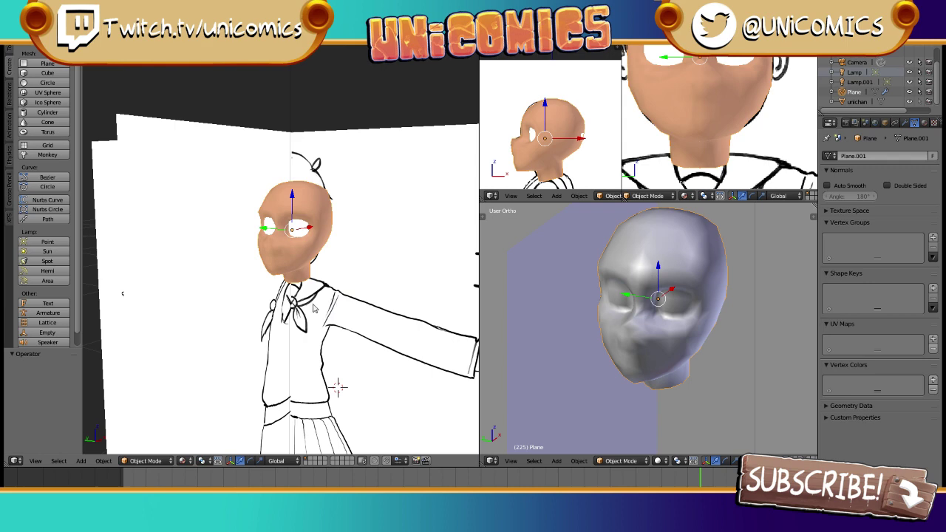
pyautogui.moveTo(309, 314)
pyautogui.mouseDown(button='middle')
pyautogui.moveTo(333, 300)
pyautogui.moveTo(277, 320)
pyautogui.moveTo(296, 326)
pyautogui.mouseUp(button='middle')
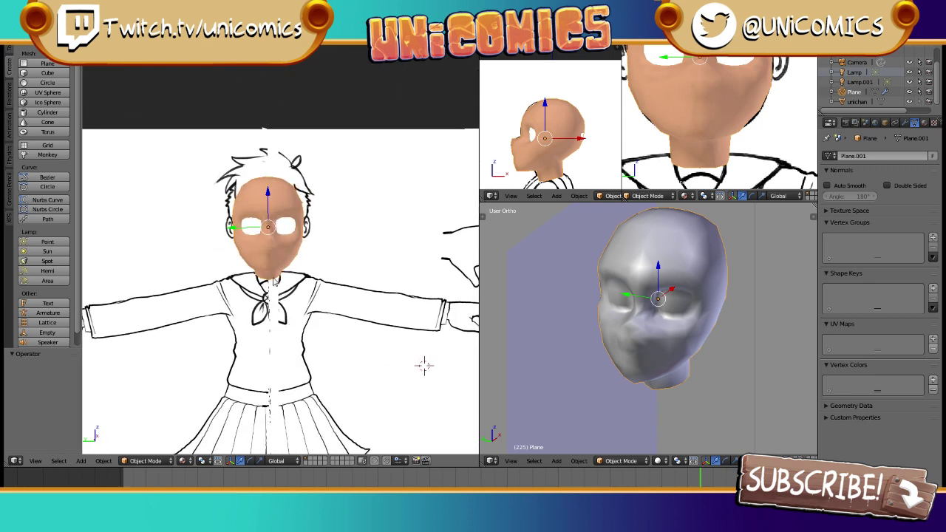
# Examine the skirt, legs and shoes in the front and side reference drawings
pyautogui.scroll(2, 272, 260)
pyautogui.moveTo(357, 355); pyautogui.dragTo(243, 309, button='middle')
pyautogui.moveTo(328, 288); pyautogui.dragTo(243, 306, button='middle')
pyautogui.scroll(-3, 244, 307)
pyautogui.keyDown('shift'); pyautogui.moveTo(285, 370); pyautogui.dragTo(299, 180, button='middle'); pyautogui.keyUp('shift')
pyautogui.keyDown('shift'); pyautogui.moveTo(292, 325); pyautogui.dragTo(285, 226, button='middle'); pyautogui.keyUp('shift')
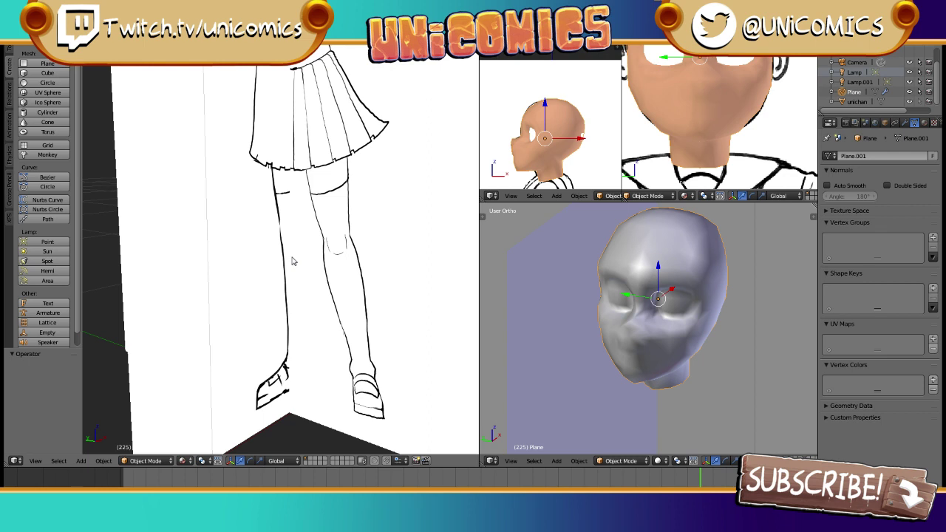
pyautogui.moveTo(291, 261); pyautogui.dragTo(342, 219, button='middle')
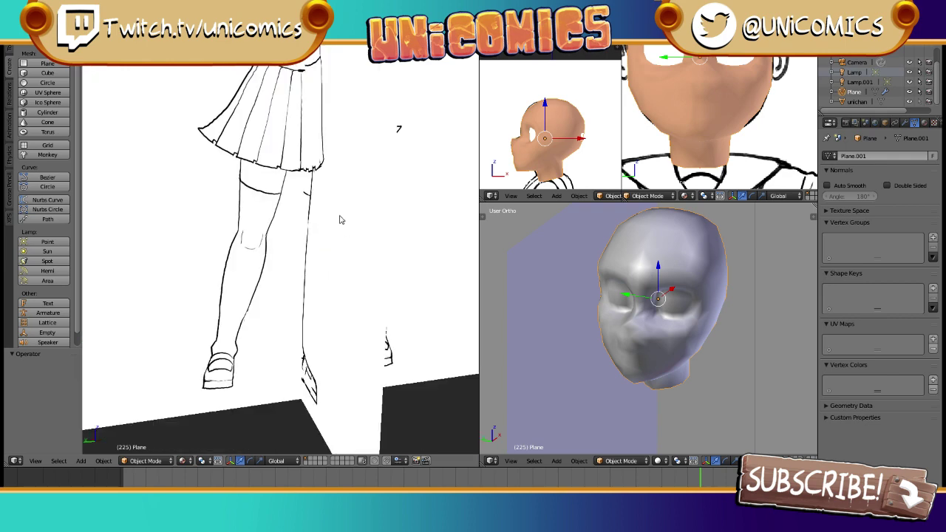
pyautogui.keyDown('shift'); pyautogui.moveTo(339, 183); pyautogui.dragTo(336, 452, button='middle'); pyautogui.keyUp('shift')
pyautogui.moveTo(330, 200)
pyautogui.keyDown('shift'); pyautogui.mouseDown(button='middle')
pyautogui.moveTo(239, 149)
pyautogui.moveTo(331, 138)
pyautogui.moveTo(259, 137)
pyautogui.moveTo(306, 154)
pyautogui.mouseUp(button='middle'); pyautogui.keyUp('shift')
pyautogui.keyDown('shift'); pyautogui.moveTo(225, 280); pyautogui.dragTo(295, 195, button='middle'); pyautogui.keyUp('shift')
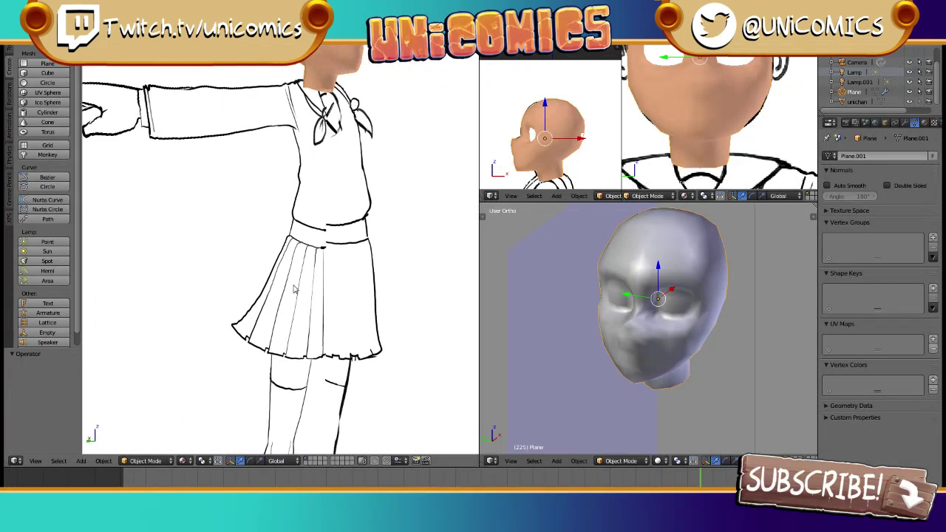
pyautogui.moveTo(294, 285); pyautogui.dragTo(245, 326, button='middle')
pyautogui.keyDown('shift'); pyautogui.moveTo(245, 371); pyautogui.dragTo(158, 202, button='middle'); pyautogui.keyUp('shift')
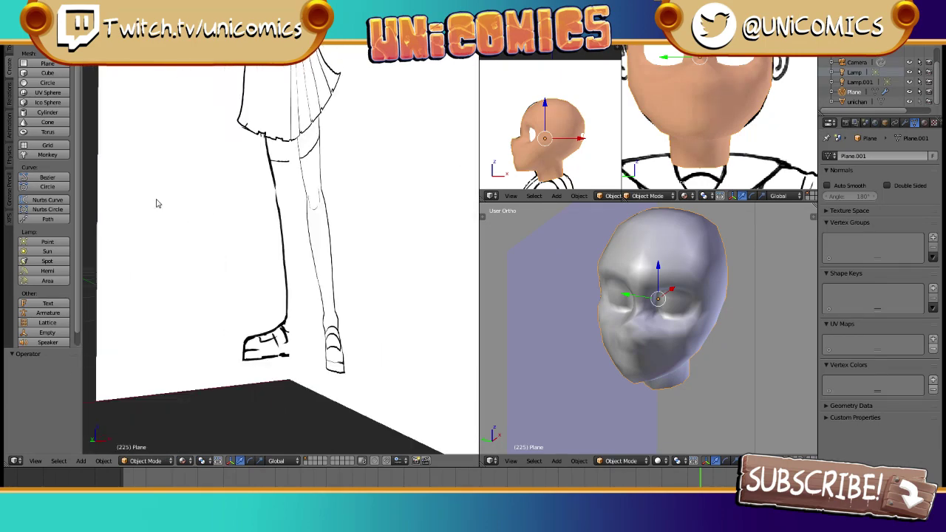
# Compare the torso, arms and full figure in the crossed front and side reference drawings
pyautogui.keyDown('shift'); pyautogui.moveTo(237, 119); pyautogui.dragTo(209, 381, button='middle'); pyautogui.keyUp('shift')
pyautogui.moveTo(179, 207); pyautogui.dragTo(226, 276, button='middle')
pyautogui.scroll(2, 309, 348)
pyautogui.moveTo(303, 340); pyautogui.dragTo(261, 286, button='middle')
pyautogui.scroll(-5, 259, 287)
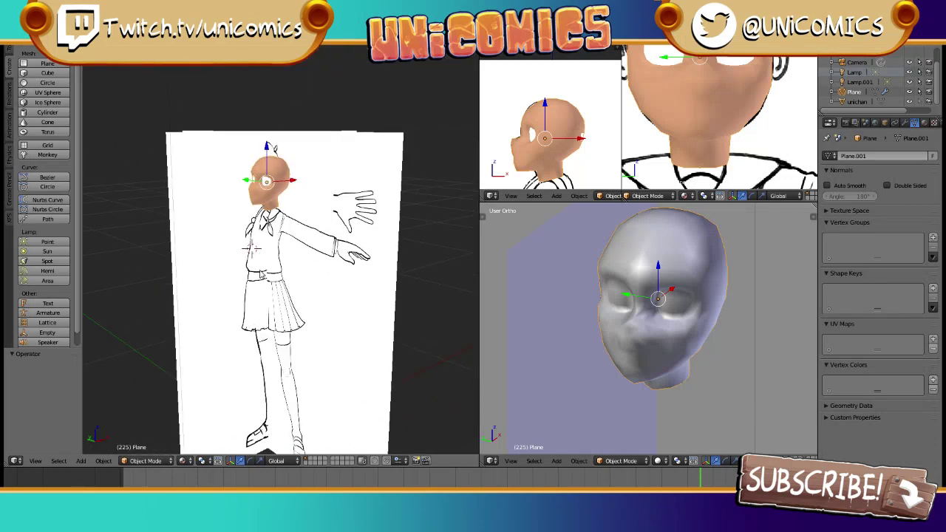
pyautogui.scroll(4, 261, 275)
pyautogui.scroll(2, 260, 275)
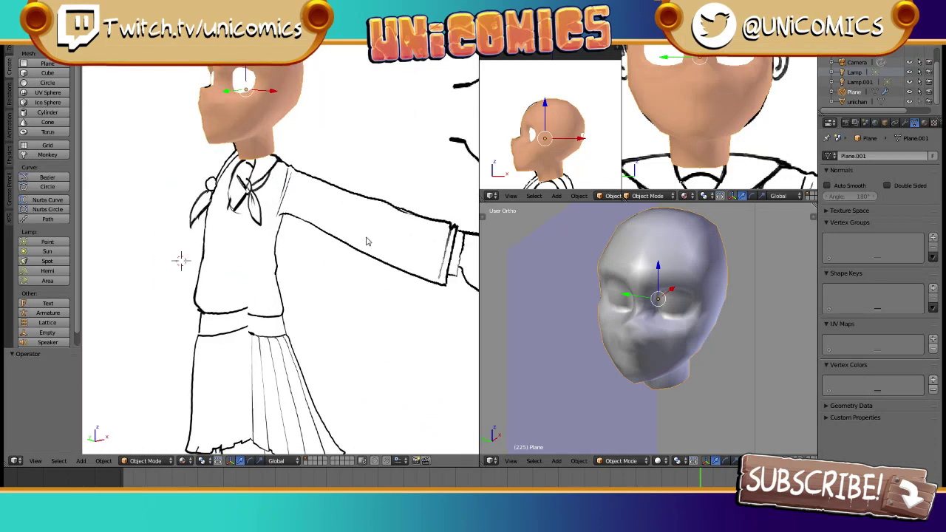
pyautogui.moveTo(365, 238); pyautogui.dragTo(286, 224, button='middle')
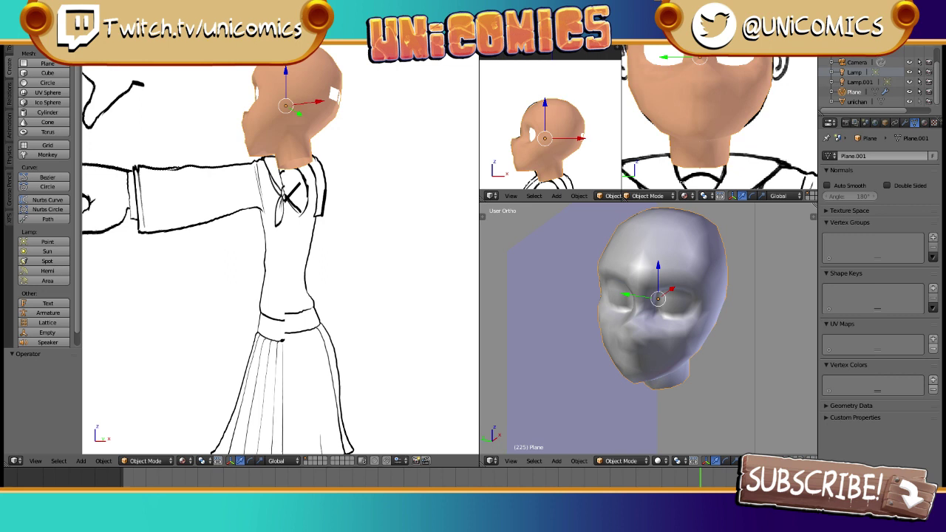
pyautogui.moveTo(329, 281); pyautogui.dragTo(88, 260, button='middle')
pyautogui.moveTo(204, 170); pyautogui.dragTo(304, 185, button='middle')
pyautogui.scroll(-5, 304, 185)
pyautogui.moveTo(254, 223); pyautogui.dragTo(370, 224, button='middle')
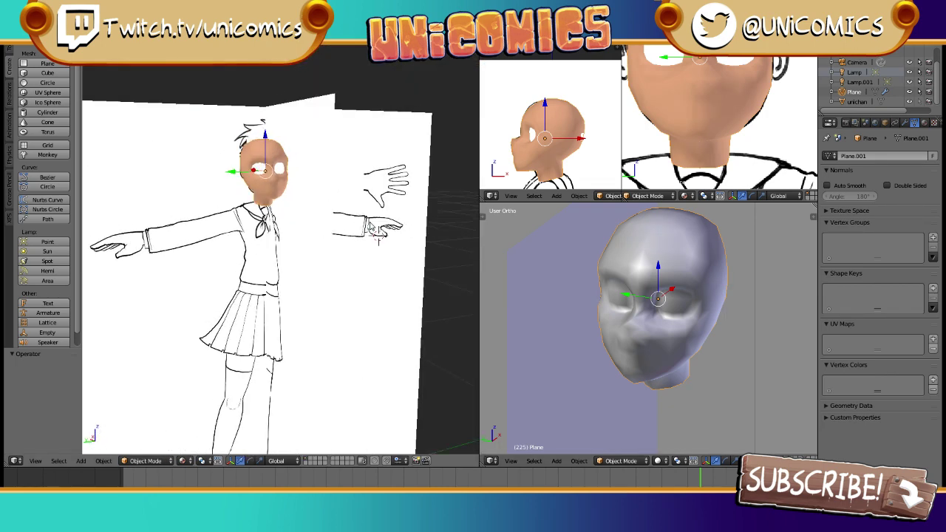
pyautogui.moveTo(212, 405); pyautogui.dragTo(319, 404, button='middle')
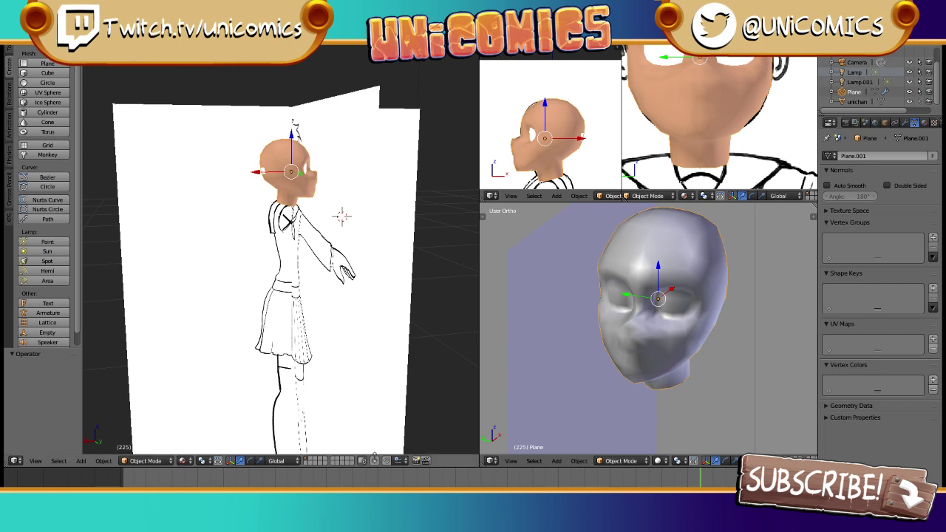
pyautogui.scroll(1, 345, 428)
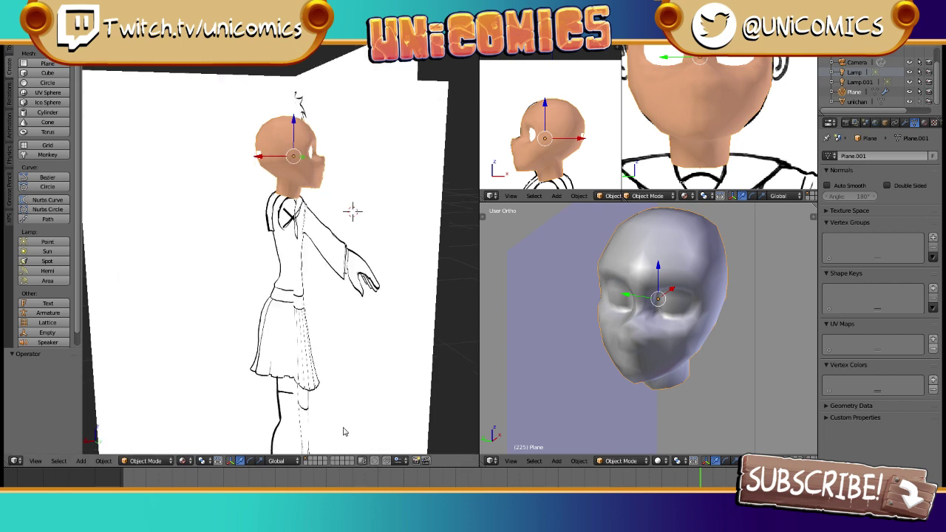
# Place the 3D cursor on the ankle just above the shoe in the front reference drawing
pyautogui.moveTo(345, 431); pyautogui.dragTo(253, 446, button='middle')
pyautogui.scroll(4, 257, 425)
pyautogui.keyDown('shift'); pyautogui.moveTo(263, 407); pyautogui.dragTo(272, 452, button='middle'); pyautogui.keyUp('shift')
pyautogui.keyDown('shift'); pyautogui.moveTo(275, 34); pyautogui.dragTo(285, 83, button='middle'); pyautogui.keyUp('shift')
pyautogui.scroll(-3, 298, 133)
pyautogui.moveTo(320, 168); pyautogui.dragTo(334, 314, button='middle')
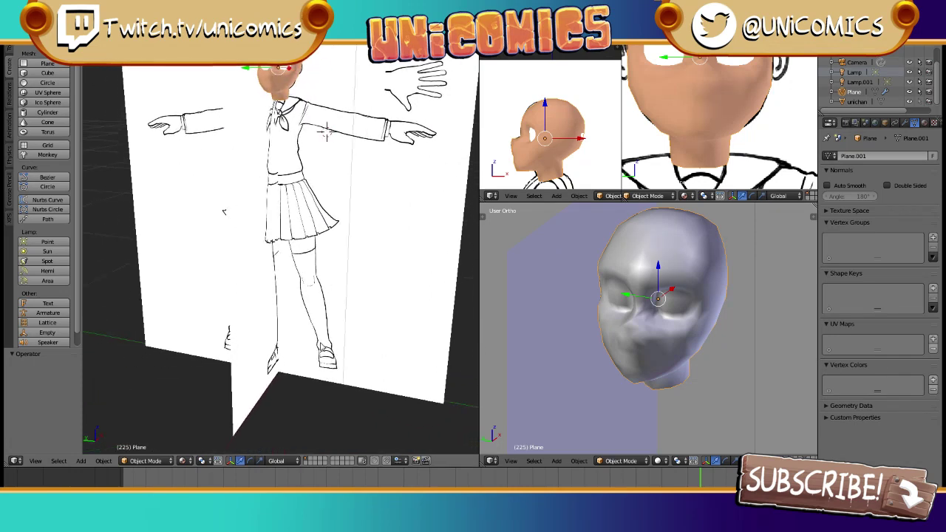
pyautogui.click(323, 355)
pyautogui.click(323, 338)
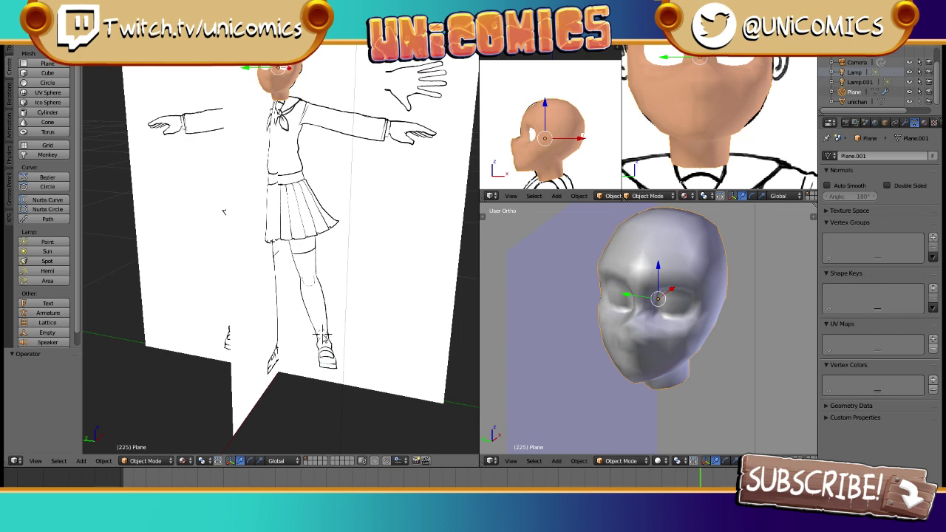
# Add a cube mesh at the 3D cursor and scale it down by a factor of 0.078
pyautogui.click(80, 463)
pyautogui.moveTo(96, 460)
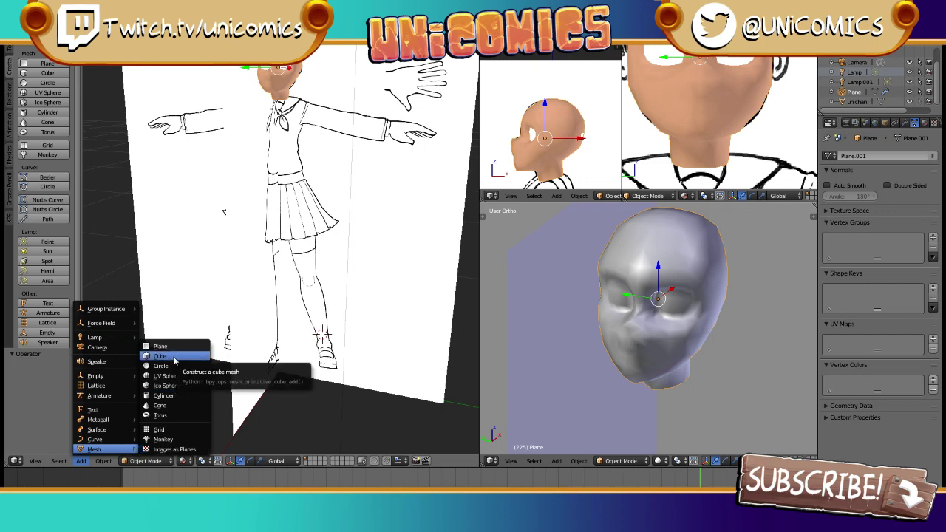
pyautogui.click(175, 359)
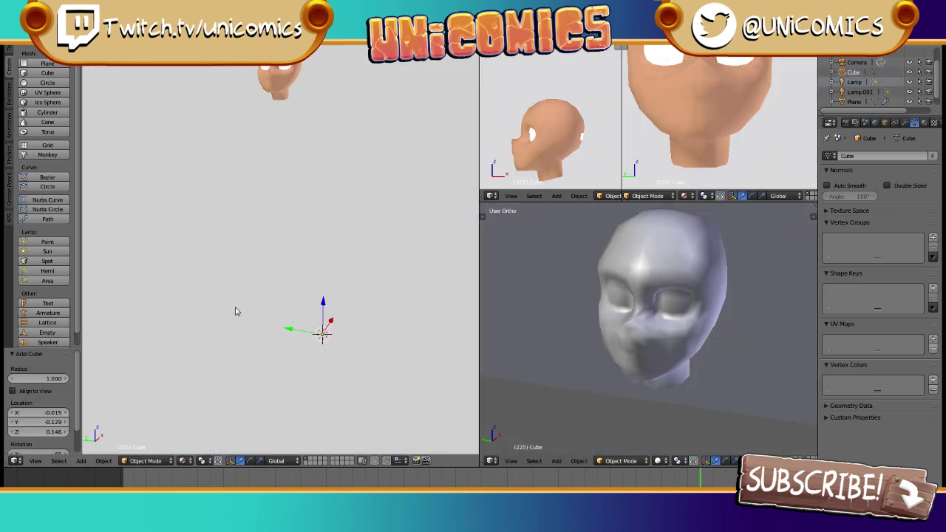
pyautogui.press('s')
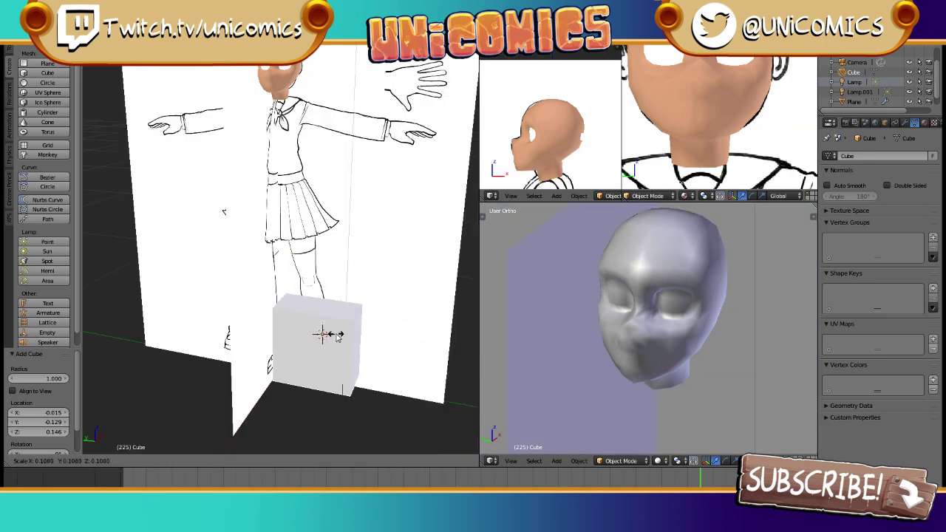
pyautogui.click(325, 333)
# Scale the cube uniformly by a further factor of 0.368 to bring it near the shoe's size
pyautogui.scroll(3, 340, 348)
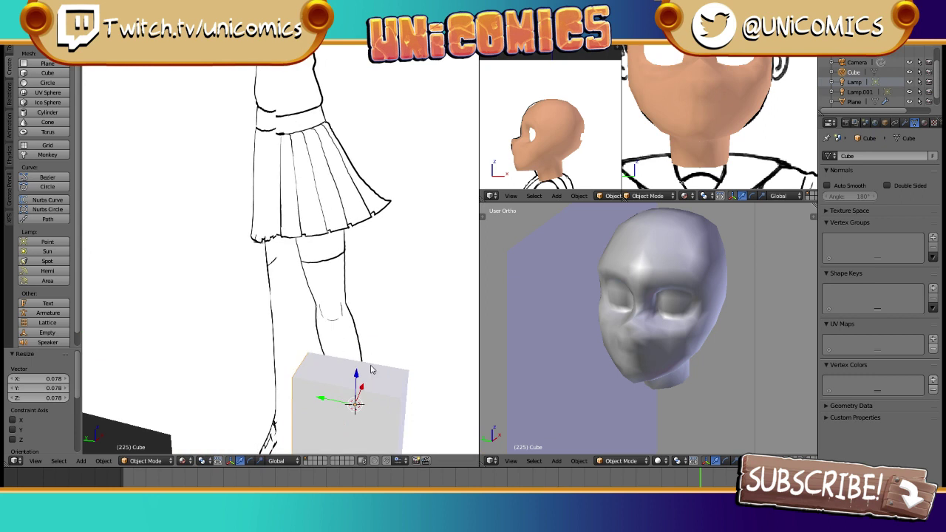
pyautogui.keyDown('shift'); pyautogui.moveTo(366, 386); pyautogui.dragTo(330, 260, button='middle'); pyautogui.keyUp('shift')
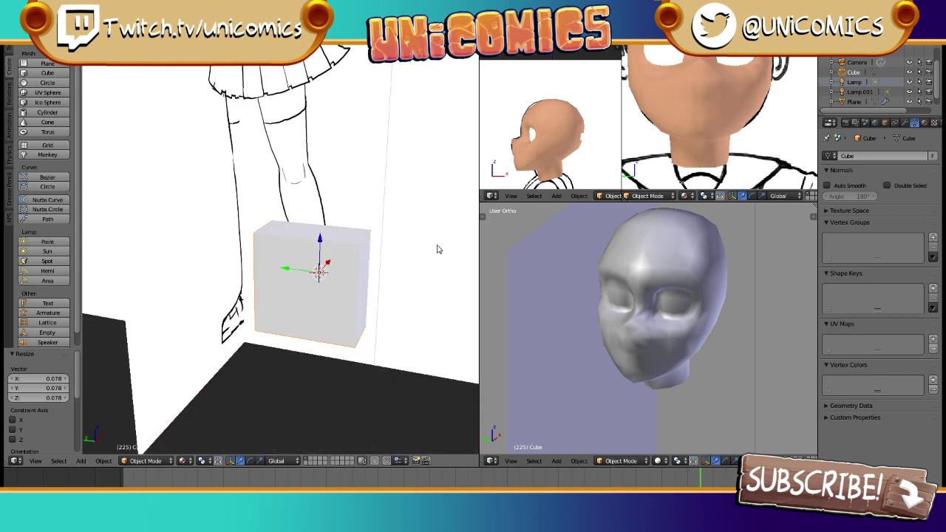
pyautogui.press('s')
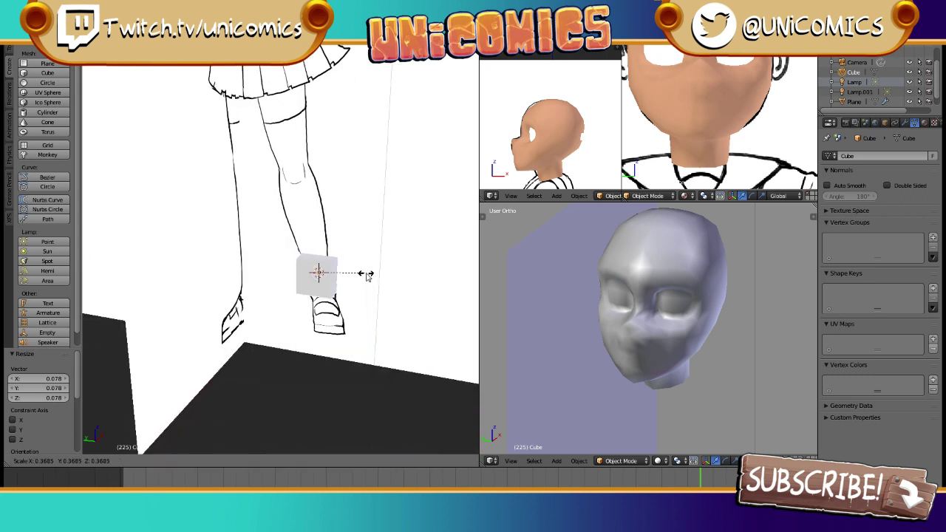
pyautogui.click(367, 275)
pyautogui.moveTo(367, 274); pyautogui.dragTo(295, 289, button='middle')
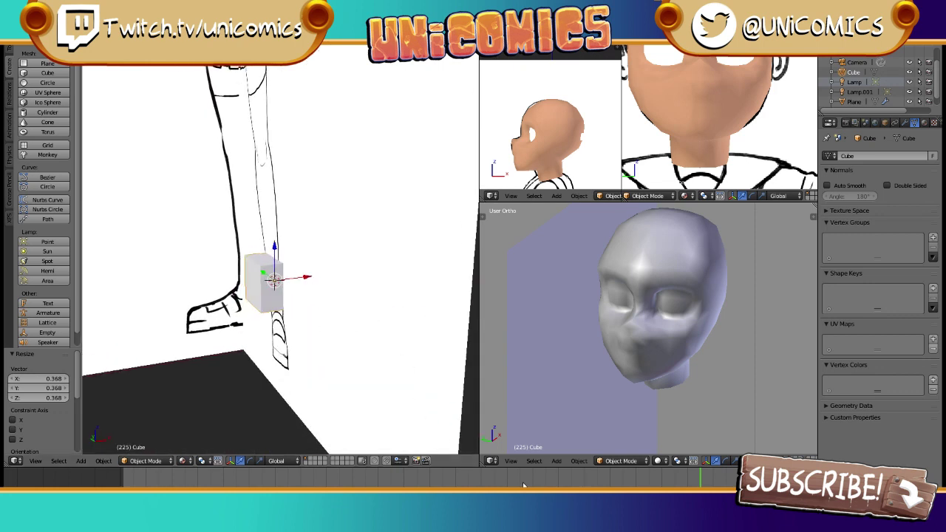
pyautogui.click(491, 460)
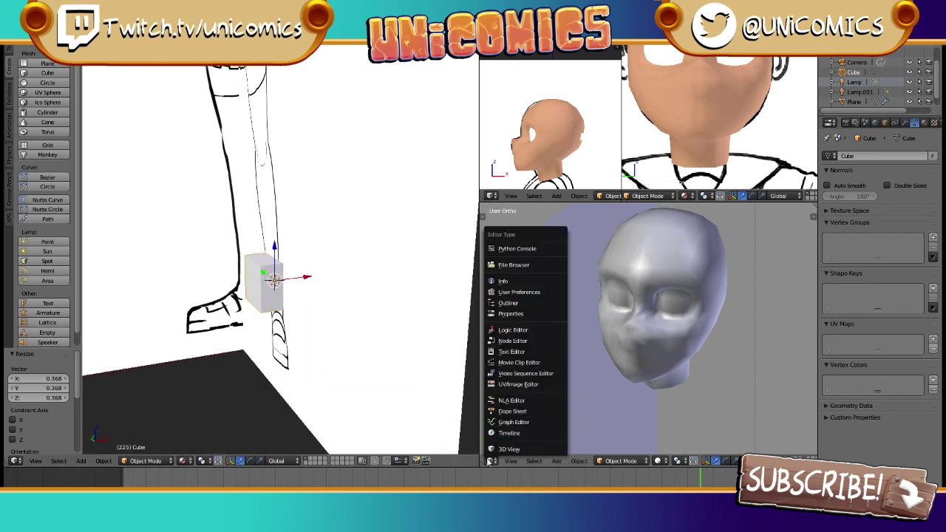
pyautogui.moveTo(576, 371); pyautogui.dragTo(602, 347, button='middle')
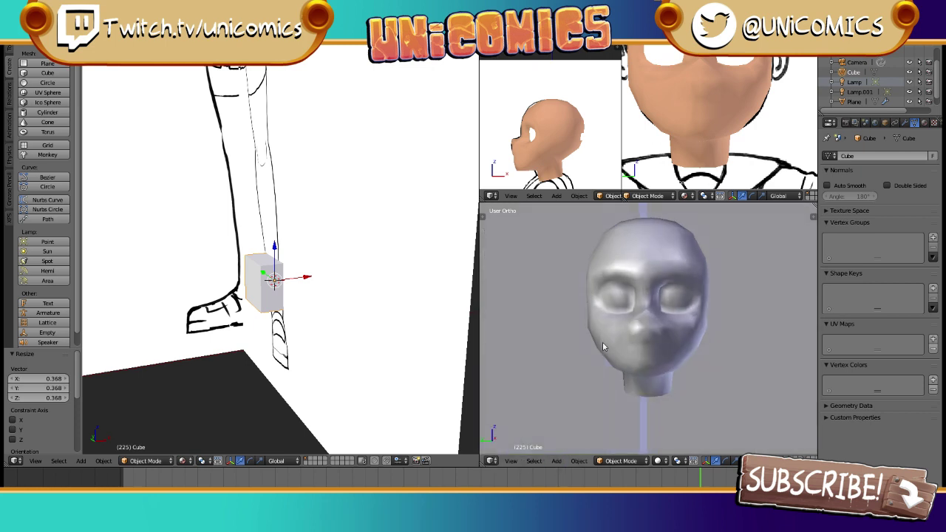
pyautogui.press('KP_1')
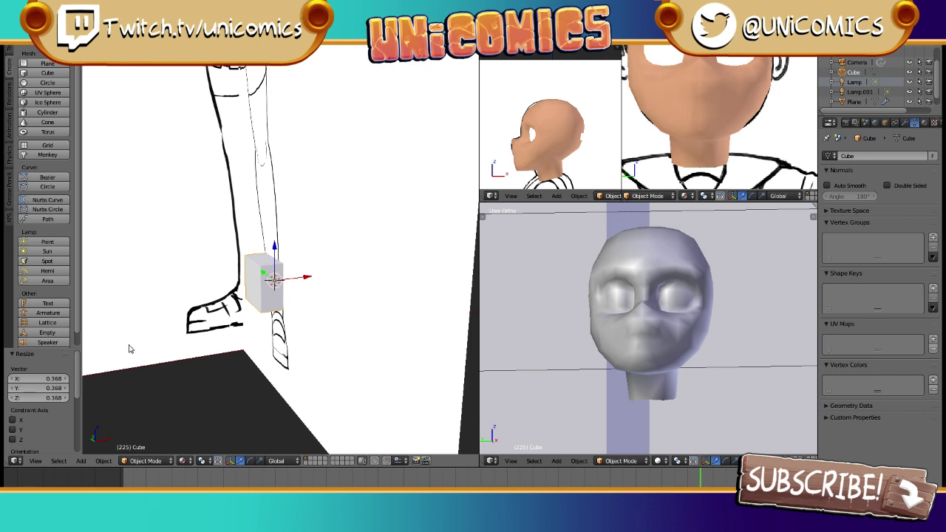
# Move the cube down along the Z axis from the ankle onto the shoe drawing
pyautogui.moveTo(238, 302)
pyautogui.mouseDown(button='middle')
pyautogui.moveTo(305, 281)
pyautogui.moveTo(276, 192)
pyautogui.mouseUp(button='middle')
pyautogui.press('g')
pyautogui.press('z')
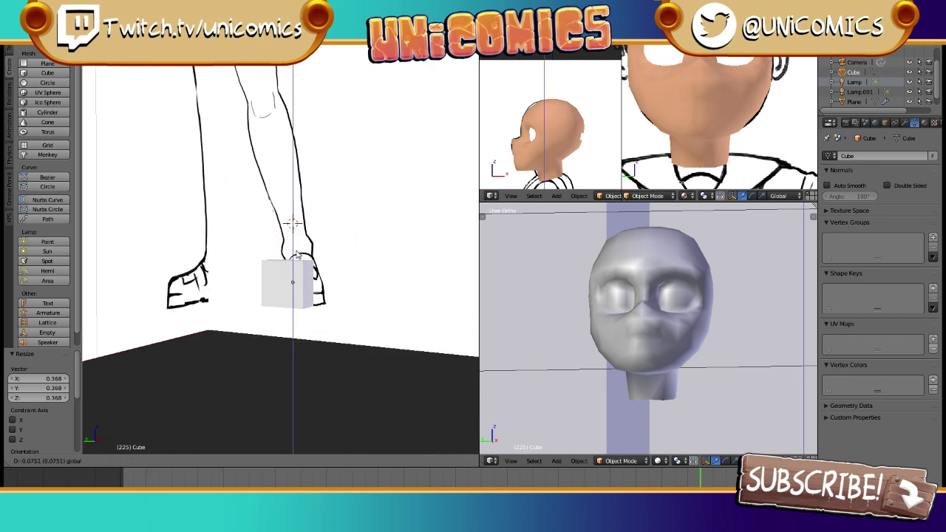
pyautogui.click(247, 273)
# Shift the cube along the Y axis by -0.010 and again by -0.005 to align it with the shoe drawing
pyautogui.moveTo(248, 273); pyautogui.dragTo(284, 295, button='middle')
pyautogui.press('g')
pyautogui.press('y')
pyautogui.click(296, 299)
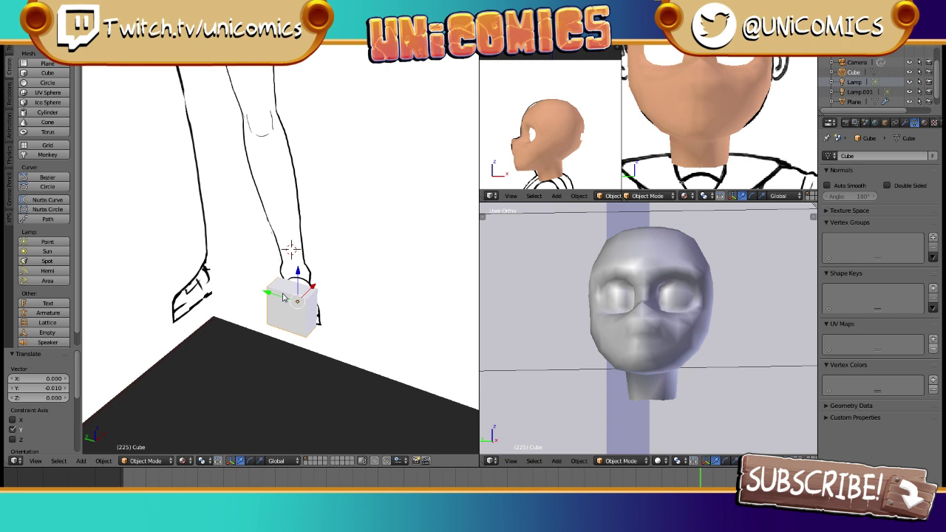
pyautogui.press('g')
pyautogui.press('y')
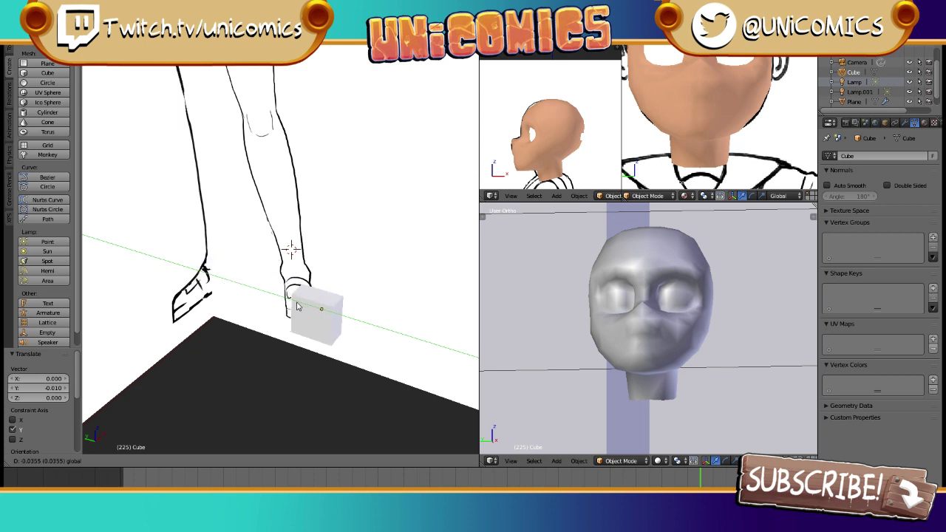
pyautogui.click(285, 302)
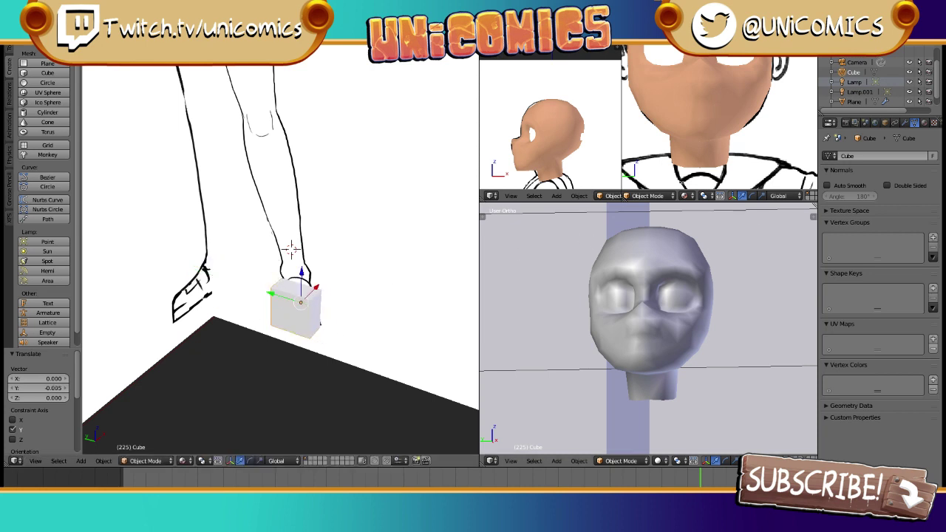
# Move the cube object 0.147 along the Y axis onto the body's centre line in the front drawing
pyautogui.click(905, 123)
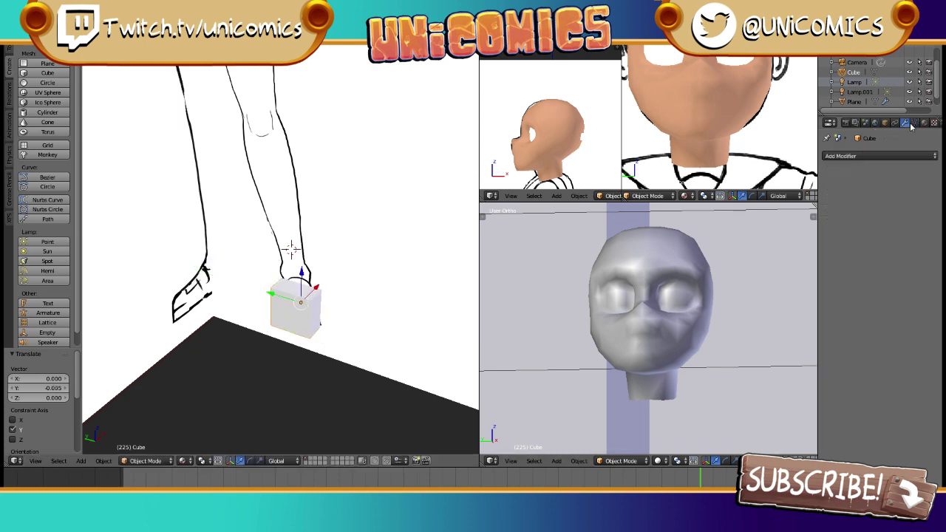
pyautogui.click(861, 156)
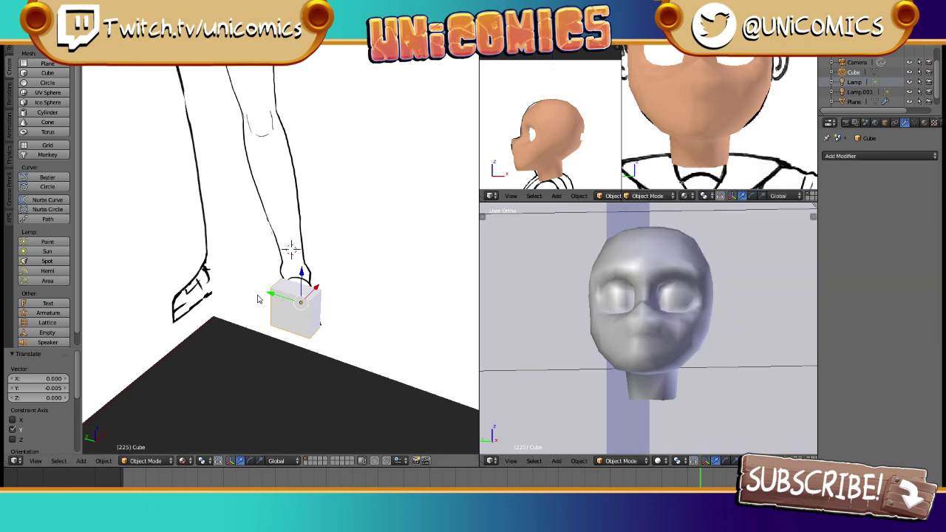
pyautogui.press('g')
pyautogui.press('y')
pyautogui.moveTo(209, 284); pyautogui.dragTo(173, 273)
pyautogui.moveTo(173, 272); pyautogui.dragTo(243, 243, button='middle')
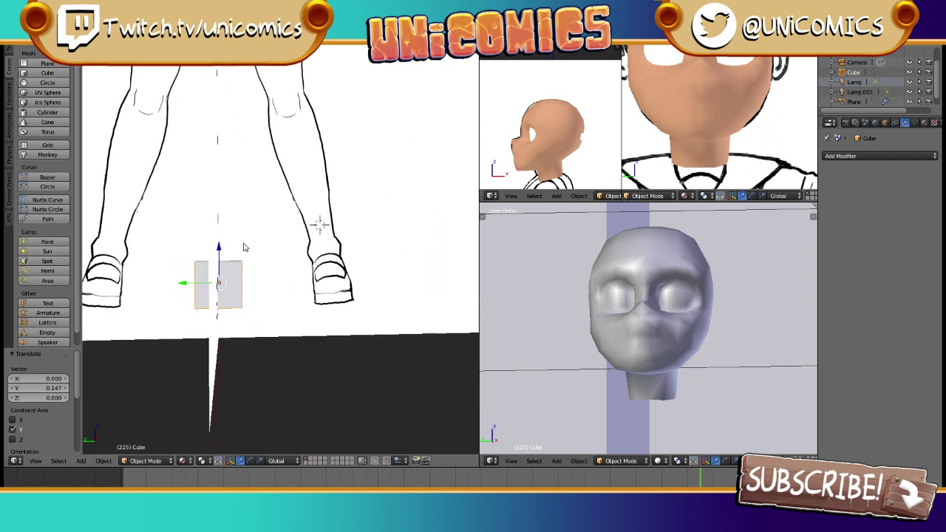
# In Edit Mode, move the whole cube mesh -0.154 along Y back onto the shoe, leaving the object's origin on the centre line
pyautogui.press('Tab')
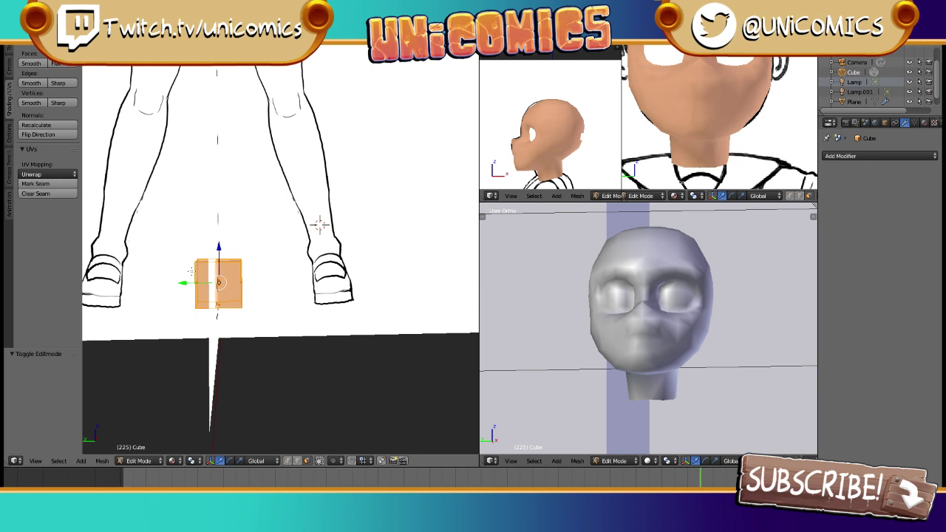
pyautogui.press('g')
pyautogui.press('y')
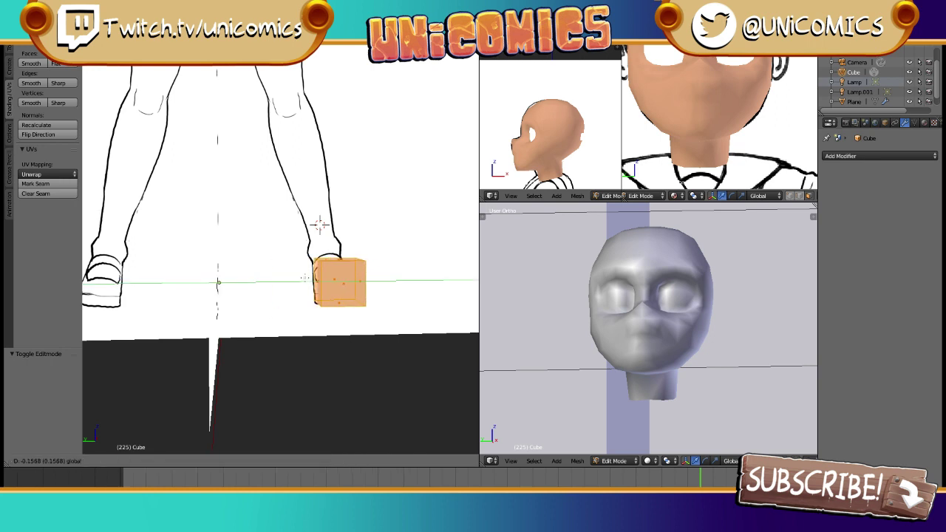
pyautogui.press('Return')
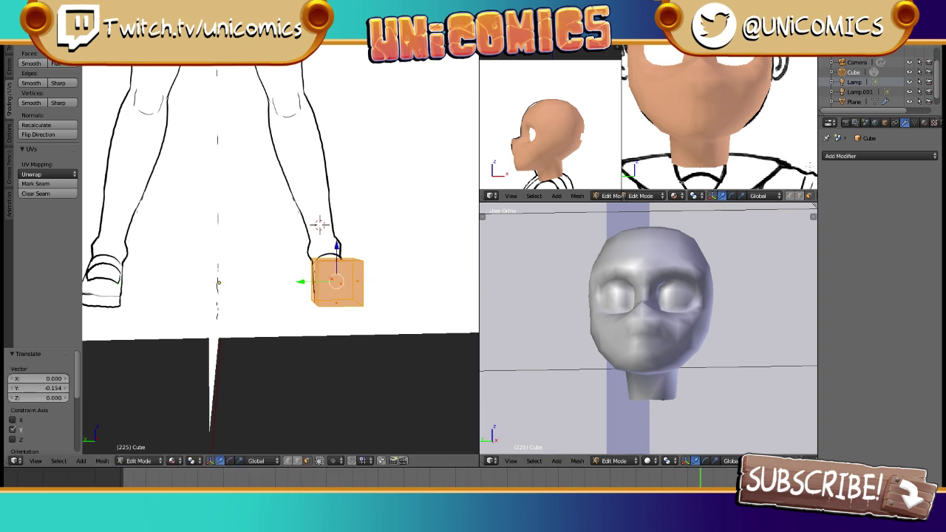
pyautogui.click(866, 156)
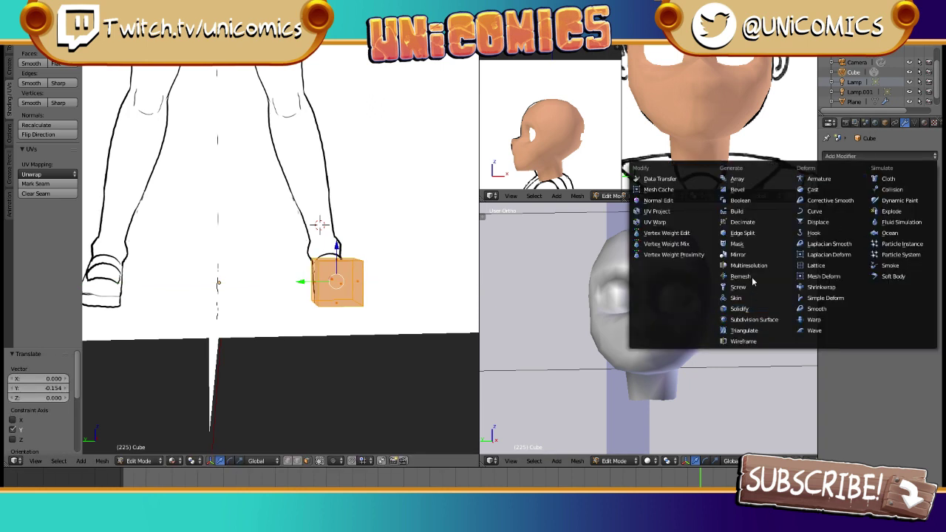
pyautogui.click(752, 244)
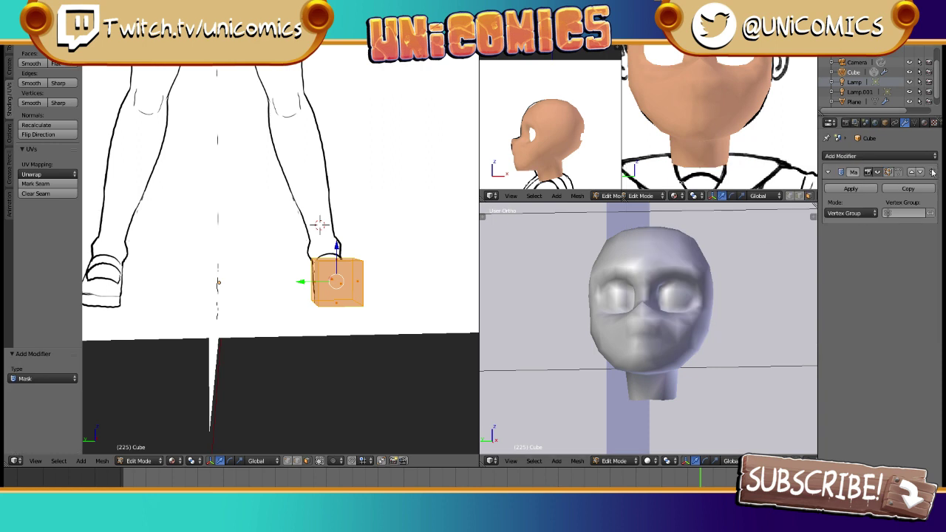
pyautogui.click(932, 171)
# Add a Mirror modifier to the cube and mirror it across the Y axis instead of X
pyautogui.click(841, 157)
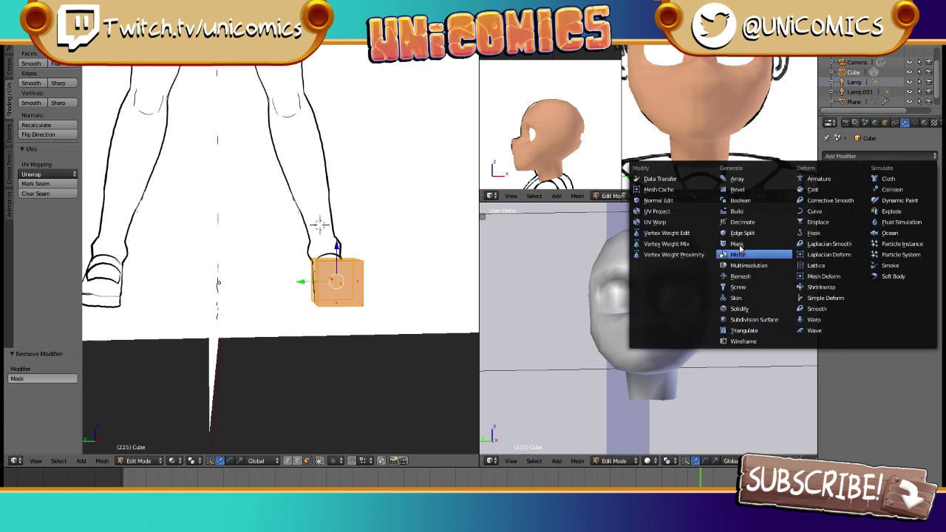
pyautogui.click(739, 254)
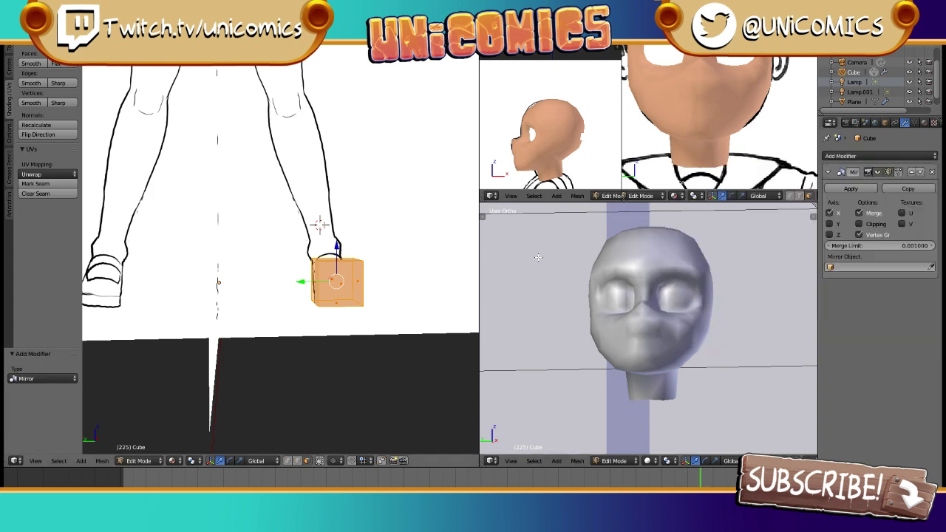
pyautogui.click(838, 224)
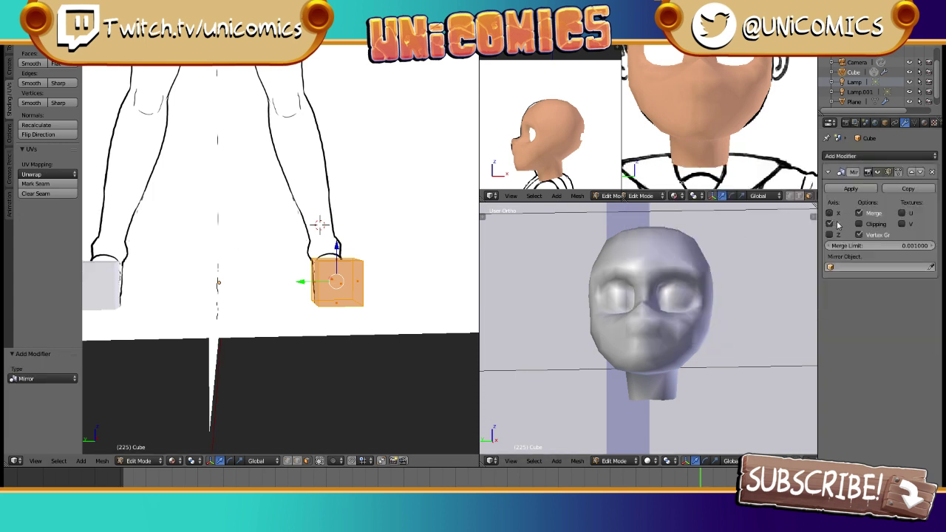
# Shift the cube mesh 0.008 along the Y axis to line it up with the shoe in the front drawing
pyautogui.moveTo(319, 223); pyautogui.dragTo(368, 211, button='middle')
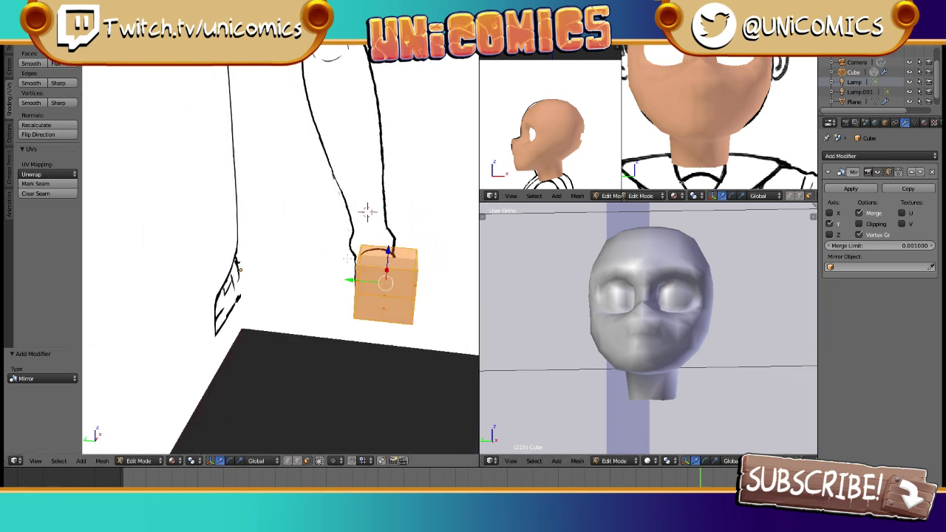
pyautogui.press('g')
pyautogui.press('y')
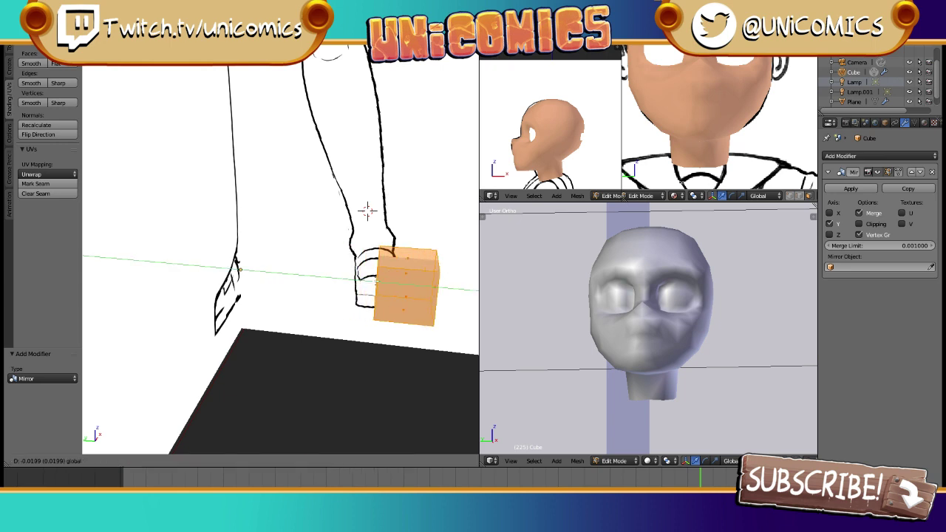
pyautogui.click(331, 283)
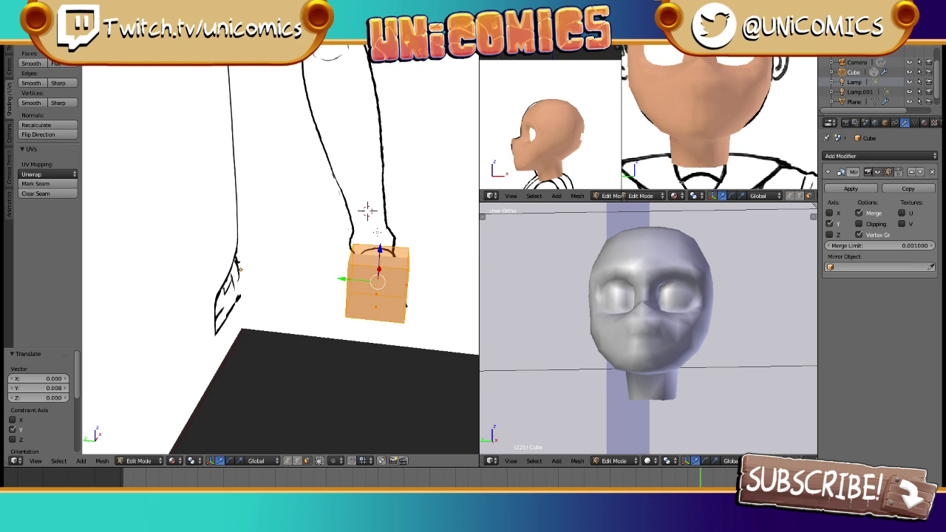
# Bevel the cube's four vertical edges with an offset amount of 0.646 and 1 segment to form an eight-sided prism
pyautogui.moveTo(367, 212); pyautogui.dragTo(323, 238, button='middle')
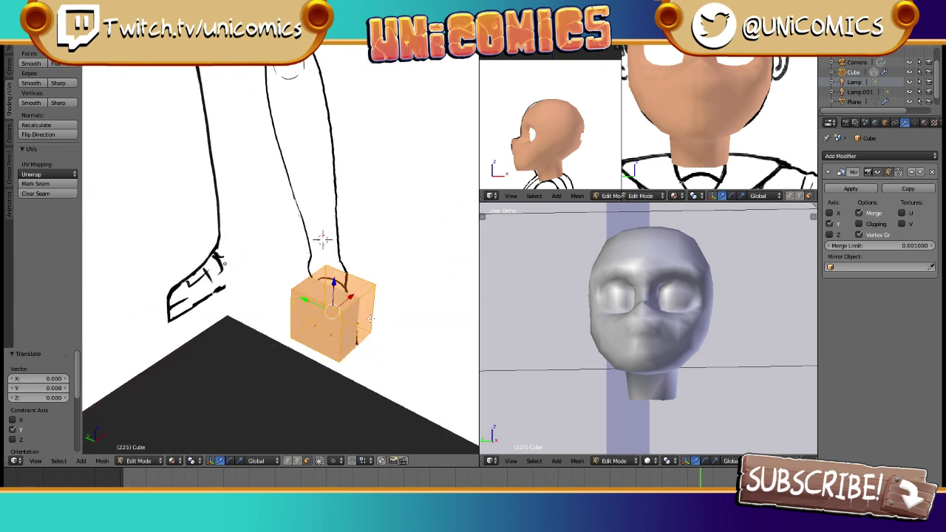
pyautogui.click(296, 461)
pyautogui.click(297, 461)
pyautogui.rightClick(335, 340)
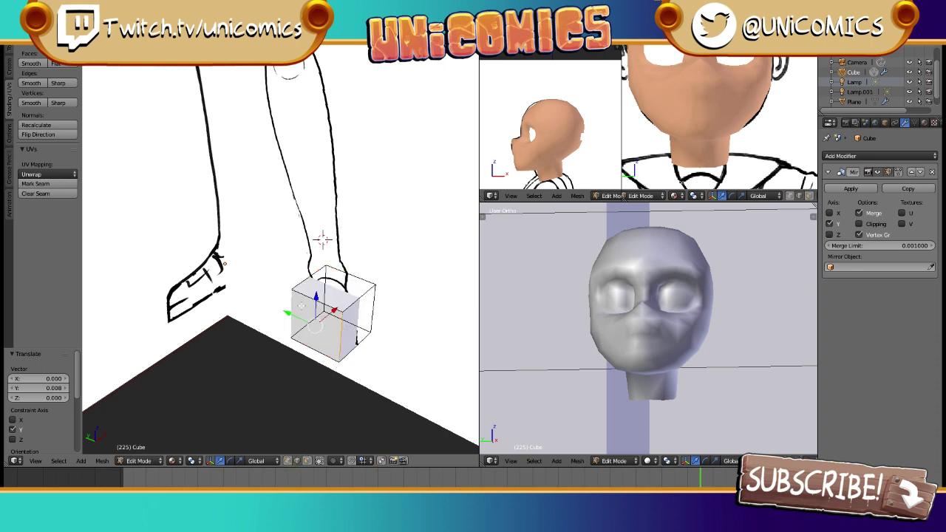
pyautogui.moveTo(322, 239); pyautogui.dragTo(178, 198, button='middle')
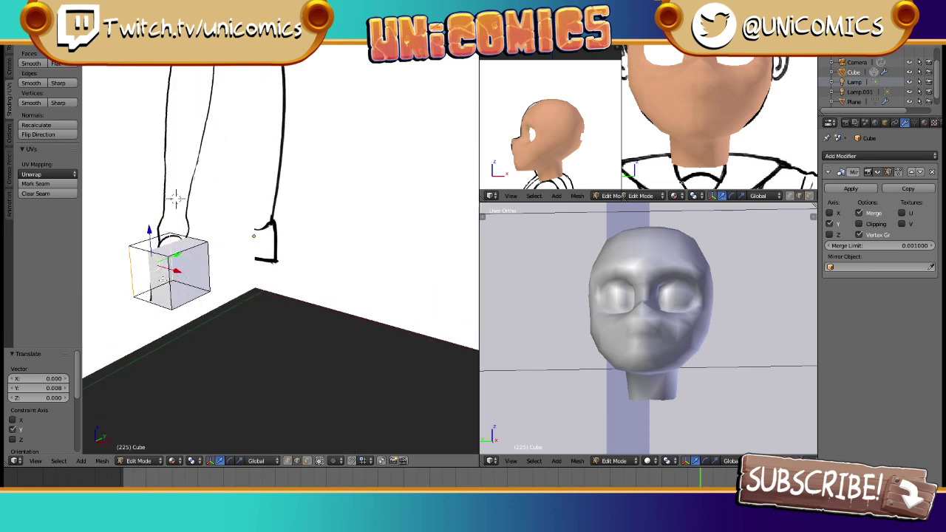
pyautogui.rightClick(168, 296)
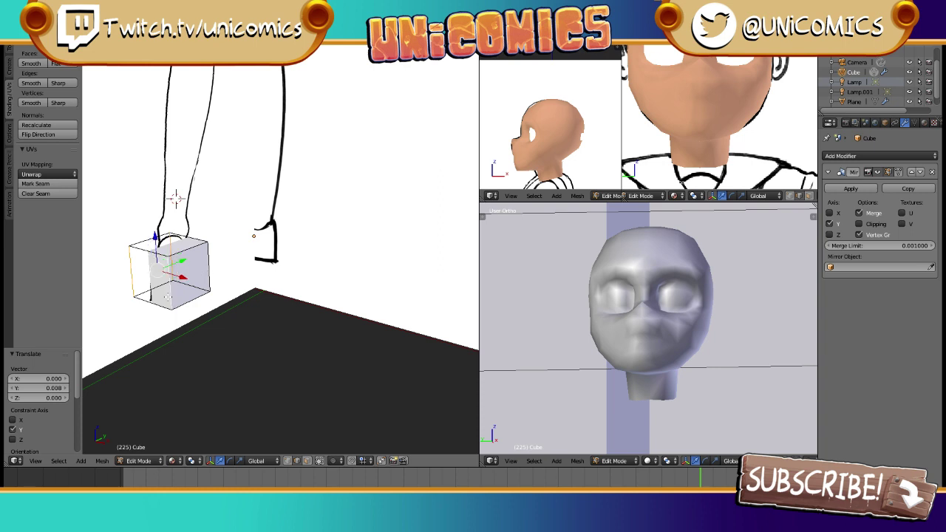
pyautogui.keyDown('shift'); pyautogui.rightClick(207, 283); pyautogui.keyUp('shift')
pyautogui.moveTo(253, 235); pyautogui.dragTo(259, 255, button='middle')
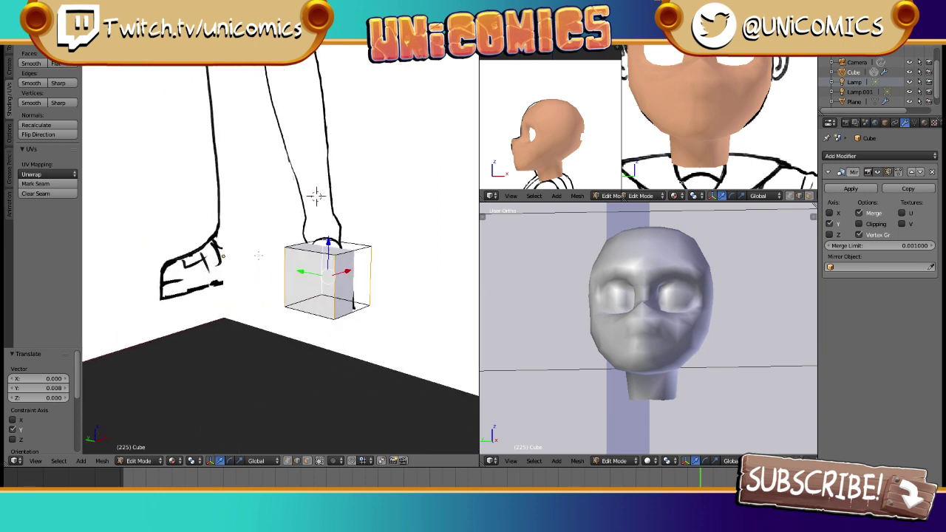
pyautogui.press('w')
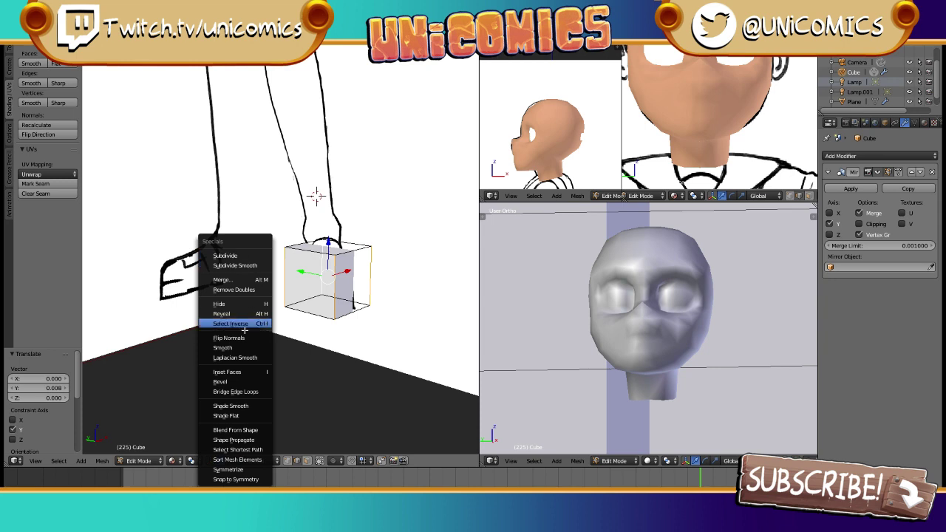
pyautogui.click(243, 380)
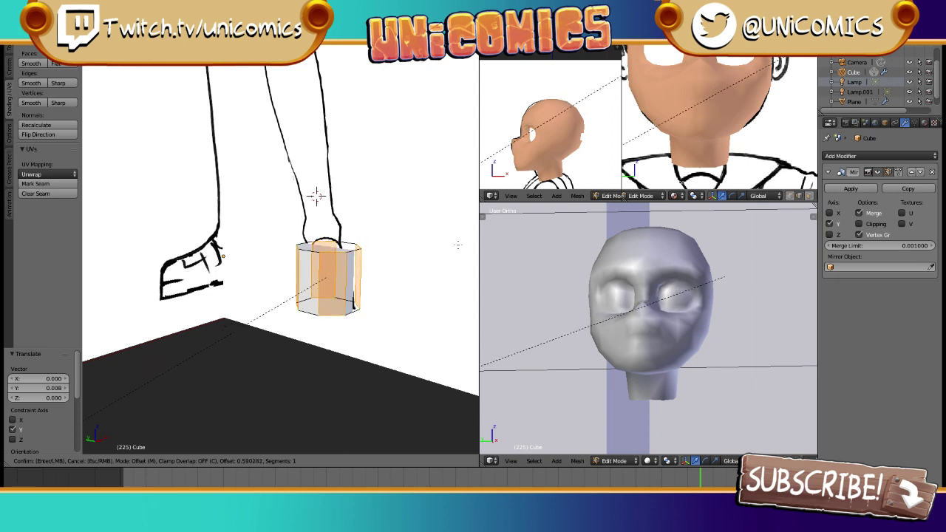
pyautogui.click(425, 259)
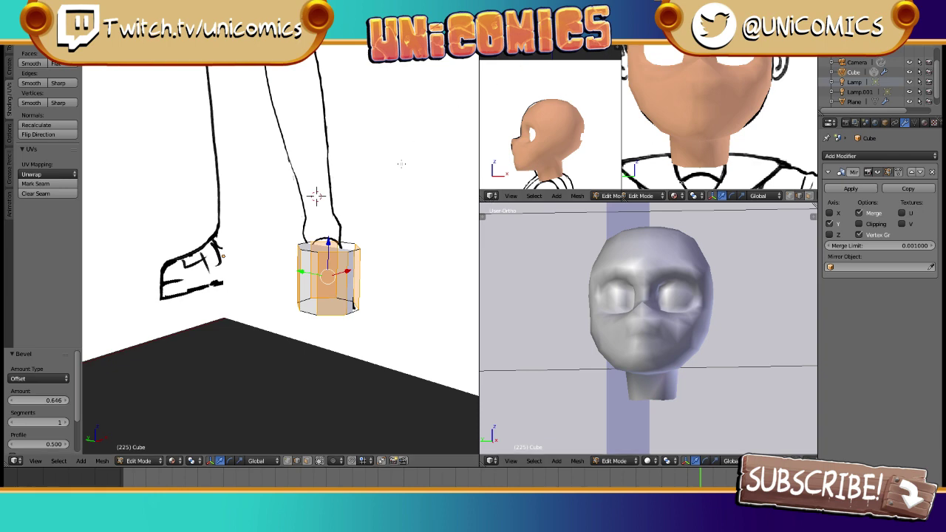
# Move the eight-sided prism up 0.096 along the Z axis from the shoe to the lower leg
pyautogui.moveTo(401, 164); pyautogui.dragTo(406, 194, button='middle')
pyautogui.scroll(4, 420, 223)
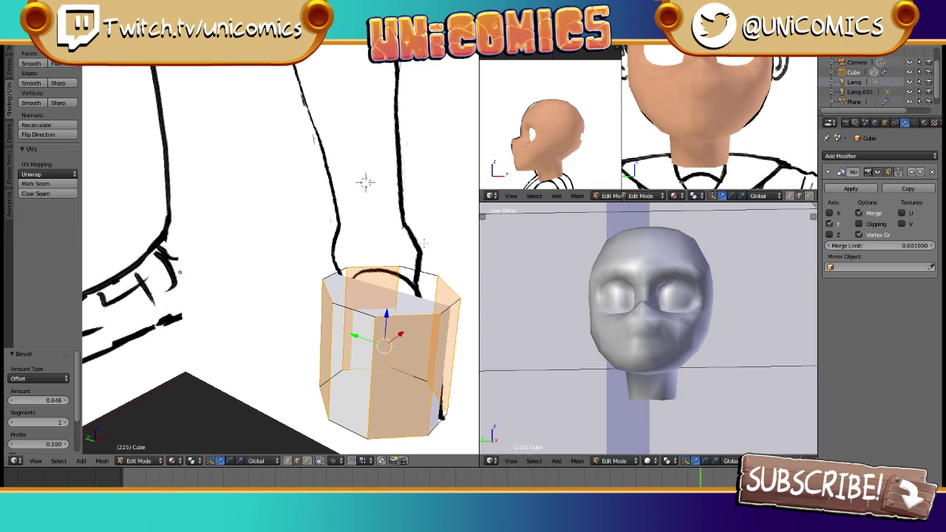
pyautogui.scroll(-5, 423, 244)
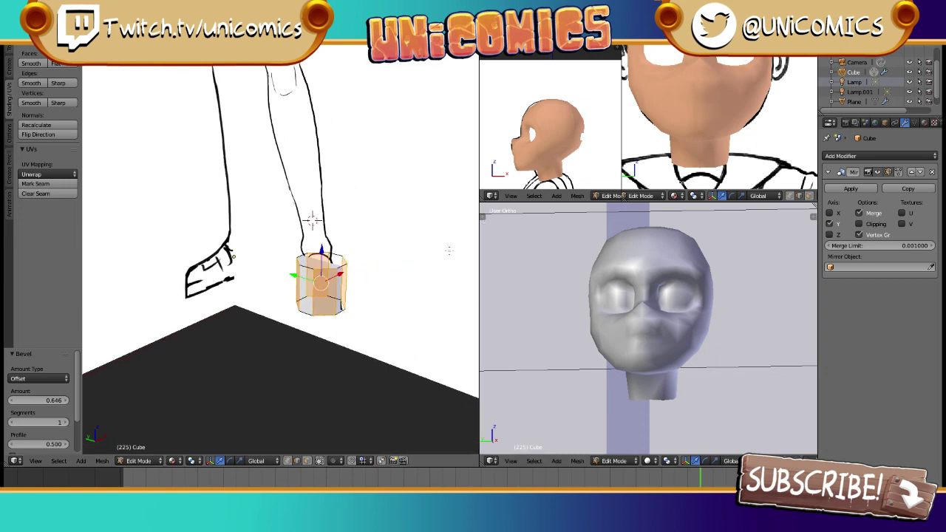
pyautogui.moveTo(448, 251); pyautogui.dragTo(86, 266, button='middle')
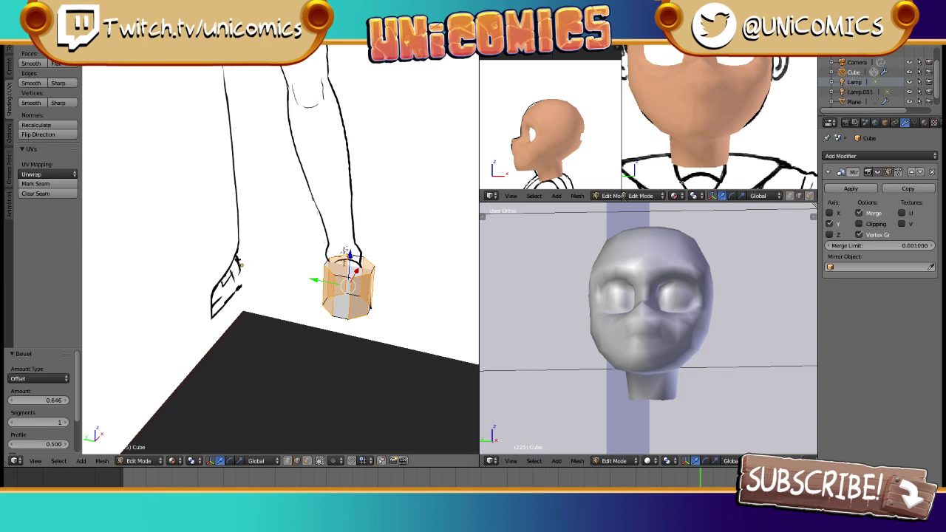
pyautogui.press('g')
pyautogui.press('z')
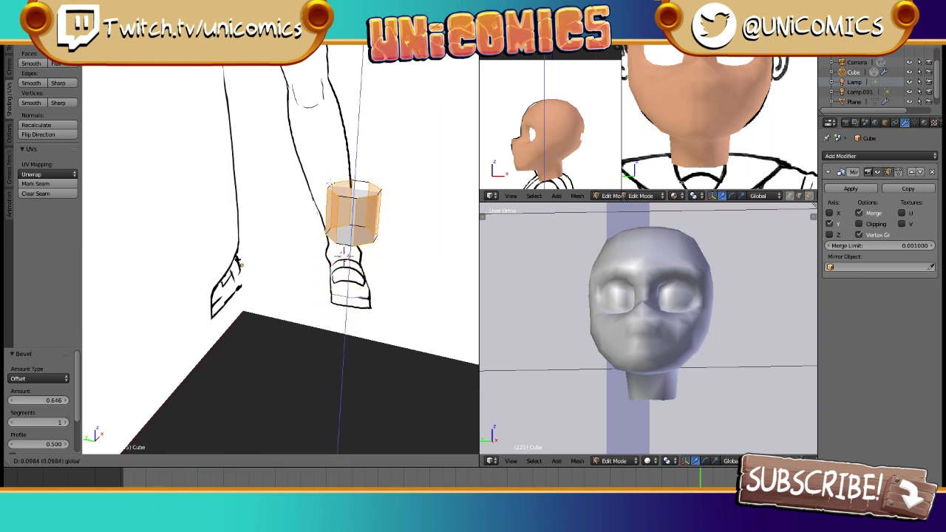
pyautogui.click(330, 187)
# Set the large viewport to the Front view with orthographic projection to see the side drawing of the leg
pyautogui.moveTo(330, 204); pyautogui.dragTo(231, 185, button='middle')
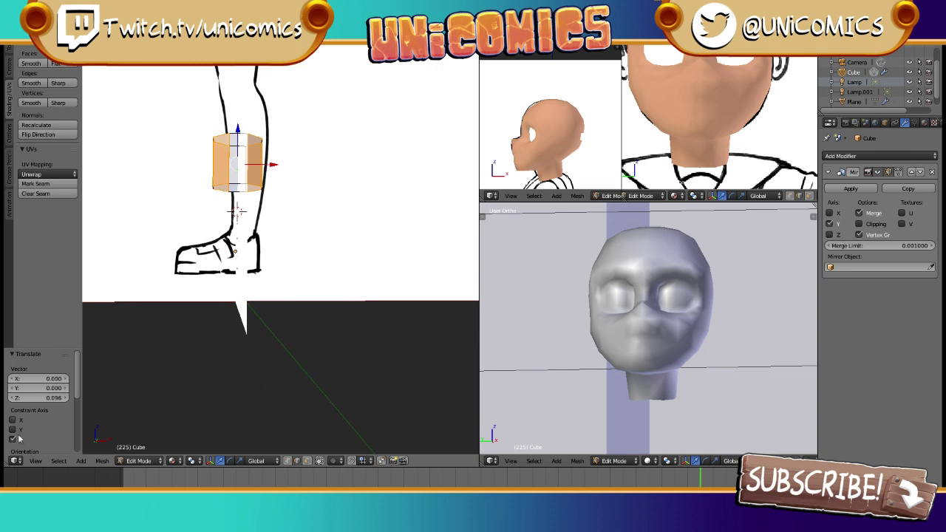
pyautogui.click(35, 461)
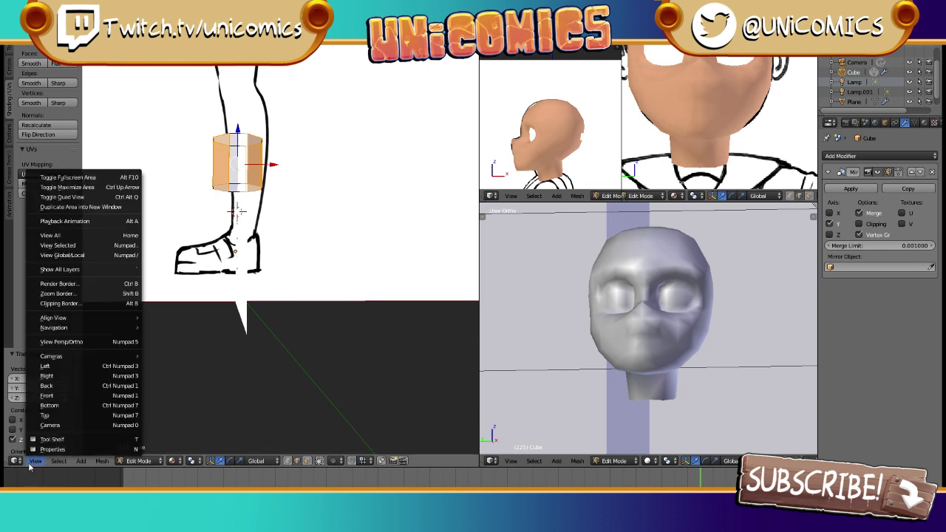
pyautogui.click(62, 395)
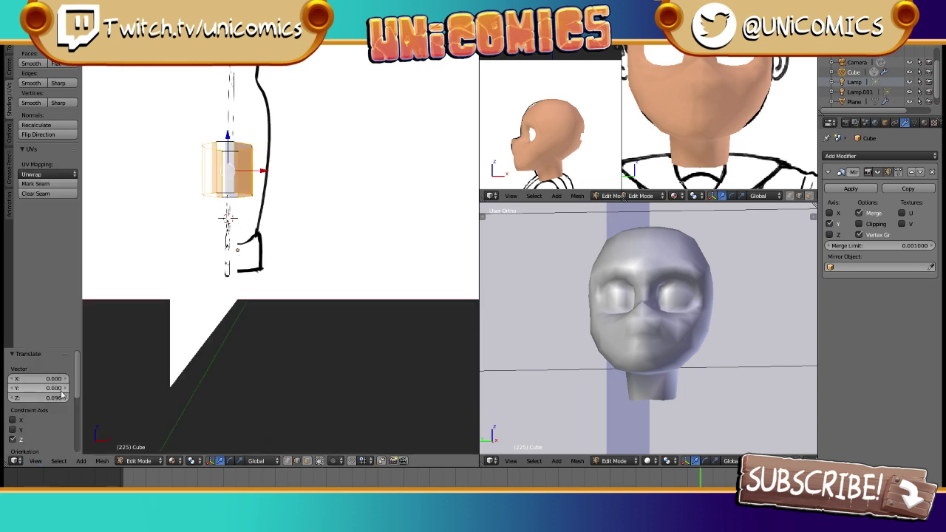
pyautogui.click(34, 460)
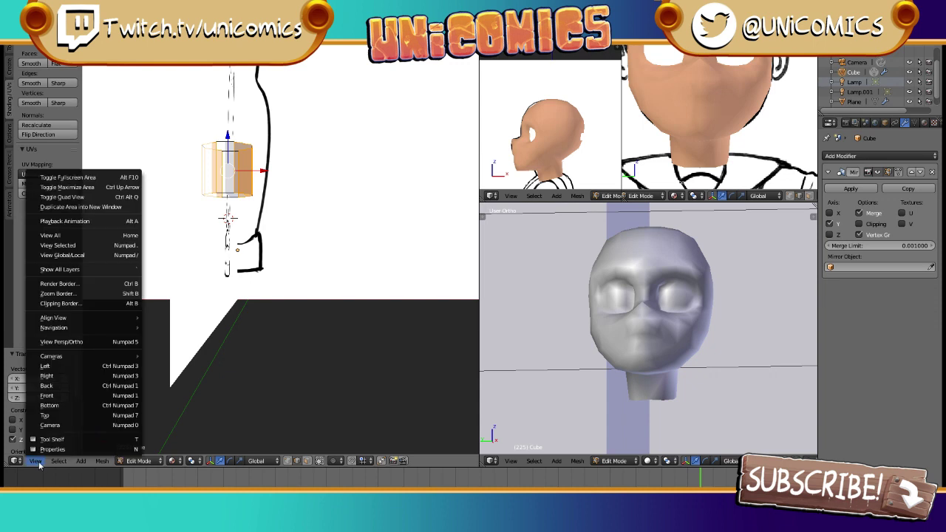
pyautogui.click(92, 344)
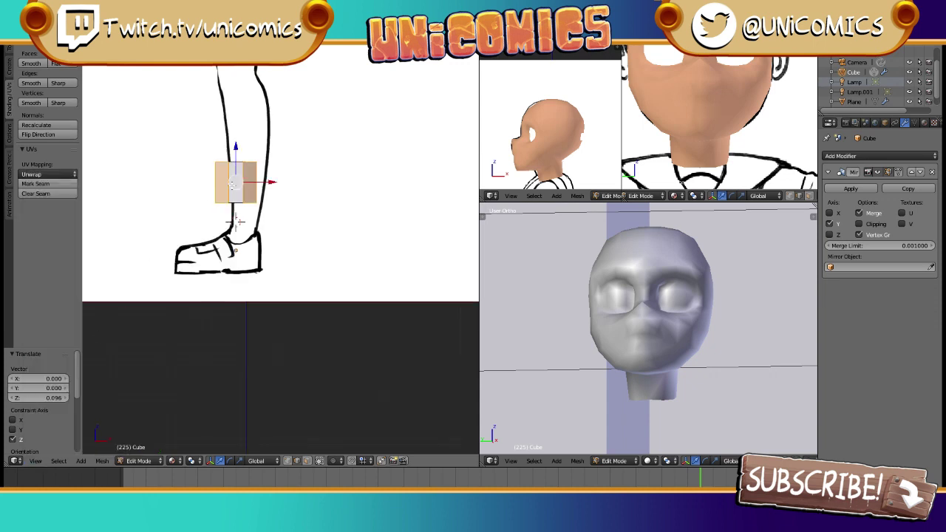
# Position the prism over the ankle by shifting it along X and -0.040 along Z, with a final X shift of -0.003
pyautogui.moveTo(270, 179); pyautogui.dragTo(283, 188)
pyautogui.moveTo(249, 147); pyautogui.dragTo(261, 176)
pyautogui.click(259, 180)
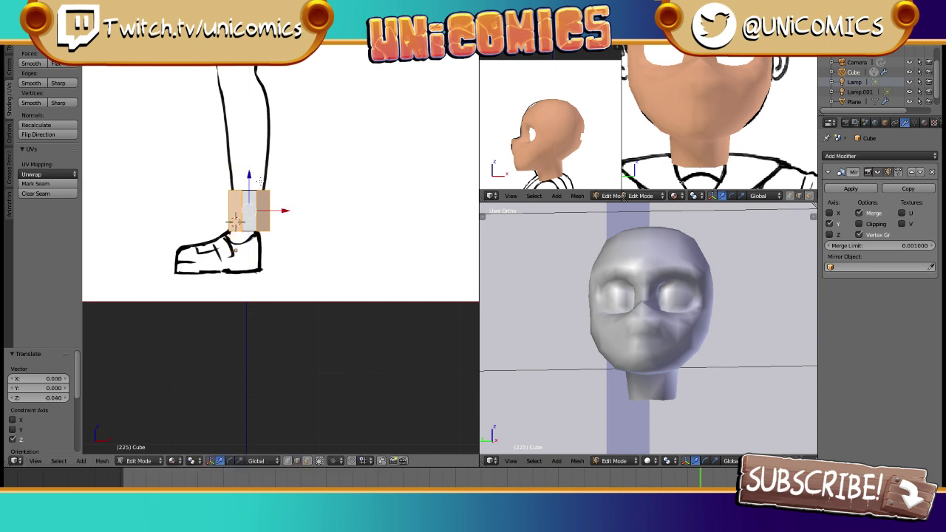
pyautogui.press('g')
pyautogui.press('x')
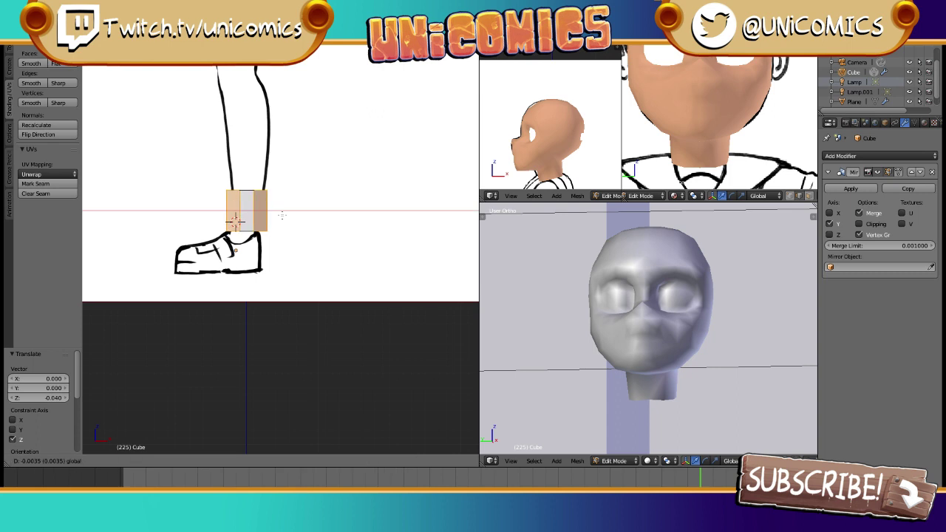
pyautogui.click(190, 208)
# Scale the ankle prism to 0.547 along Z and shift it -0.005 along X over the side drawing
pyautogui.scroll(3, 200, 208)
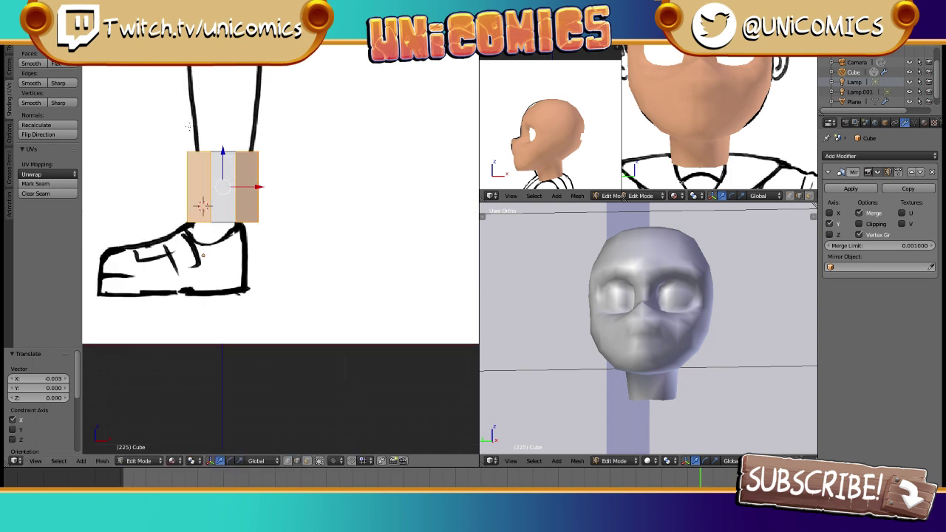
pyautogui.press('s')
pyautogui.press('z')
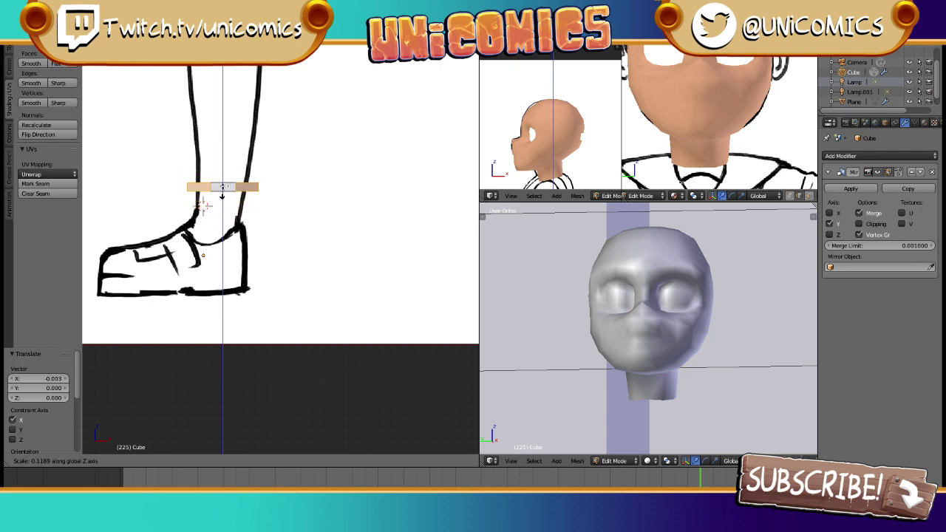
pyautogui.click(241, 146)
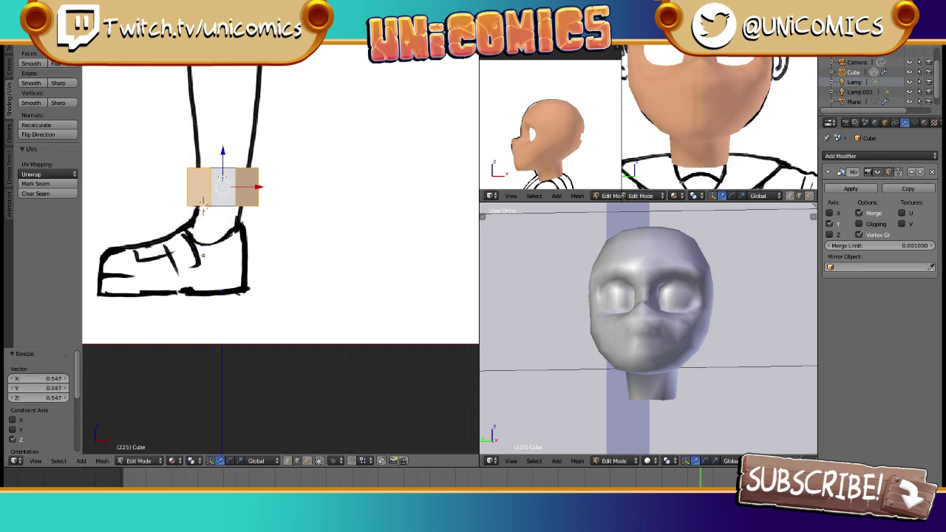
pyautogui.moveTo(249, 185); pyautogui.dragTo(243, 186)
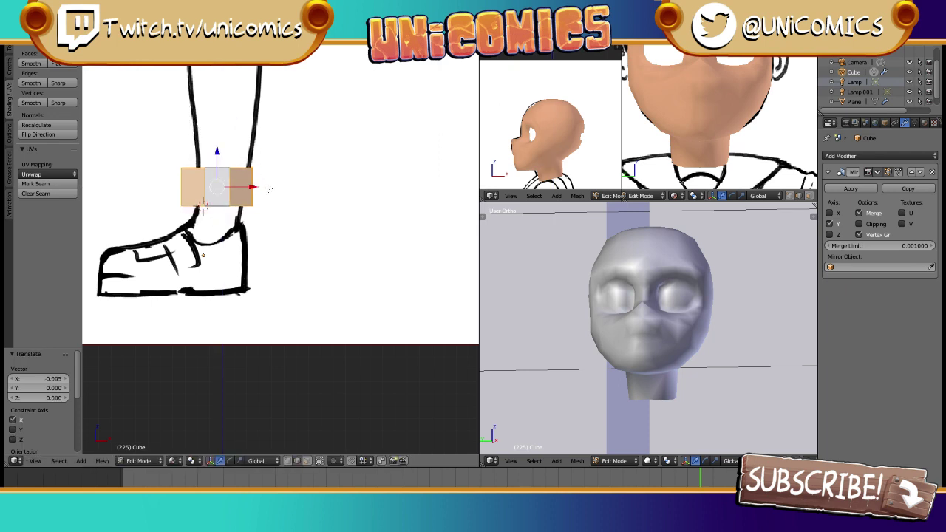
# Rotate the ankle prism by 6.632° in the side view and lower it by -0.011 along Z
pyautogui.press('r')
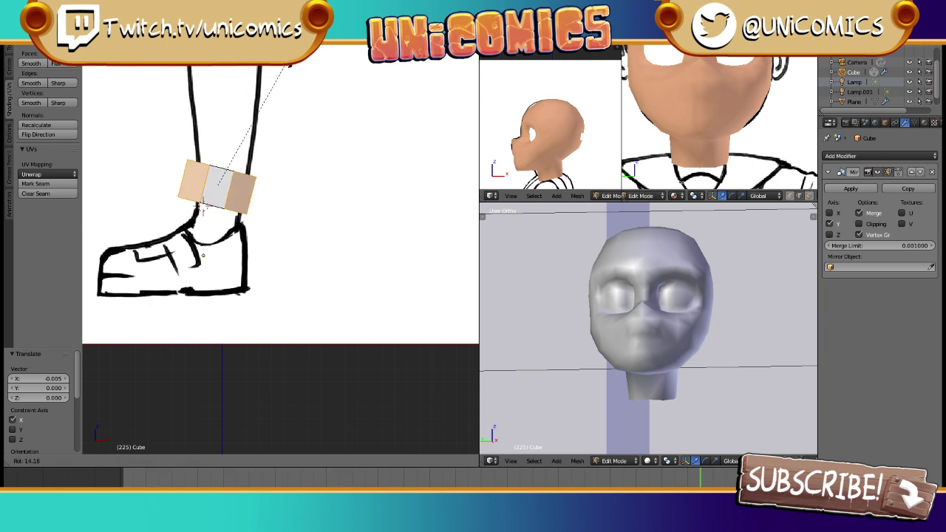
pyautogui.click(258, 89)
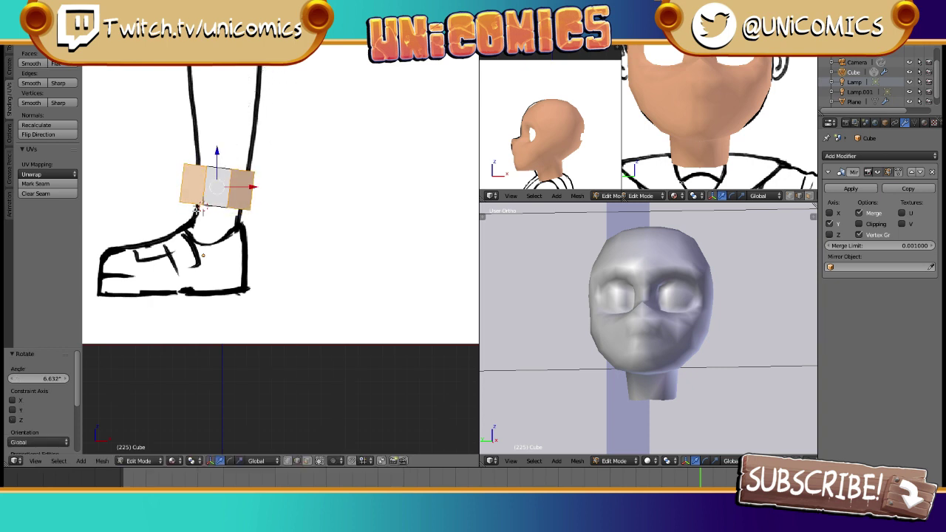
pyautogui.moveTo(216, 156); pyautogui.dragTo(295, 186)
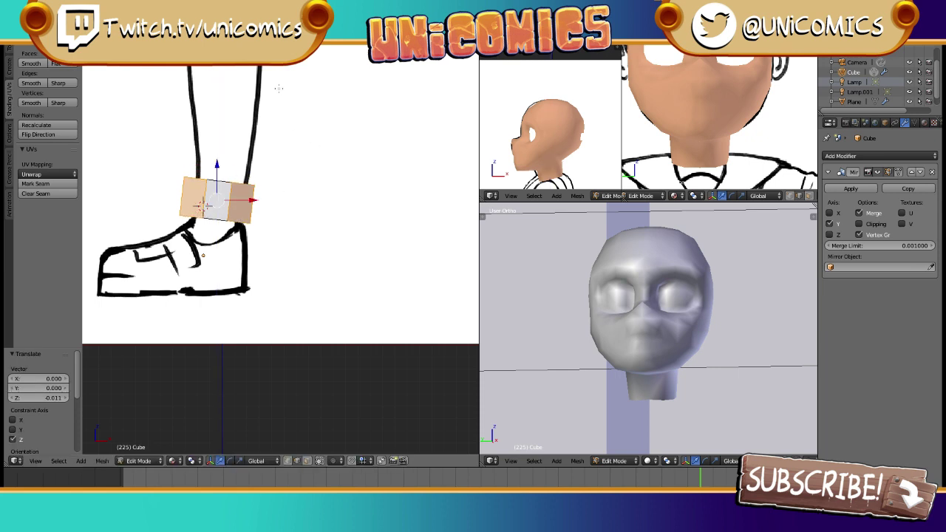
# Scale the ankle prism uniformly to 0.762 and nudge it 0.0003993 along X to fit the ankle outline
pyautogui.press('s')
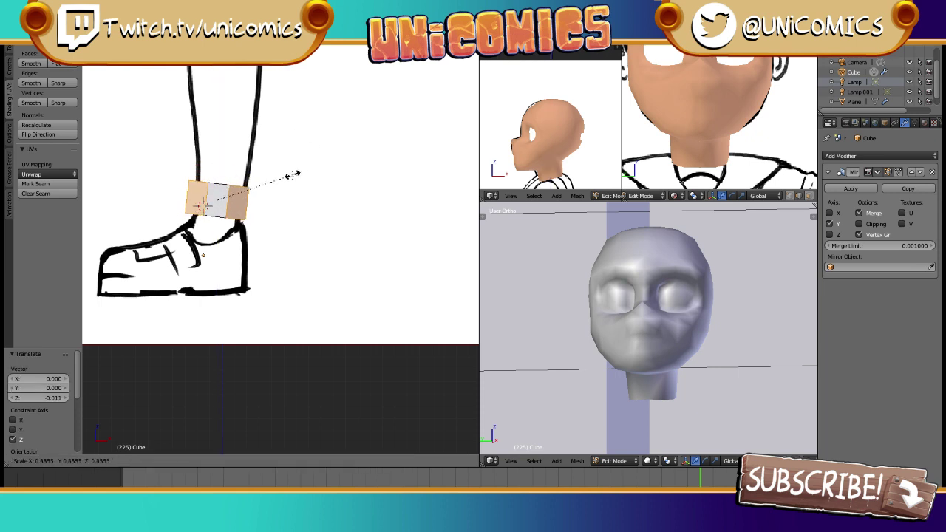
pyautogui.click(282, 178)
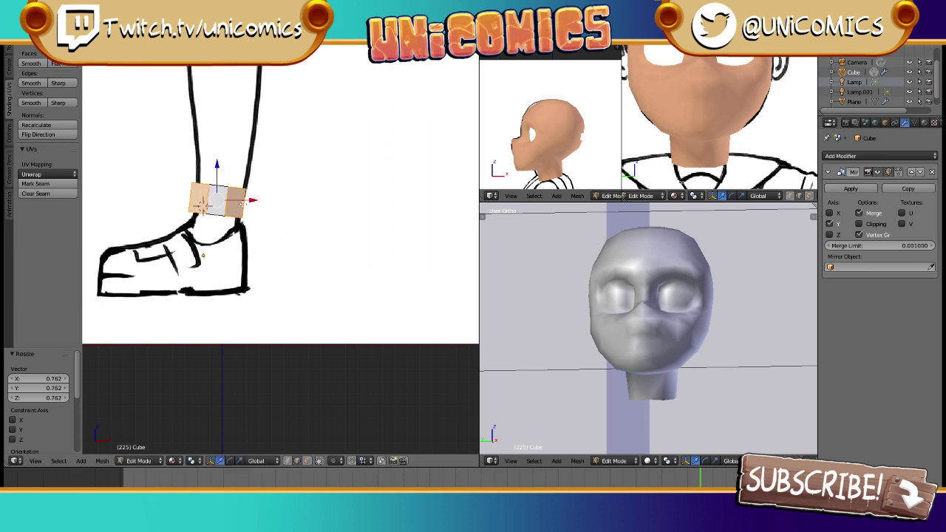
pyautogui.moveTo(252, 200); pyautogui.dragTo(252, 201)
# Examine the ankle ring in the perspective view and against the foot in the small side view, with one upper vertex selected
pyautogui.scroll(-7, 629, 335)
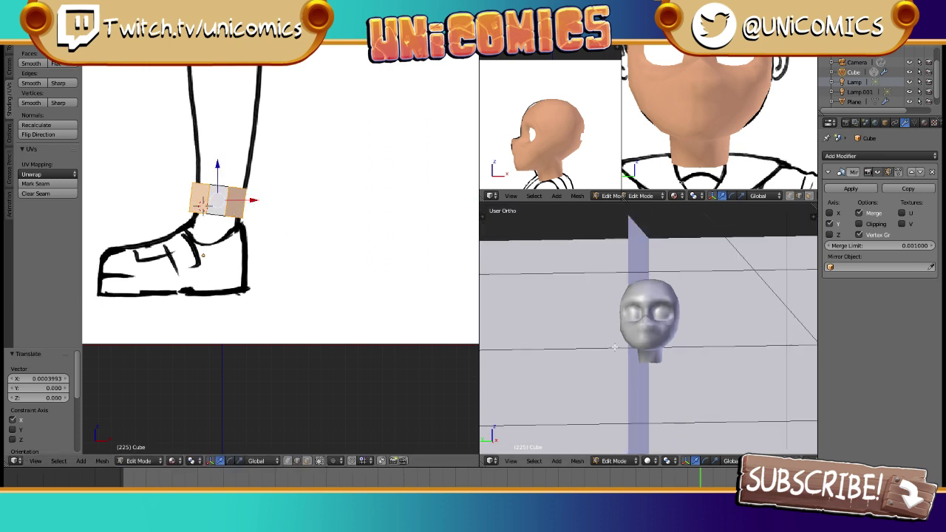
pyautogui.moveTo(631, 255); pyautogui.dragTo(629, 223, button='middle')
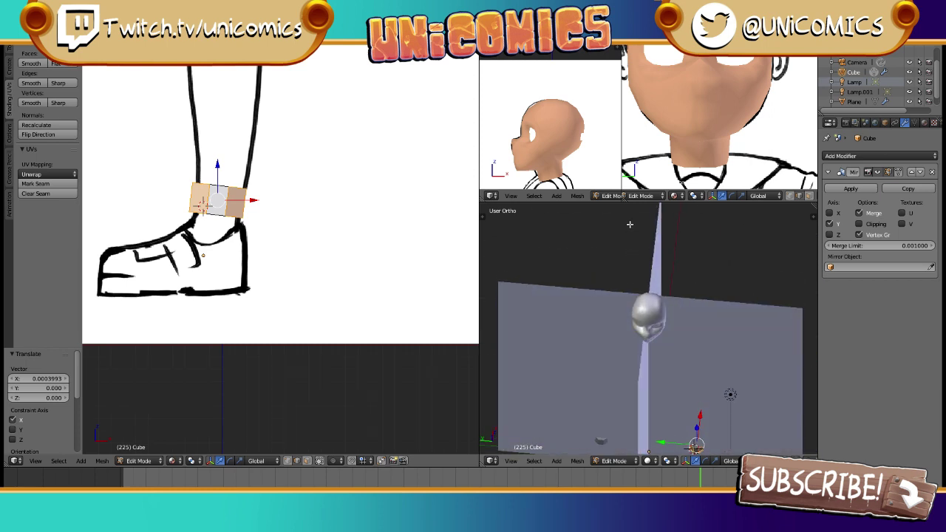
pyautogui.rightClick(698, 446)
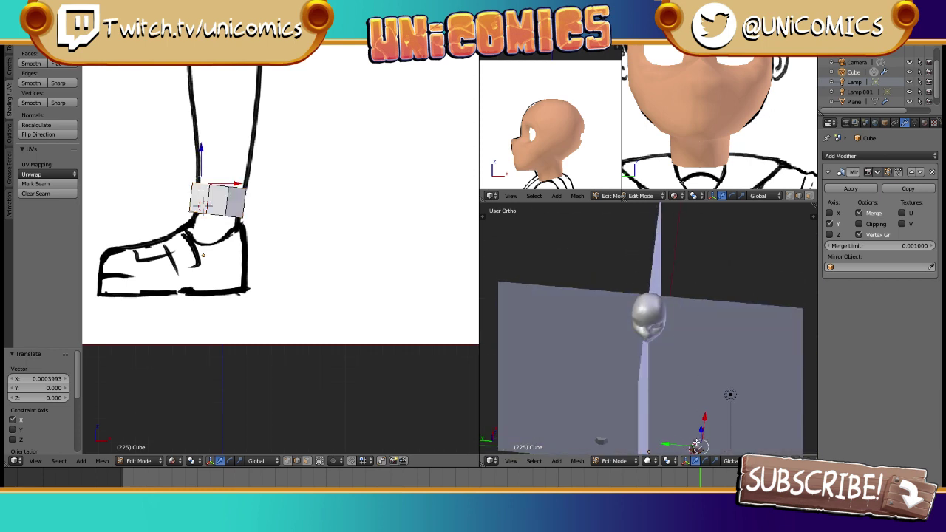
pyautogui.keyDown('shift'); pyautogui.moveTo(655, 390); pyautogui.dragTo(592, 252, button='middle'); pyautogui.keyUp('shift')
pyautogui.scroll(2, 604, 290)
pyautogui.scroll(-1, 614, 337)
pyautogui.scroll(6, 607, 294)
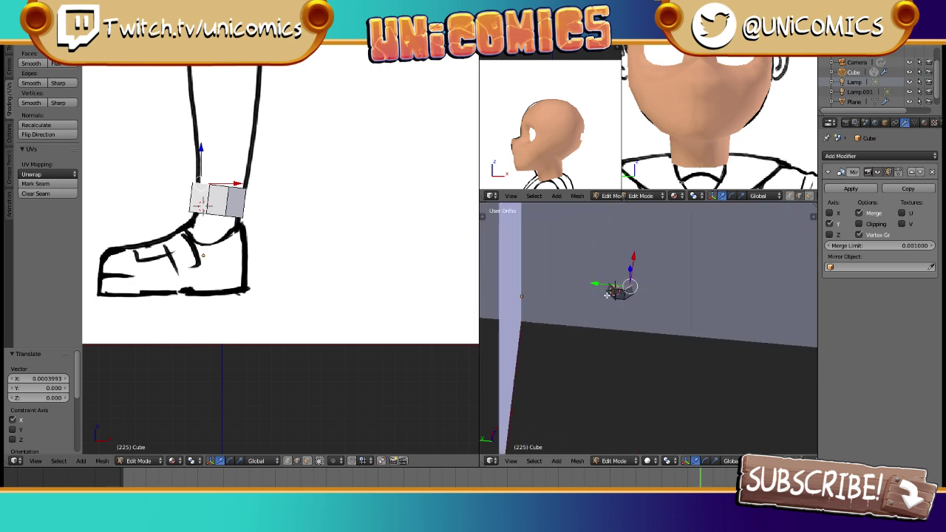
pyautogui.keyDown('shift'); pyautogui.moveTo(551, 124); pyautogui.dragTo(529, 143, button='middle'); pyautogui.keyUp('shift')
pyautogui.keyDown('shift'); pyautogui.scroll(4, 529, 143); pyautogui.keyUp('shift')
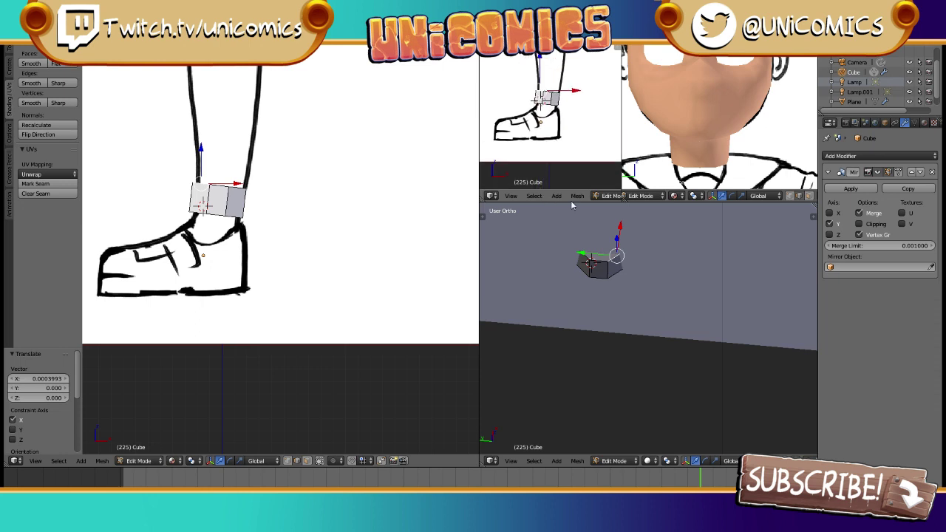
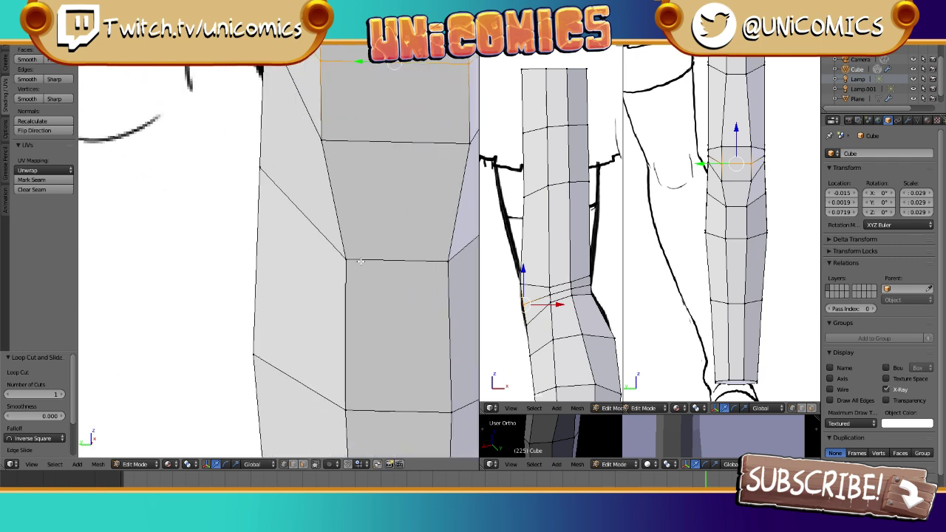
# Merge the upper right vertex of the extra knee edge loop into the vertex below it using At Last
pyautogui.rightClick(358, 265)
pyautogui.scroll(1, 362, 257)
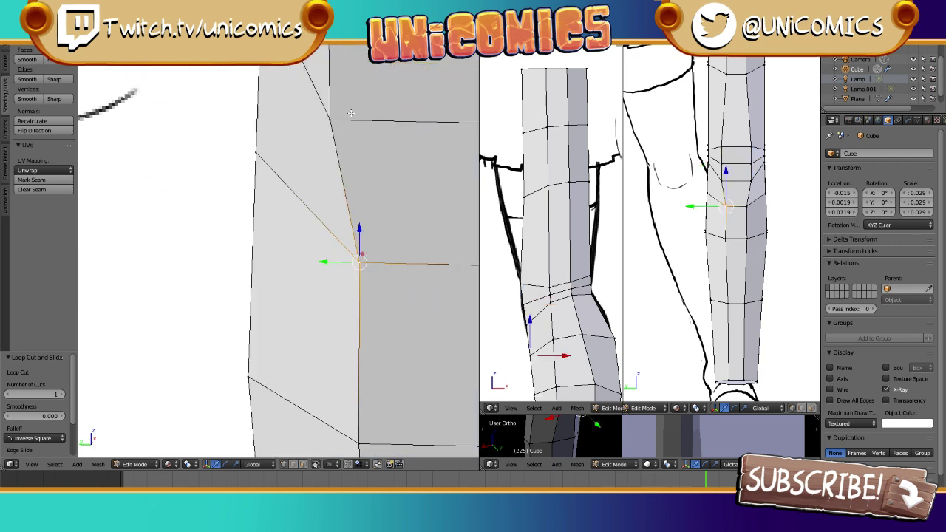
pyautogui.scroll(-4, 351, 112)
pyautogui.rightClick(345, 190)
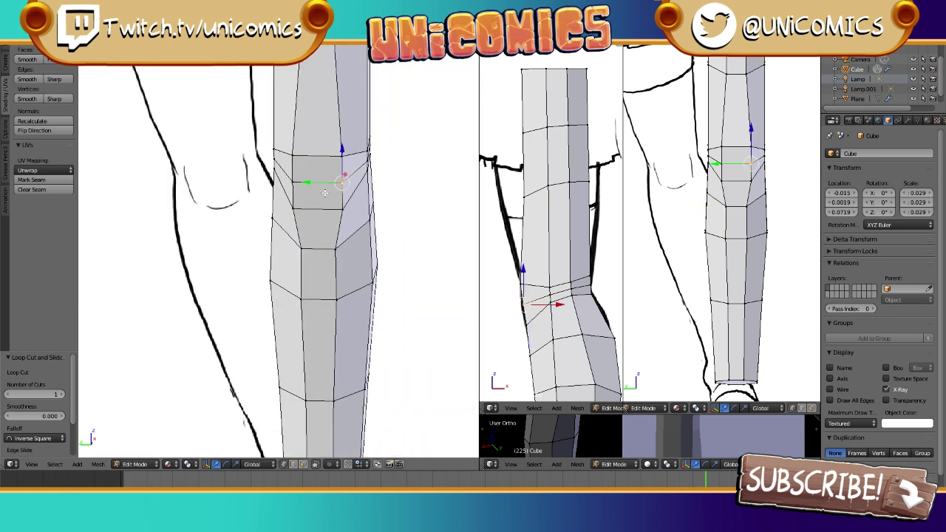
pyautogui.keyDown('alt'); pyautogui.rightClick(341, 216); pyautogui.keyUp('alt')
pyautogui.press('w')
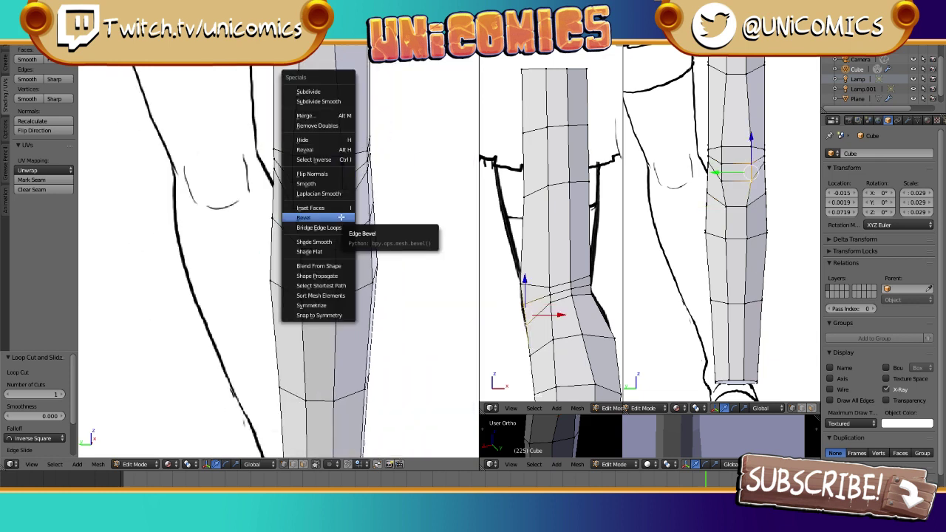
pyautogui.click(329, 117)
pyautogui.click(332, 131)
# Merge the upper left vertex of the knee's front face into the vertex below it using At Last
pyautogui.keyDown('shift'); pyautogui.rightClick(296, 184); pyautogui.keyUp('shift')
pyautogui.press('w')
pyautogui.click(287, 207)
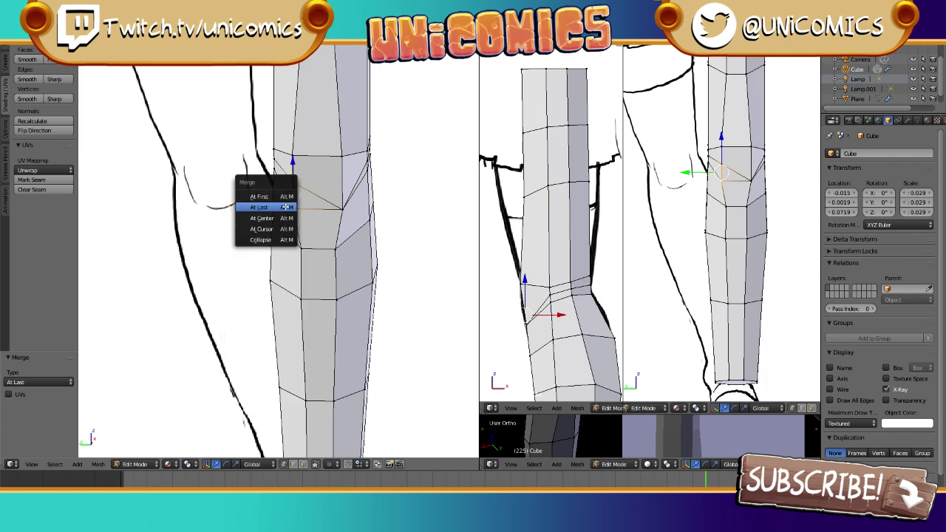
pyautogui.click(286, 206)
# Connect the knee's front corner vertex to the side vertex with a new edge on one side of the knee
pyautogui.press('KP_1')
pyautogui.moveTo(248, 165)
pyautogui.mouseDown(button='middle')
pyautogui.moveTo(279, 163)
pyautogui.moveTo(262, 164)
pyautogui.mouseUp(button='middle')
pyautogui.rightClick(249, 157)
pyautogui.keyDown('shift'); pyautogui.rightClick(201, 141); pyautogui.keyUp('shift')
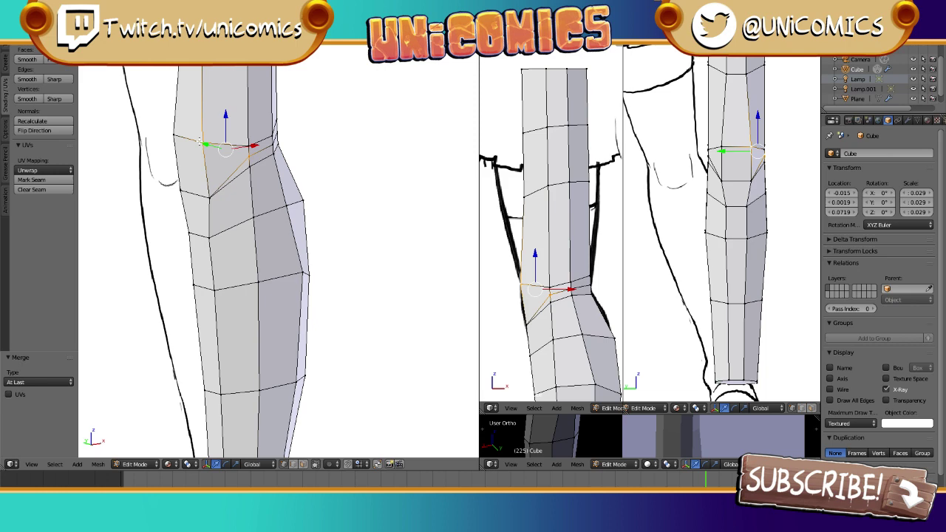
pyautogui.press('j')
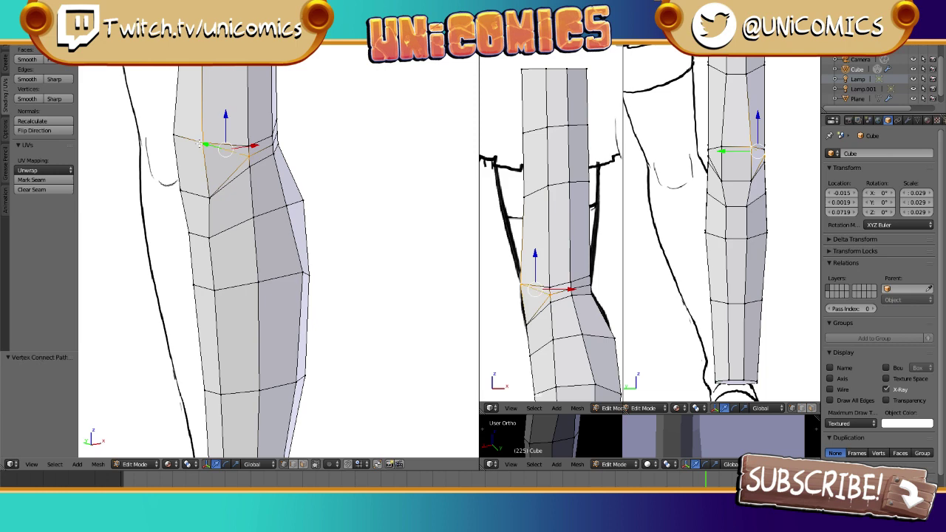
# Connect the matching front corner and side vertices with a new edge on the knee's opposite side
pyautogui.rightClick(184, 144)
pyautogui.moveTo(184, 143); pyautogui.dragTo(280, 140, button='middle')
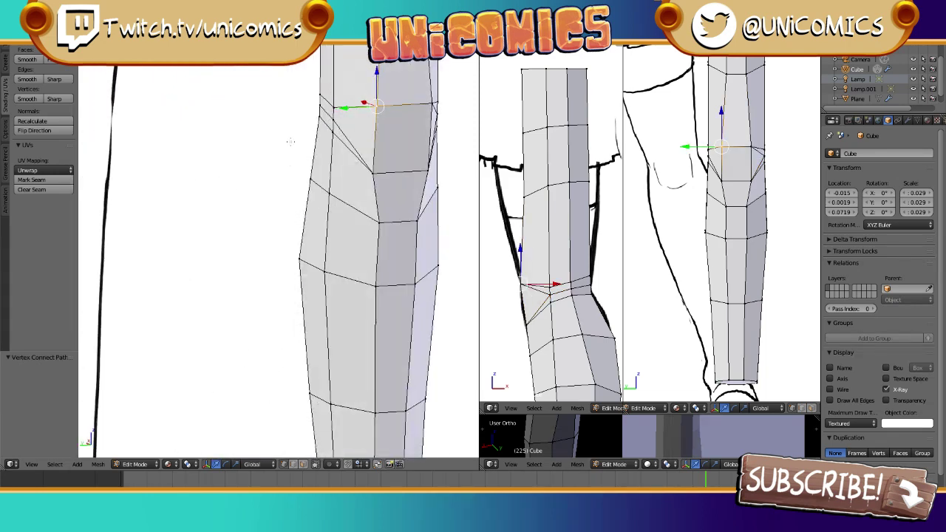
pyautogui.rightClick(342, 111)
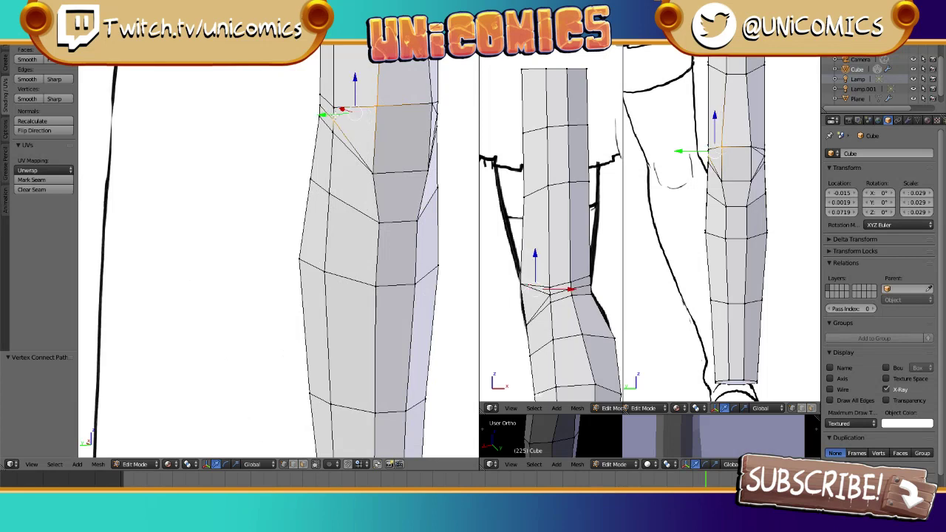
pyautogui.moveTo(395, 141); pyautogui.dragTo(219, 135, button='middle')
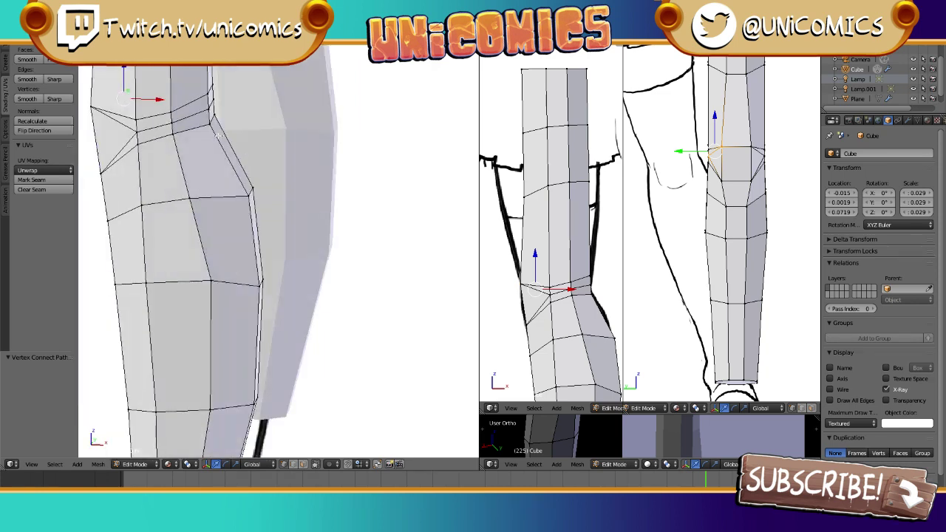
pyautogui.rightClick(212, 112)
pyautogui.moveTo(213, 113); pyautogui.dragTo(425, 142, button='middle')
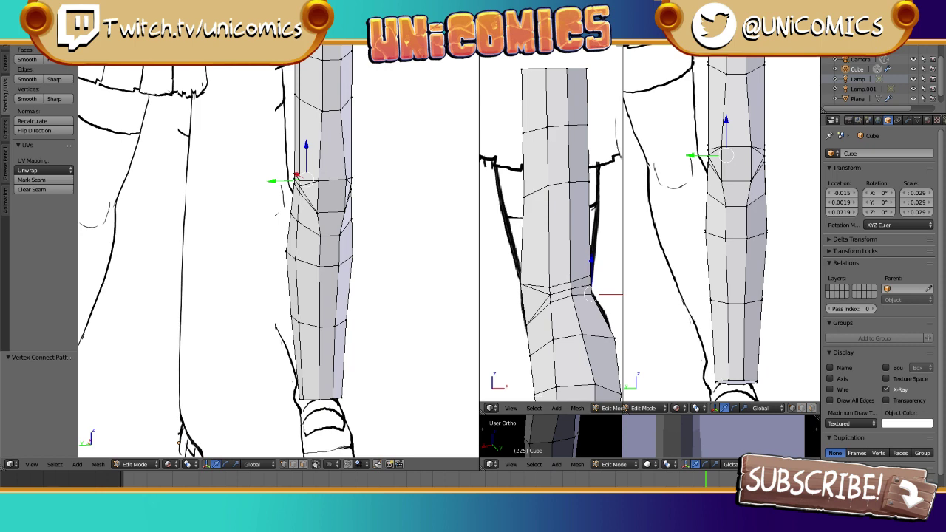
pyautogui.scroll(3, 326, 141)
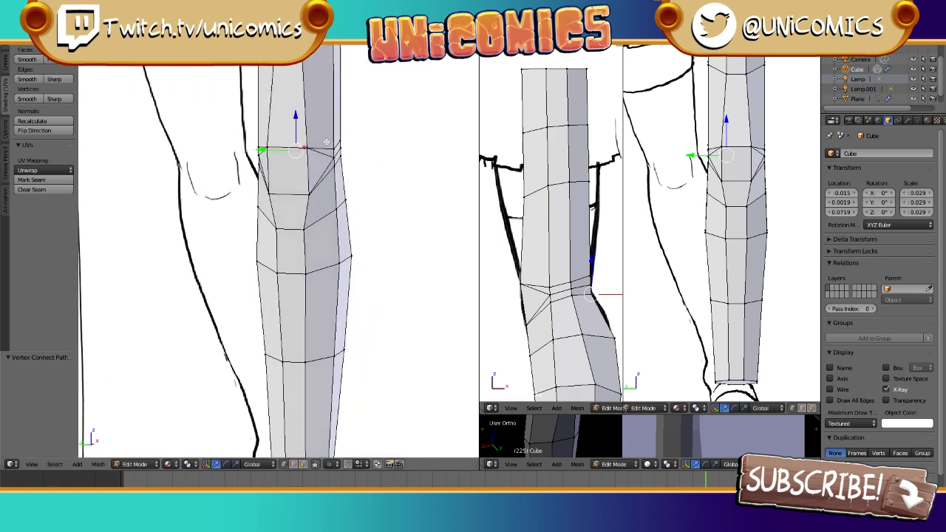
pyautogui.moveTo(327, 141); pyautogui.dragTo(329, 147, button='middle')
# Select the side vertices of the upper knee ring on both sides and scale them by 0.977 and again by 0.934
pyautogui.rightClick(325, 142)
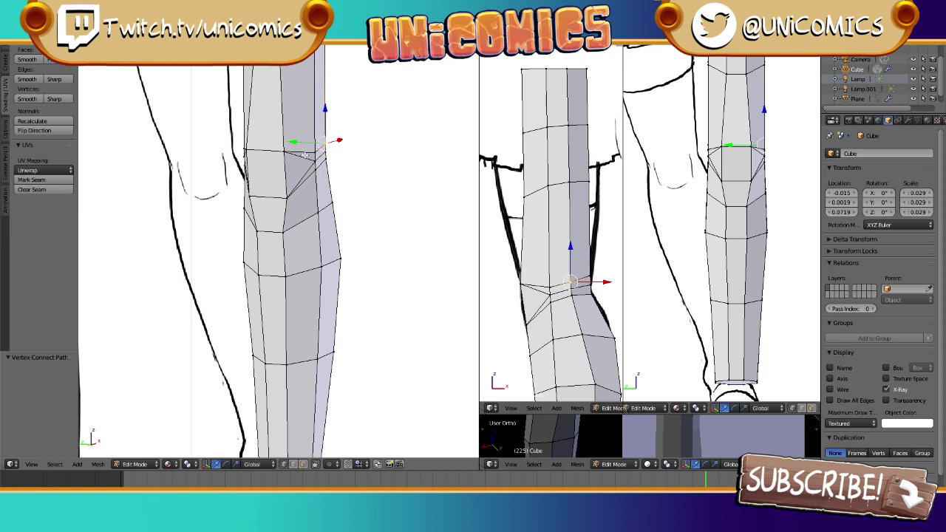
pyautogui.rightClick(315, 158)
pyautogui.keyDown('shift'); pyautogui.rightClick(327, 152); pyautogui.keyUp('shift')
pyautogui.keyDown('shift'); pyautogui.rightClick(325, 146); pyautogui.keyUp('shift')
pyautogui.keyDown('shift'); pyautogui.rightClick(312, 149); pyautogui.keyUp('shift')
pyautogui.moveTo(245, 175); pyautogui.dragTo(304, 169, button='middle')
pyautogui.keyDown('shift'); pyautogui.rightClick(332, 113); pyautogui.keyUp('shift')
pyautogui.keyDown('shift'); pyautogui.rightClick(335, 108); pyautogui.keyUp('shift')
pyautogui.keyDown('shift'); pyautogui.rightClick(345, 113); pyautogui.keyUp('shift')
pyautogui.keyDown('shift'); pyautogui.rightClick(349, 124); pyautogui.keyUp('shift')
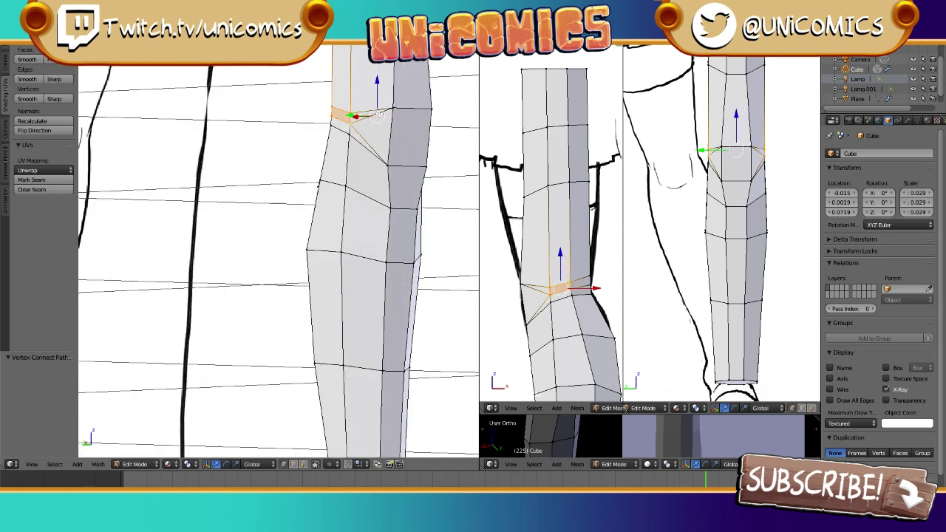
pyautogui.moveTo(347, 127); pyautogui.dragTo(318, 136, button='middle')
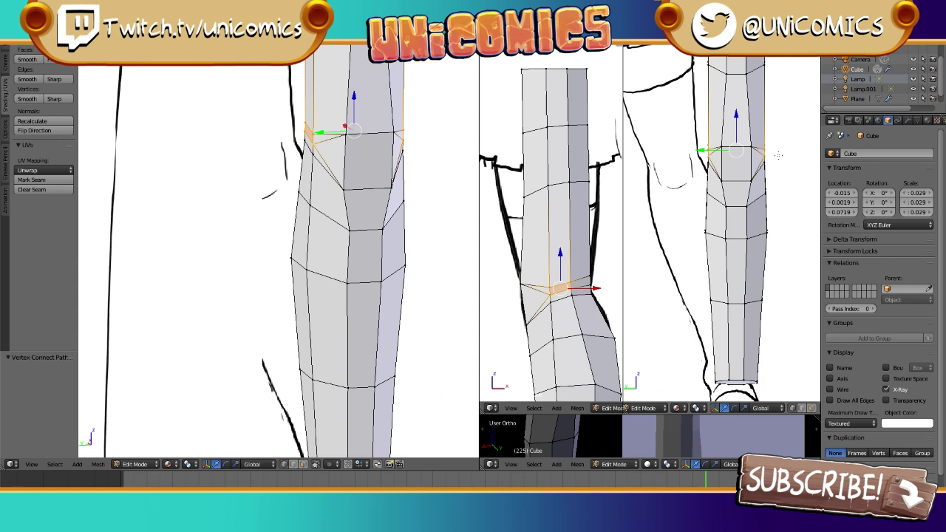
pyautogui.press('s')
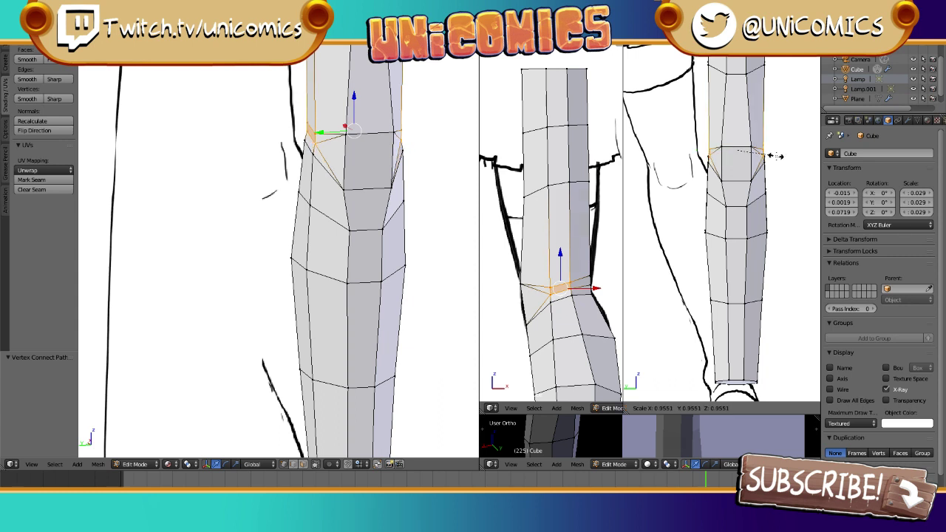
pyautogui.click(777, 155)
pyautogui.press('s')
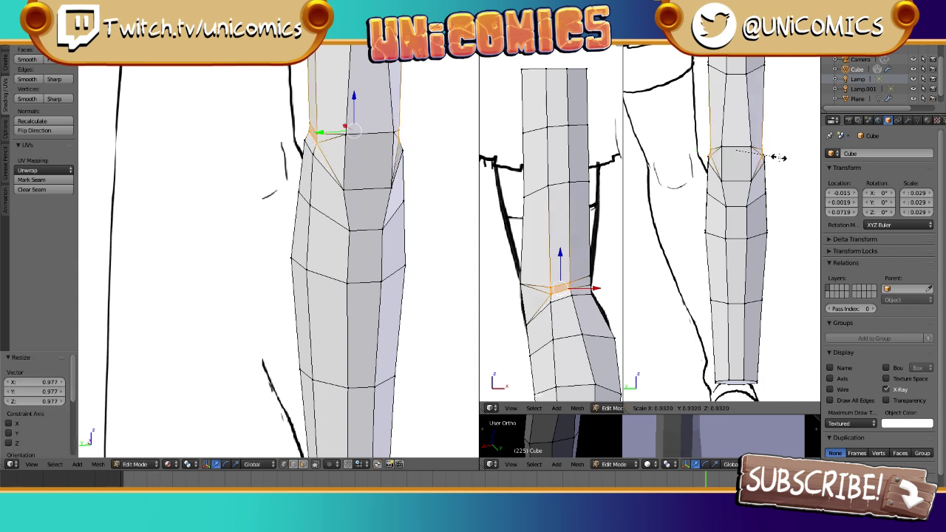
pyautogui.click(780, 158)
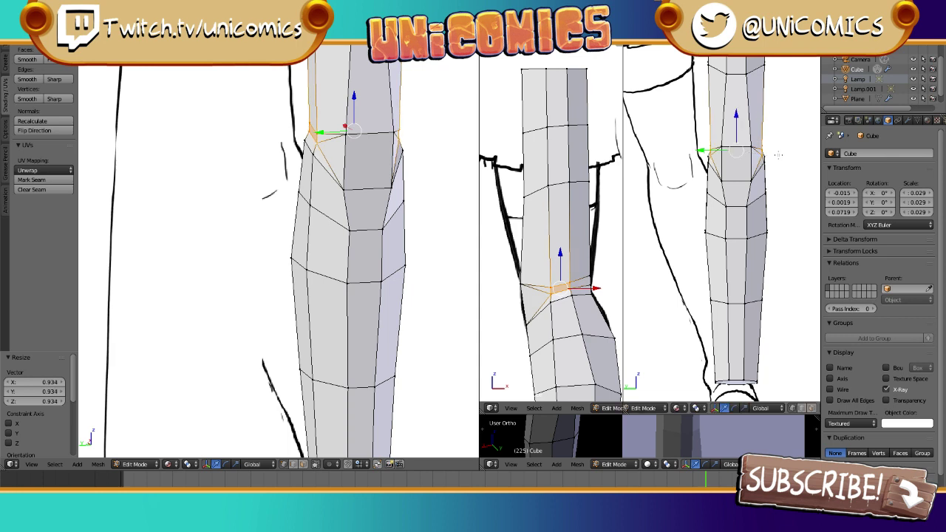
# Select the side vertices of the lower knee ring on both sides and move them down 0.006 along Z
pyautogui.rightClick(771, 150)
pyautogui.keyDown('shift'); pyautogui.rightClick(767, 161); pyautogui.keyUp('shift')
pyautogui.keyDown('shift'); pyautogui.rightClick(767, 162); pyautogui.keyUp('shift')
pyautogui.keyDown('shift'); pyautogui.rightClick(770, 163); pyautogui.keyUp('shift')
pyautogui.keyDown('shift'); pyautogui.rightClick(707, 152); pyautogui.keyUp('shift')
pyautogui.keyDown('shift'); pyautogui.rightClick(710, 166); pyautogui.keyUp('shift')
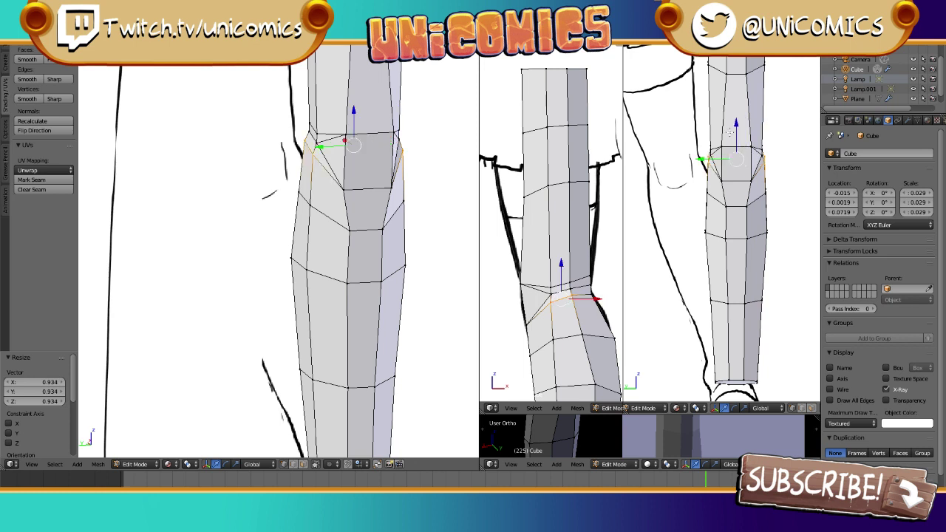
pyautogui.press('g')
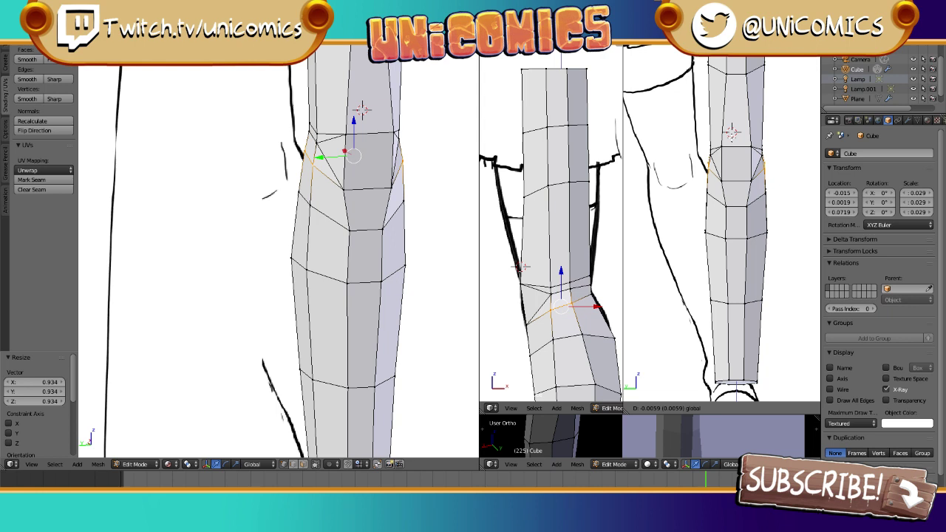
pyautogui.moveTo(732, 136); pyautogui.dragTo(732, 137)
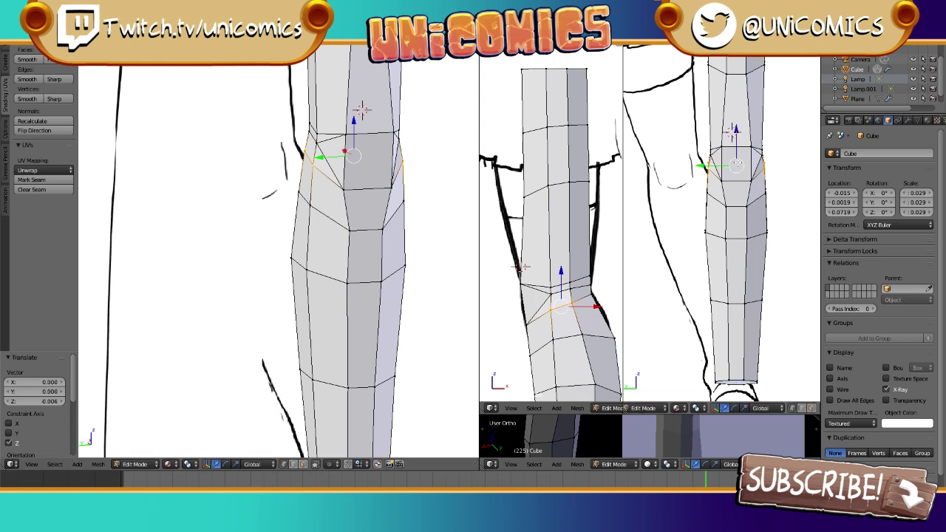
# Select the side vertices of the ring just above the knee on both sides, raise them 0.013 along Z and scale them by 1.246
pyautogui.rightClick(574, 288)
pyautogui.rightClick(572, 284)
pyautogui.rightClick(560, 284)
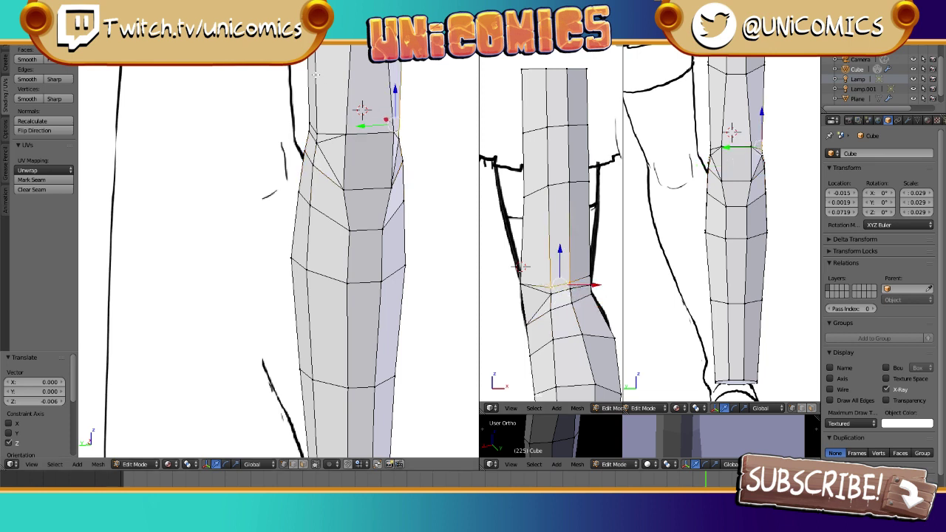
pyautogui.keyDown('shift'); pyautogui.rightClick(303, 125); pyautogui.keyUp('shift')
pyautogui.keyDown('shift'); pyautogui.rightClick(320, 131); pyautogui.keyUp('shift')
pyautogui.press('g')
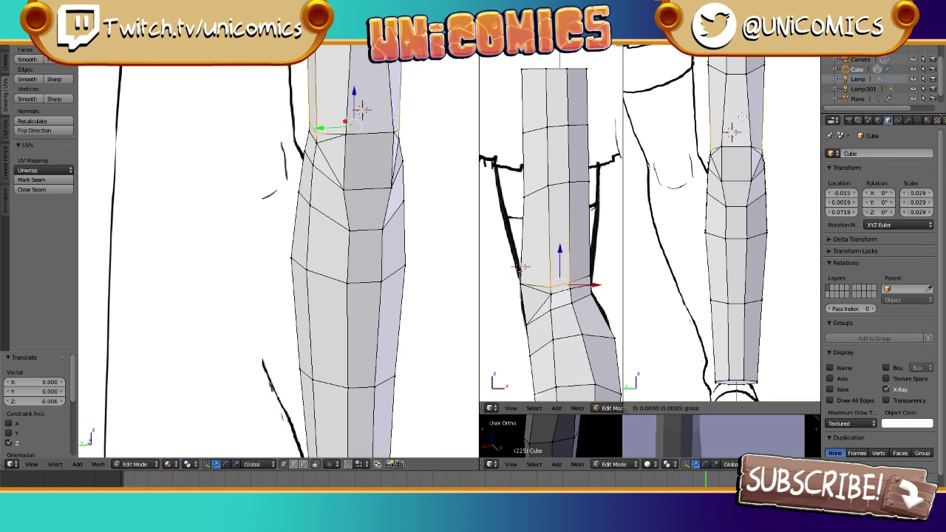
pyautogui.click(741, 116)
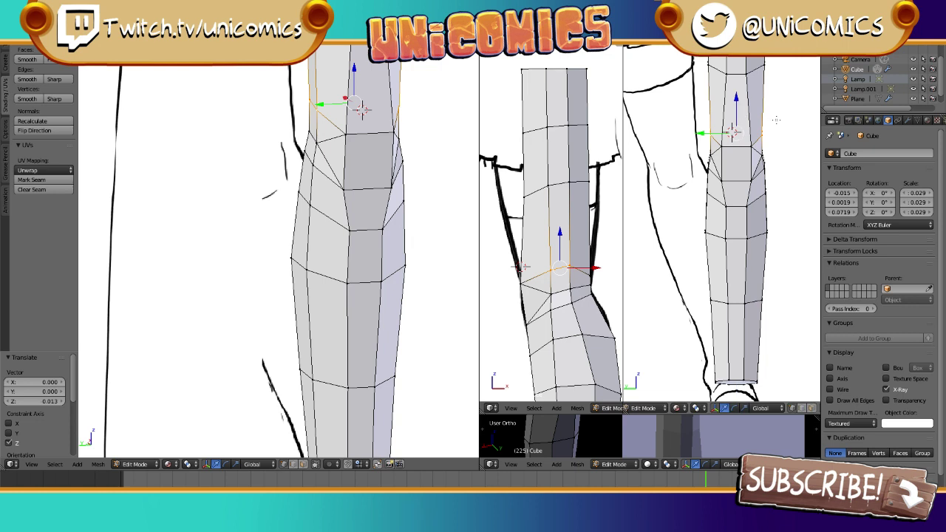
pyautogui.press('s')
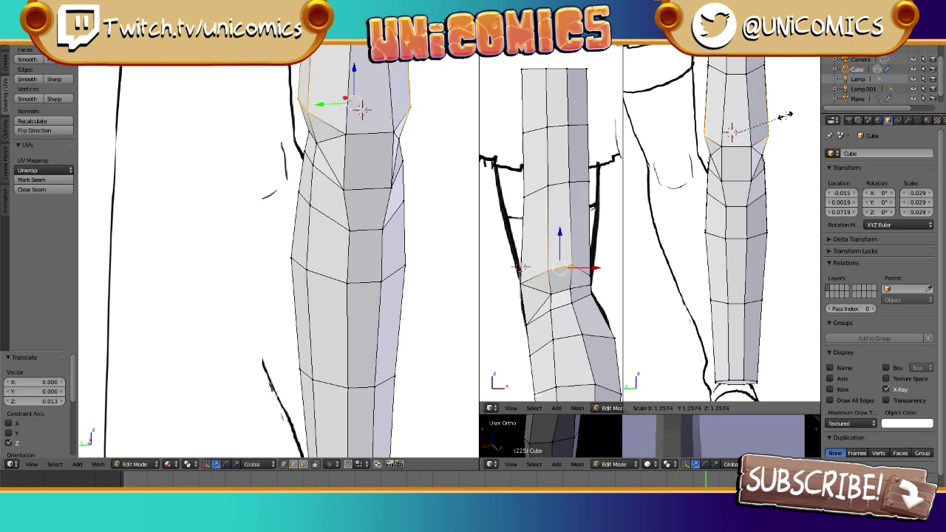
pyautogui.click(785, 116)
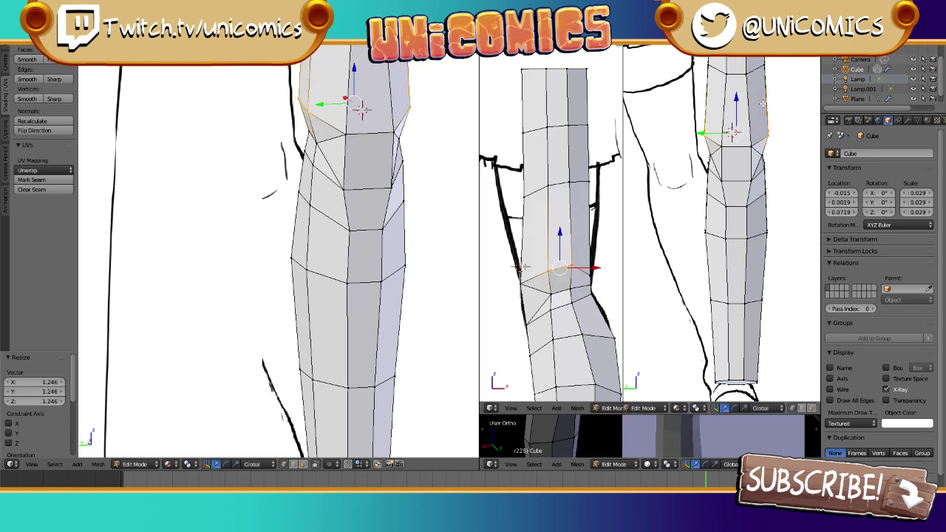
# Select all vertices of the mid-thigh ring around the leg and scale them by 1.506
pyautogui.rightClick(762, 63)
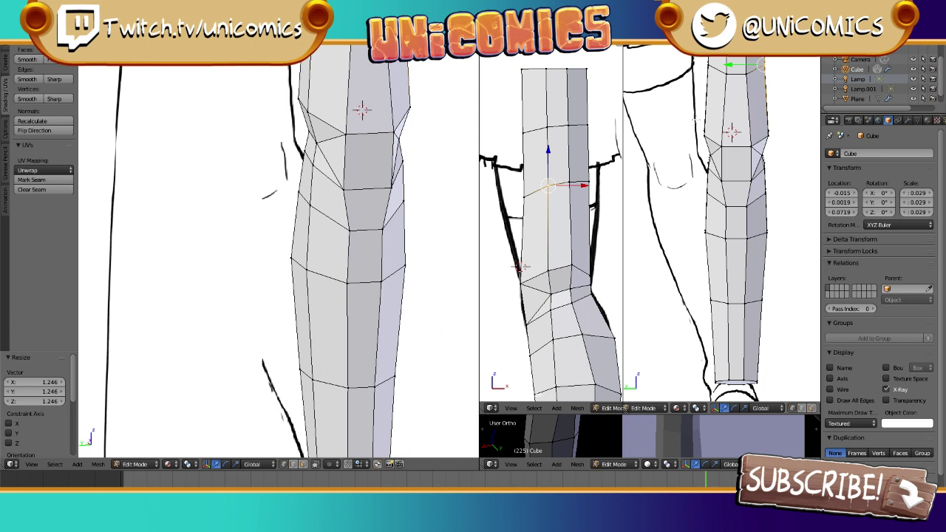
pyautogui.keyDown('shift'); pyautogui.rightClick(747, 74); pyautogui.keyUp('shift')
pyautogui.keyDown('shift'); pyautogui.rightClick(727, 75); pyautogui.keyUp('shift')
pyautogui.keyDown('shift'); pyautogui.rightClick(708, 69); pyautogui.keyUp('shift')
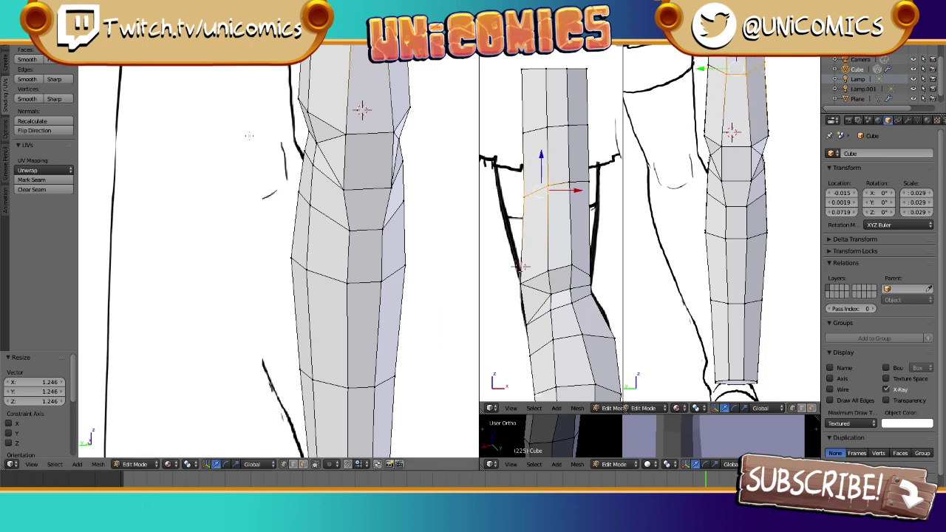
pyautogui.scroll(-3, 215, 167)
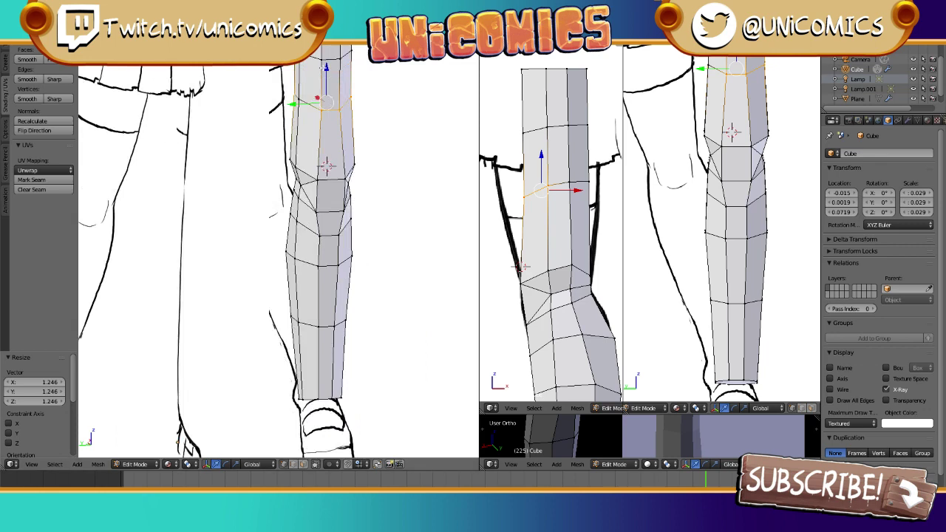
pyautogui.keyDown('shift'); pyautogui.rightClick(298, 96); pyautogui.keyUp('shift')
pyautogui.moveTo(365, 103); pyautogui.dragTo(187, 82, button='middle')
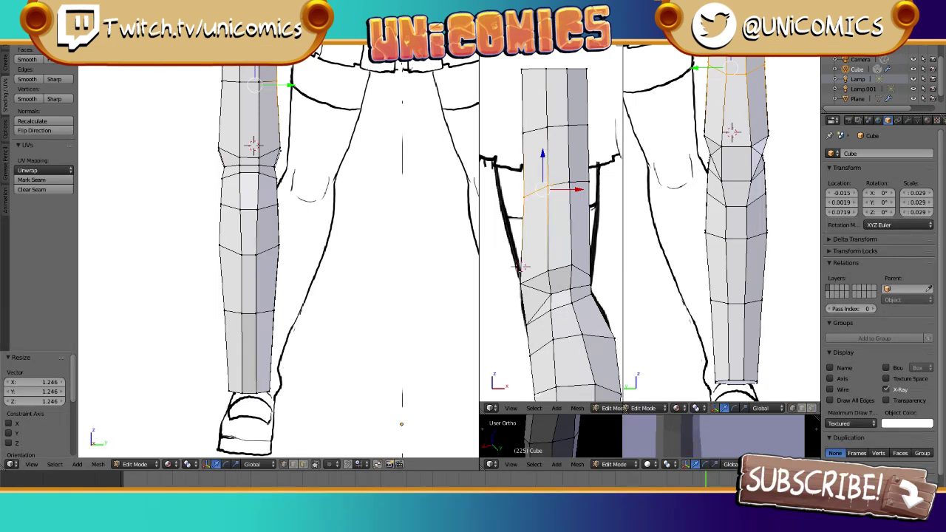
pyautogui.keyDown('shift'); pyautogui.rightClick(225, 80); pyautogui.keyUp('shift')
pyautogui.keyDown('shift'); pyautogui.rightClick(241, 81); pyautogui.keyUp('shift')
pyautogui.keyDown('shift'); pyautogui.rightClick(259, 82); pyautogui.keyUp('shift')
pyautogui.moveTo(296, 85); pyautogui.dragTo(237, 93, button='middle')
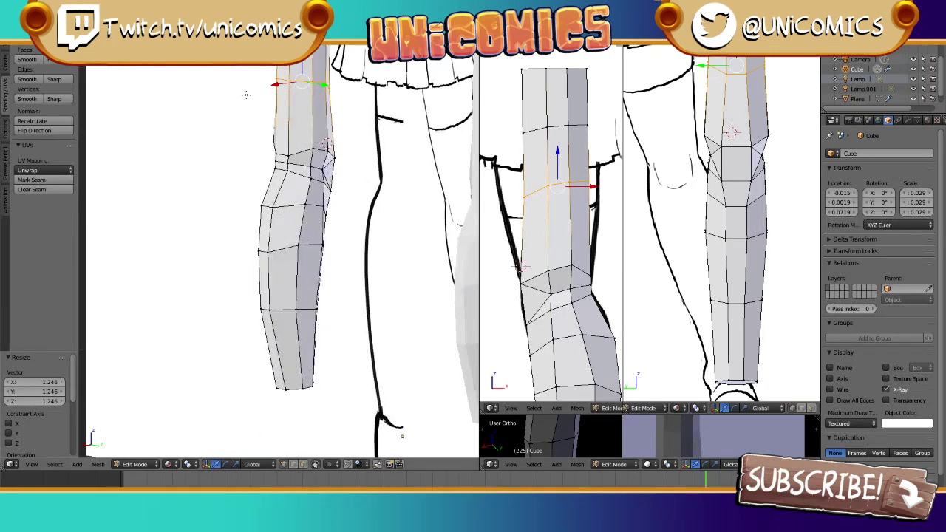
pyautogui.press('s')
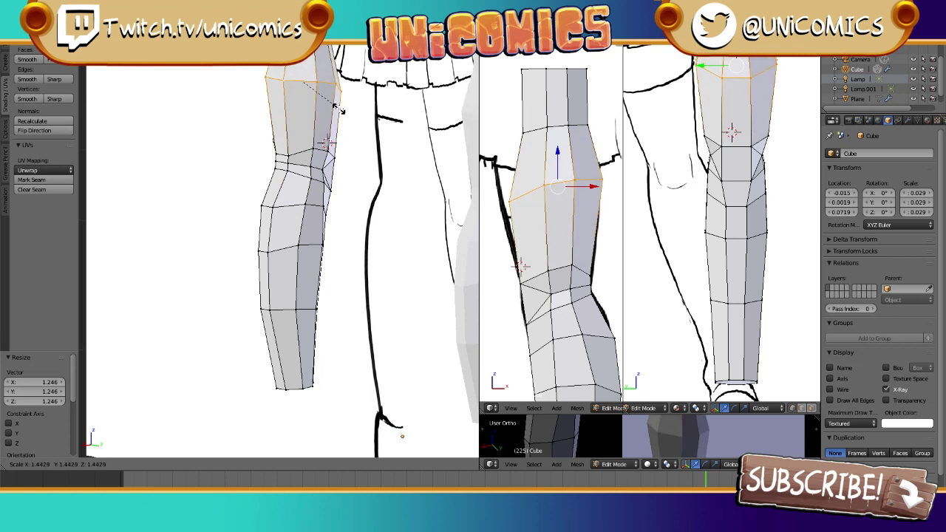
pyautogui.click(341, 109)
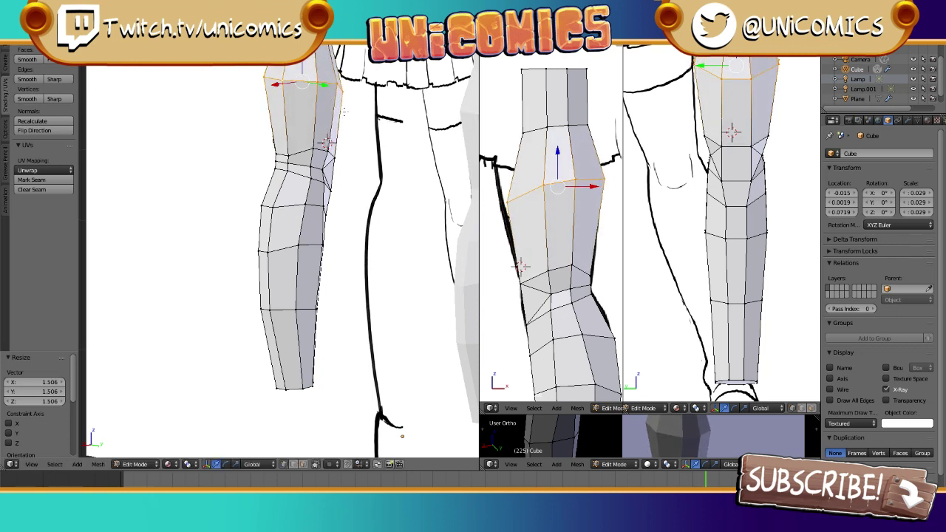
# Move the mid-thigh ring down 0.006 along Z
pyautogui.scroll(1, 708, 97)
pyautogui.keyDown('shift'); pyautogui.moveTo(708, 97); pyautogui.dragTo(707, 223, button='middle'); pyautogui.keyUp('shift')
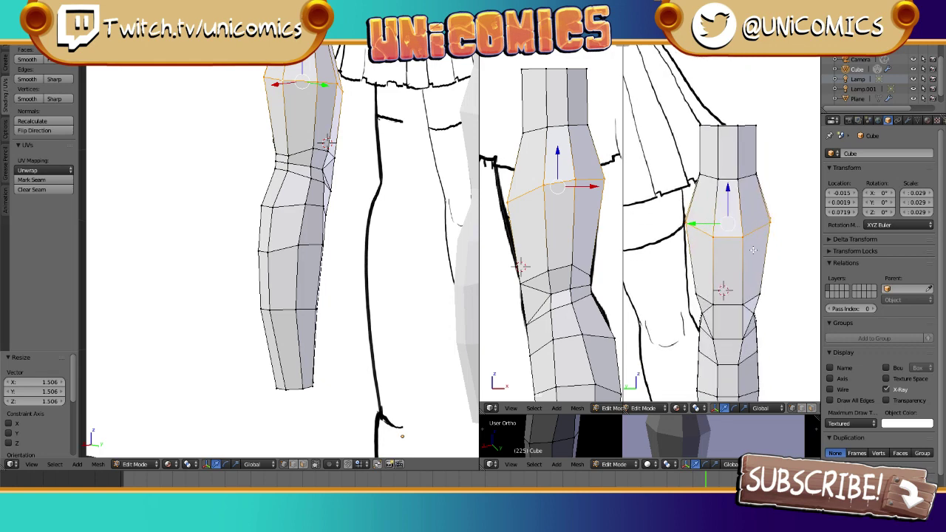
pyautogui.click(729, 199)
pyautogui.press('g')
pyautogui.press('z')
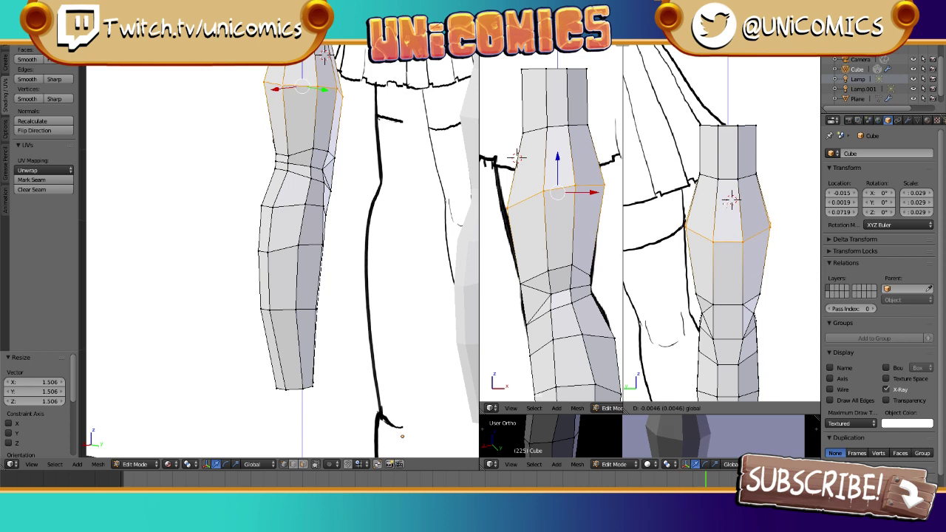
pyautogui.click(739, 200)
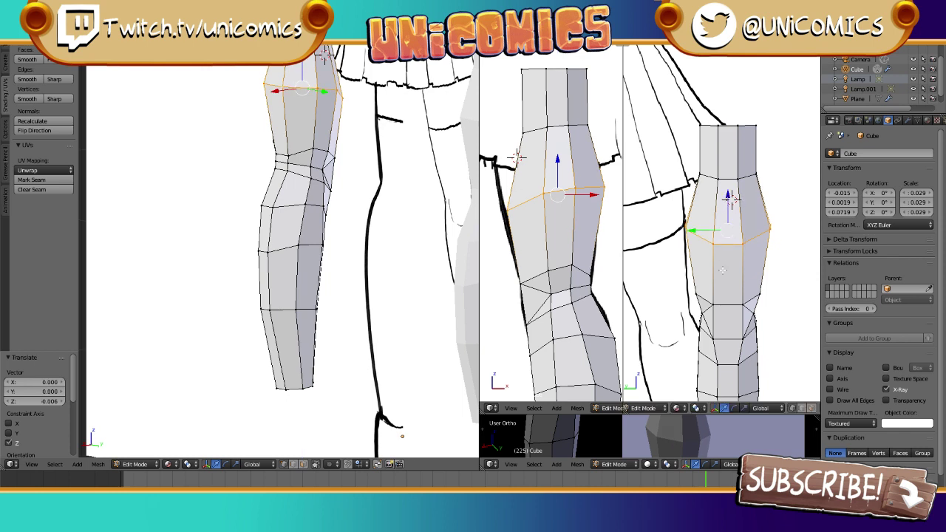
# Select all vertices of the upper-thigh ring just below the leg's open top and scale them by 1.692
pyautogui.keyDown('alt'); pyautogui.rightClick(739, 180); pyautogui.keyUp('alt')
pyautogui.keyDown('alt'); pyautogui.rightClick(732, 304); pyautogui.keyUp('alt')
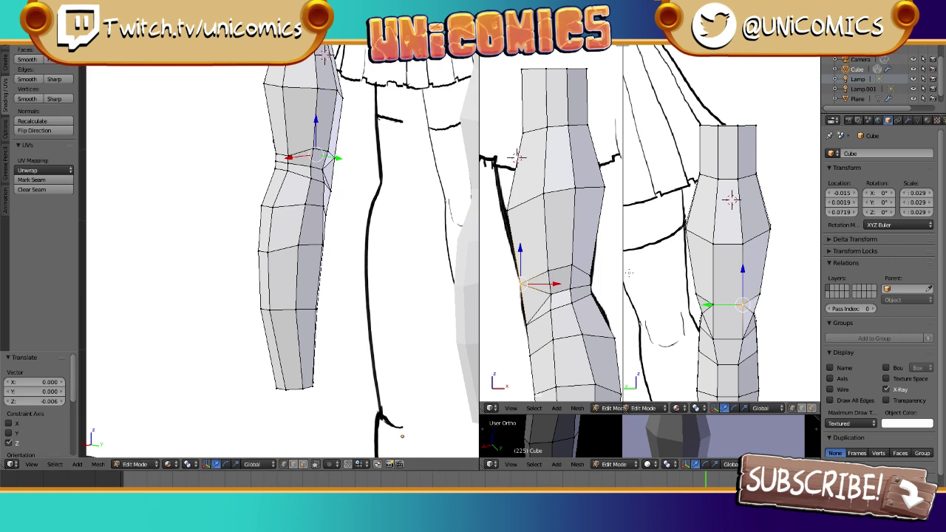
pyautogui.moveTo(732, 301); pyautogui.dragTo(700, 235, button='middle')
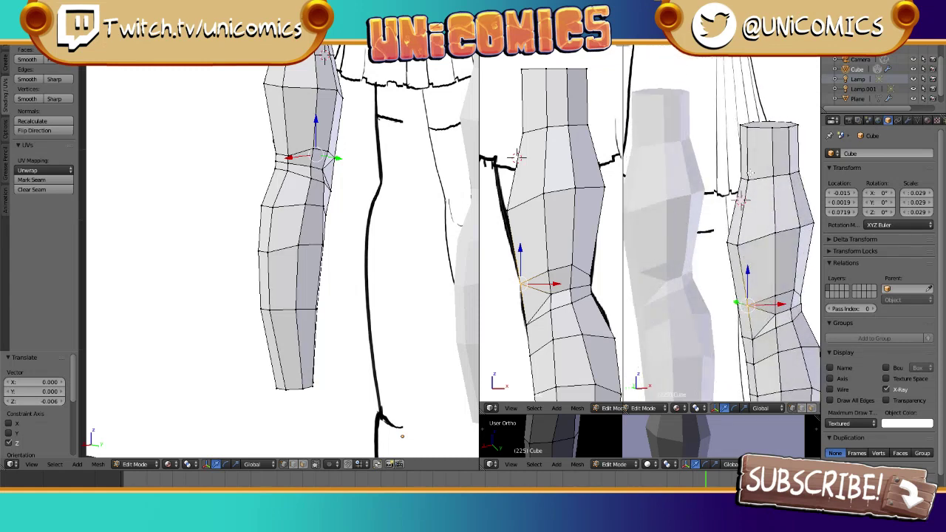
pyautogui.keyDown('alt'); pyautogui.rightClick(748, 178); pyautogui.keyUp('alt')
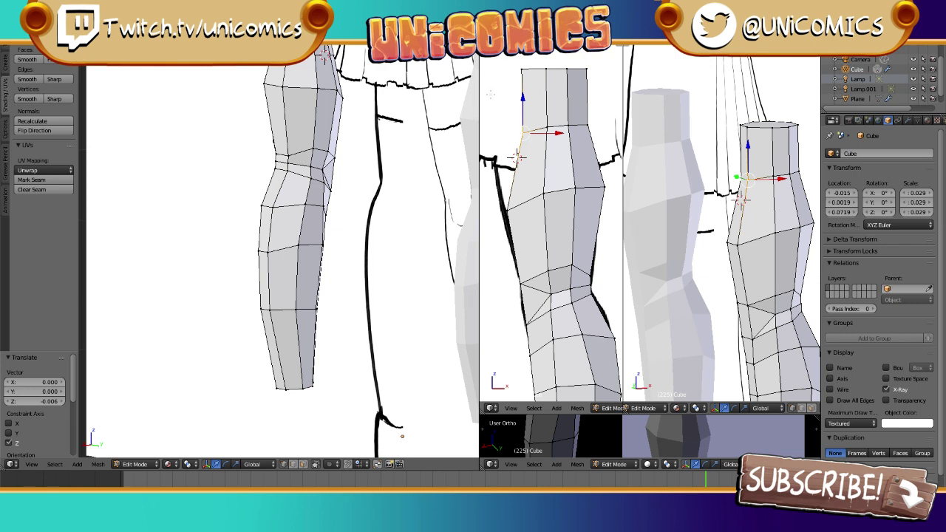
pyautogui.keyDown('shift'); pyautogui.rightClick(547, 122); pyautogui.keyUp('shift')
pyautogui.keyDown('shift'); pyautogui.rightClick(567, 120); pyautogui.keyUp('shift')
pyautogui.keyDown('shift'); pyautogui.rightClick(589, 121); pyautogui.keyUp('shift')
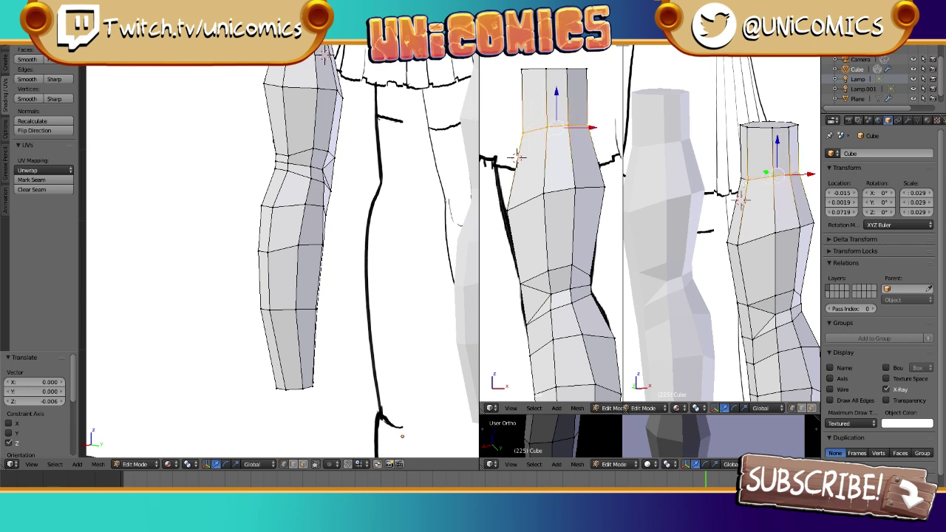
pyautogui.keyDown('shift'); pyautogui.rightClick(744, 182); pyautogui.keyUp('shift')
pyautogui.keyDown('shift'); pyautogui.rightClick(744, 182); pyautogui.keyUp('shift')
pyautogui.keyDown('shift'); pyautogui.rightClick(741, 184); pyautogui.keyUp('shift')
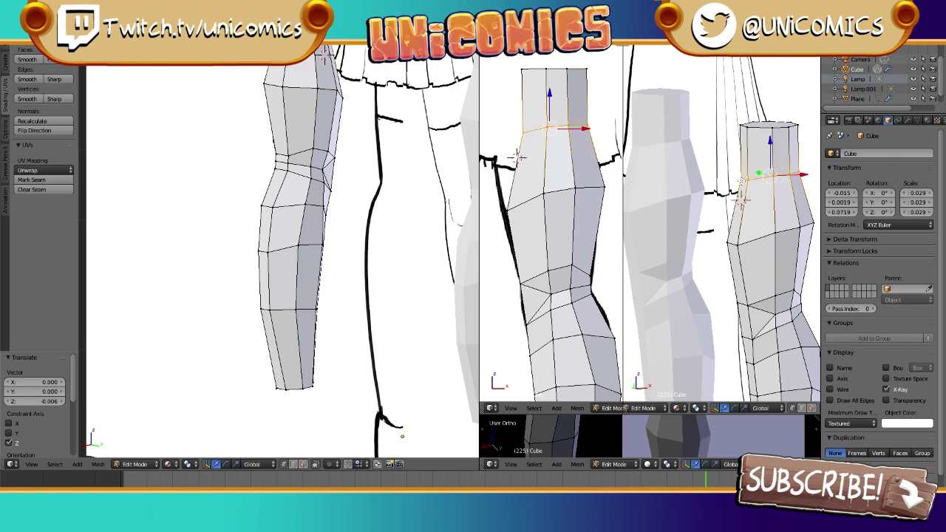
pyautogui.moveTo(780, 170); pyautogui.dragTo(772, 174, button='middle')
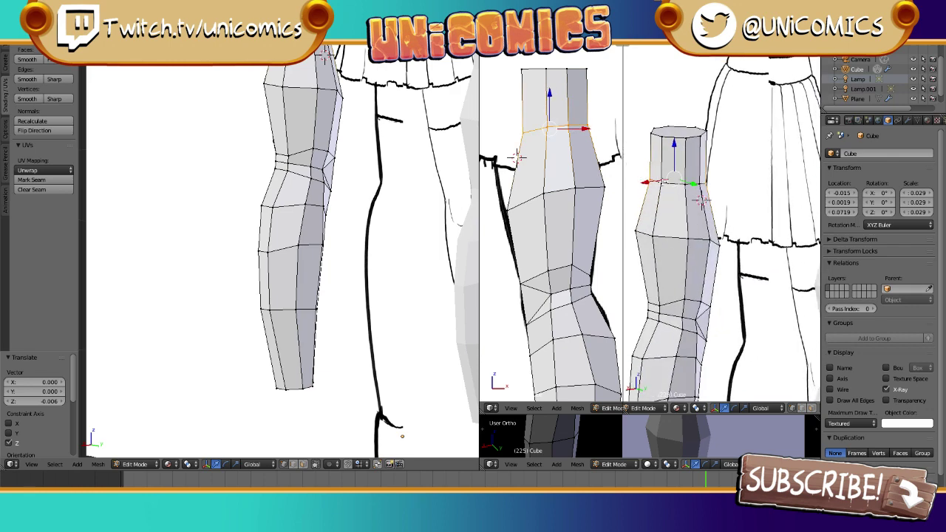
pyautogui.keyDown('shift'); pyautogui.rightClick(664, 185); pyautogui.keyUp('shift')
pyautogui.keyDown('shift'); pyautogui.rightClick(684, 184); pyautogui.keyUp('shift')
pyautogui.keyDown('shift'); pyautogui.rightClick(702, 183); pyautogui.keyUp('shift')
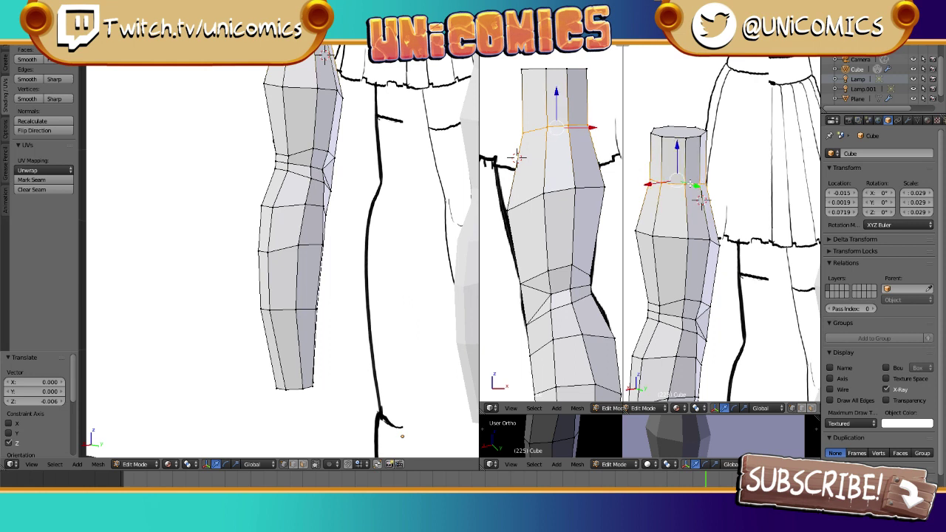
pyautogui.press('s')
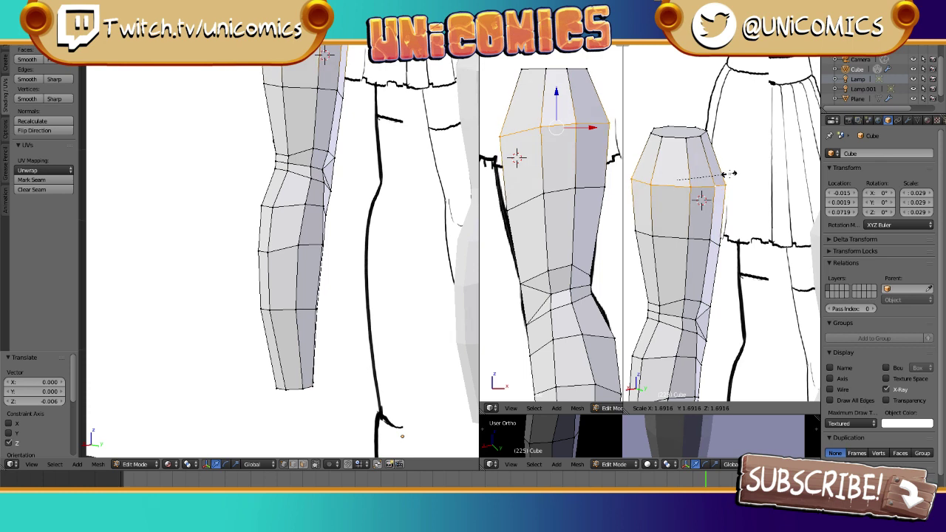
pyautogui.click(730, 173)
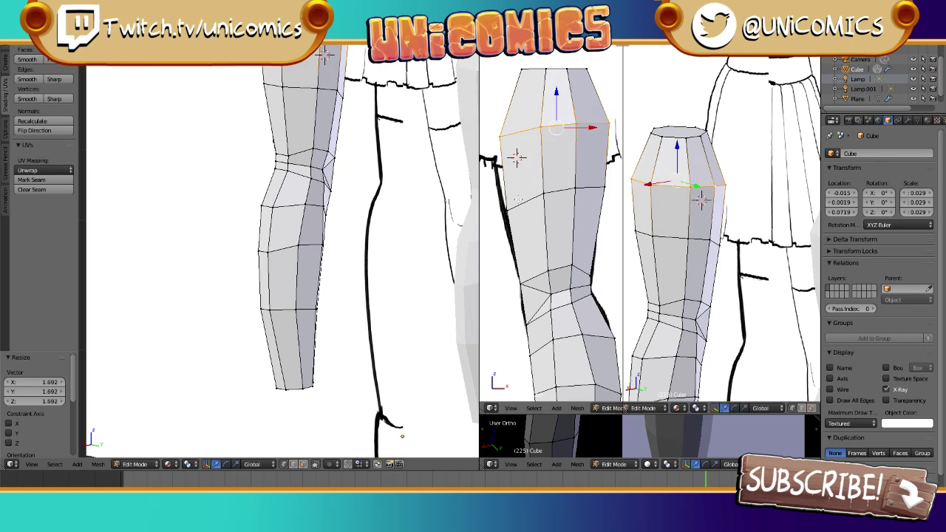
# Select the two front vertices of the mid-thigh ring and scale them by 1.724 to widen the front face
pyautogui.rightClick(515, 216)
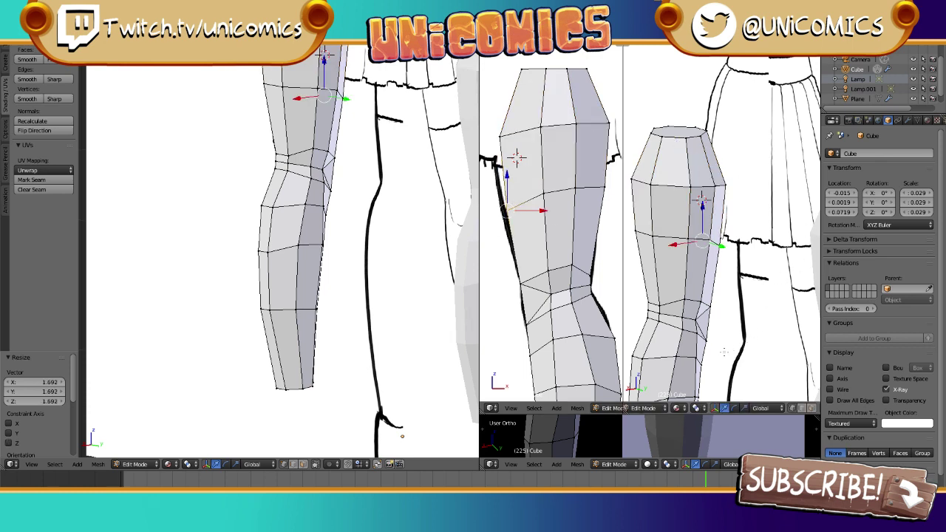
pyautogui.scroll(-4, 211, 252)
pyautogui.moveTo(225, 221); pyautogui.dragTo(93, 210, button='middle')
pyautogui.scroll(1, 639, 412)
pyautogui.scroll(4, 639, 411)
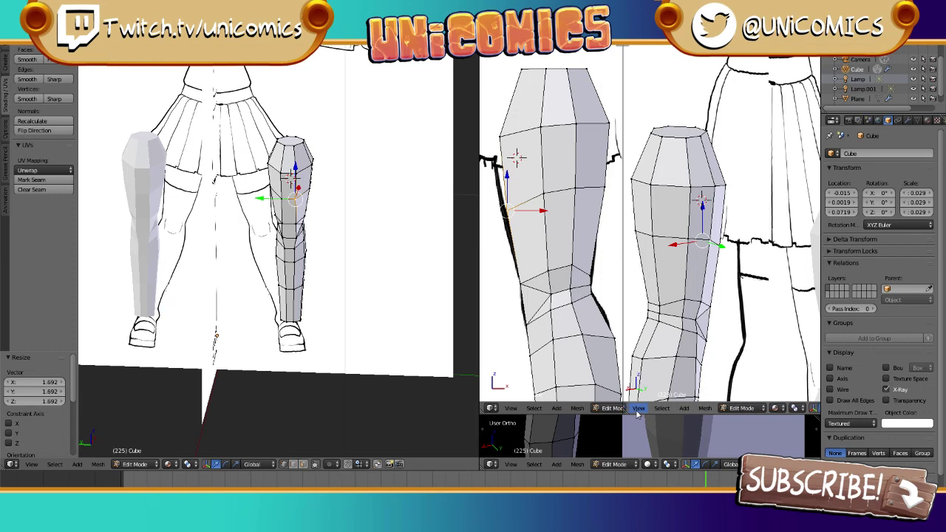
pyautogui.click(638, 409)
pyautogui.click(656, 314)
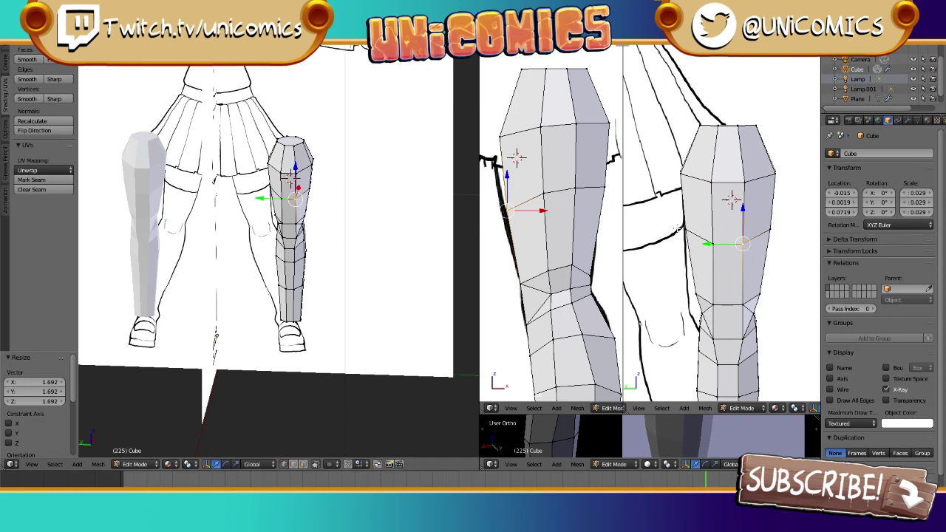
pyautogui.keyDown('shift'); pyautogui.rightClick(697, 237); pyautogui.keyUp('shift')
pyautogui.rightClick(714, 245)
pyautogui.keyDown('shift'); pyautogui.rightClick(740, 249); pyautogui.keyUp('shift')
pyautogui.press('s')
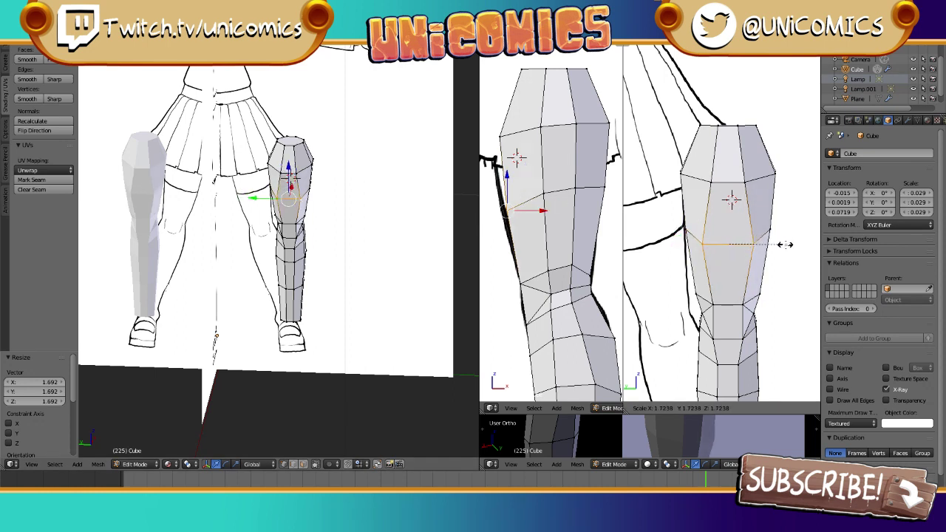
pyautogui.click(786, 245)
# Select the front edge of the upper-thigh ring and scale it by 1.805
pyautogui.keyDown('alt'); pyautogui.rightClick(723, 187); pyautogui.keyUp('alt')
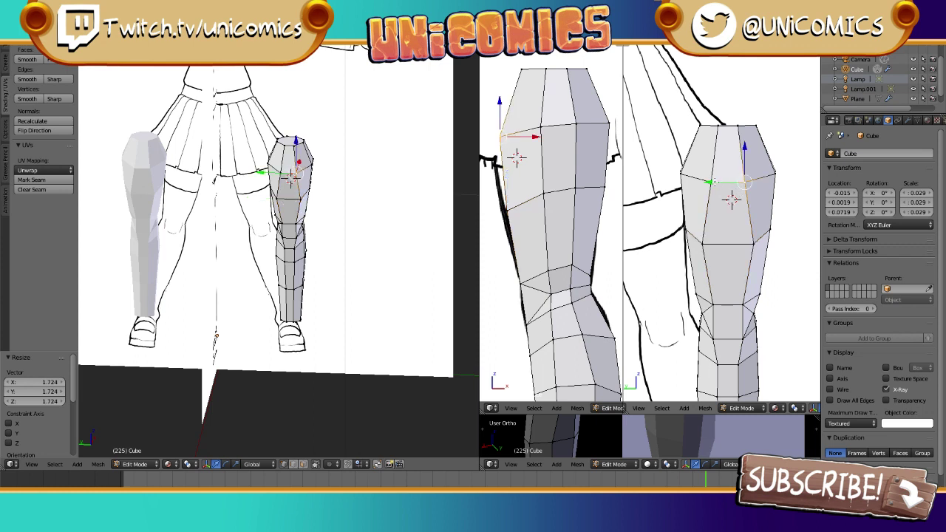
pyautogui.press('s')
pyautogui.click(769, 186)
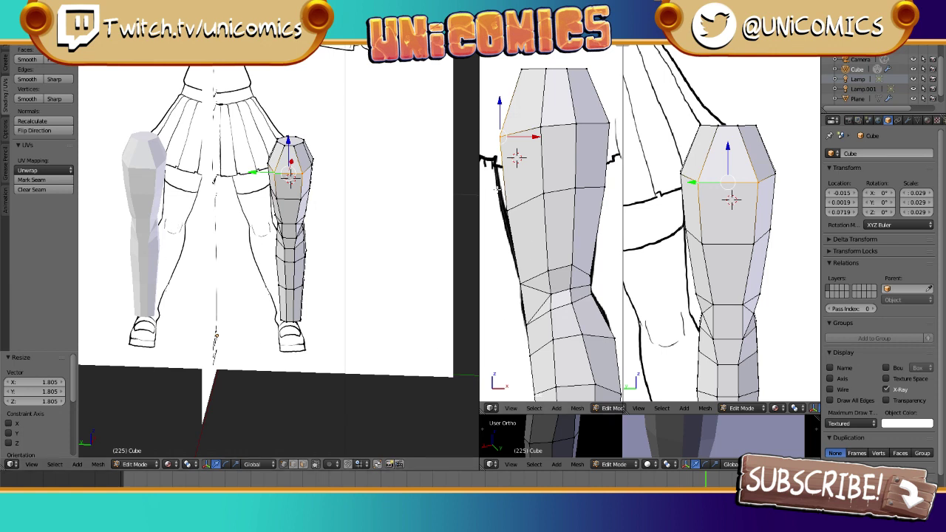
# Select the front edge of the mid-thigh ring and move it -0.003 along X to match the side reference
pyautogui.keyDown('alt'); pyautogui.rightClick(708, 238); pyautogui.keyUp('alt')
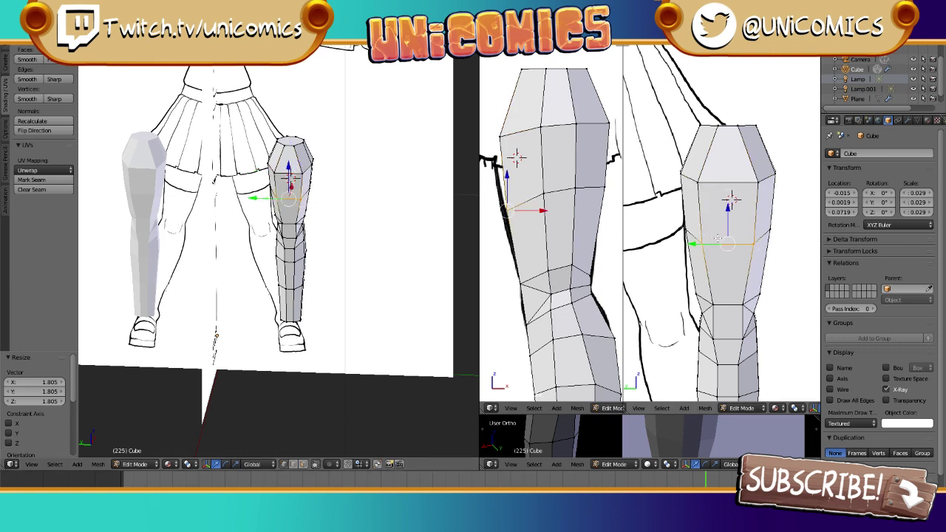
pyautogui.press('g')
pyautogui.press('x')
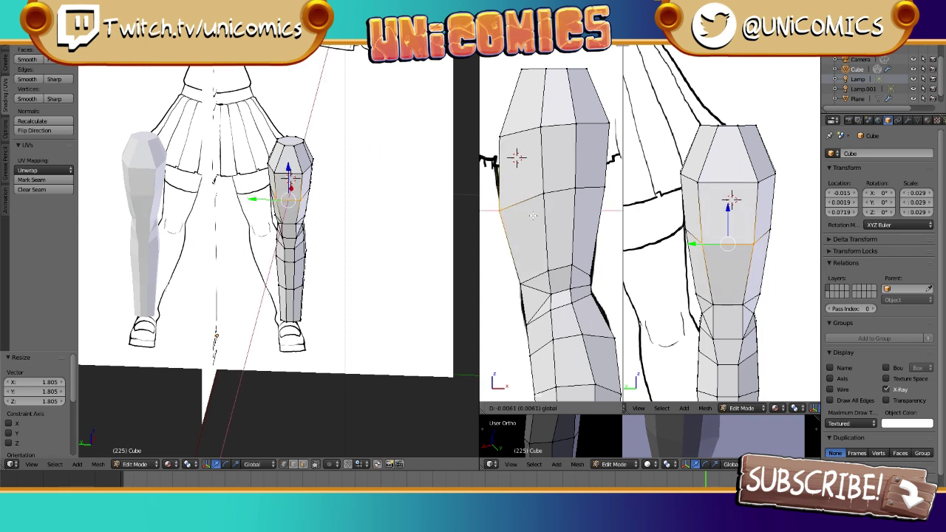
pyautogui.click(534, 217)
pyautogui.keyDown('alt'); pyautogui.rightClick(554, 262); pyautogui.keyUp('alt')
pyautogui.keyDown('shift'); pyautogui.rightClick(547, 197); pyautogui.keyUp('shift')
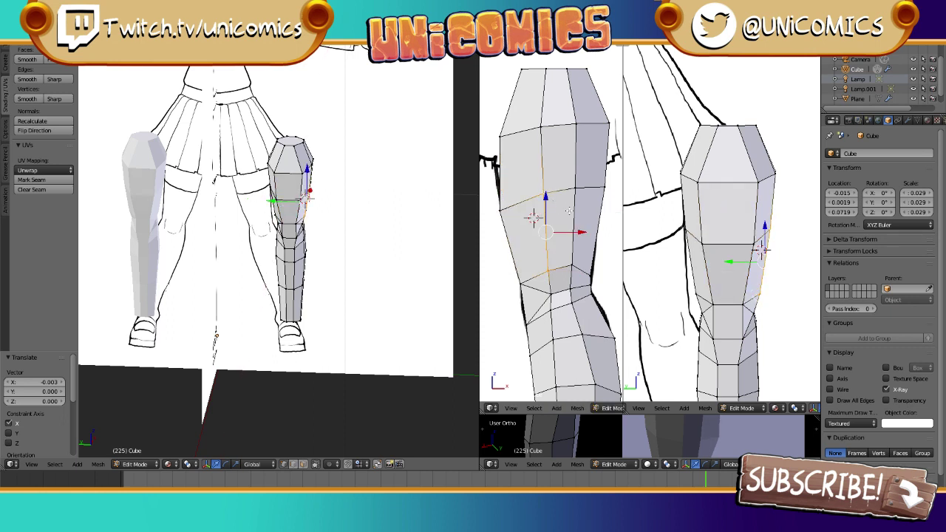
pyautogui.press('g')
pyautogui.press('x')
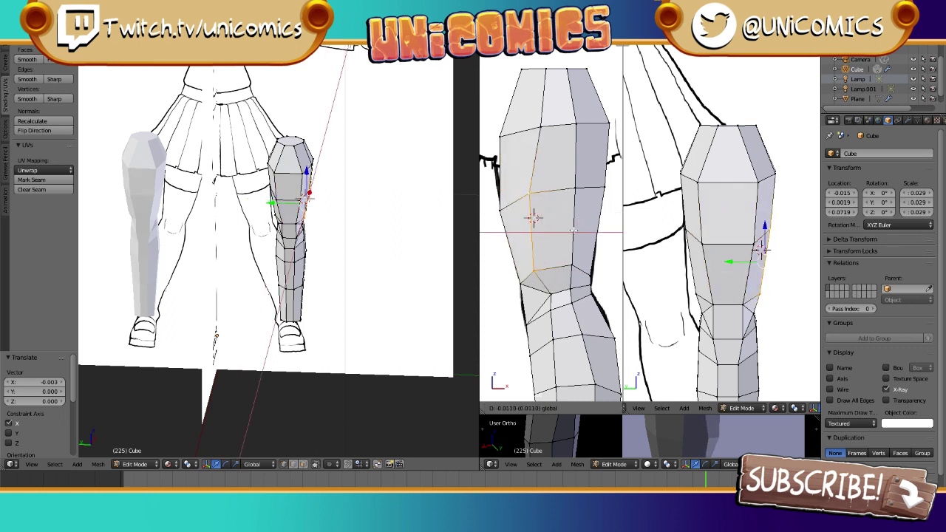
pyautogui.rightClick(578, 229)
# Select the inner and outer side vertices of the mid-thigh ring and shift them along X by 0.012, followed by -0.022
pyautogui.rightClick(540, 195)
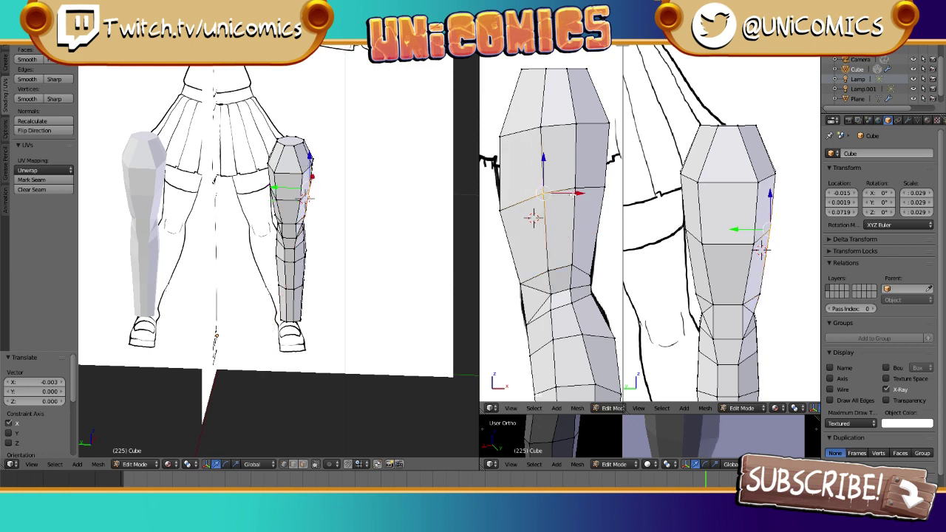
pyautogui.press('g')
pyautogui.press('x')
pyautogui.rightClick(553, 198)
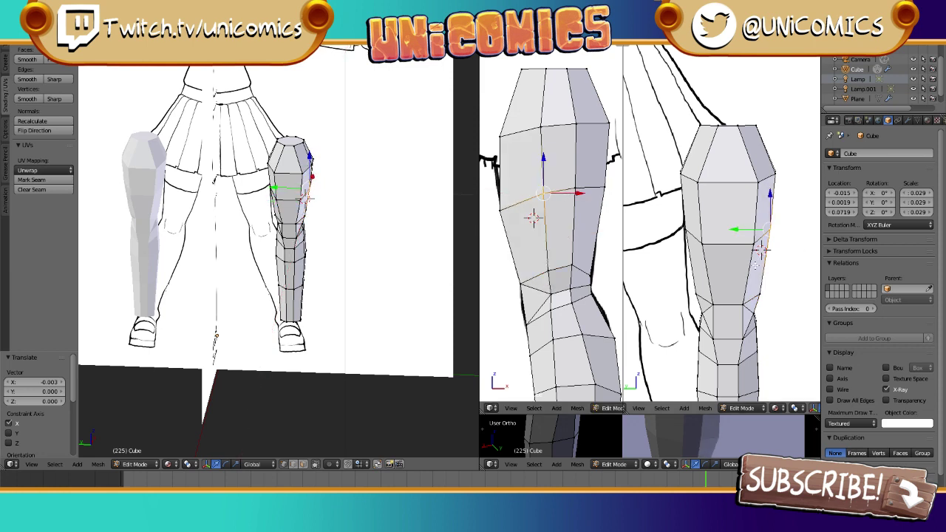
pyautogui.keyDown('shift'); pyautogui.rightClick(691, 233); pyautogui.keyUp('shift')
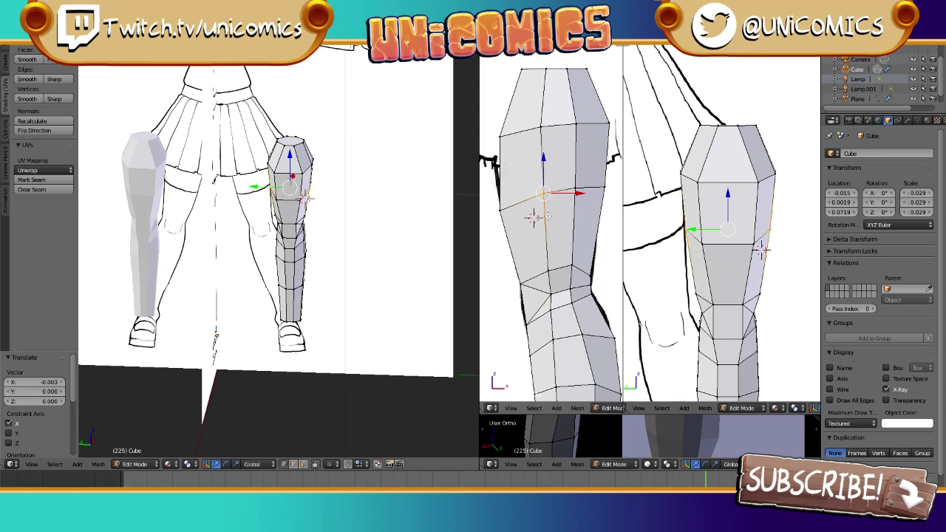
pyautogui.moveTo(565, 191); pyautogui.dragTo(580, 194)
pyautogui.press('g')
pyautogui.press('x')
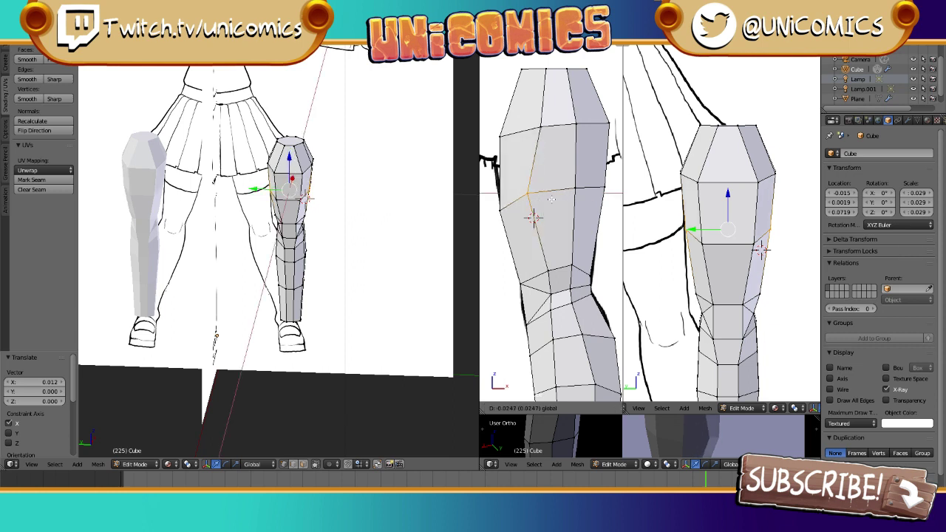
pyautogui.click(555, 200)
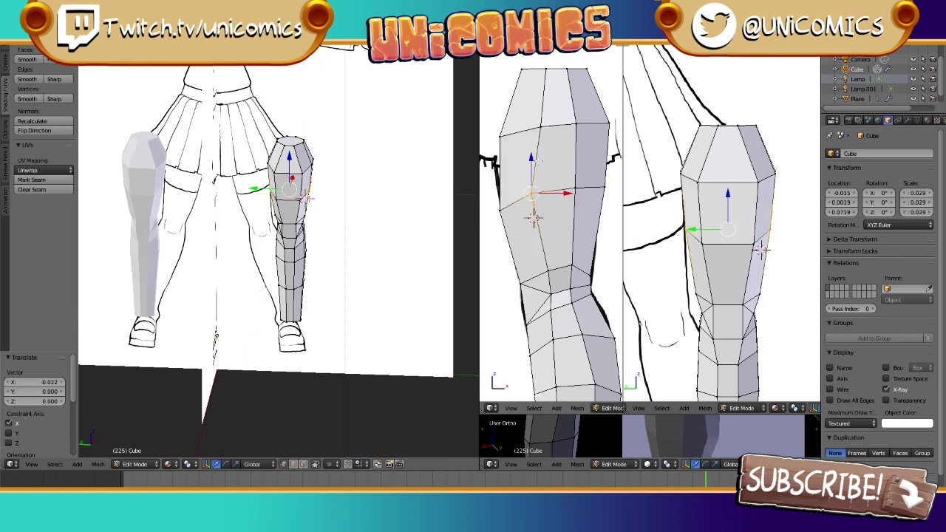
# Lower the two side vertices of the mid-thigh ring along Z, finishing with a -0.004 move
pyautogui.press('g')
pyautogui.press('z')
pyautogui.click(532, 164)
pyautogui.press('g')
pyautogui.press('z')
pyautogui.click(536, 172)
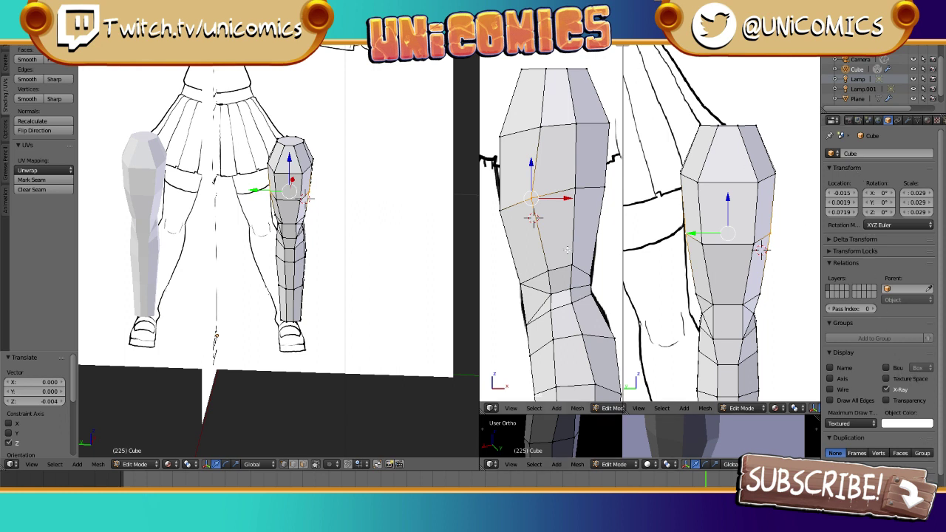
# Select the inner and outer side vertices of the ring just above the knee and move them -0.004 along X
pyautogui.rightClick(562, 255)
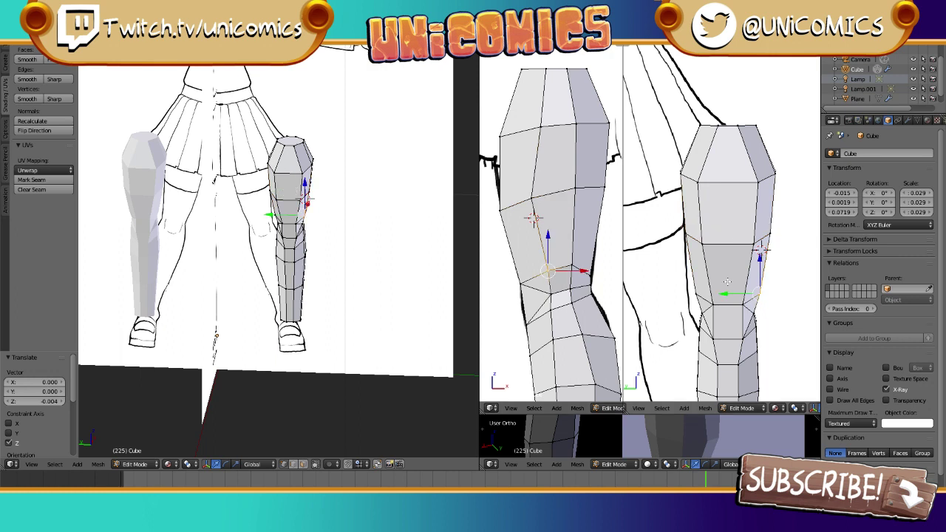
pyautogui.keyDown('shift'); pyautogui.rightClick(702, 297); pyautogui.keyUp('shift')
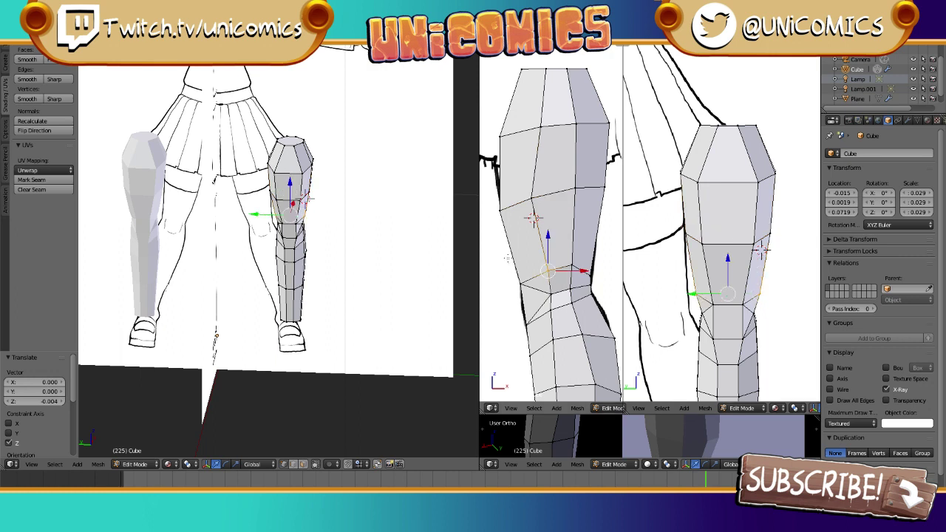
pyautogui.press('g')
pyautogui.press('x')
pyautogui.click(580, 271)
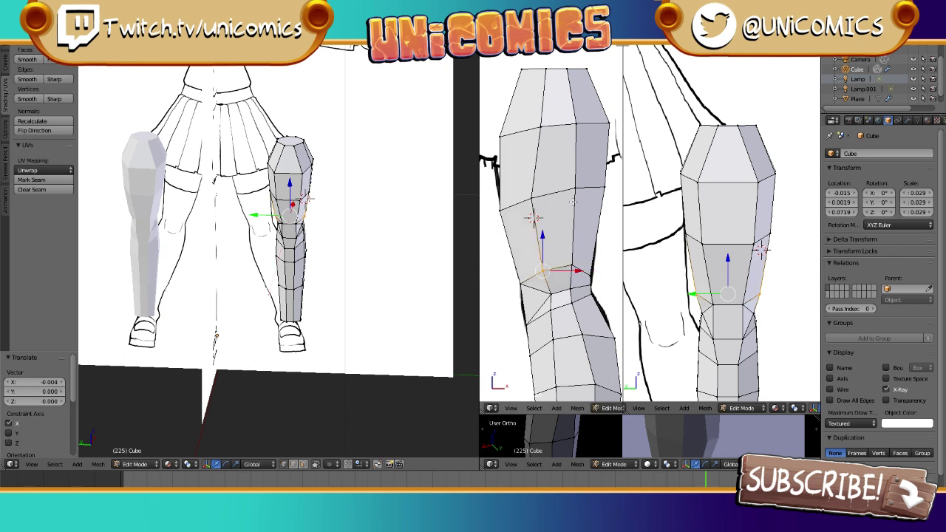
# Select the inner and outer side vertices of the upper-thigh ring and move them -0.014 along X
pyautogui.rightClick(528, 120)
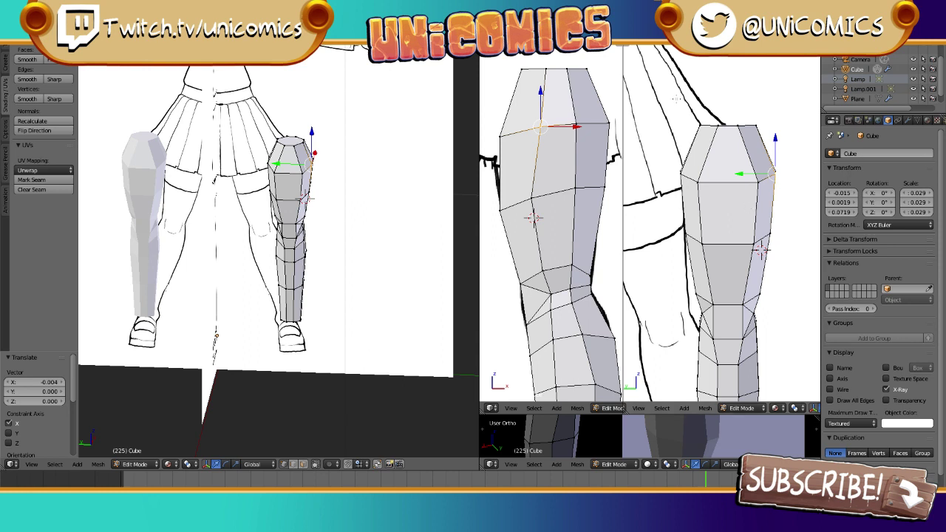
pyautogui.keyDown('shift'); pyautogui.rightClick(683, 176); pyautogui.keyUp('shift')
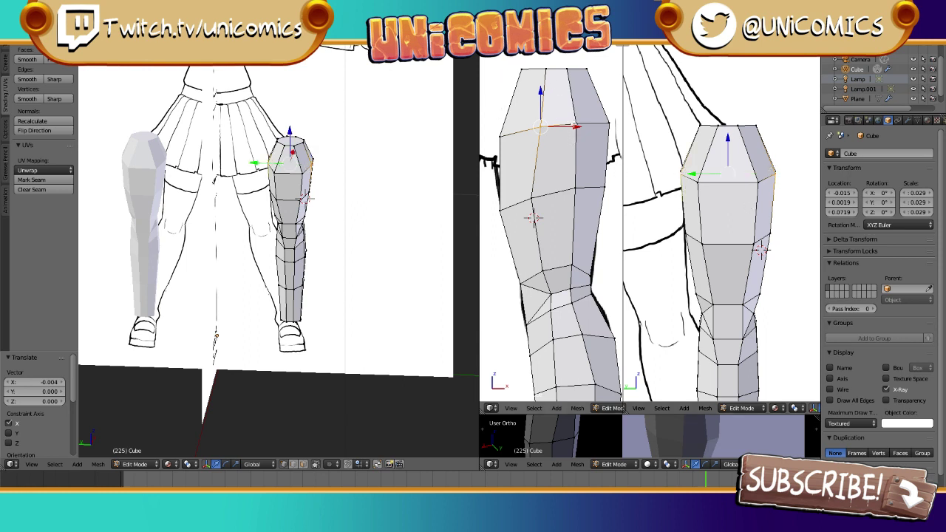
pyautogui.press('g')
pyautogui.press('x')
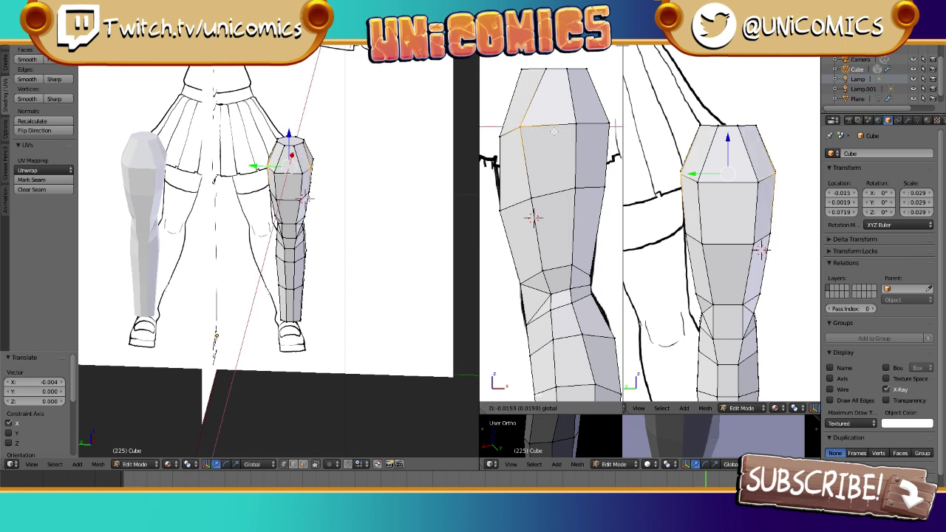
pyautogui.click(488, 110)
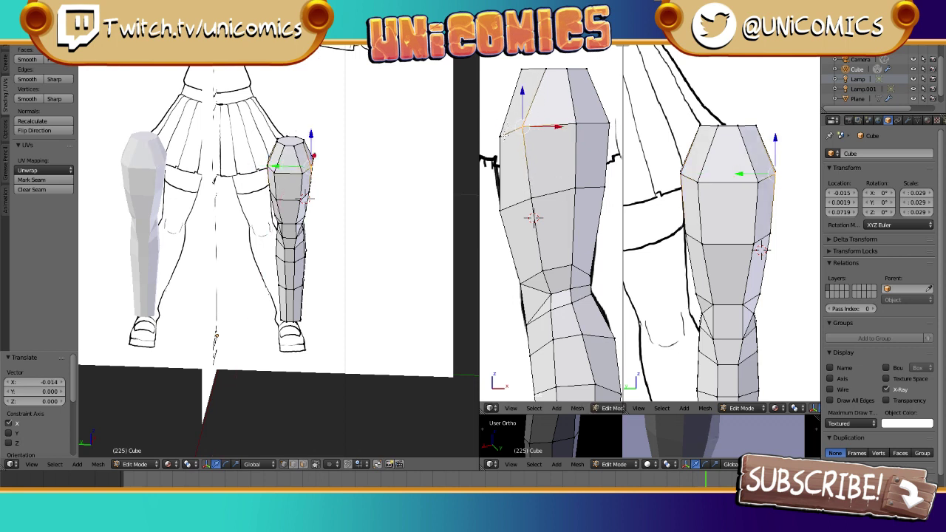
# Select the front edge of the upper-thigh ring and move it -0.009 along X
pyautogui.rightClick(501, 136)
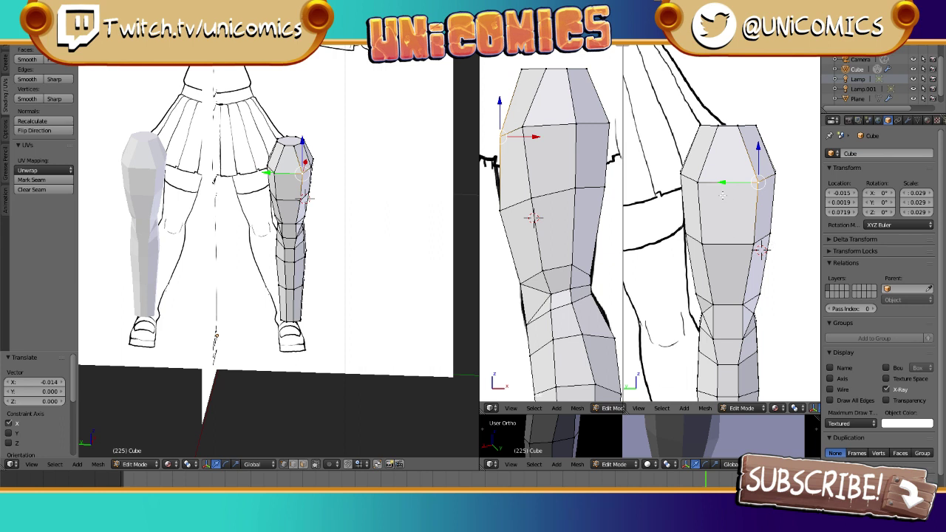
pyautogui.keyDown('alt'); pyautogui.rightClick(696, 188); pyautogui.keyUp('alt')
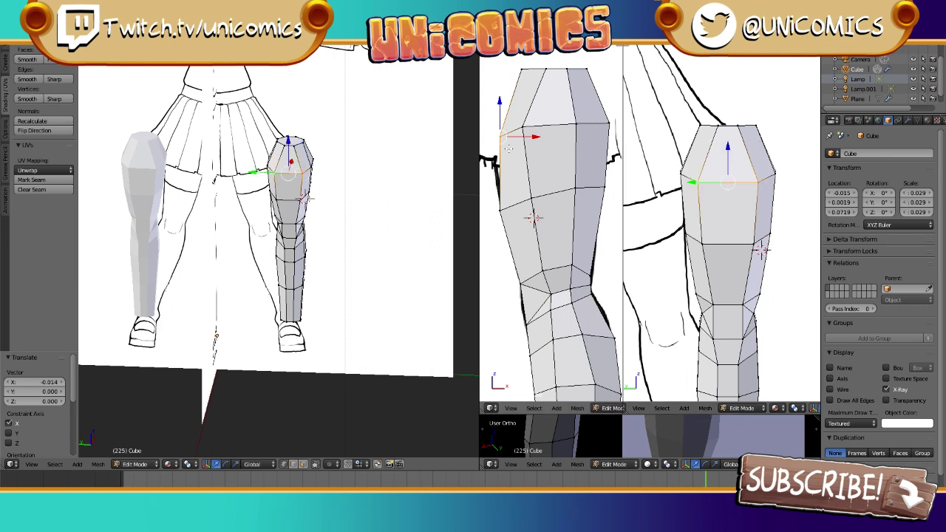
pyautogui.press('g')
pyautogui.press('x')
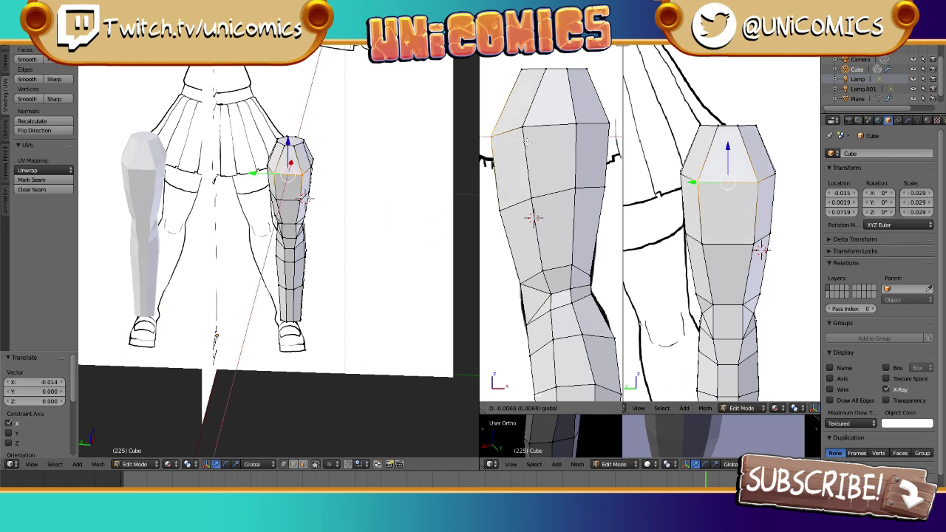
pyautogui.moveTo(527, 141); pyautogui.dragTo(524, 141)
pyautogui.keyDown('shift'); pyautogui.moveTo(566, 139); pyautogui.dragTo(600, 213, button='middle'); pyautogui.keyUp('shift')
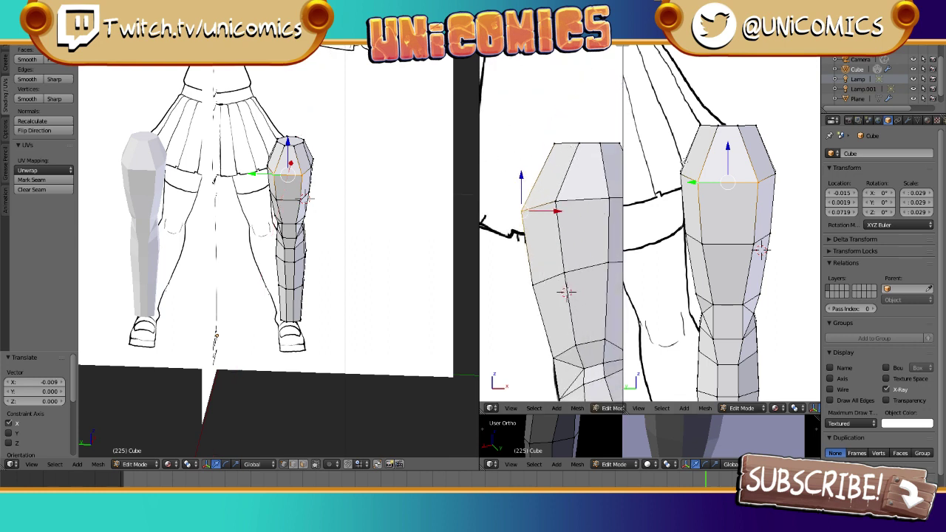
pyautogui.keyDown('alt'); pyautogui.rightClick(744, 130); pyautogui.keyUp('alt')
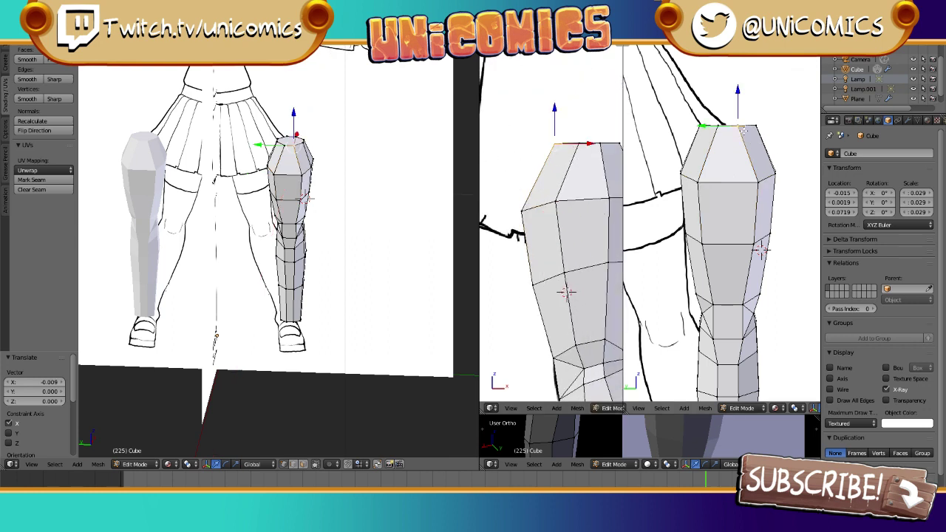
pyautogui.scroll(-3, 745, 184)
pyautogui.scroll(2, 745, 185)
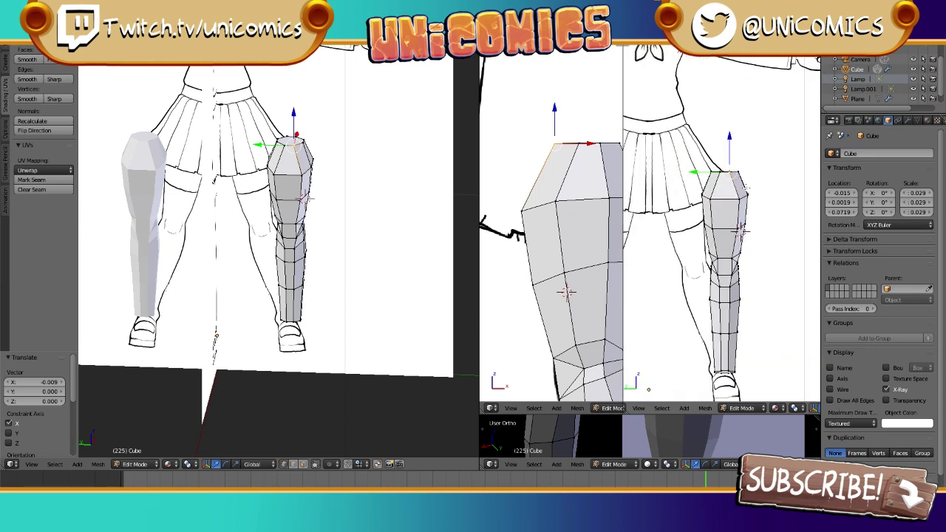
pyautogui.scroll(1, 745, 186)
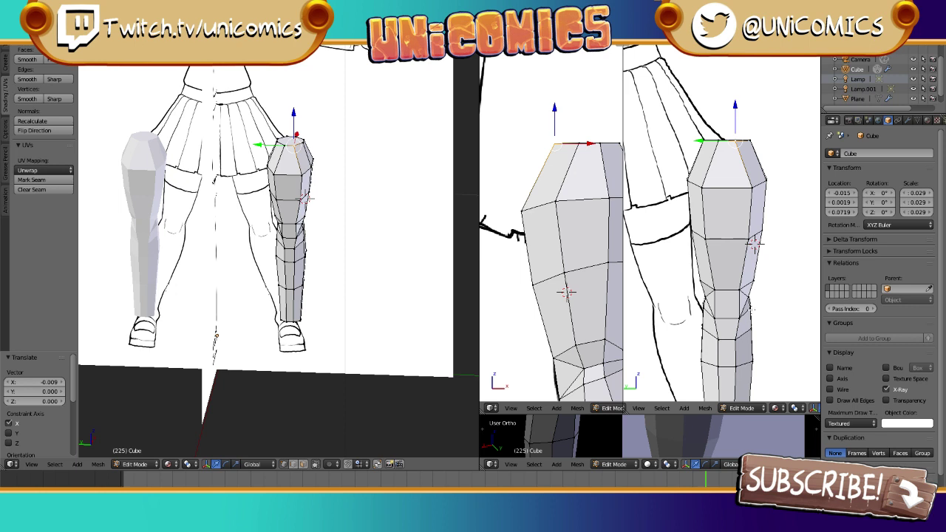
pyautogui.rightClick(744, 303)
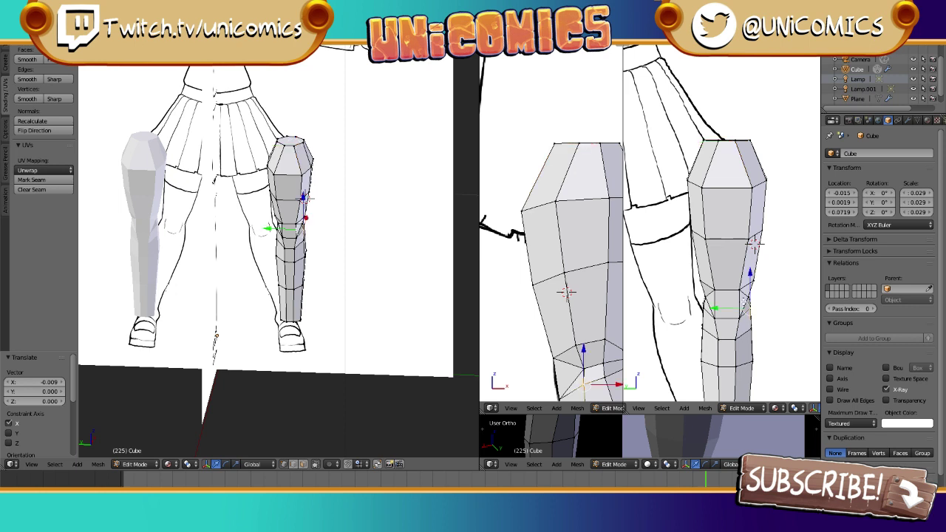
pyautogui.scroll(2, 710, 91)
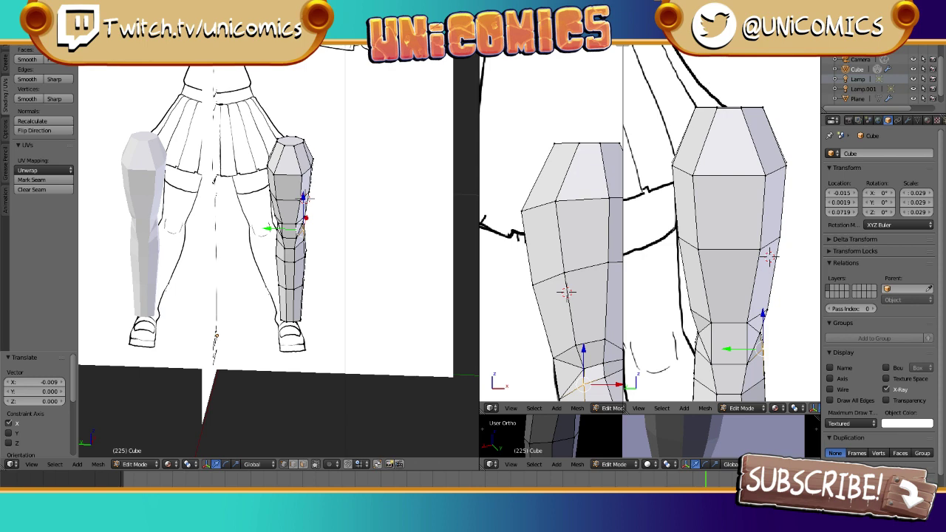
# Select all vertices of the ring around the leg's open top and scale them by 2.096
pyautogui.moveTo(746, 100); pyautogui.dragTo(729, 136, button='middle')
pyautogui.keyDown('alt'); pyautogui.rightClick(744, 101); pyautogui.keyUp('alt')
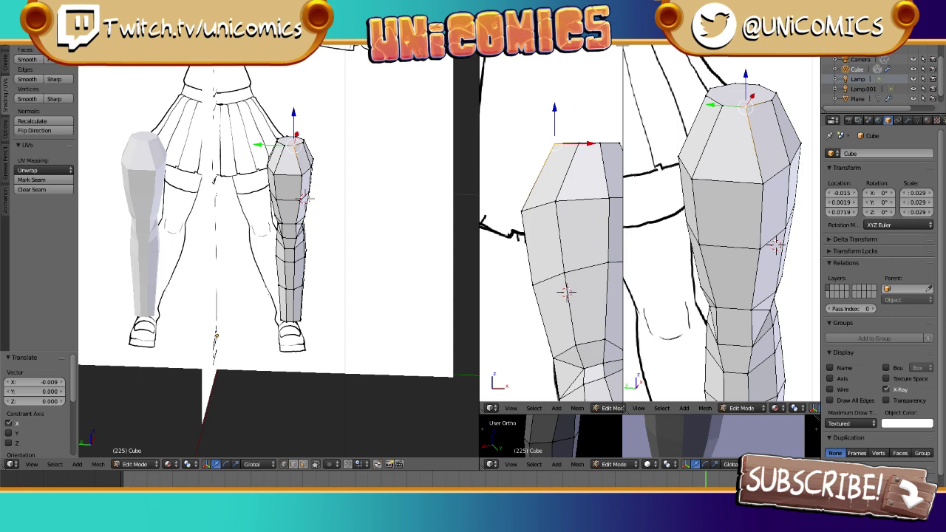
pyautogui.keyDown('shift'); pyautogui.rightClick(748, 80); pyautogui.keyUp('shift')
pyautogui.keyDown('shift'); pyautogui.rightClick(762, 82); pyautogui.keyUp('shift')
pyautogui.keyDown('shift'); pyautogui.rightClick(776, 92); pyautogui.keyUp('shift')
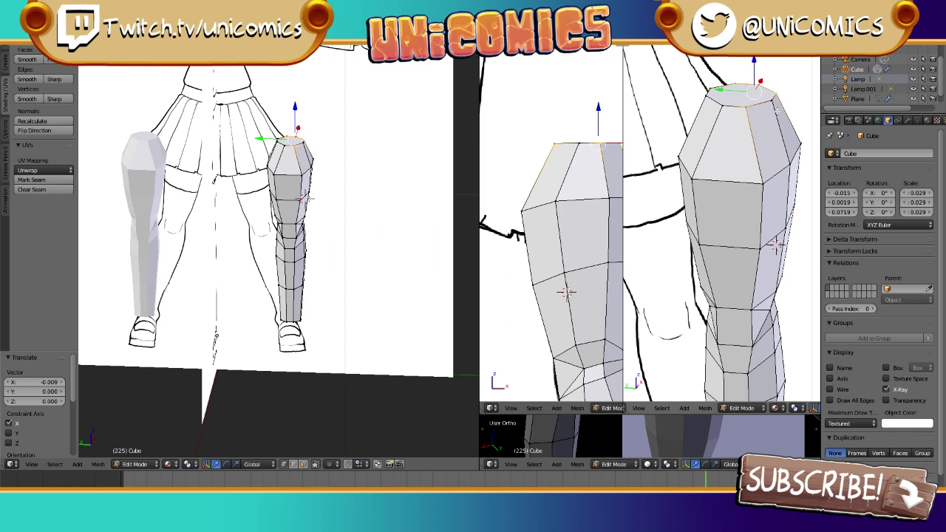
pyautogui.keyDown('shift'); pyautogui.rightClick(773, 100); pyautogui.keyUp('shift')
pyautogui.keyDown('shift'); pyautogui.rightClick(731, 107); pyautogui.keyUp('shift')
pyautogui.keyDown('shift'); pyautogui.rightClick(713, 100); pyautogui.keyUp('shift')
pyautogui.keyDown('shift'); pyautogui.rightClick(722, 88); pyautogui.keyUp('shift')
pyautogui.press('s')
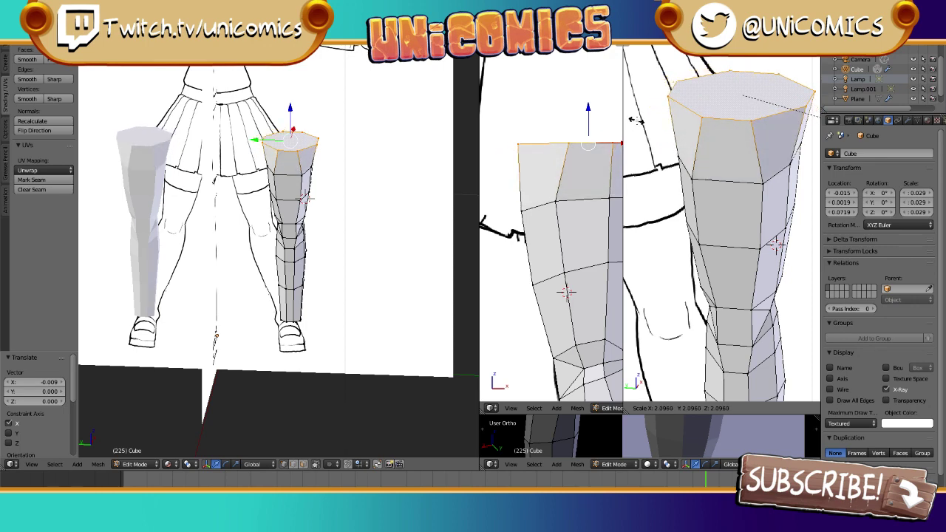
pyautogui.click(635, 120)
# In the Left view, move the leg's top ring 0.008 along Y, and its outer front vertex -0.009 along Y
pyautogui.scroll(-2, 316, 198)
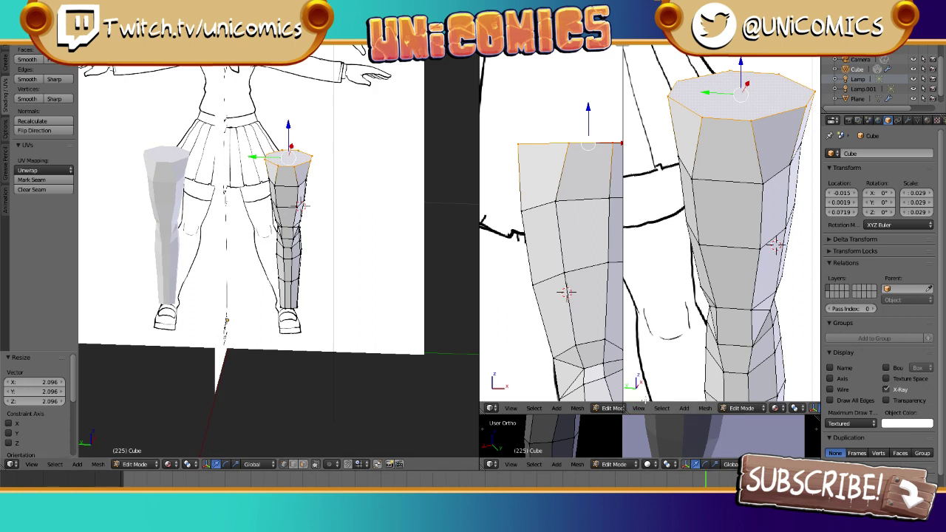
pyautogui.click(640, 408)
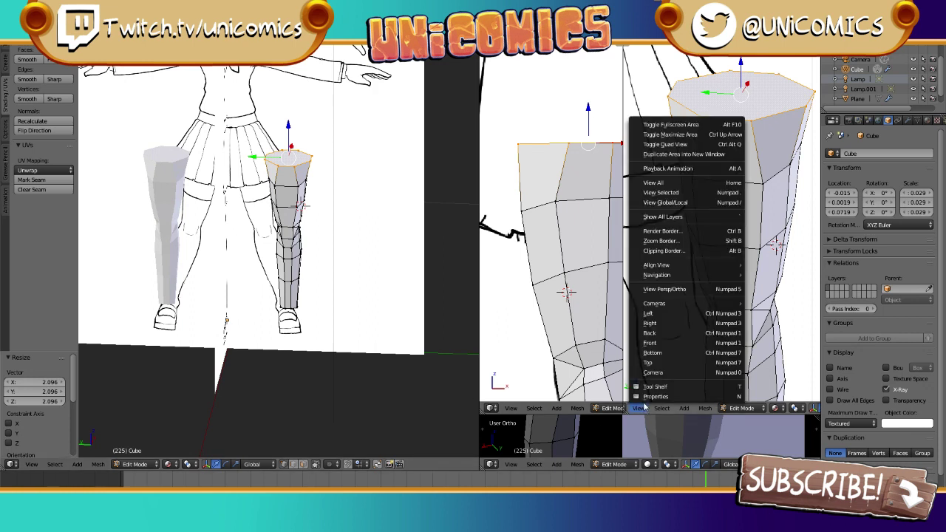
pyautogui.click(657, 313)
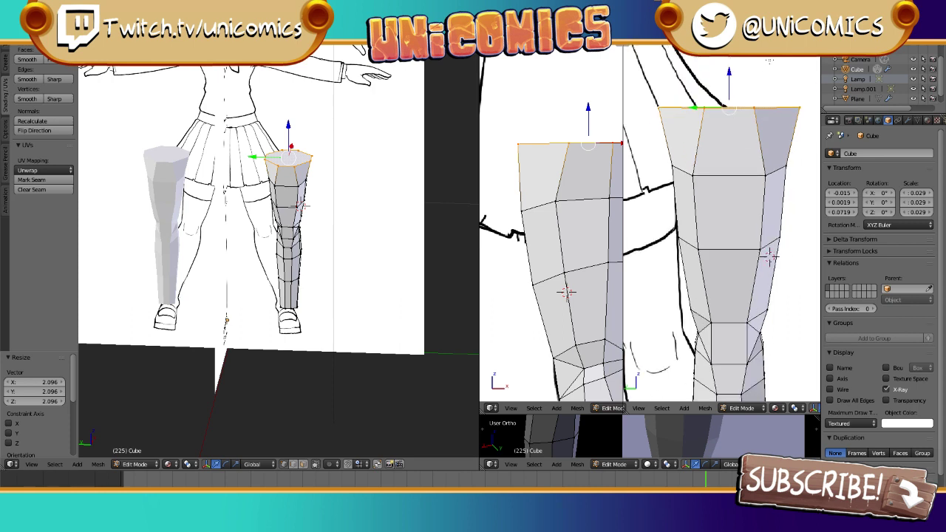
pyautogui.scroll(-2, 767, 64)
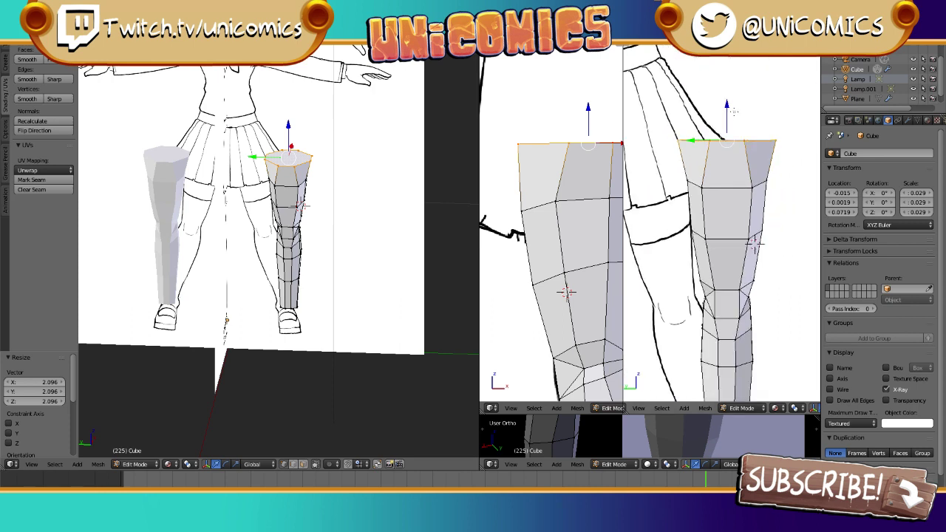
pyautogui.moveTo(705, 138); pyautogui.dragTo(696, 140)
pyautogui.rightClick(697, 146)
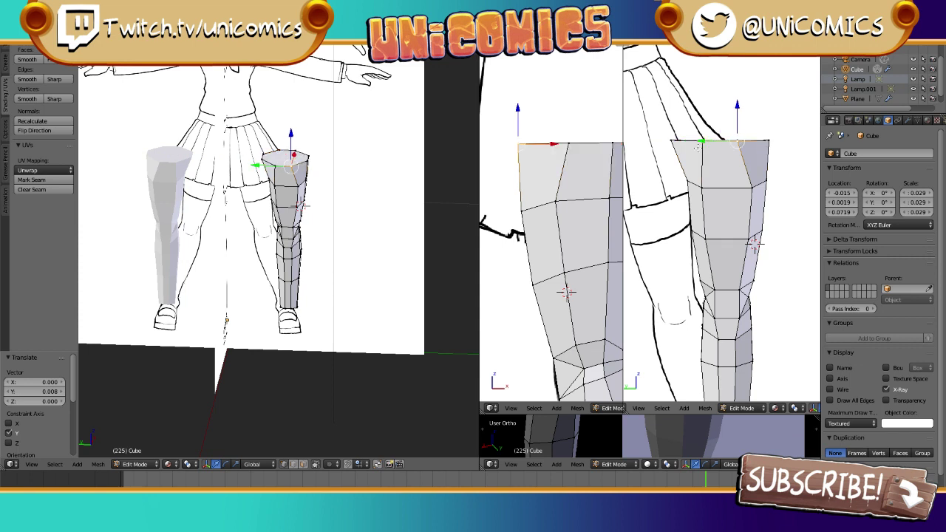
pyautogui.moveTo(715, 141); pyautogui.dragTo(723, 146)
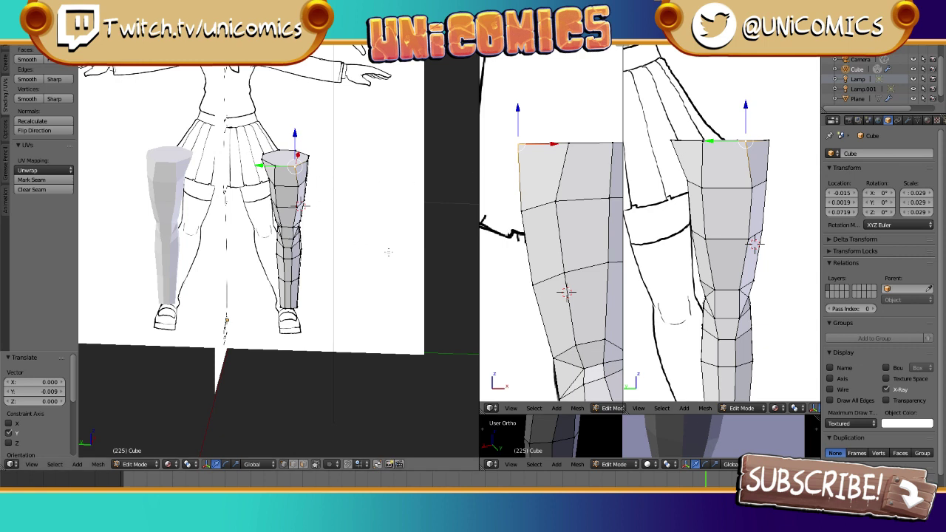
# Select the entire leg mesh and move it 0.057 along Y toward the body's centre line
pyautogui.scroll(-5, 709, 292)
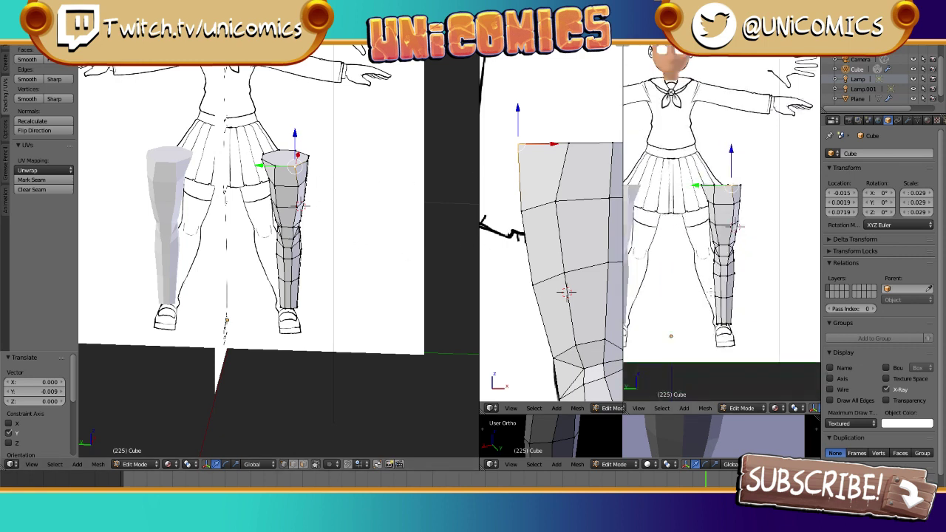
pyautogui.press('a')
pyautogui.press('a')
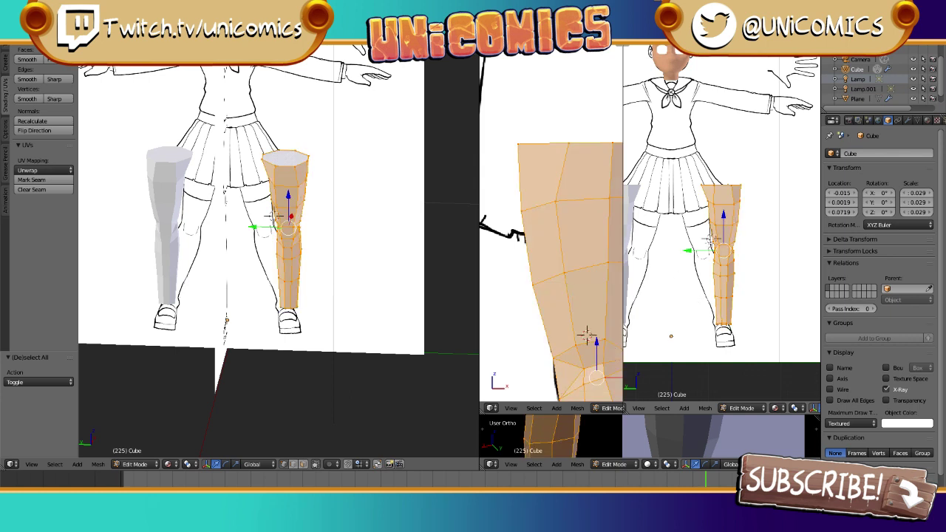
pyautogui.press('g')
pyautogui.press('y')
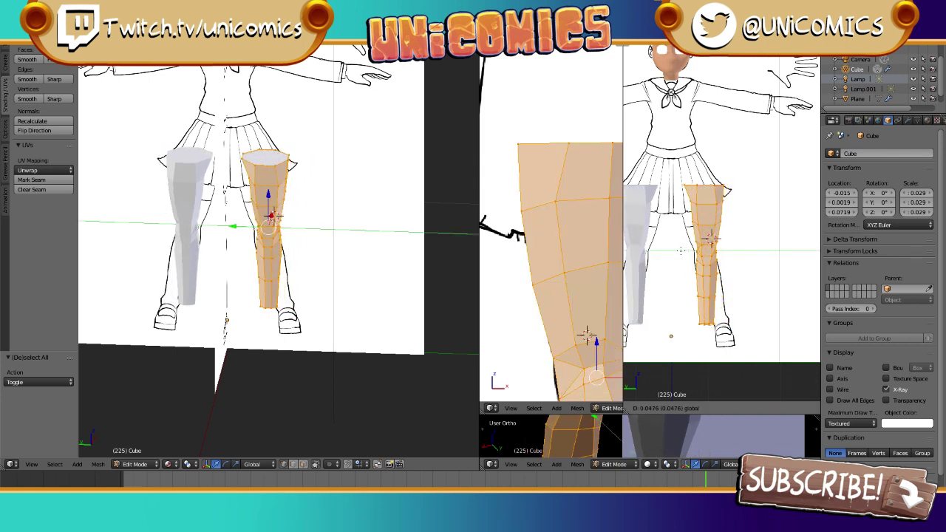
pyautogui.press('Return')
# Rotate the entire leg mesh by -10.911° in the front view, and move it -0.003 along Y
pyautogui.press('r')
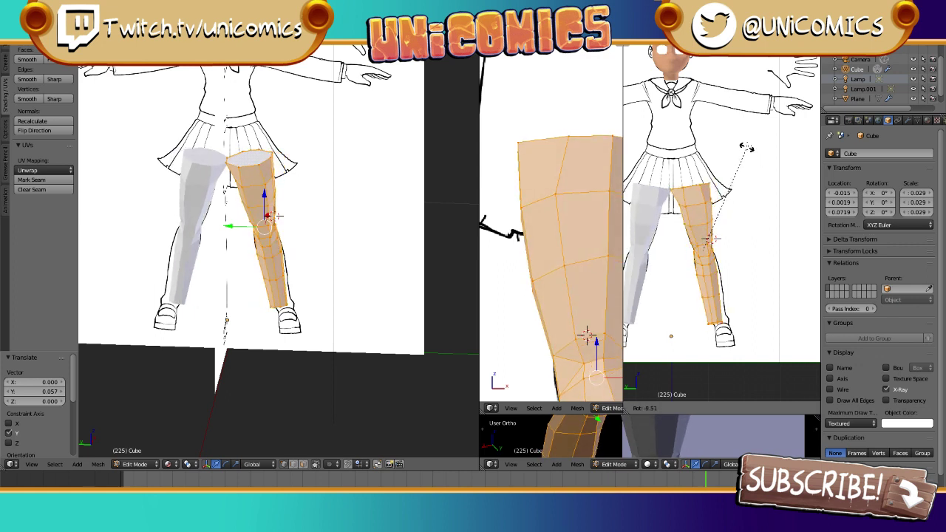
pyautogui.click(746, 142)
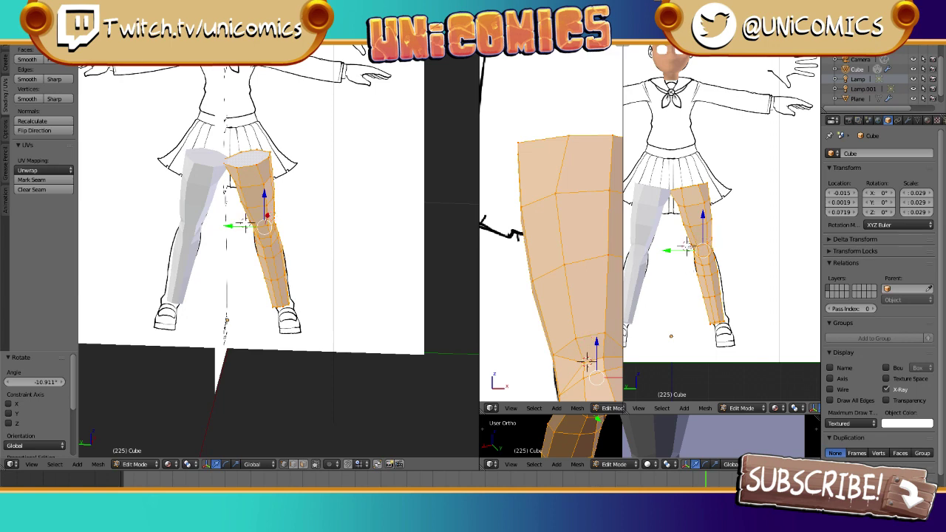
pyautogui.press('g')
pyautogui.press('y')
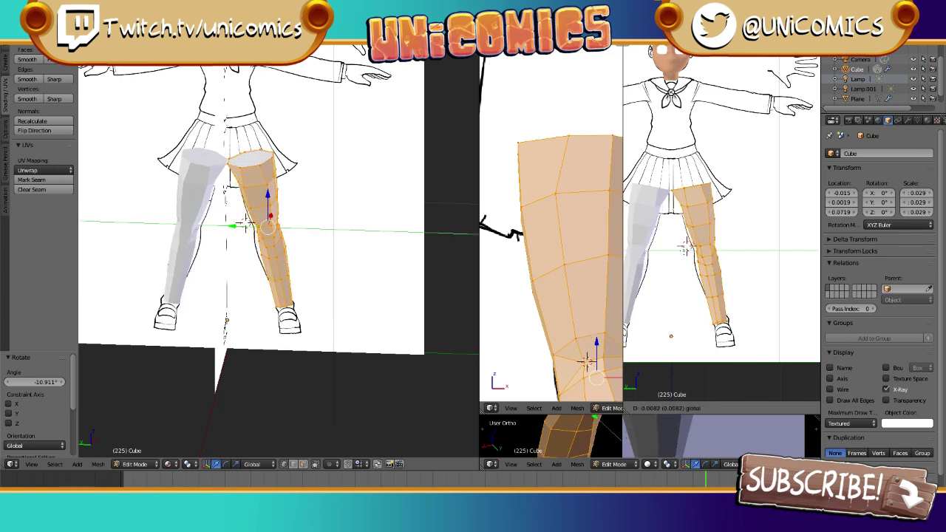
pyautogui.click(723, 313)
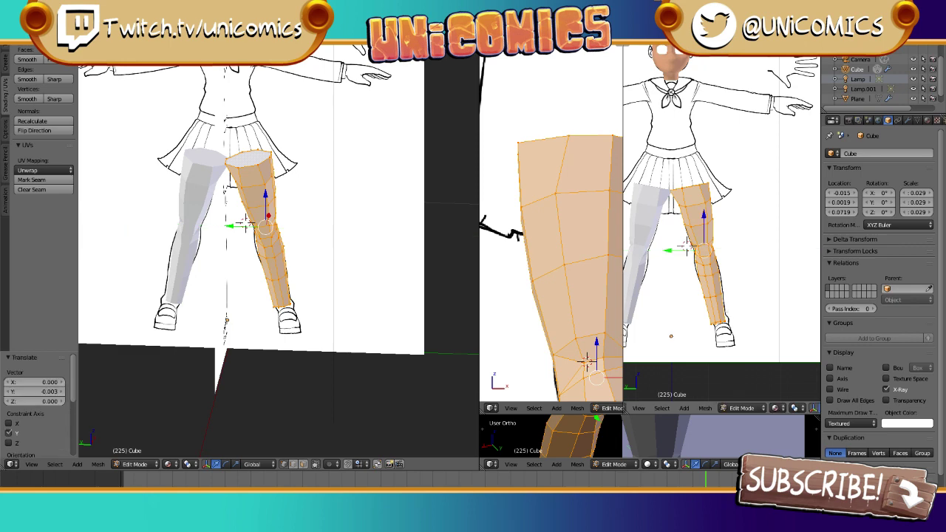
# Rotate the whole leg a further -3.472° and move it 0.006 along Y and 0.008 along Z to fit the drawing
pyautogui.scroll(4, 705, 303)
pyautogui.keyDown('shift'); pyautogui.moveTo(705, 306); pyautogui.dragTo(747, 215, button='middle'); pyautogui.keyUp('shift')
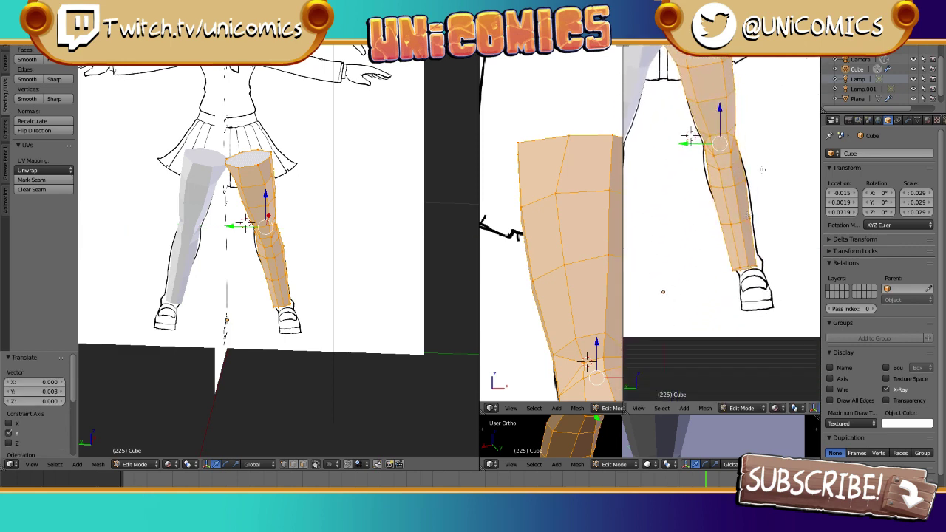
pyautogui.press('r')
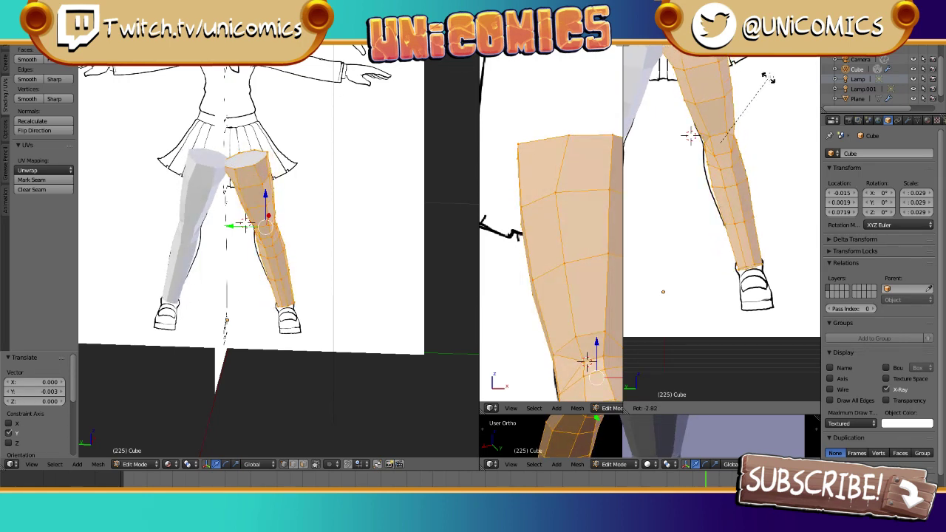
pyautogui.click(768, 75)
pyautogui.press('g')
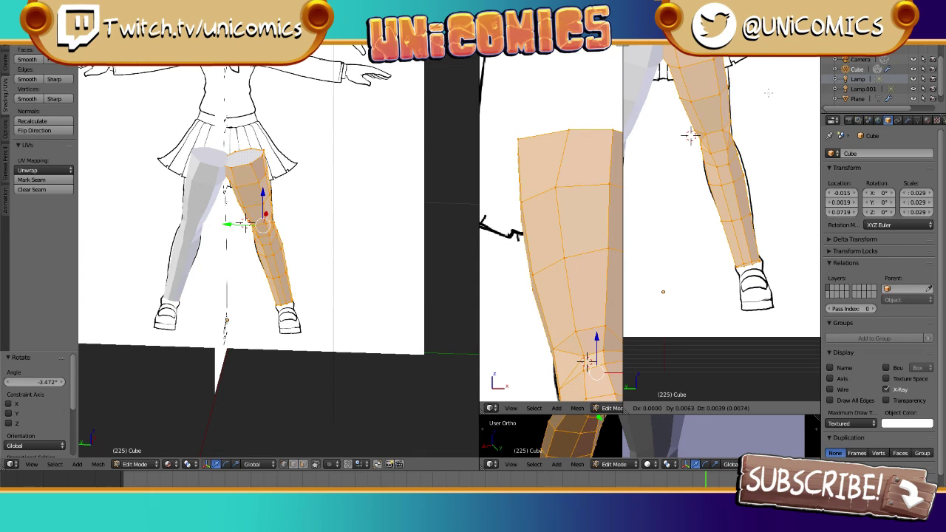
pyautogui.click(769, 90)
pyautogui.scroll(-6, 671, 144)
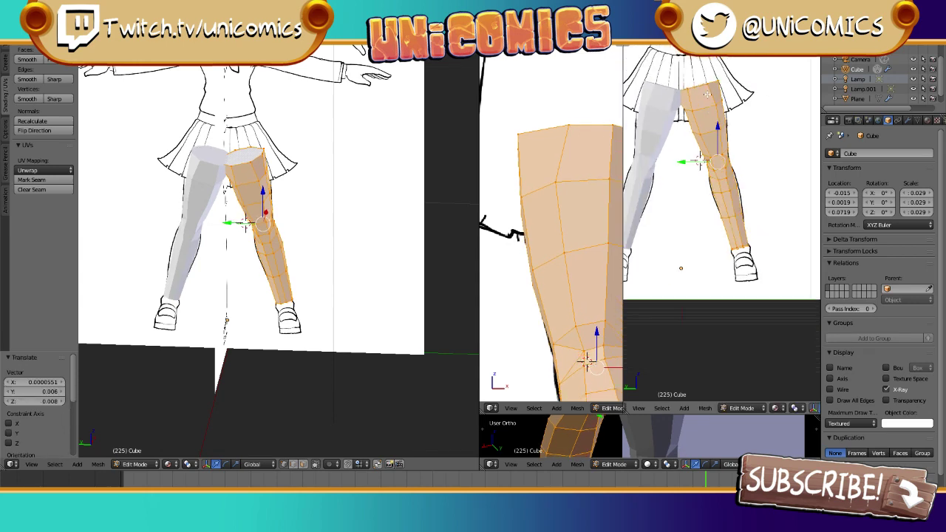
# Select the innermost vertex of the leg's top ring and move it -0.029 along Y, away from the centre line
pyautogui.scroll(6, 715, 231)
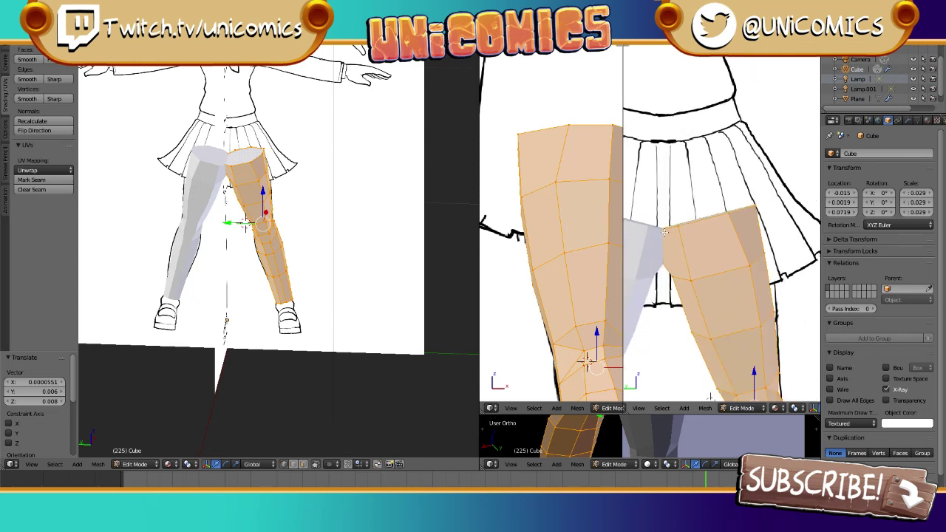
pyautogui.rightClick(663, 232)
pyautogui.rightClick(649, 235)
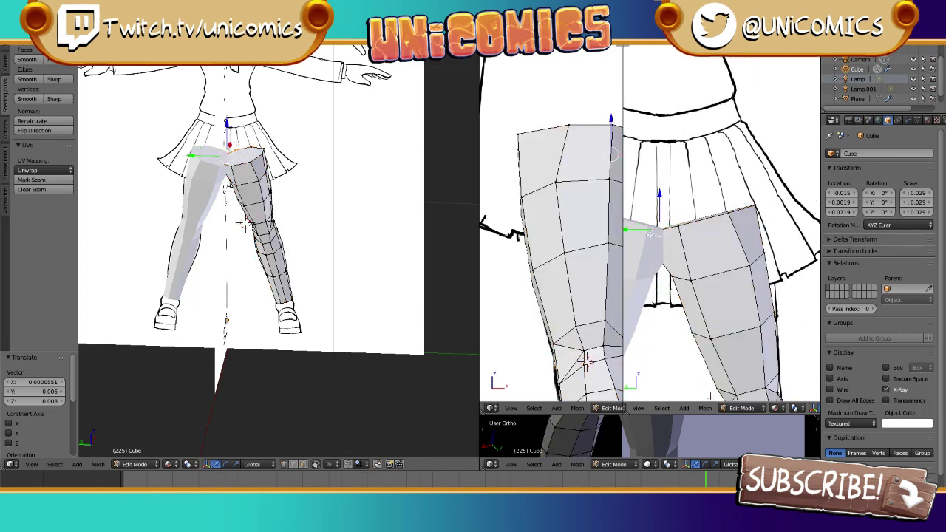
pyautogui.moveTo(637, 229); pyautogui.dragTo(662, 227)
pyautogui.rightClick(662, 227)
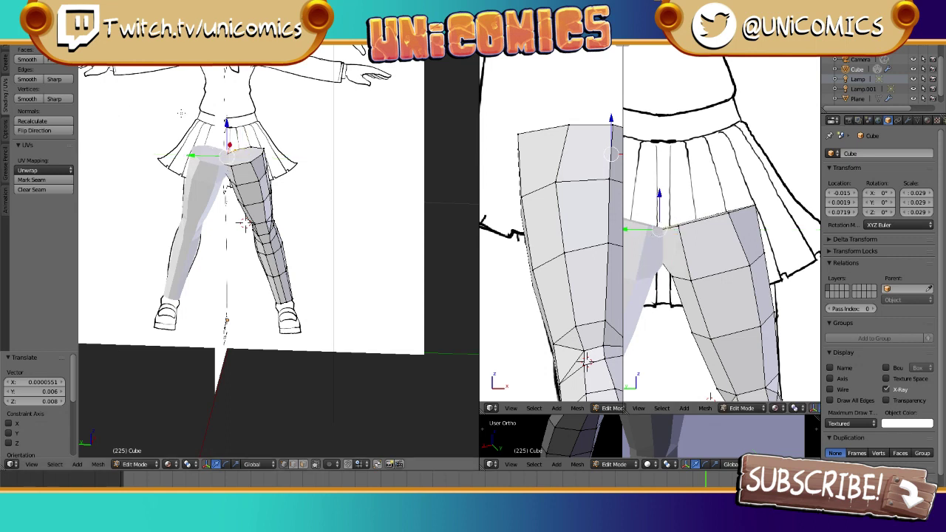
pyautogui.rightClick(215, 152)
pyautogui.rightClick(217, 161)
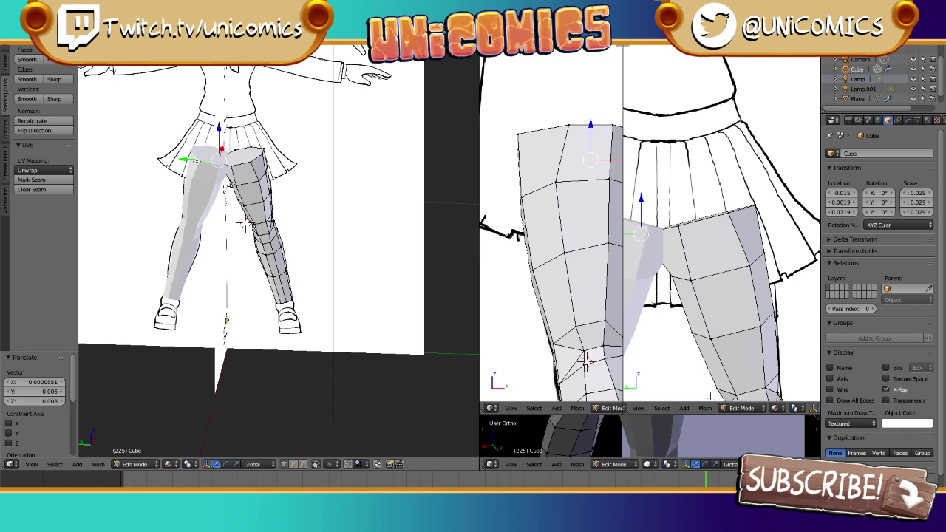
pyautogui.press('g')
pyautogui.press('x')
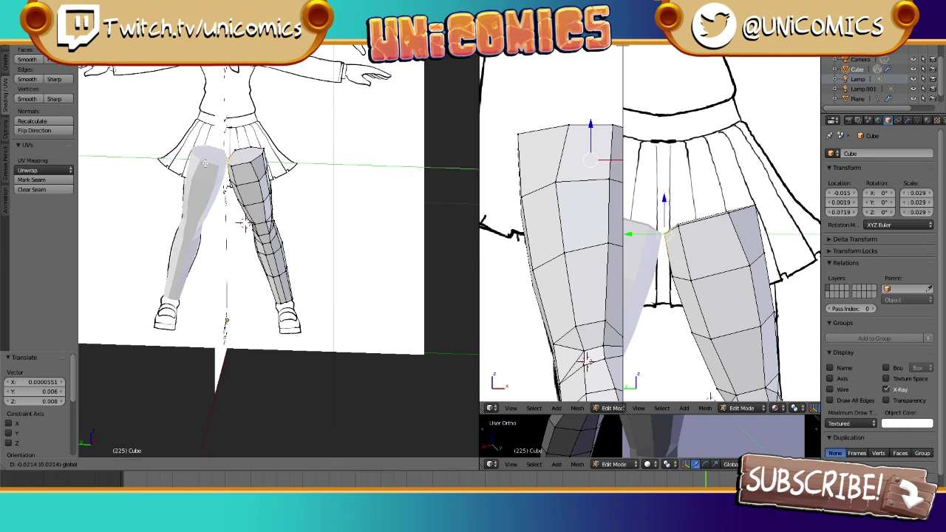
pyautogui.moveTo(213, 166); pyautogui.dragTo(208, 167)
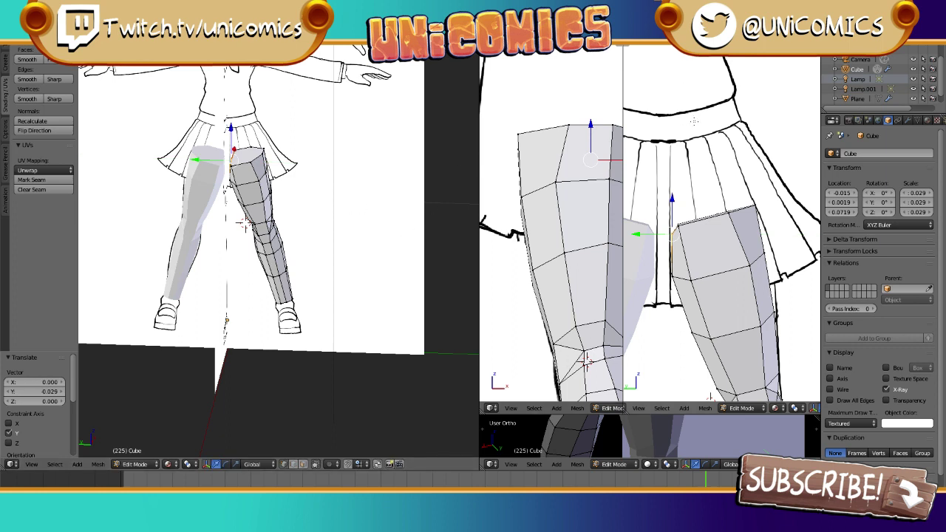
# Select all vertices of the ring around the leg's top and delete the cap faces between them
pyautogui.keyDown('shift'); pyautogui.rightClick(676, 212); pyautogui.keyUp('shift')
pyautogui.keyDown('shift'); pyautogui.rightClick(677, 215); pyautogui.keyUp('shift')
pyautogui.keyDown('shift'); pyautogui.rightClick(718, 199); pyautogui.keyUp('shift')
pyautogui.keyDown('shift'); pyautogui.rightClick(726, 204); pyautogui.keyUp('shift')
pyautogui.keyDown('shift'); pyautogui.rightClick(730, 212); pyautogui.keyUp('shift')
pyautogui.keyDown('shift'); pyautogui.rightClick(729, 211); pyautogui.keyUp('shift')
pyautogui.keyDown('shift'); pyautogui.rightClick(721, 223); pyautogui.keyUp('shift')
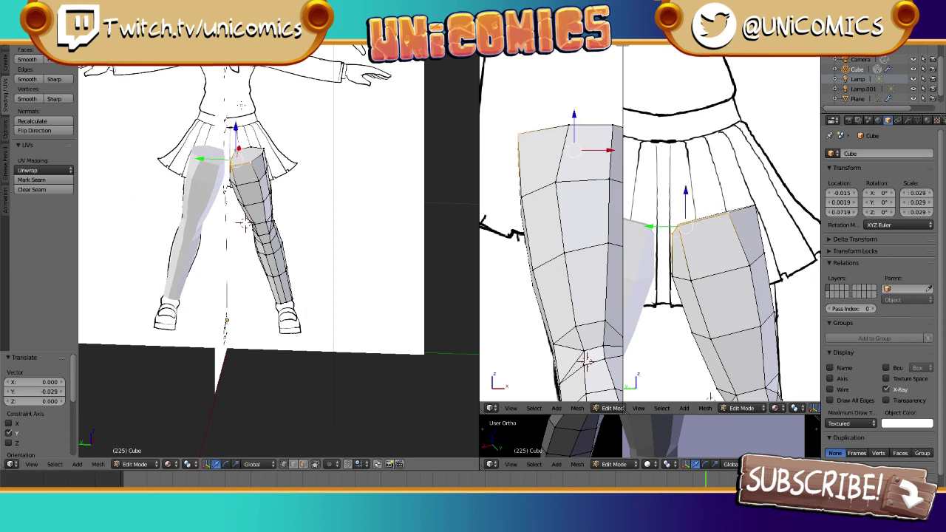
pyautogui.keyDown('shift'); pyautogui.rightClick(249, 150); pyautogui.keyUp('shift')
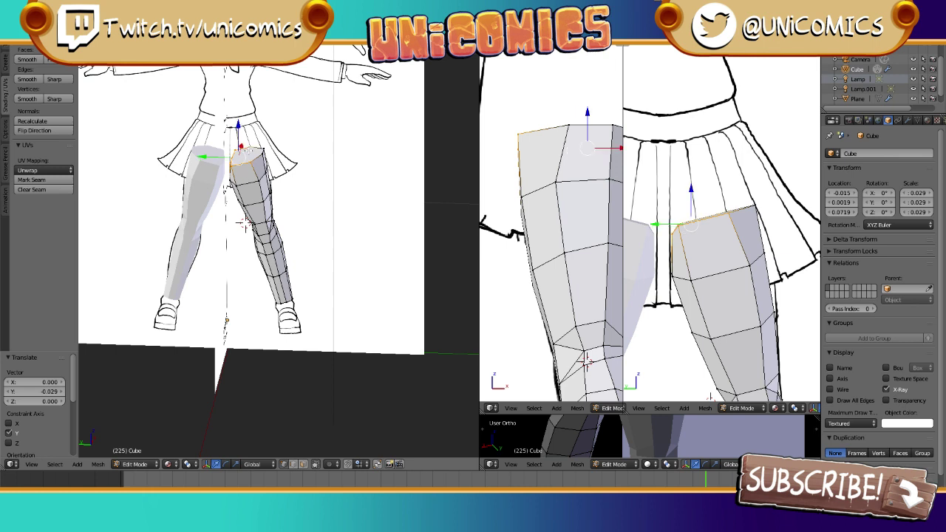
pyautogui.keyDown('shift'); pyautogui.rightClick(266, 149); pyautogui.keyUp('shift')
pyautogui.keyDown('shift'); pyautogui.rightClick(259, 160); pyautogui.keyUp('shift')
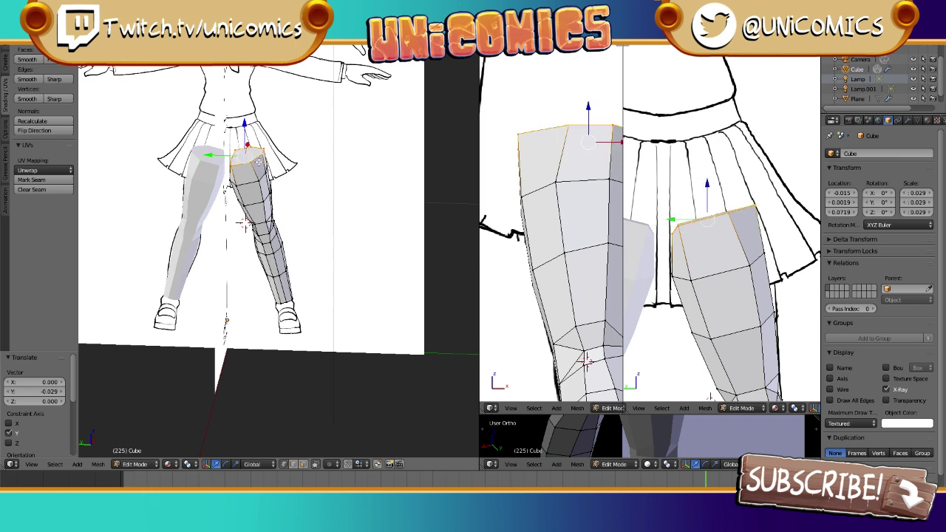
pyautogui.press('x')
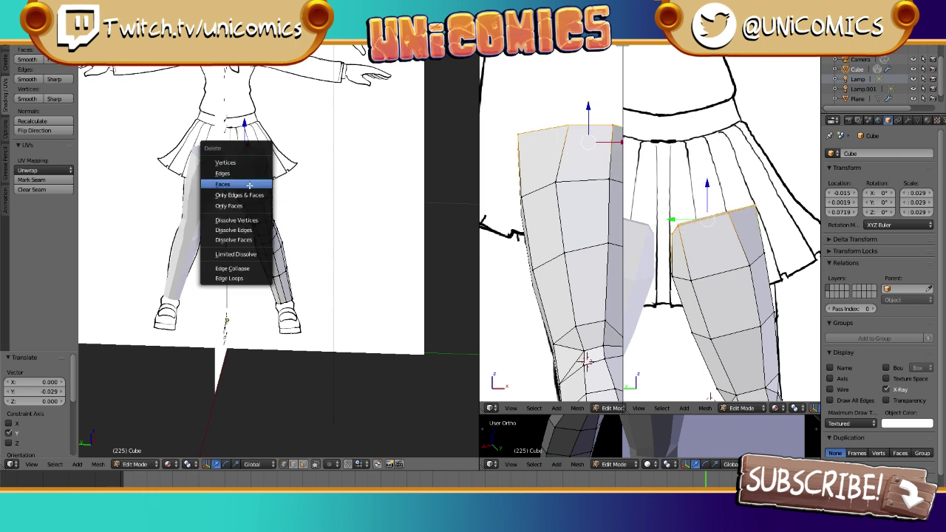
pyautogui.click(249, 185)
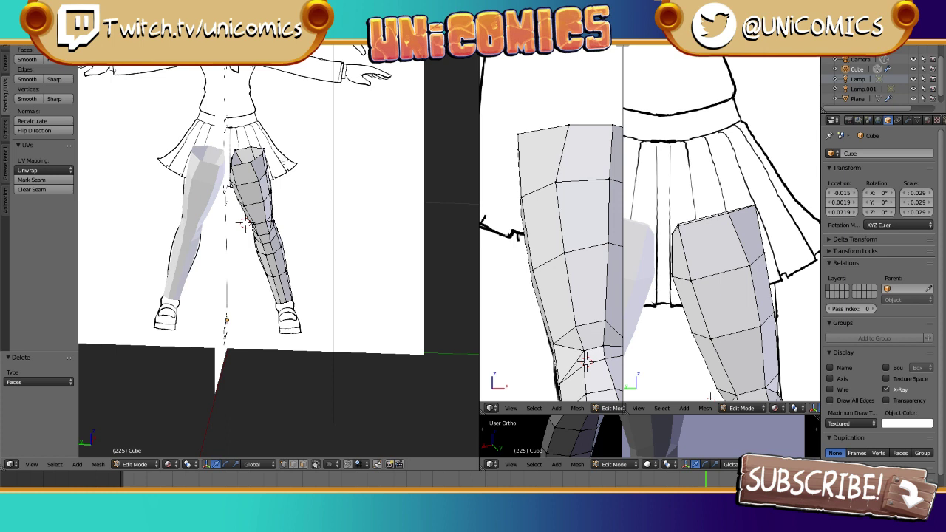
# Select the loop around the leg's top opening and delete its vertices to shorten the thigh by one segment
pyautogui.keyDown('alt'); pyautogui.rightClick(266, 154); pyautogui.keyUp('alt')
pyautogui.press('w')
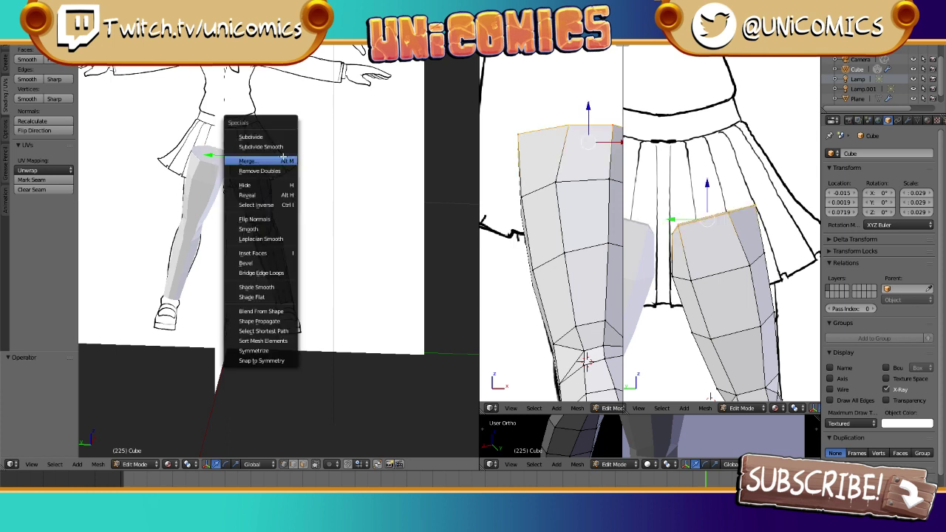
pyautogui.press('x')
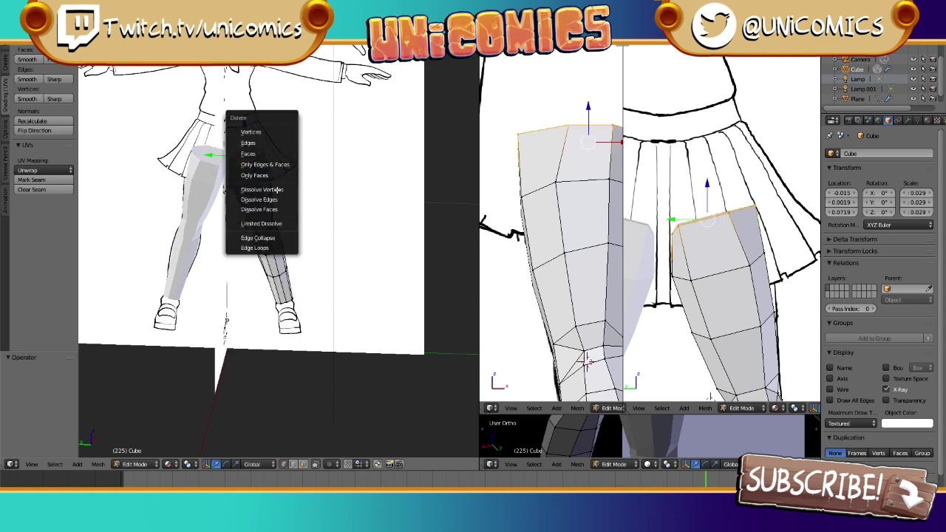
pyautogui.click(280, 132)
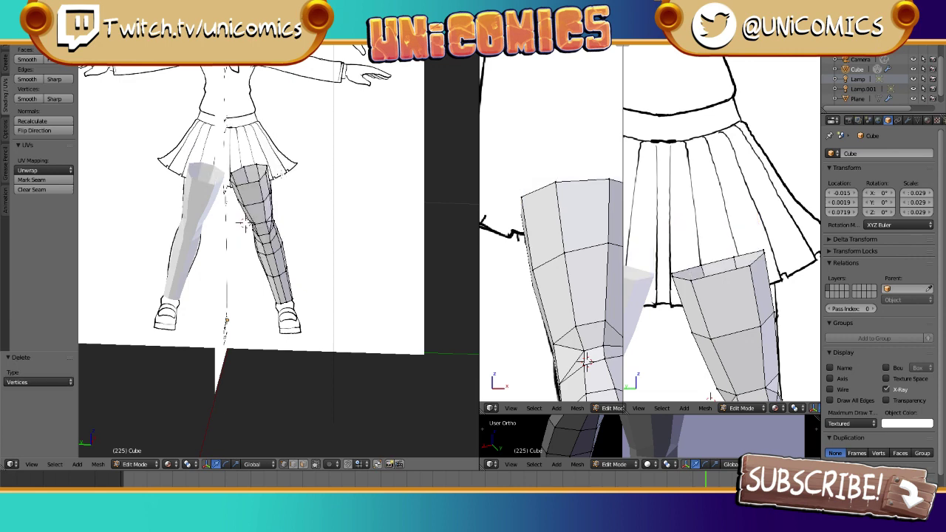
# Select two back vertices of the thigh's new top ring and scale them by 1.317
pyautogui.scroll(-4, 716, 307)
pyautogui.scroll(-2, 716, 306)
pyautogui.scroll(1, 714, 299)
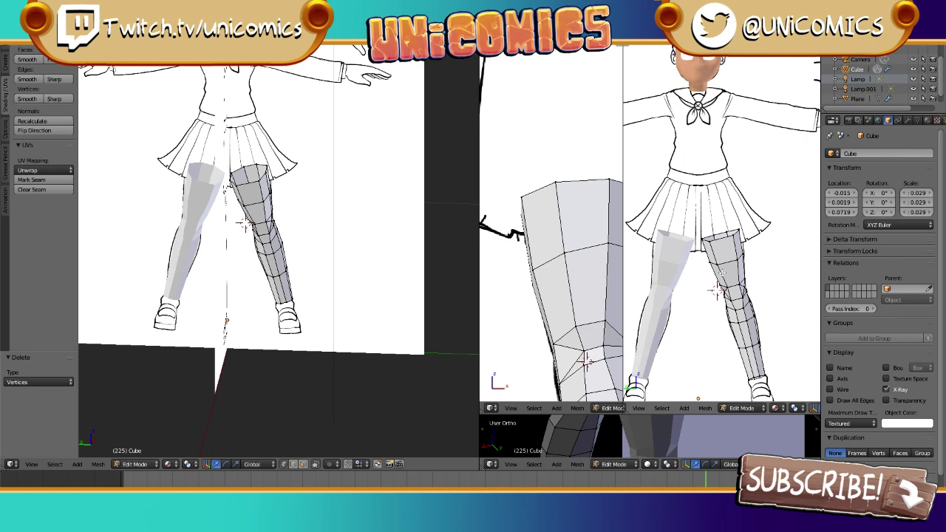
pyautogui.rightClick(714, 236)
pyautogui.keyDown('shift'); pyautogui.rightClick(730, 227); pyautogui.keyUp('shift')
pyautogui.press('s')
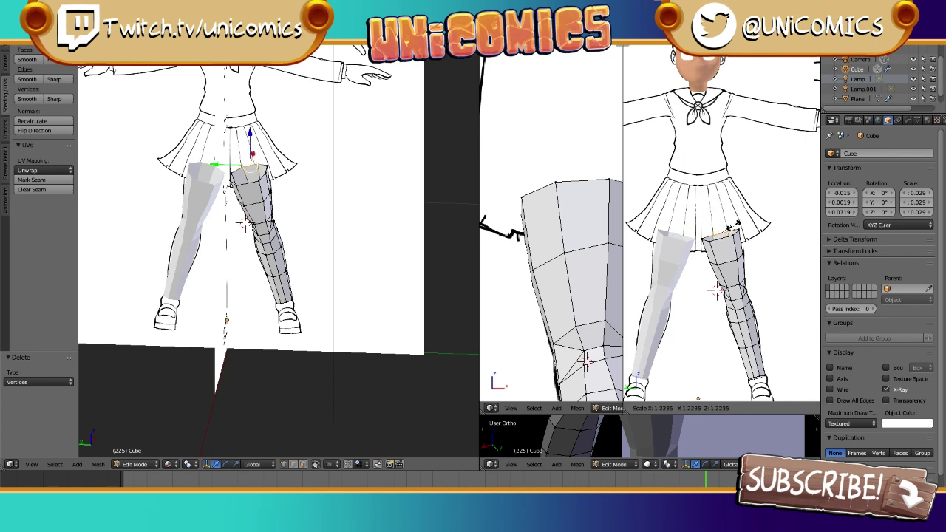
pyautogui.click(732, 226)
# Select the two vertices on the outer side of the calf and move them -0.003 along Y to the drawn outline
pyautogui.scroll(-3, 721, 221)
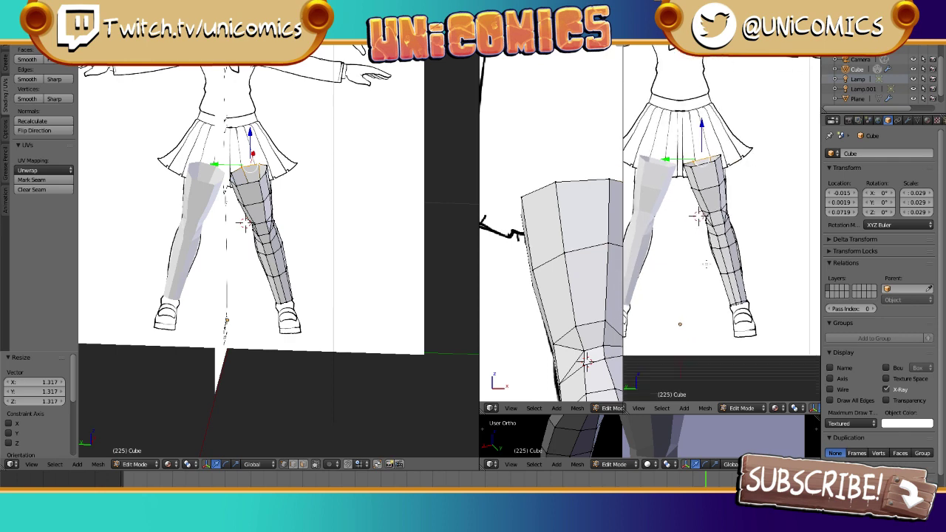
pyautogui.scroll(9, 706, 214)
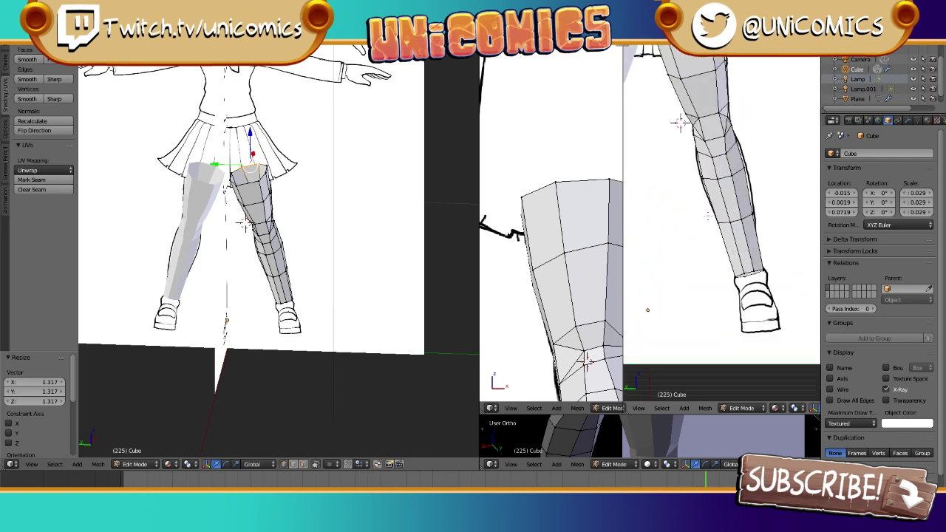
pyautogui.keyDown('shift'); pyautogui.moveTo(724, 214); pyautogui.dragTo(722, 296, button='middle'); pyautogui.keyUp('shift')
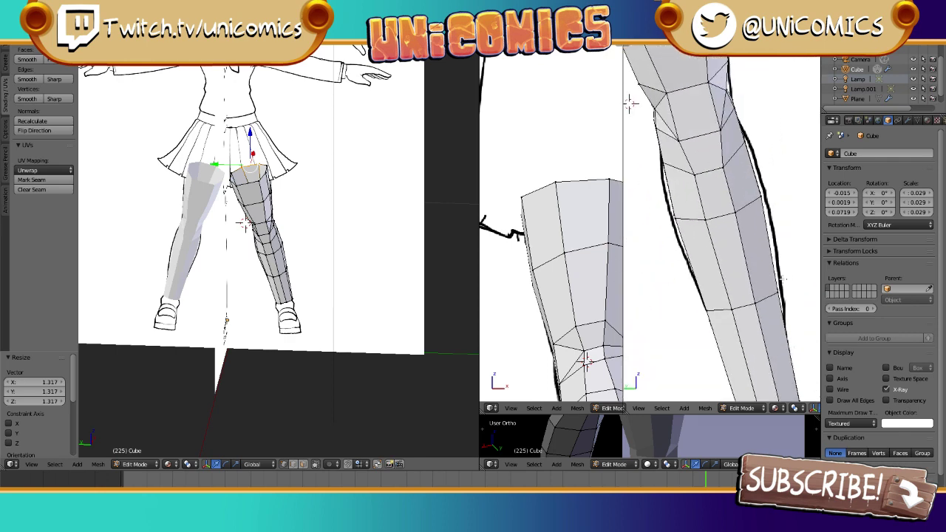
pyautogui.rightClick(757, 191)
pyautogui.scroll(6, 202, 172)
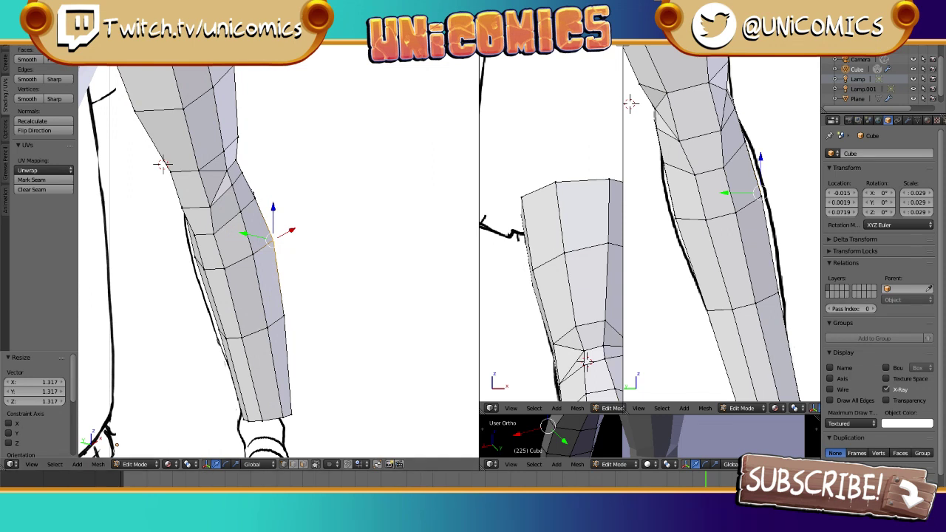
pyautogui.rightClick(260, 266)
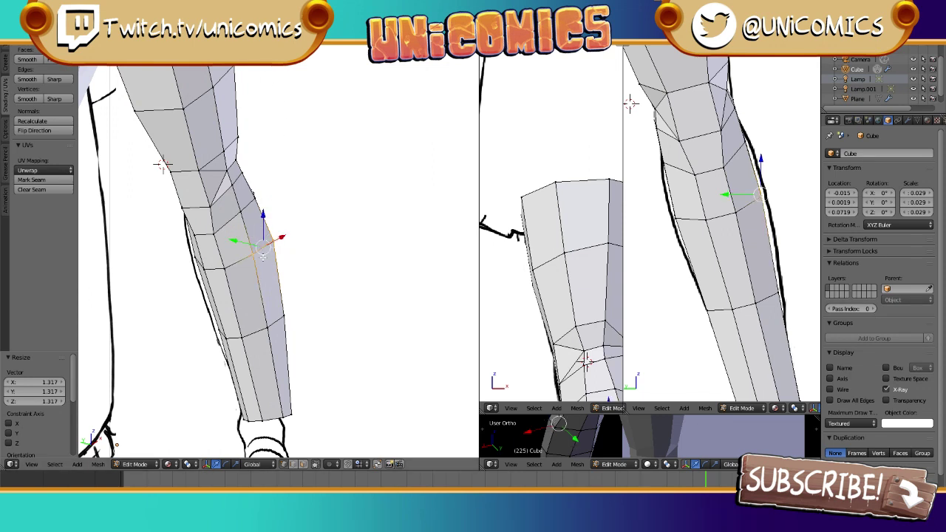
pyautogui.press('g')
pyautogui.press('y')
pyautogui.click(697, 239)
# Select the vertices on the inner side of the calf and move them 0.003 along Y to the drawn outline
pyautogui.rightClick(663, 212)
pyautogui.keyDown('shift'); pyautogui.rightClick(674, 220); pyautogui.keyUp('shift')
pyautogui.click(658, 221)
pyautogui.press('g')
pyautogui.press('y')
pyautogui.click(651, 211)
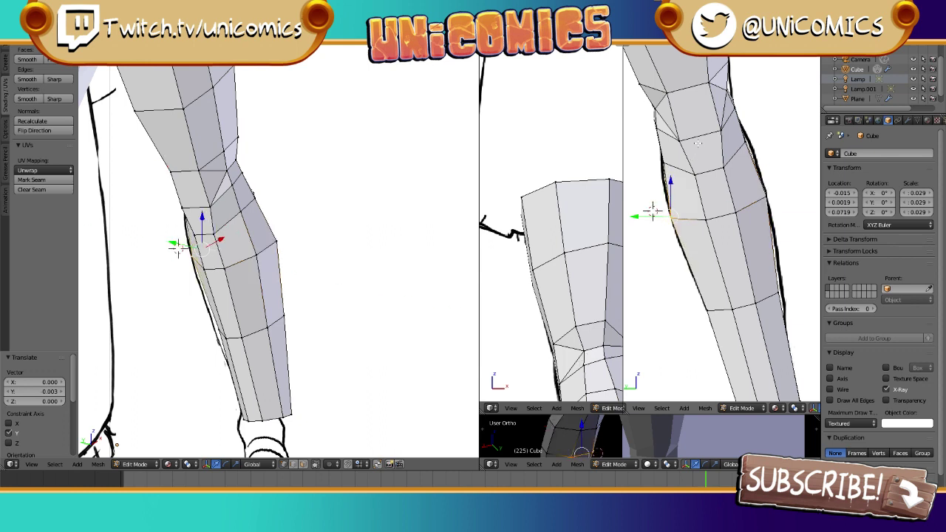
# Select the vertex on the inner side of the knee
pyautogui.scroll(-3, 699, 133)
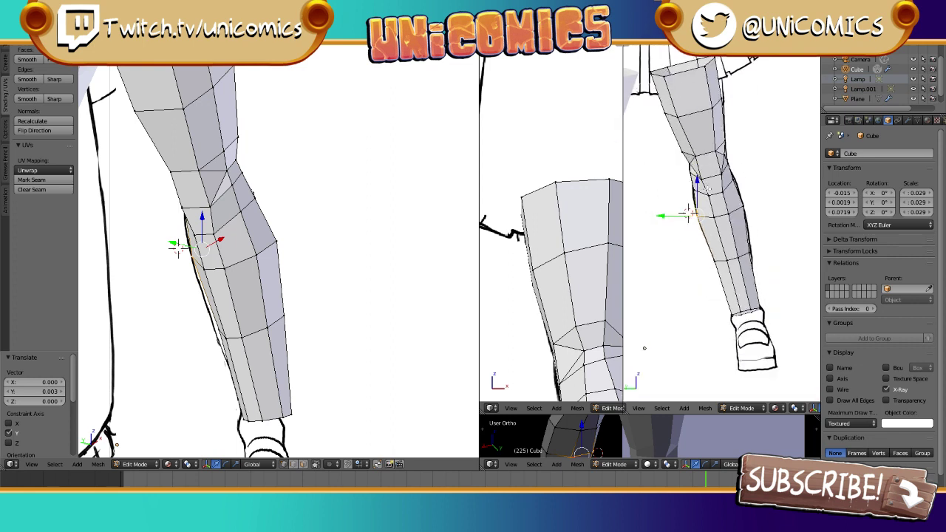
pyautogui.scroll(-2, 721, 222)
pyautogui.rightClick(706, 178)
pyautogui.rightClick(709, 190)
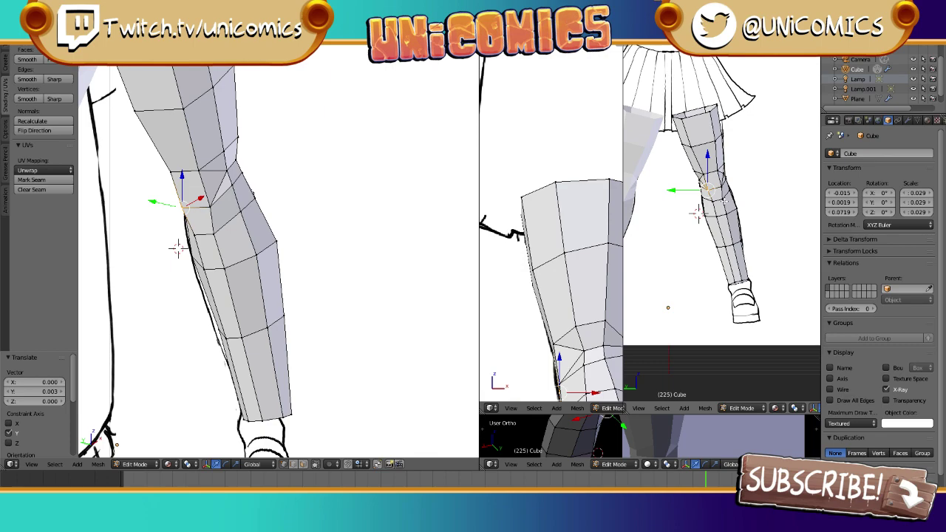
pyautogui.moveTo(331, 140)
pyautogui.mouseDown(button='middle')
pyautogui.moveTo(438, 98)
pyautogui.moveTo(346, 131)
pyautogui.mouseUp(button='middle')
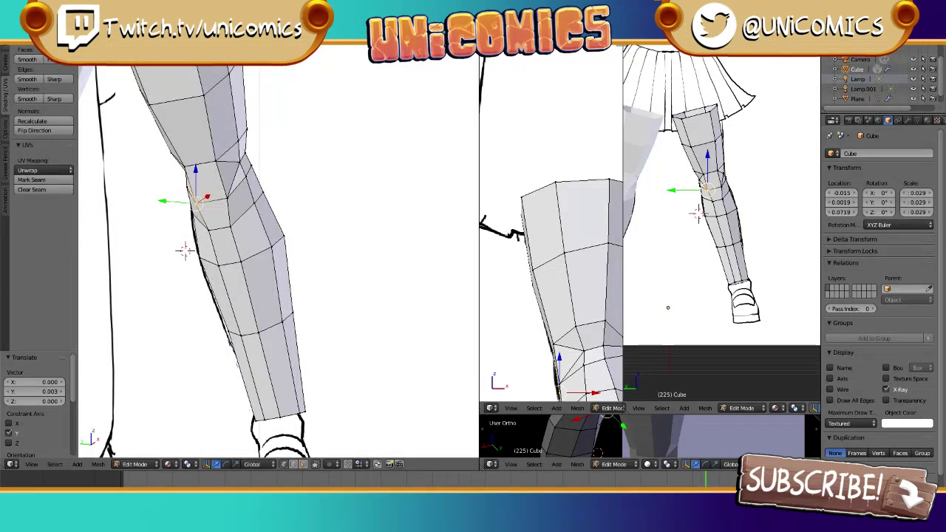
# Add a Subdivision Surface modifier to the leg mesh and view the smoothed leg in Object Mode
pyautogui.click(908, 120)
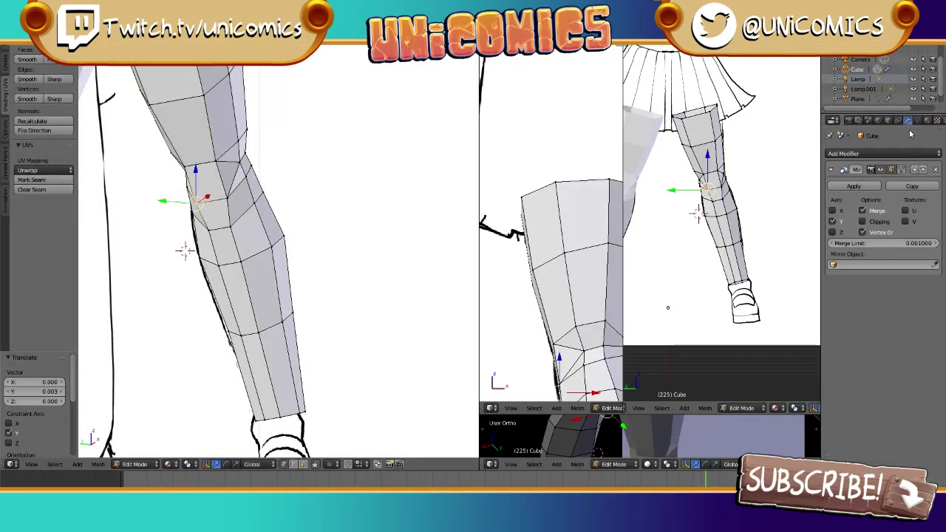
pyautogui.click(900, 153)
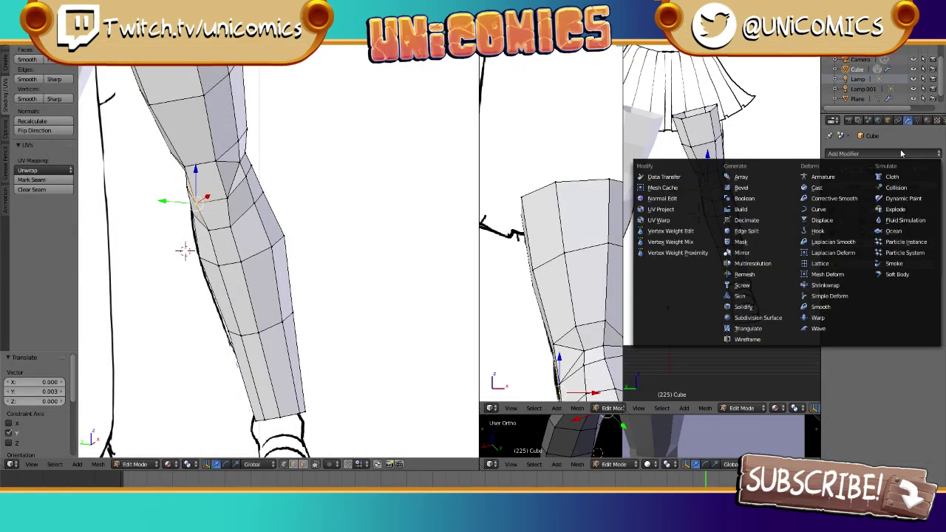
pyautogui.click(757, 318)
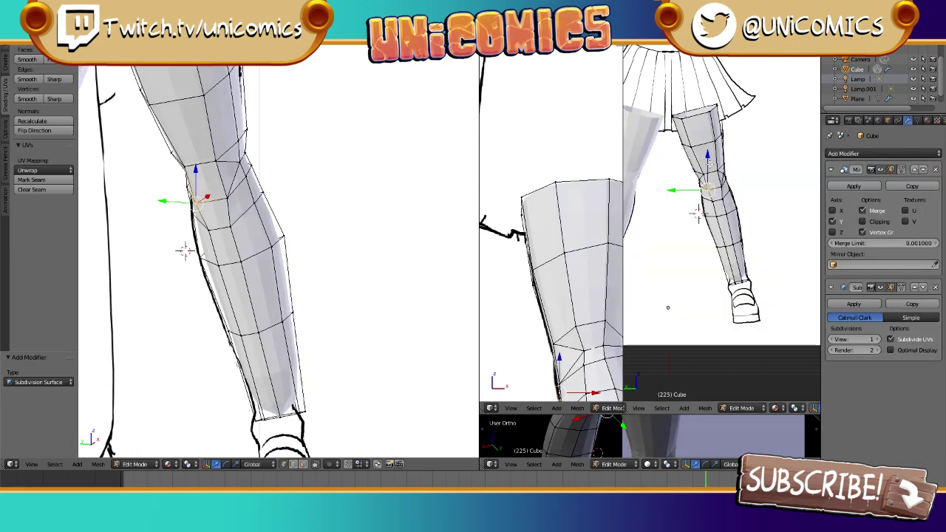
pyautogui.press('Tab')
pyautogui.moveTo(744, 194); pyautogui.dragTo(787, 195, button='middle')
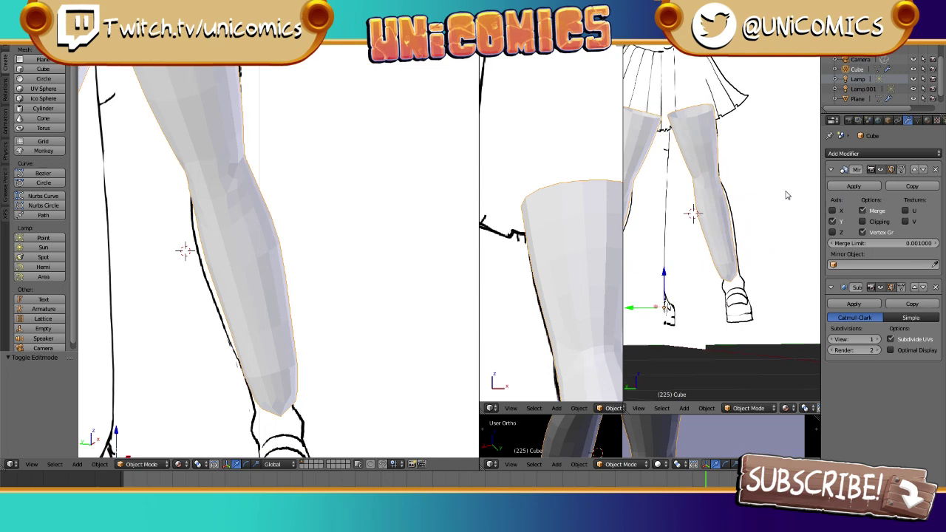
pyautogui.scroll(4, 768, 206)
pyautogui.moveTo(715, 246)
pyautogui.mouseDown(button='middle')
pyautogui.moveTo(768, 203)
pyautogui.moveTo(632, 218)
pyautogui.moveTo(749, 196)
pyautogui.moveTo(781, 239)
pyautogui.moveTo(713, 253)
pyautogui.mouseUp(button='middle')
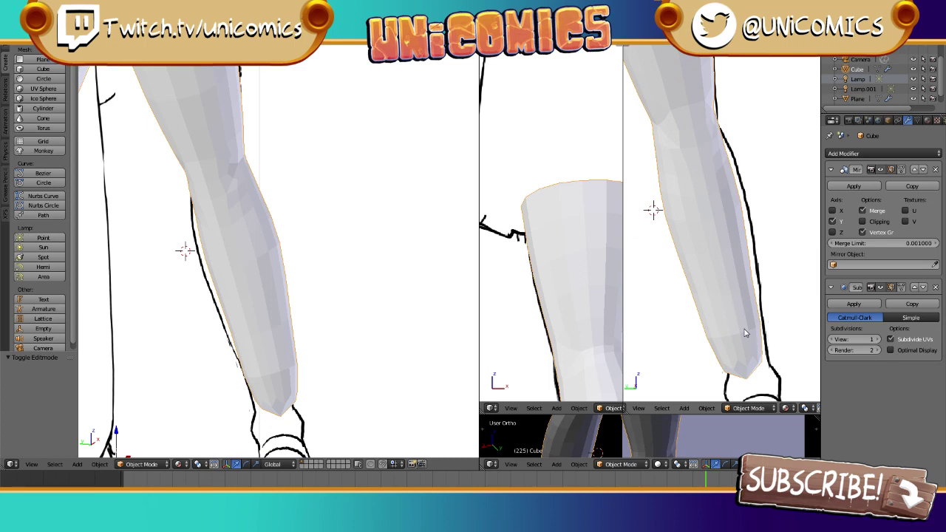
# In Edit Mode with face selection, delete the face capping the leg's open end at the ankle, and return to Object Mode
pyautogui.press('Tab')
pyautogui.moveTo(736, 332); pyautogui.dragTo(764, 282, button='middle')
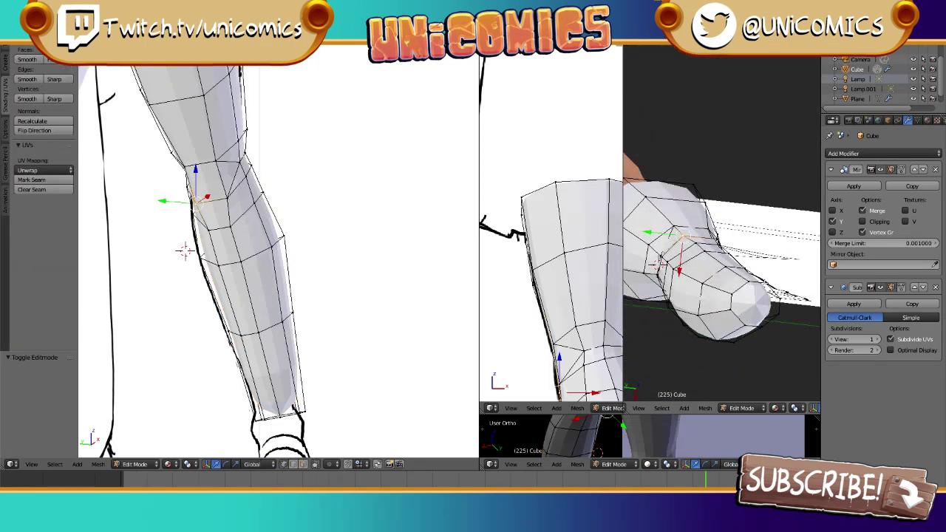
pyautogui.rightClick(757, 295)
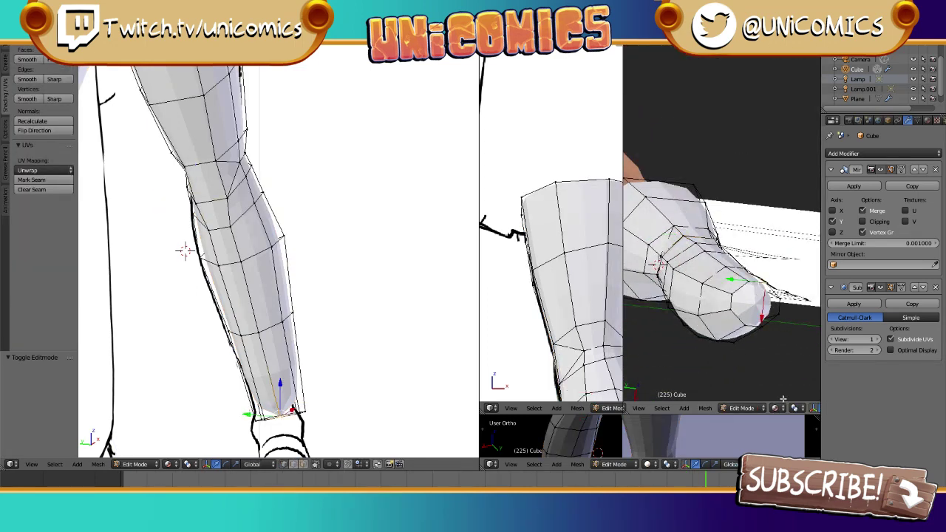
pyautogui.scroll(-5, 722, 408)
pyautogui.scroll(-4, 722, 409)
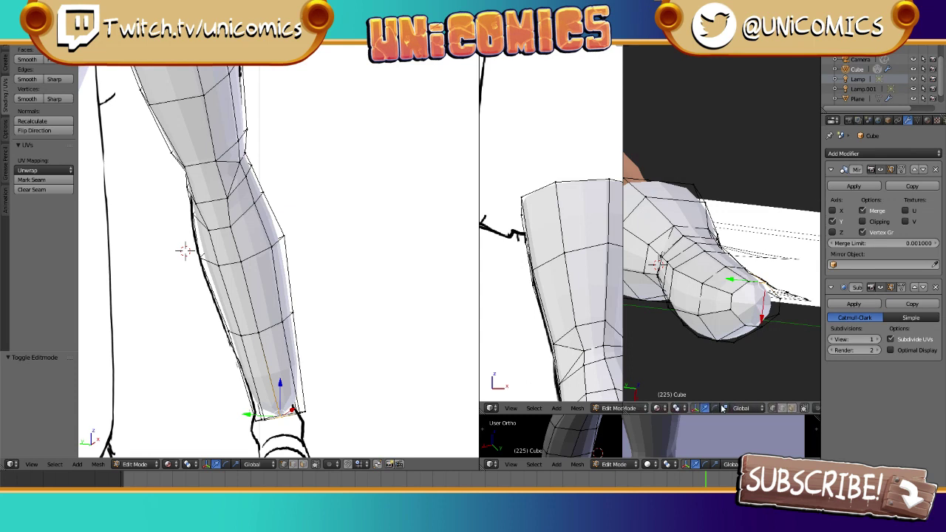
pyautogui.click(741, 409)
pyautogui.rightClick(752, 303)
pyautogui.press('x')
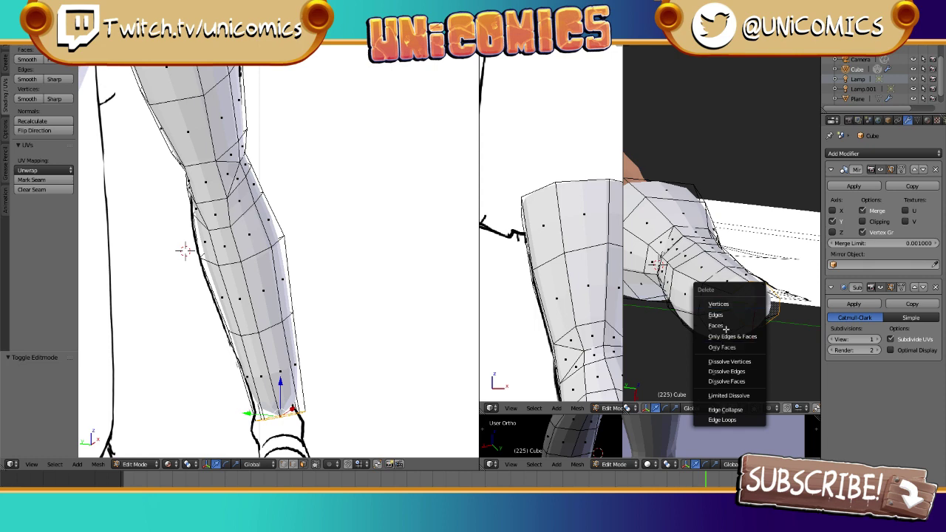
pyautogui.click(728, 327)
pyautogui.moveTo(721, 210); pyautogui.dragTo(715, 290, button='middle')
pyautogui.press('Tab')
pyautogui.moveTo(717, 236)
pyautogui.mouseDown(button='middle')
pyautogui.moveTo(721, 313)
pyautogui.moveTo(661, 287)
pyautogui.mouseUp(button='middle')
pyautogui.scroll(-3, 662, 290)
pyautogui.moveTo(746, 269); pyautogui.dragTo(802, 244, button='middle')
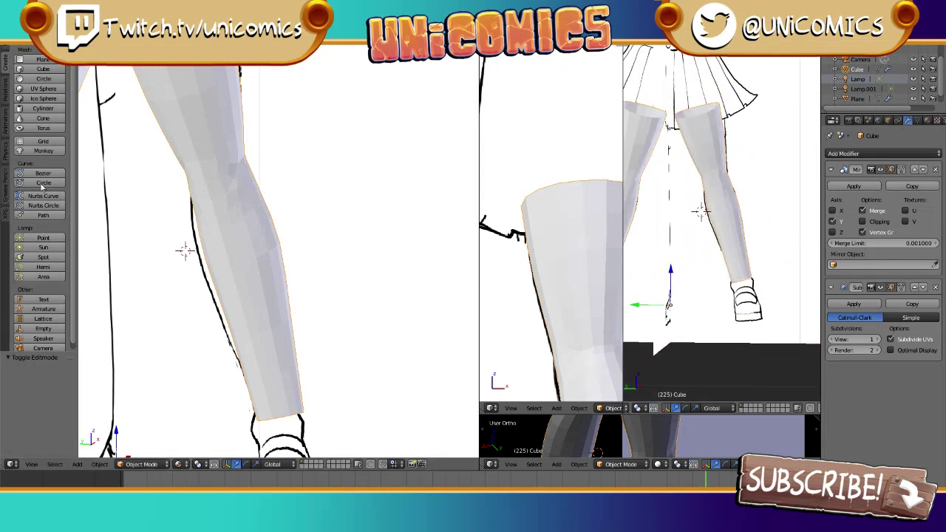
# Apply smooth shading to the mirrored leg mesh
pyautogui.click(2, 88)
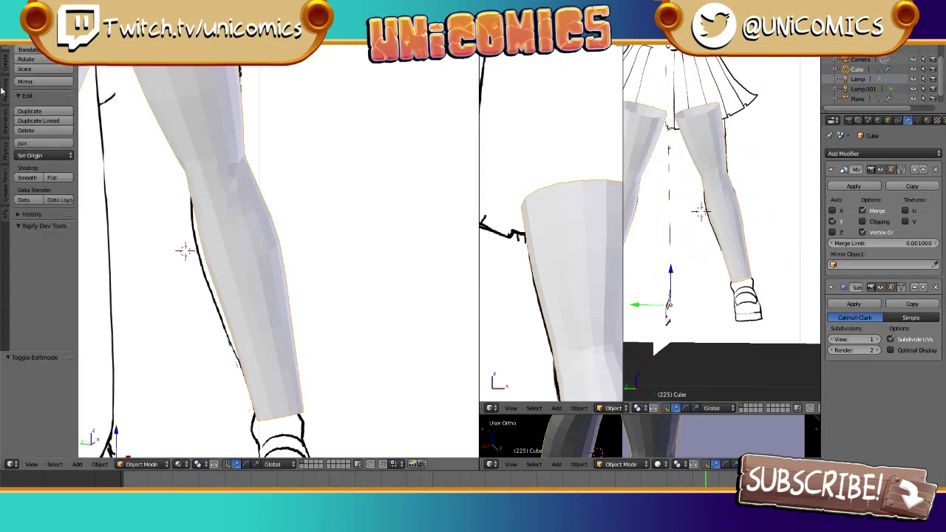
pyautogui.click(27, 177)
pyautogui.moveTo(754, 185); pyautogui.dragTo(628, 219, button='middle')
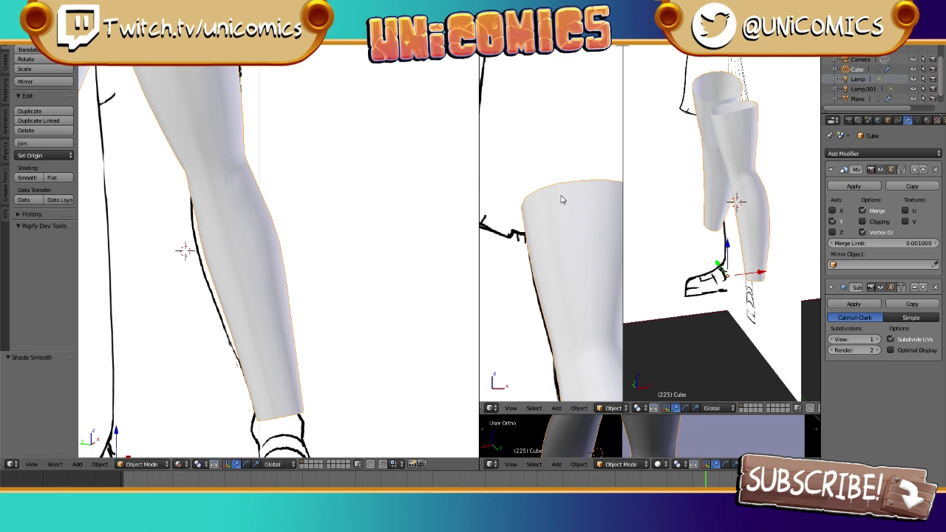
pyautogui.scroll(-2, 602, 199)
pyautogui.scroll(-3, 602, 200)
pyautogui.scroll(3, 580, 188)
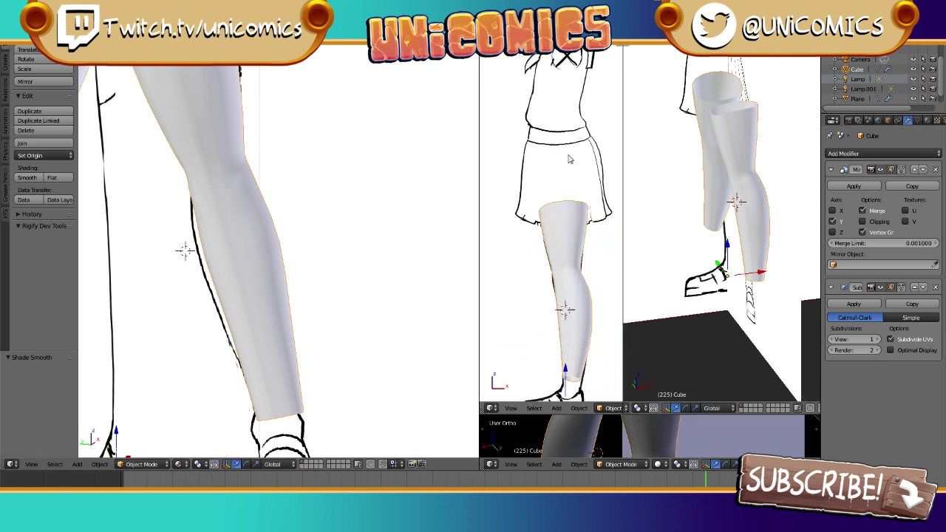
pyautogui.keyDown('shift'); pyautogui.moveTo(548, 333); pyautogui.dragTo(544, 214, button='middle'); pyautogui.keyUp('shift')
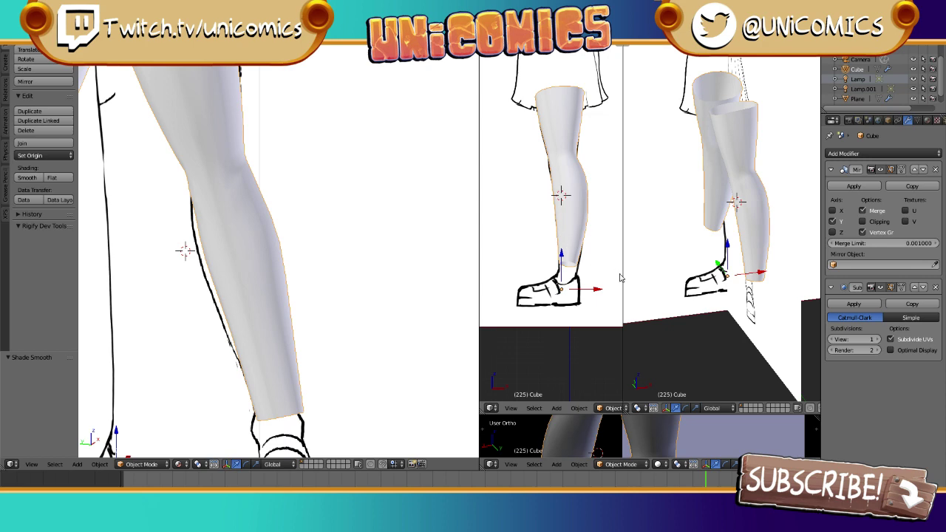
# Align the perspective viewport to the Left view and frame the legs and shoes of the reference drawing
pyautogui.moveTo(732, 228); pyautogui.dragTo(640, 225, button='middle')
pyautogui.moveTo(689, 300); pyautogui.dragTo(710, 231, button='middle')
pyautogui.hscroll(-6, 637, 407)
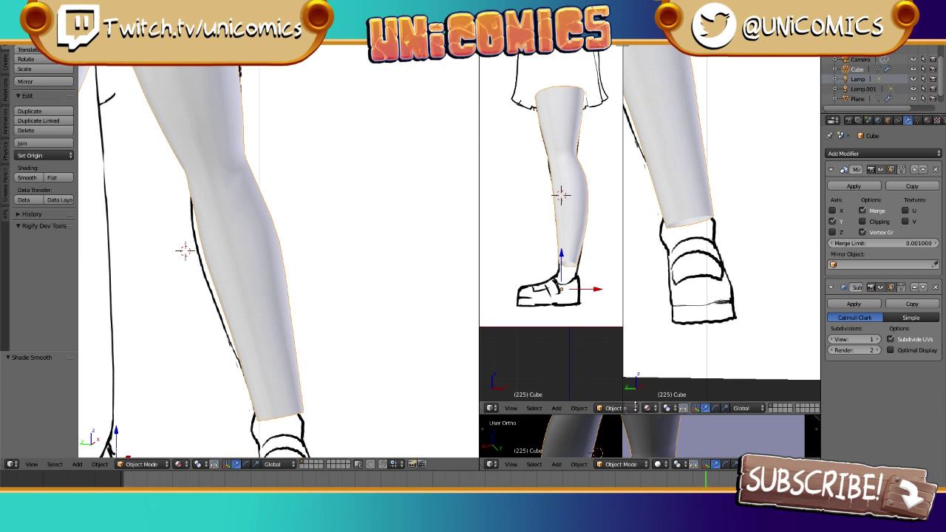
pyautogui.hscroll(-4, 640, 409)
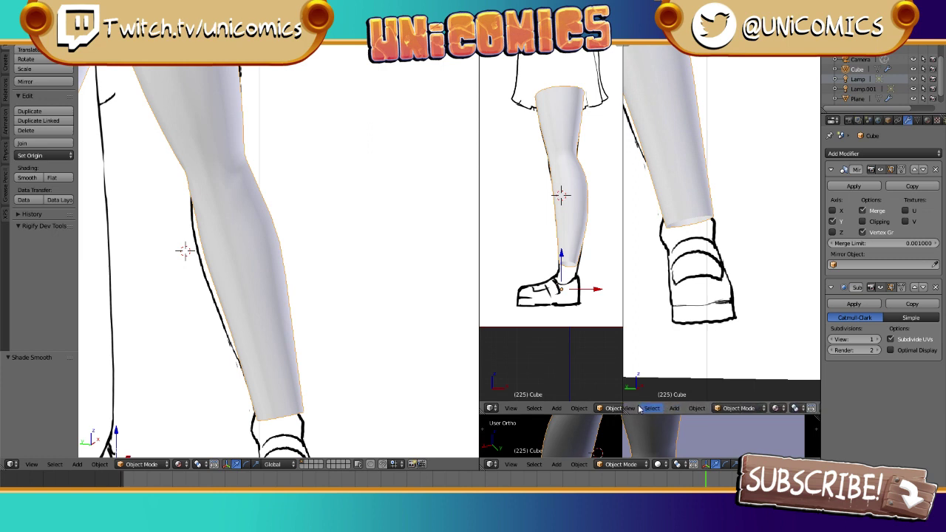
pyautogui.click(640, 408)
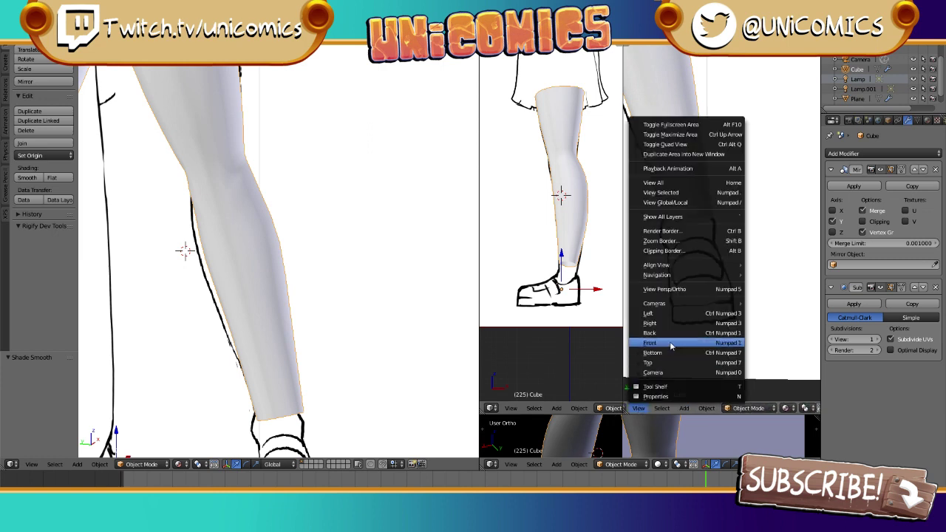
pyautogui.click(668, 316)
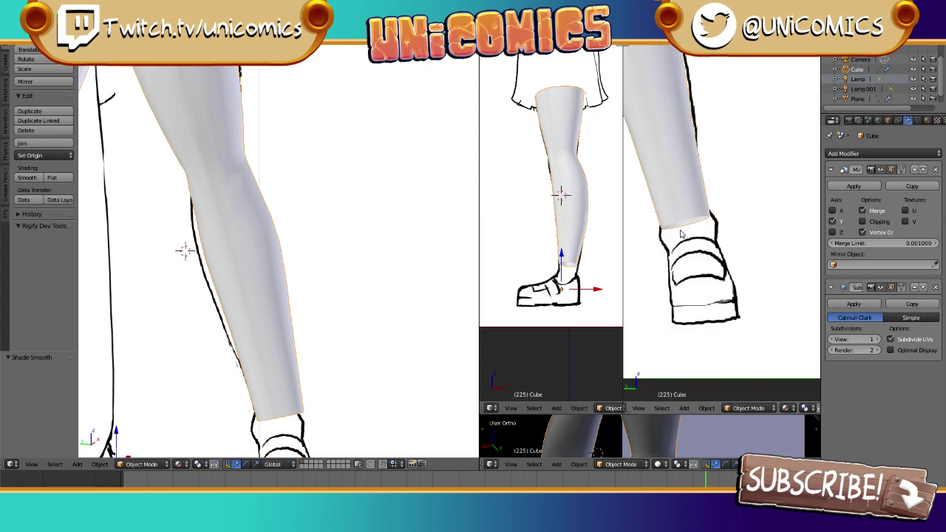
pyautogui.scroll(-7, 680, 232)
pyautogui.scroll(1, 599, 297)
pyautogui.scroll(3, 599, 299)
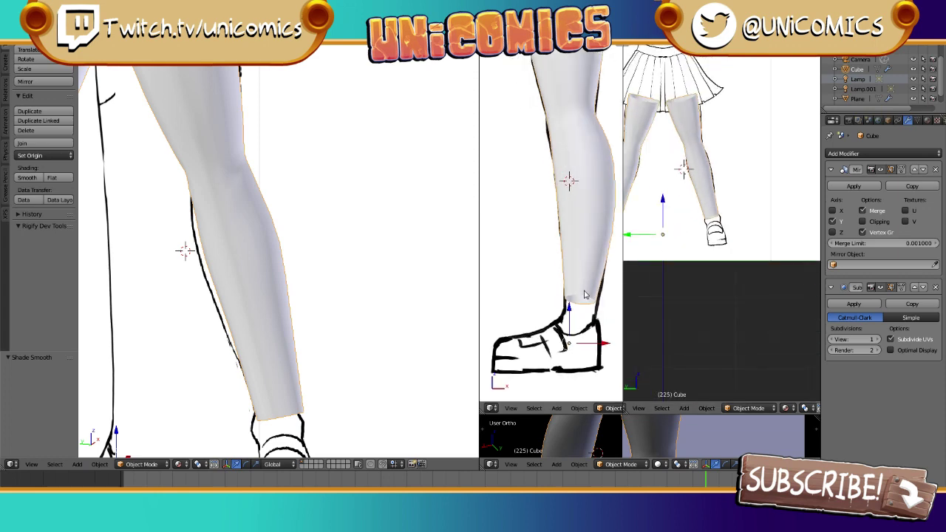
# Put the leg mesh in Edit Mode, place the 3D cursor inside the side-view shoe drawing, and open the list of addable mesh primitives
pyautogui.press('Tab')
pyautogui.keyDown('shift'); pyautogui.moveTo(552, 367); pyautogui.dragTo(552, 239, button='middle'); pyautogui.keyUp('shift')
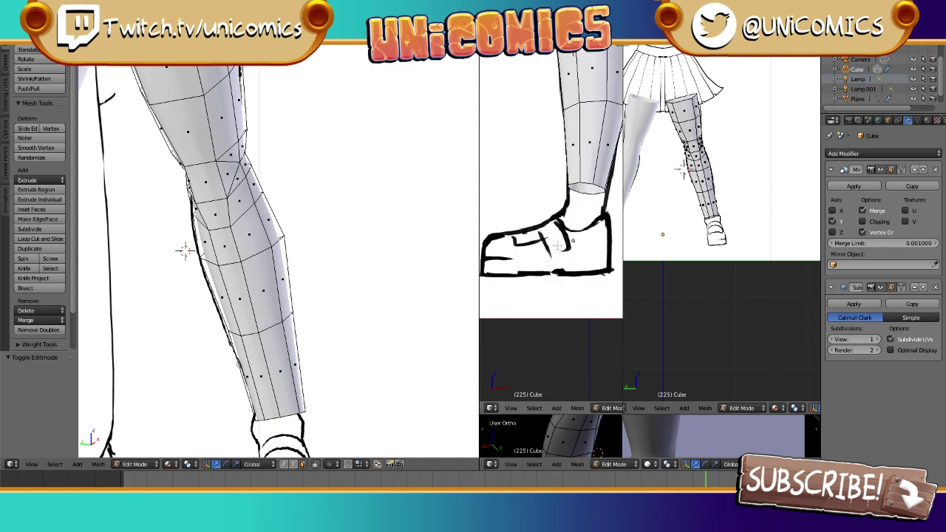
pyautogui.click(551, 251)
pyautogui.click(559, 408)
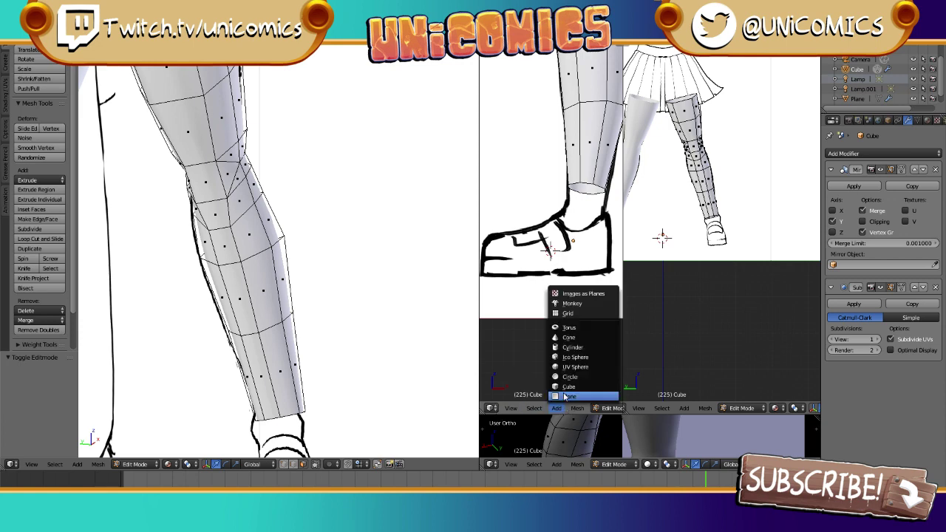
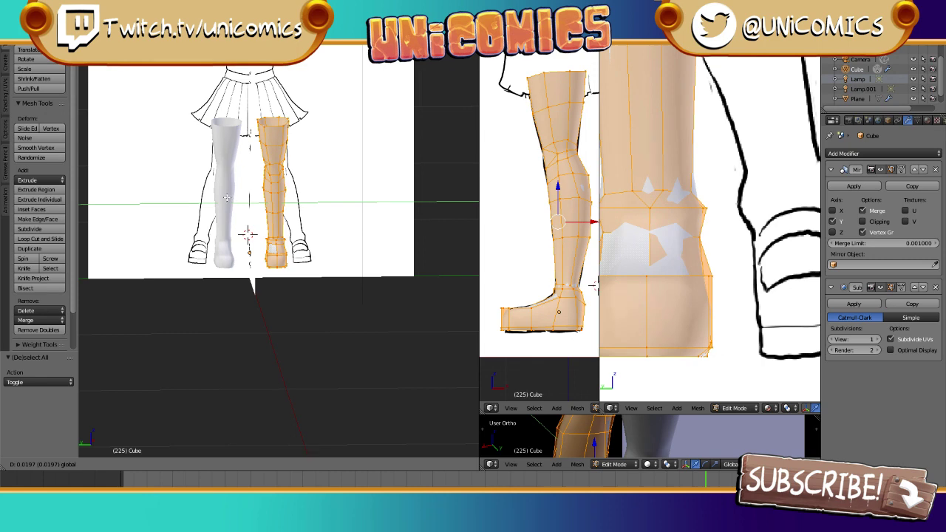
# Move the whole leg mesh about 0.02 along the global Y axis and return to Object Mode
pyautogui.click(228, 197)
pyautogui.keyDown('shift'); pyautogui.moveTo(273, 110); pyautogui.dragTo(257, 127, button='middle'); pyautogui.keyUp('shift')
pyautogui.scroll(2, 278, 158)
pyautogui.moveTo(248, 347); pyautogui.dragTo(303, 201, button='middle')
pyautogui.press('Tab')
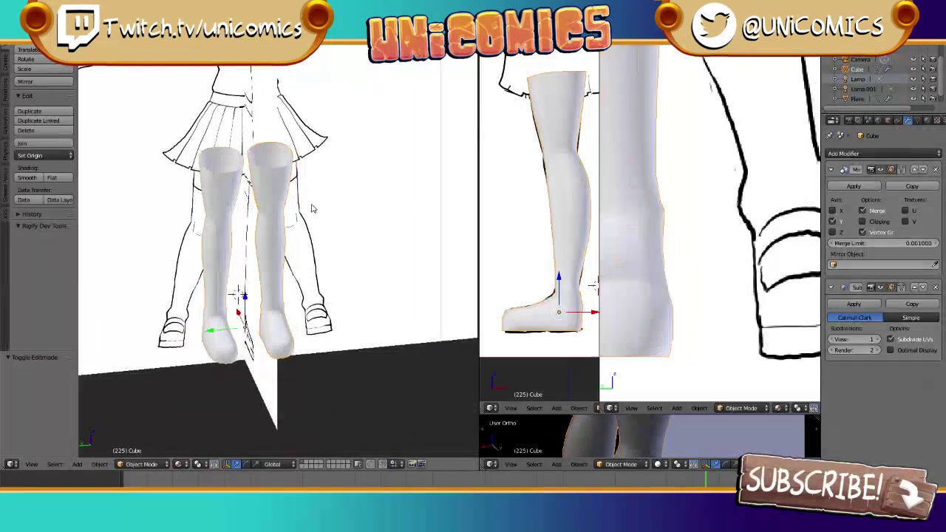
pyautogui.moveTo(346, 228); pyautogui.dragTo(326, 230, button='middle')
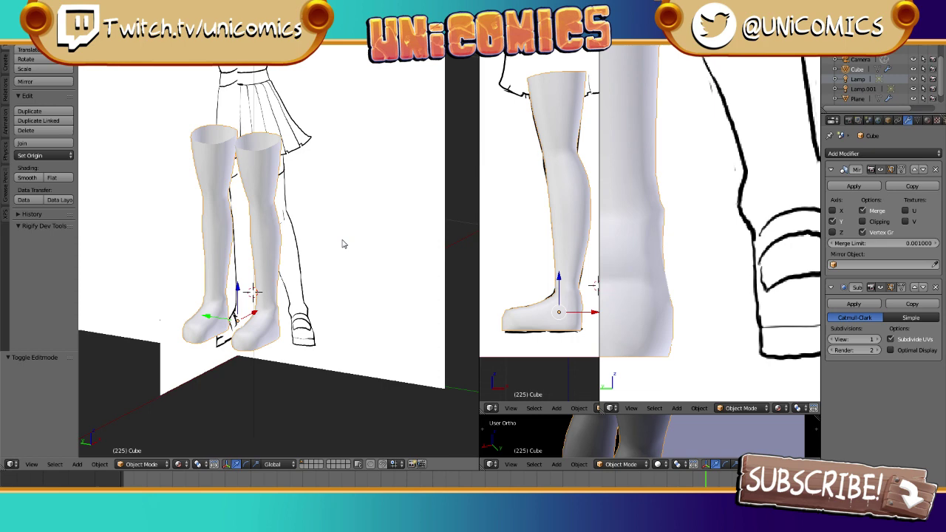
# Duplicate the legs object in place and move the copy about 0.48 along X, away from the original
pyautogui.hotkey('shift', 'd')
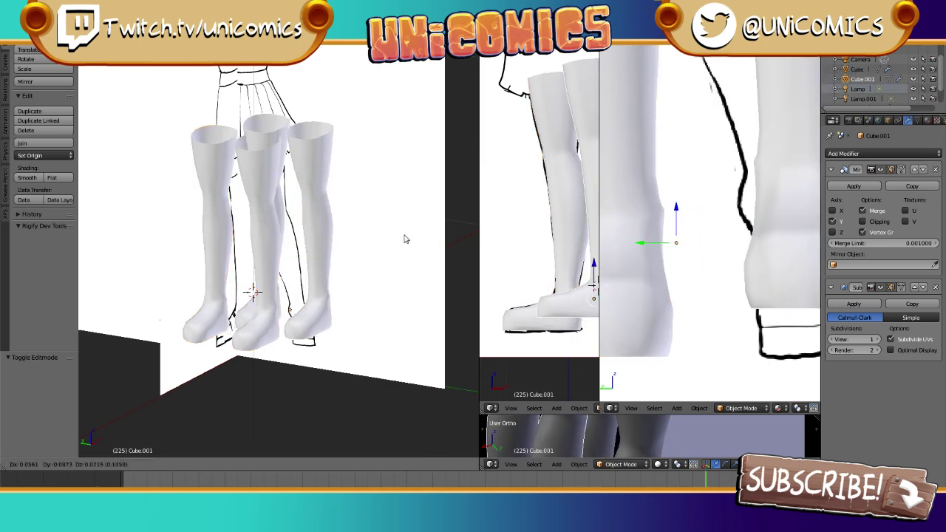
pyautogui.rightClick(333, 242)
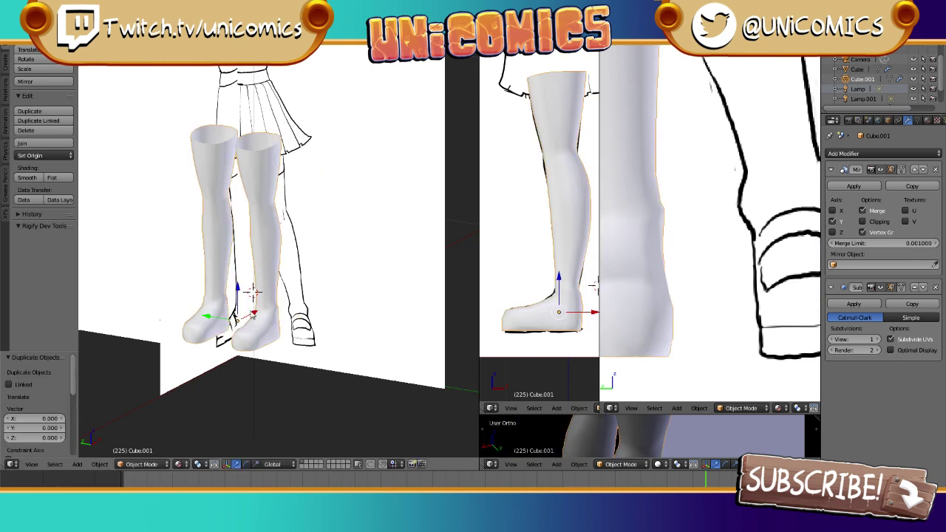
pyautogui.moveTo(264, 305); pyautogui.dragTo(382, 243)
# Select the original legs and apply their Subdivision Surface and Mirror modifiers
pyautogui.rightClick(257, 294)
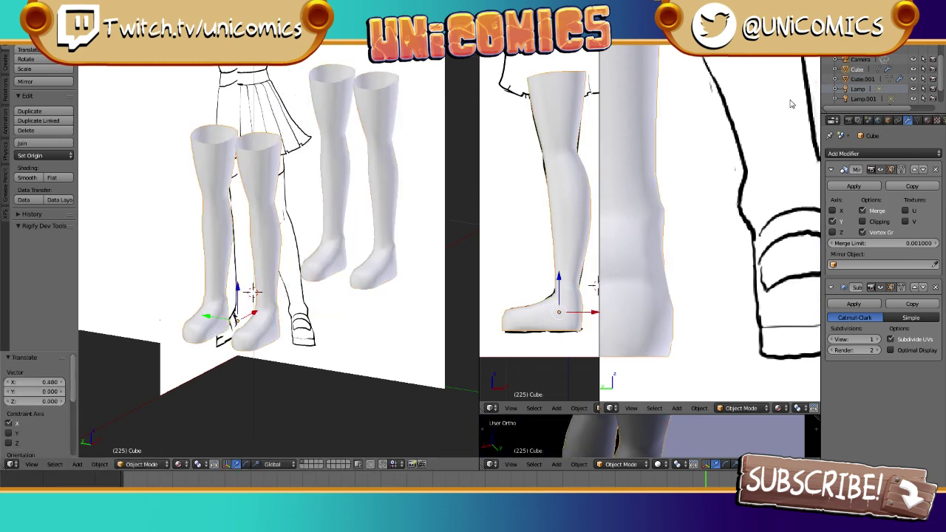
pyautogui.click(850, 305)
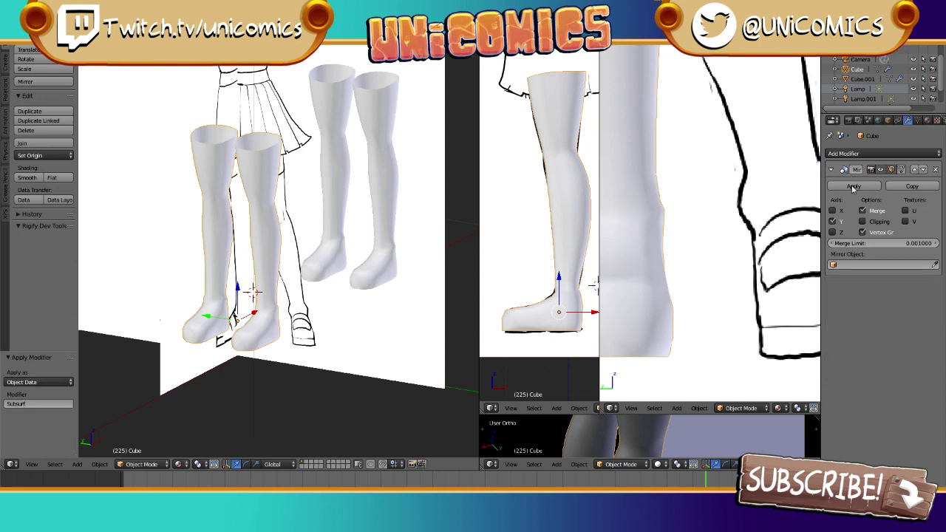
pyautogui.click(853, 186)
# Try a Human (Meta-Rig) armature at the 3D cursor, compare its size with the legs, and delete it
pyautogui.moveTo(215, 233); pyautogui.dragTo(287, 335, button='middle')
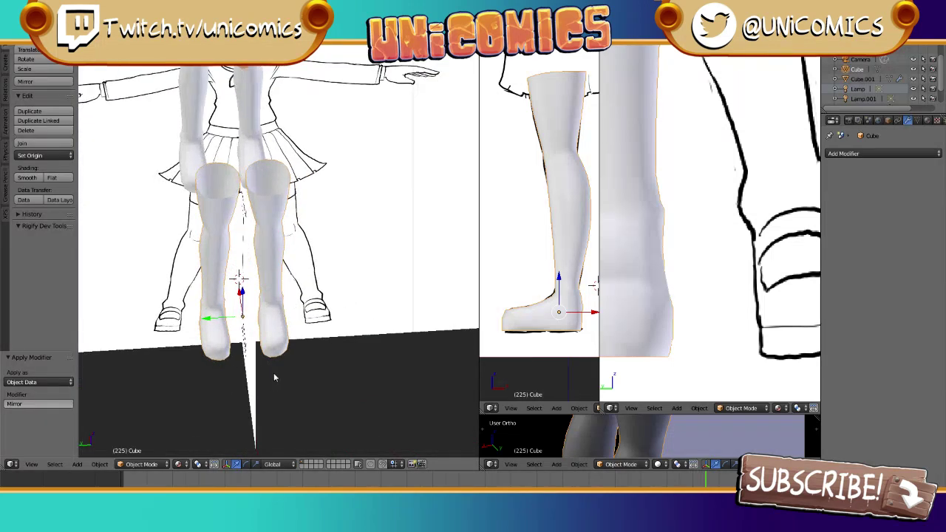
pyautogui.click(79, 463)
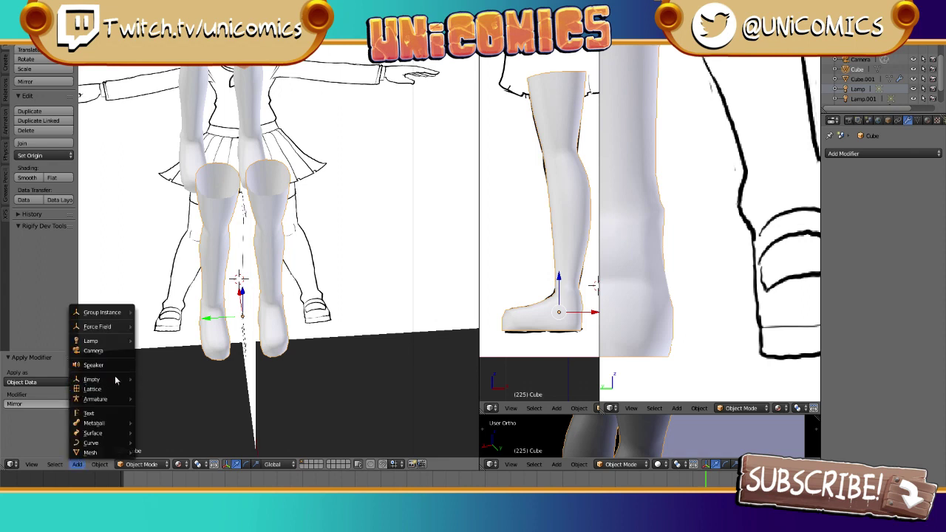
pyautogui.moveTo(99, 399)
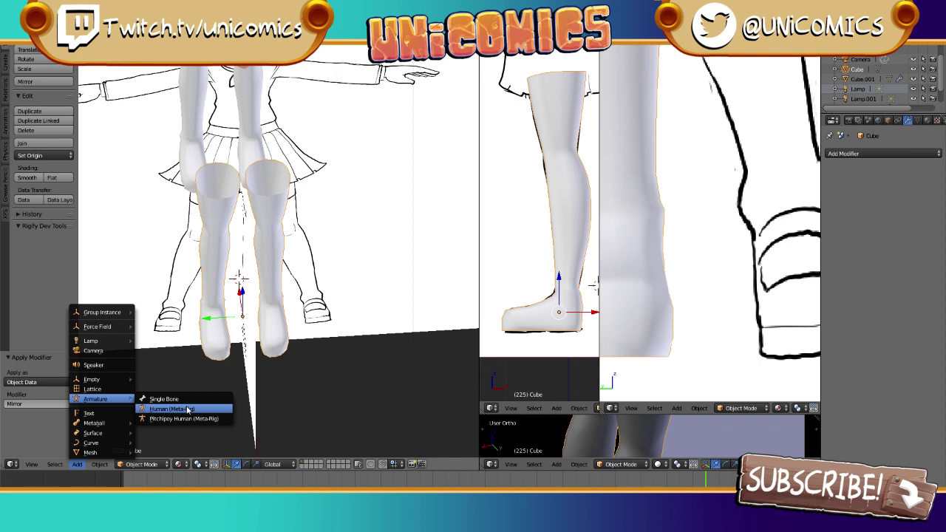
pyautogui.click(187, 411)
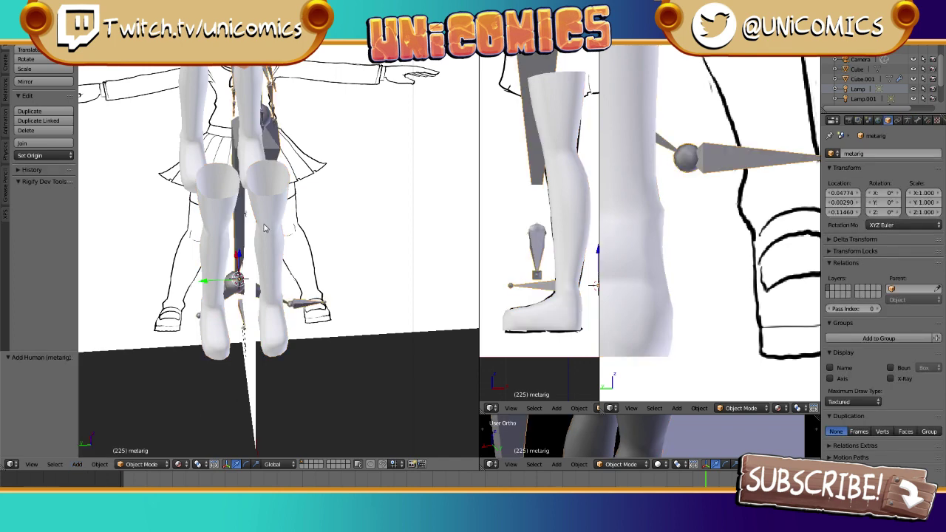
pyautogui.scroll(-5, 266, 243)
pyautogui.moveTo(272, 198); pyautogui.dragTo(276, 237, button='middle')
pyautogui.moveTo(197, 197); pyautogui.dragTo(178, 184, button='middle')
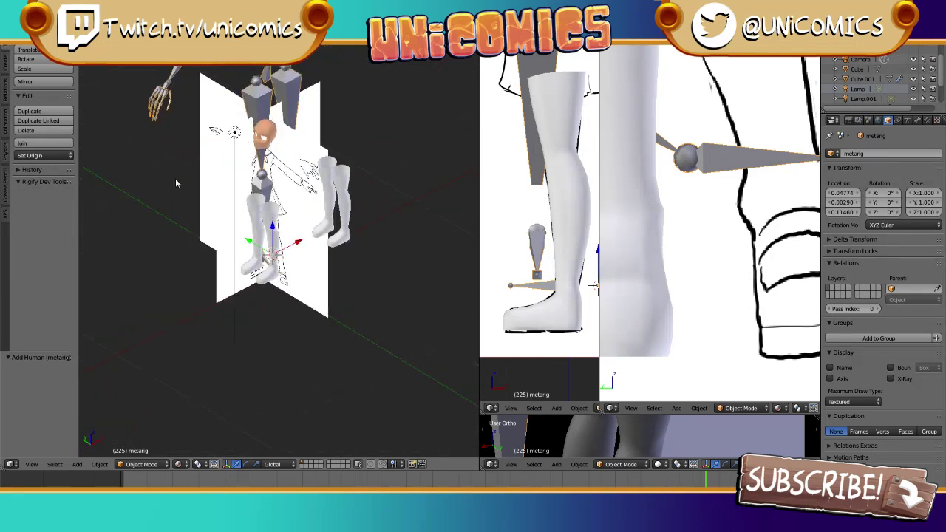
pyautogui.moveTo(264, 134); pyautogui.dragTo(291, 130, button='middle')
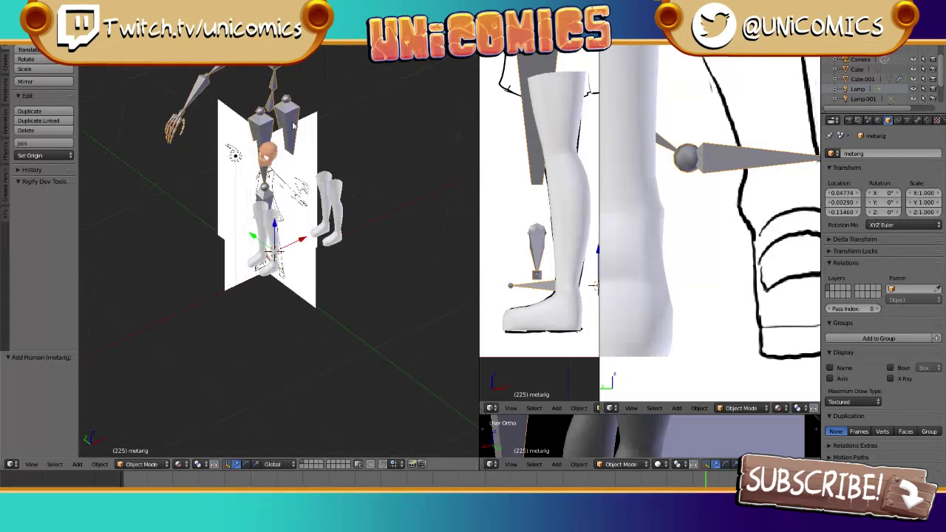
pyautogui.press('Delete')
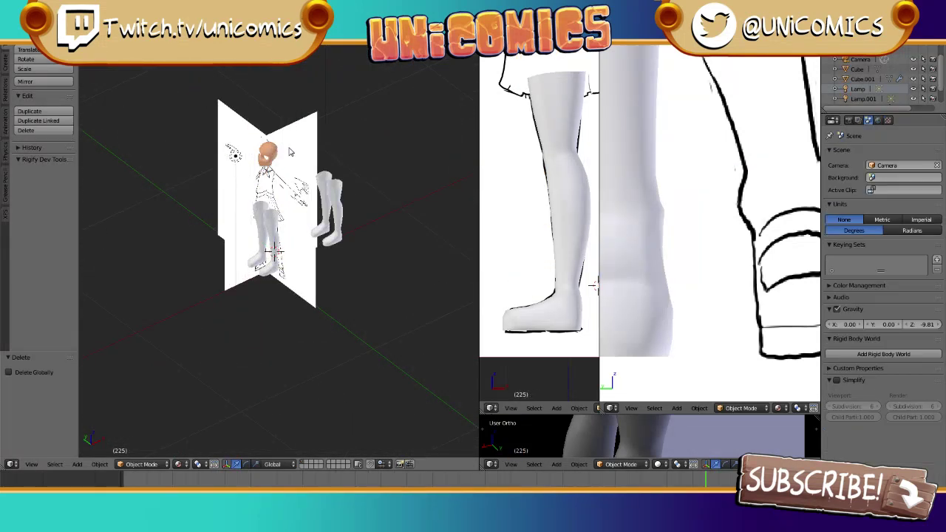
# Reset all 3D cursor location coordinates to their default of 0
pyautogui.scroll(8, 237, 284)
pyautogui.moveTo(237, 284); pyautogui.dragTo(229, 395, button='middle')
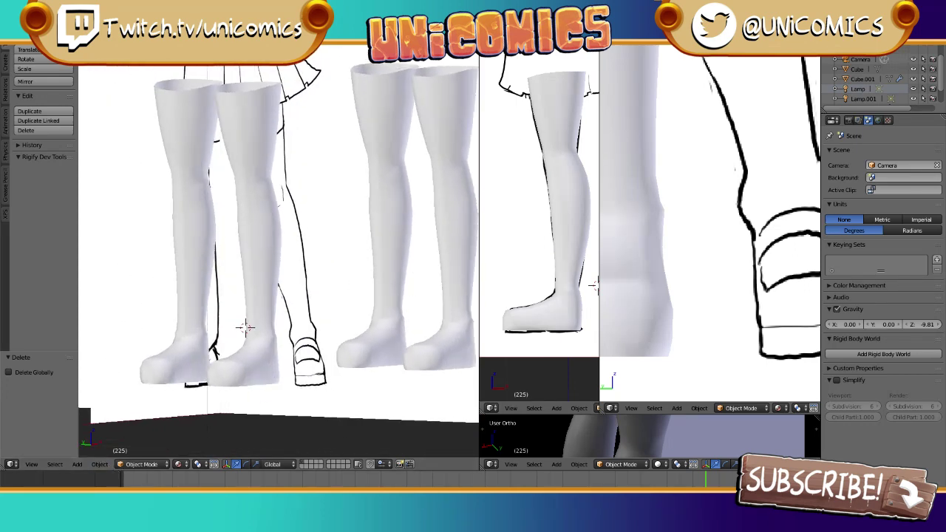
pyautogui.press('n')
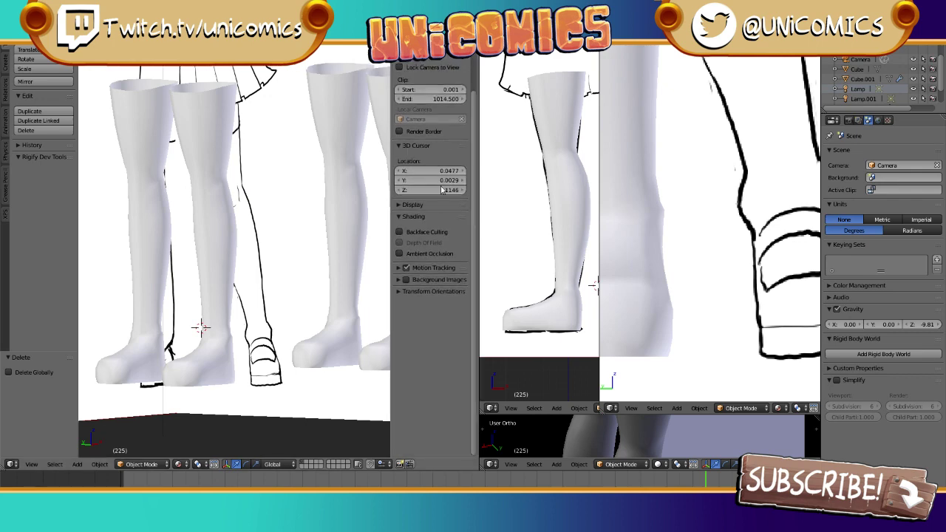
pyautogui.rightClick(434, 174)
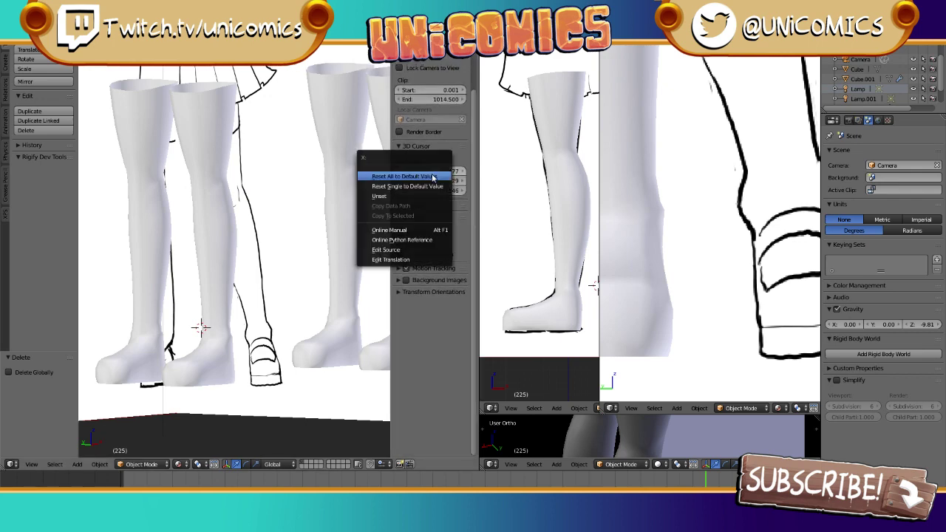
pyautogui.click(433, 178)
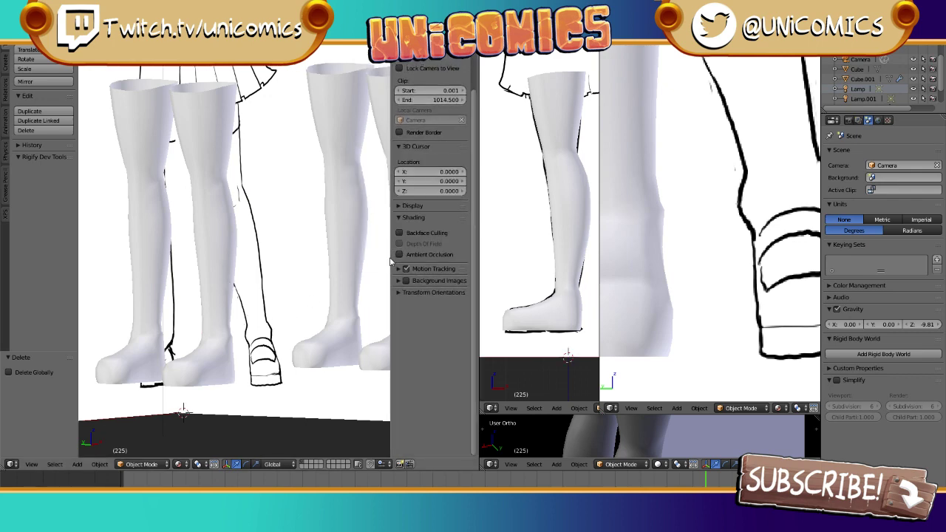
pyautogui.press('n')
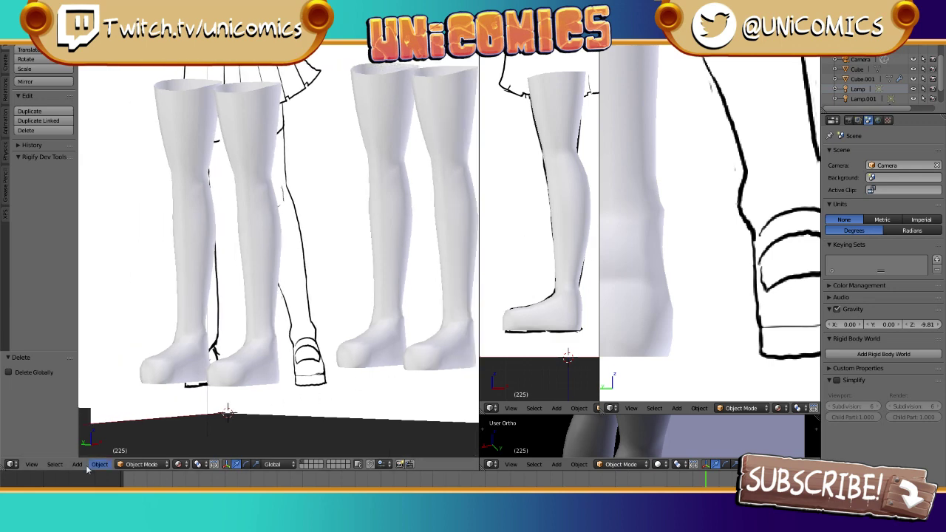
# Add a Single Bone armature at the world origin and enable X-Ray display for it
pyautogui.click(76, 464)
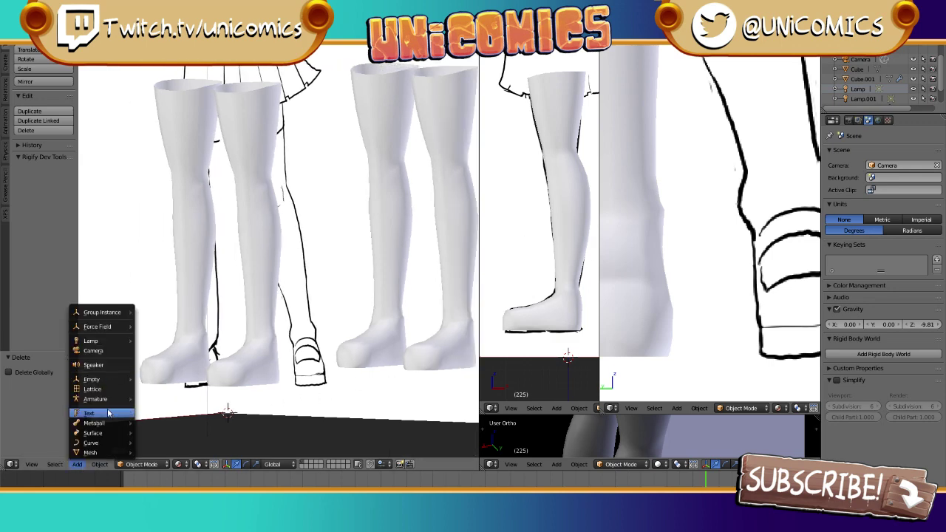
pyautogui.moveTo(105, 399)
pyautogui.click(189, 397)
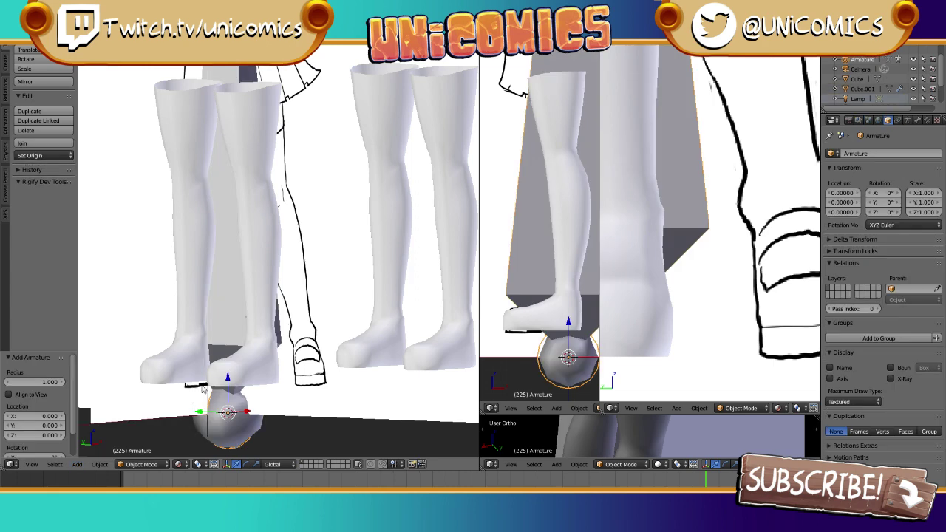
pyautogui.click(896, 379)
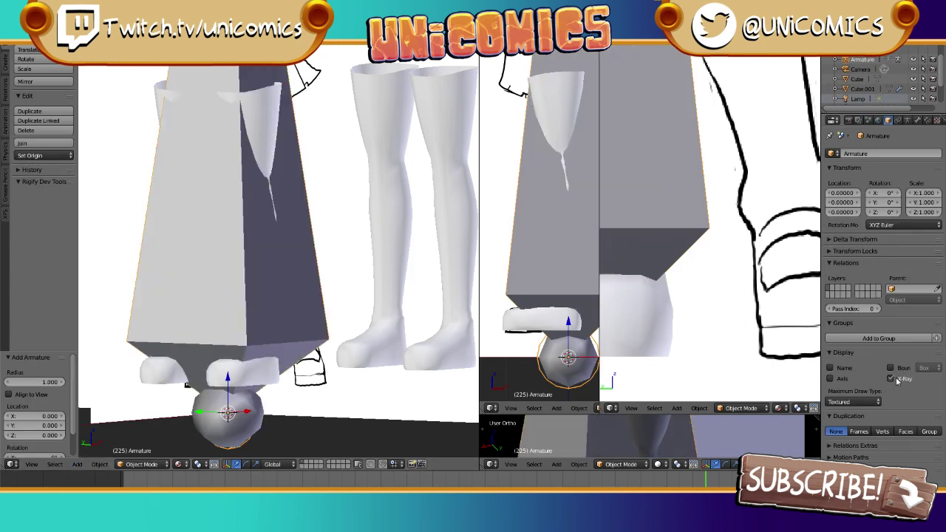
# Scale the new bone down to about 0.119 and lower it about 0.273 along Z to sit between the legs
pyautogui.scroll(-3, 310, 210)
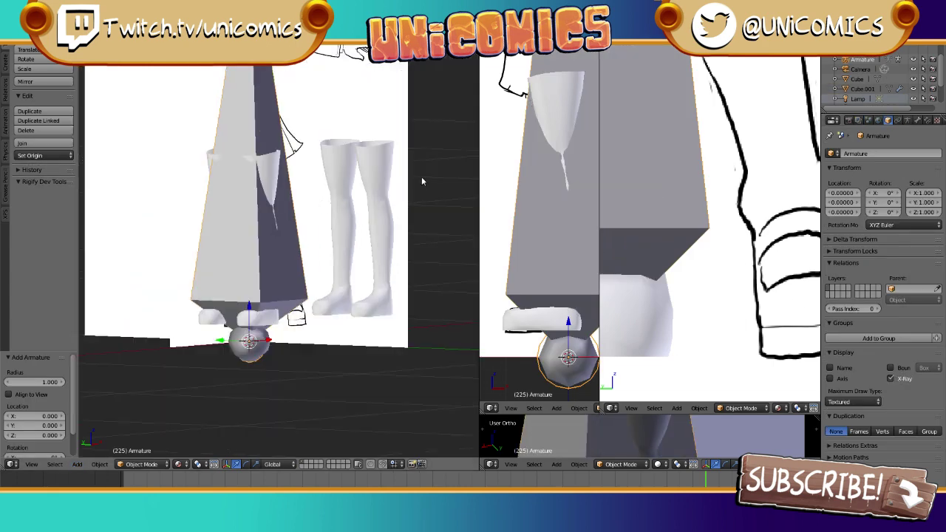
pyautogui.press('Tab')
pyautogui.rightClick(280, 219)
pyautogui.press('s')
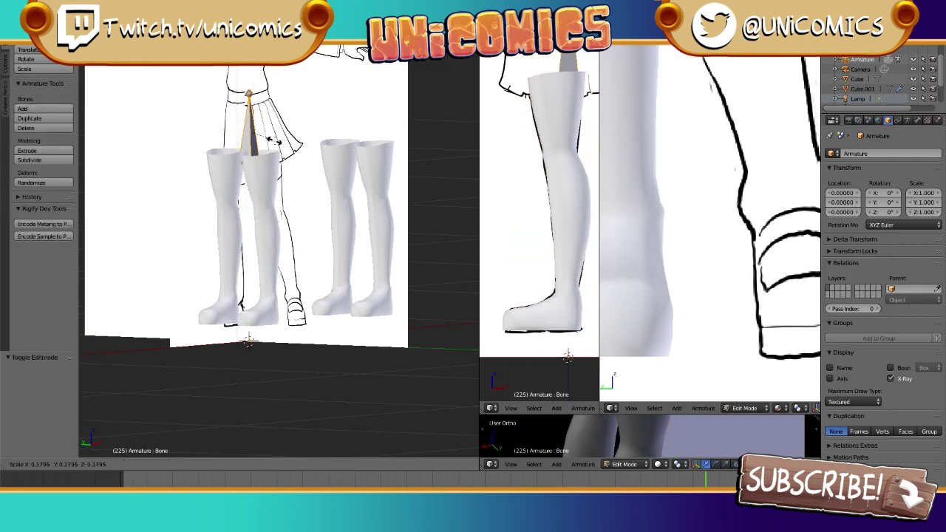
pyautogui.click(257, 151)
pyautogui.press('g')
pyautogui.press('z')
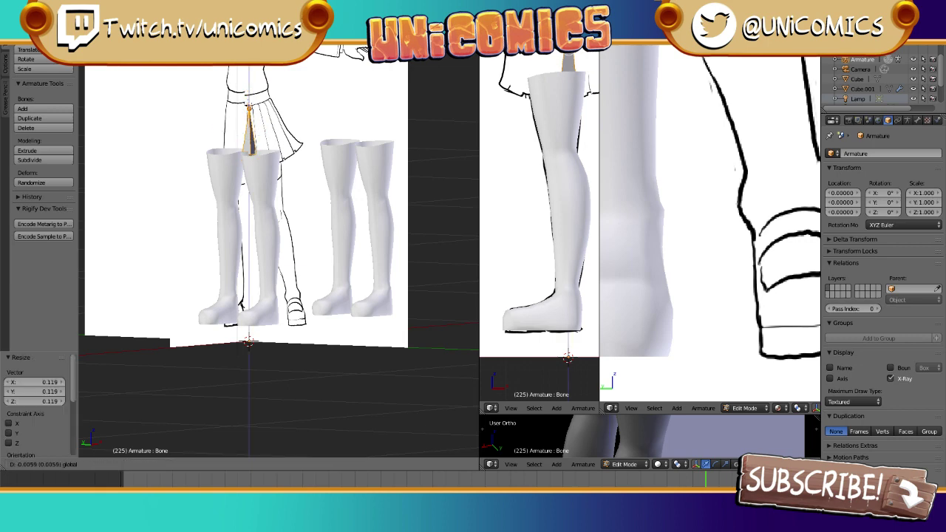
pyautogui.click(269, 205)
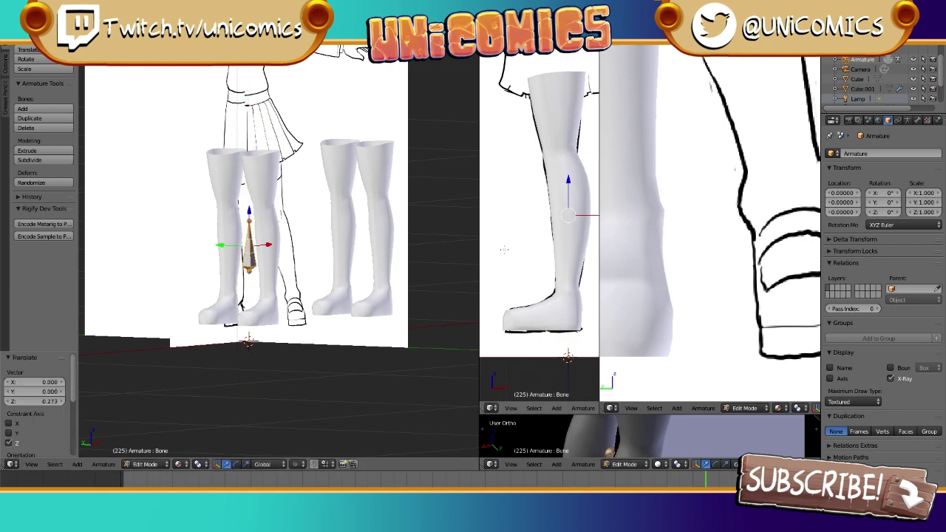
pyautogui.scroll(4, 268, 206)
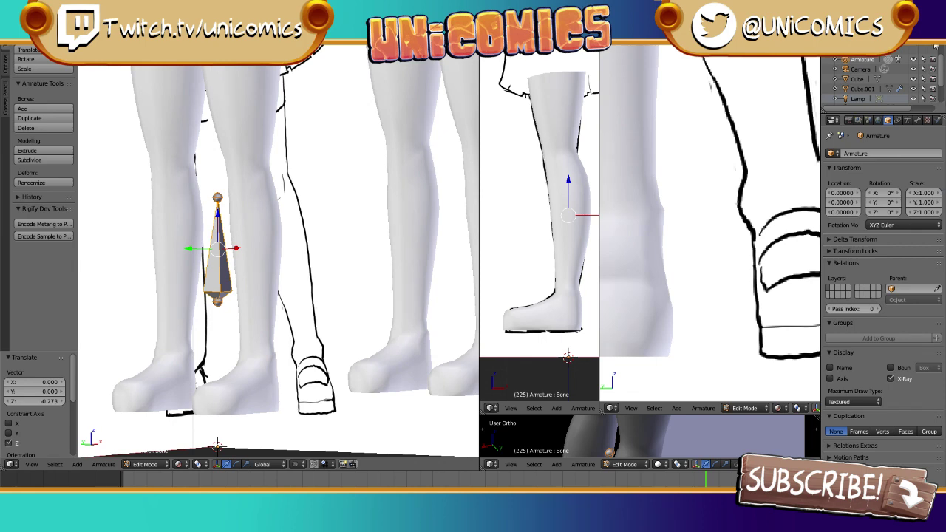
pyautogui.click(907, 121)
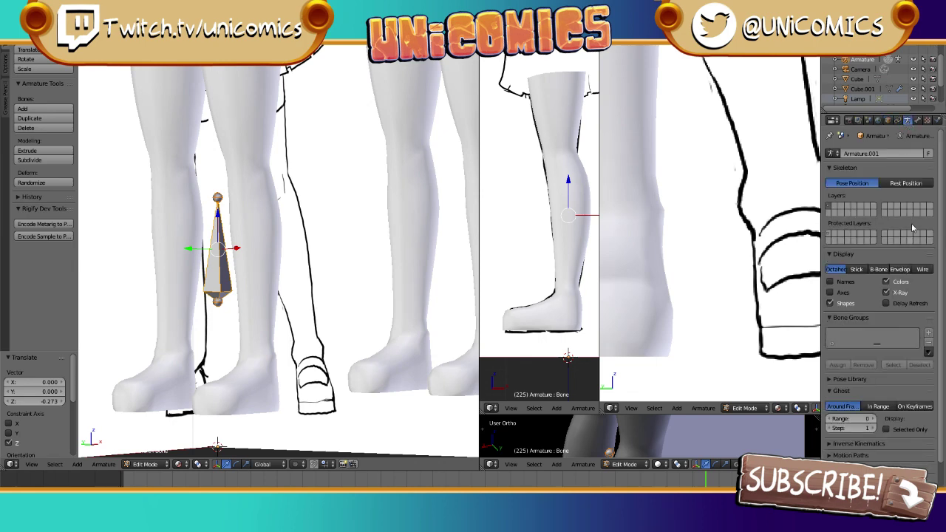
pyautogui.click(916, 122)
pyautogui.click(907, 121)
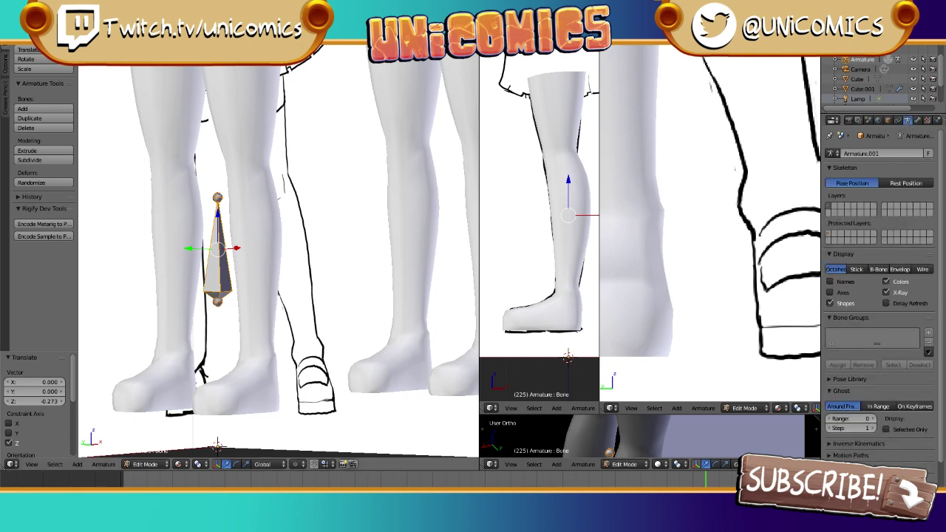
# Move the bone about -0.065 along Y into the leg on the negative Y side
pyautogui.moveTo(203, 149); pyautogui.dragTo(266, 163, button='middle')
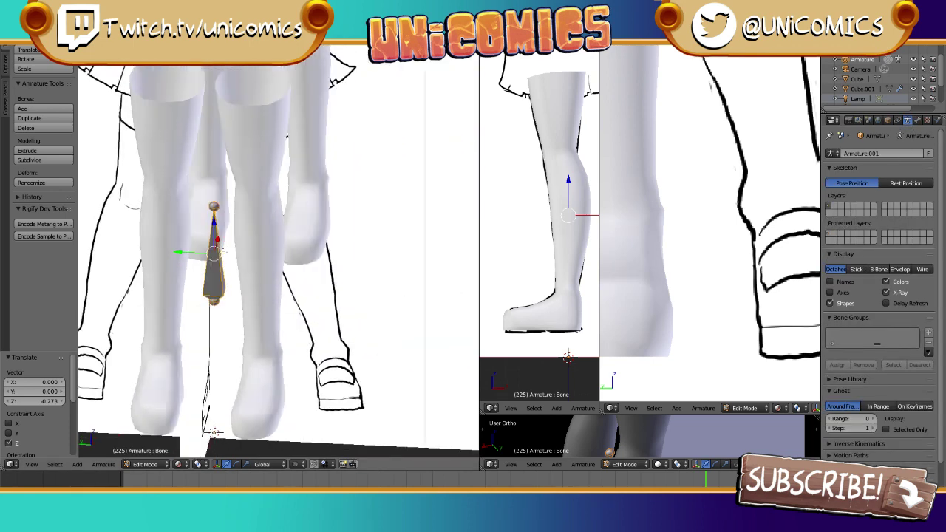
pyautogui.press('g')
pyautogui.press('y')
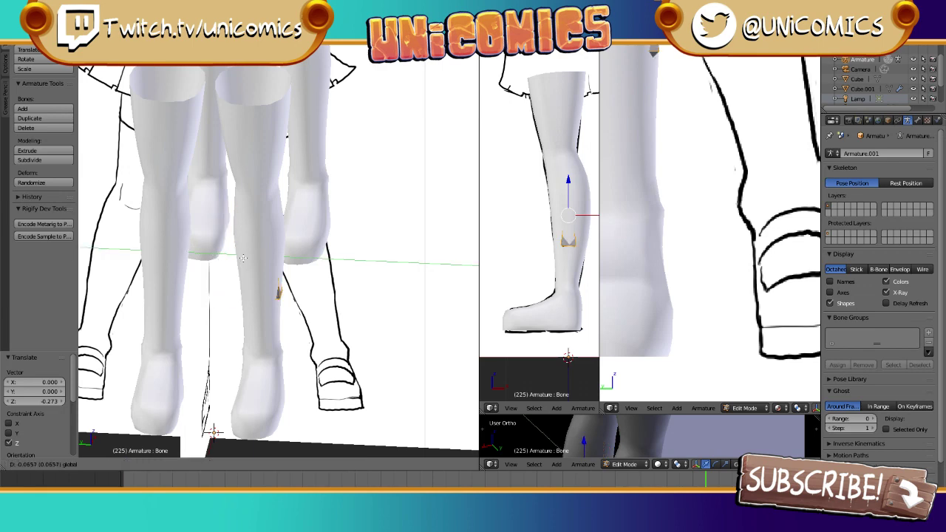
pyautogui.click(235, 254)
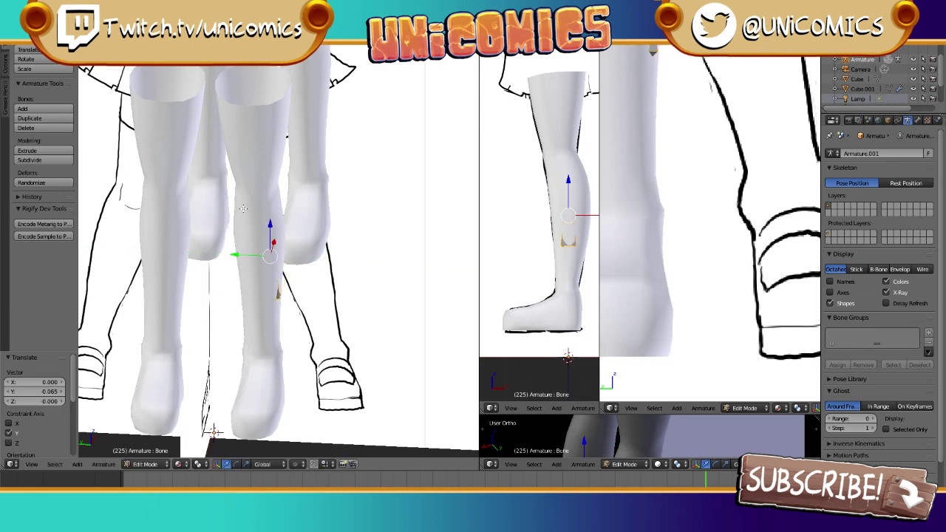
# Leave armature editing, select the original legs mesh and disable its X-Ray display
pyautogui.press('Tab')
pyautogui.rightClick(269, 159)
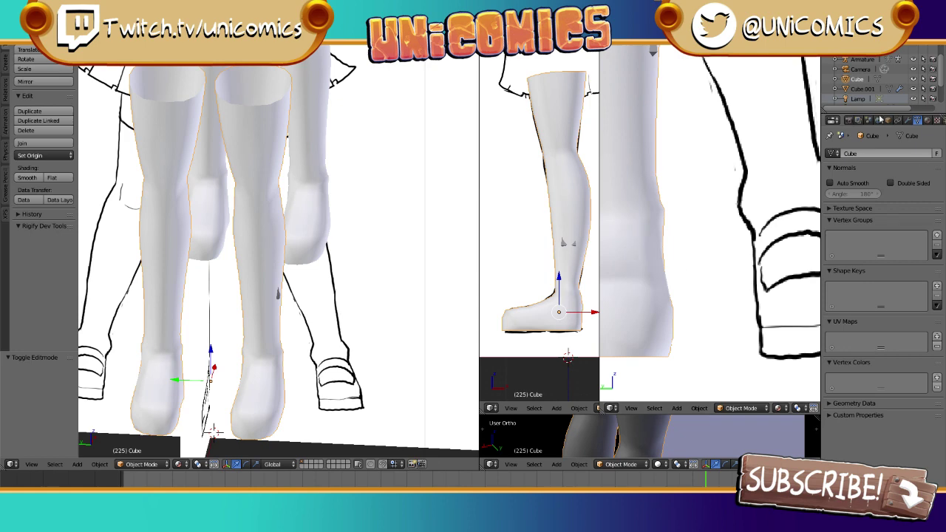
pyautogui.click(907, 122)
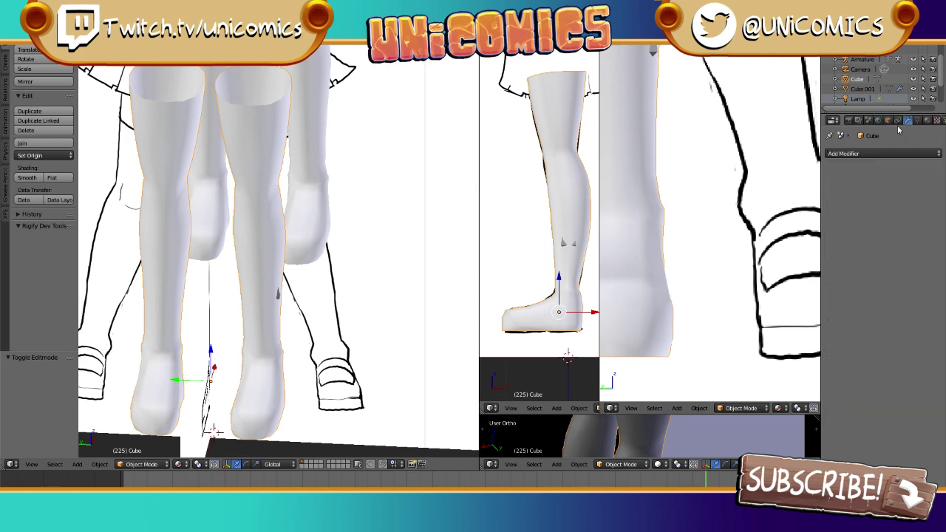
pyautogui.click(890, 122)
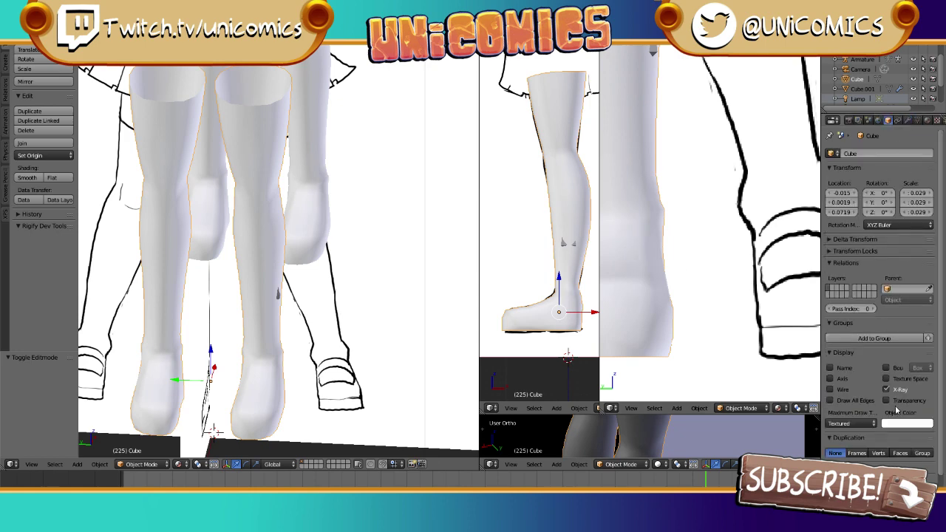
pyautogui.click(901, 391)
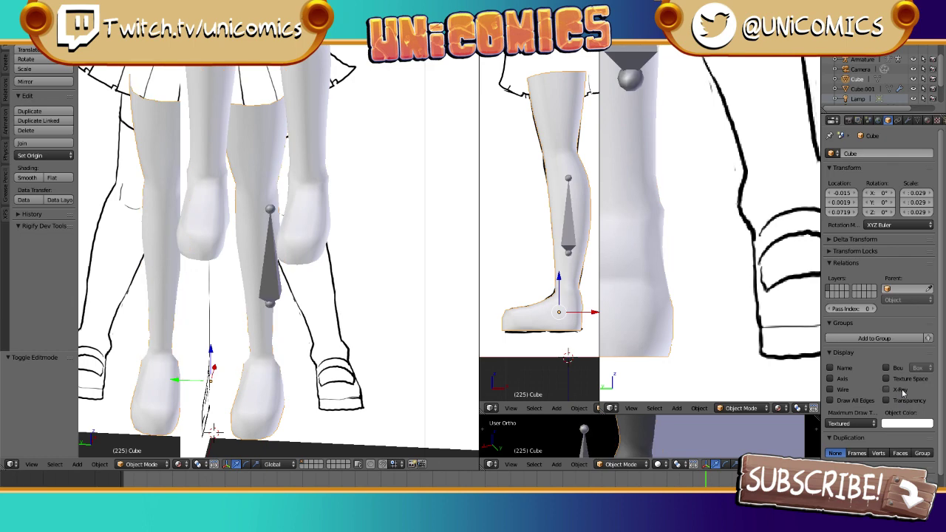
# Reopen the armature for editing and shift the bone about 0.011 along Y to centre it in the leg
pyautogui.rightClick(280, 263)
pyautogui.rightClick(275, 283)
pyautogui.press('Tab')
pyautogui.press('Tab')
pyautogui.rightClick(282, 289)
pyautogui.press('Tab')
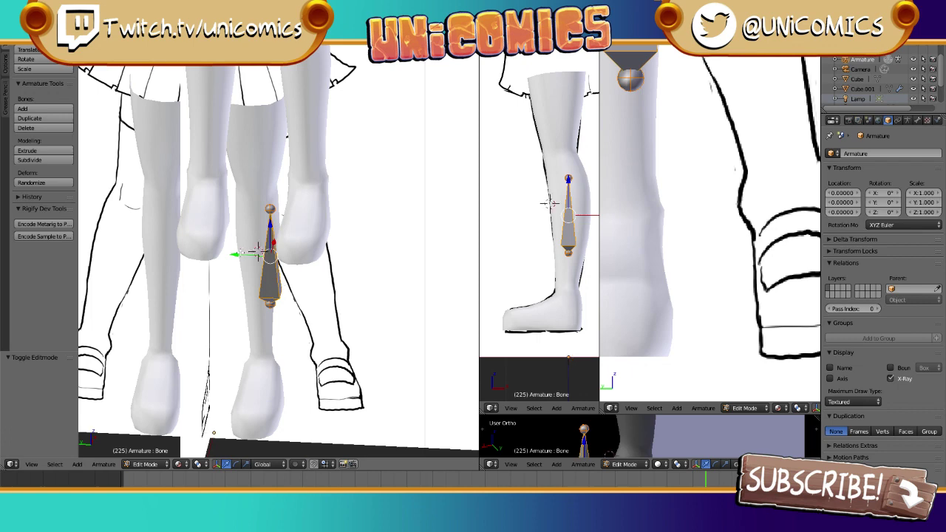
pyautogui.press('g')
pyautogui.press('y')
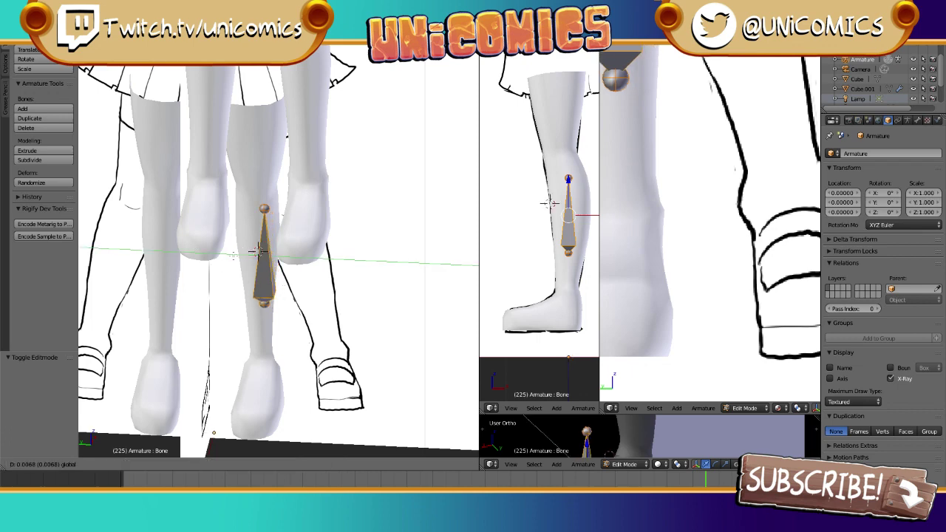
pyautogui.click(258, 250)
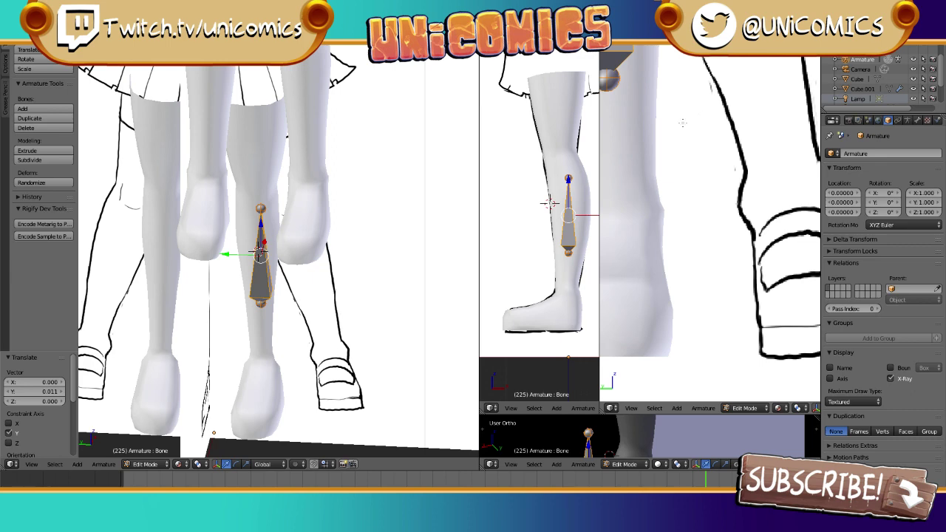
# Raise the bone along Z until its base sits at the top of the thigh, and shift it about 0.010 along Y
pyautogui.scroll(-4, 677, 152)
pyautogui.press('g')
pyautogui.press('z')
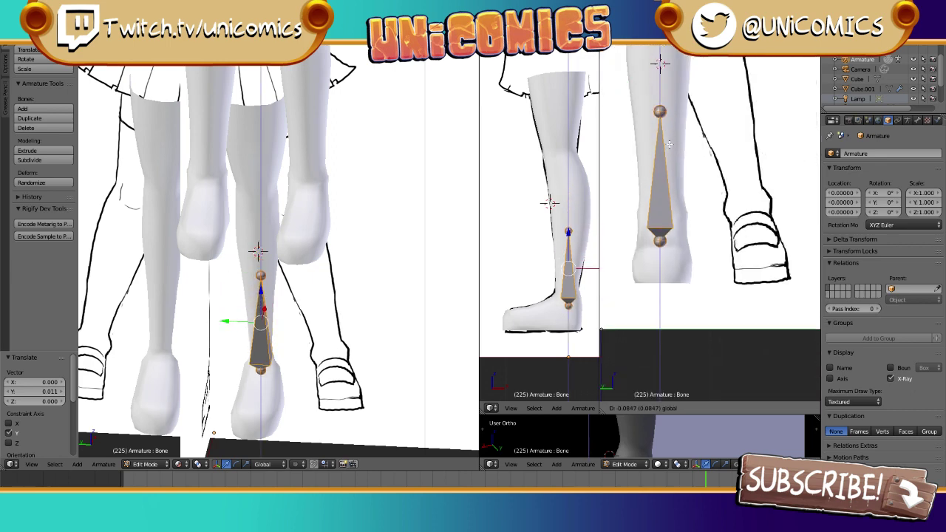
pyautogui.click(670, 33)
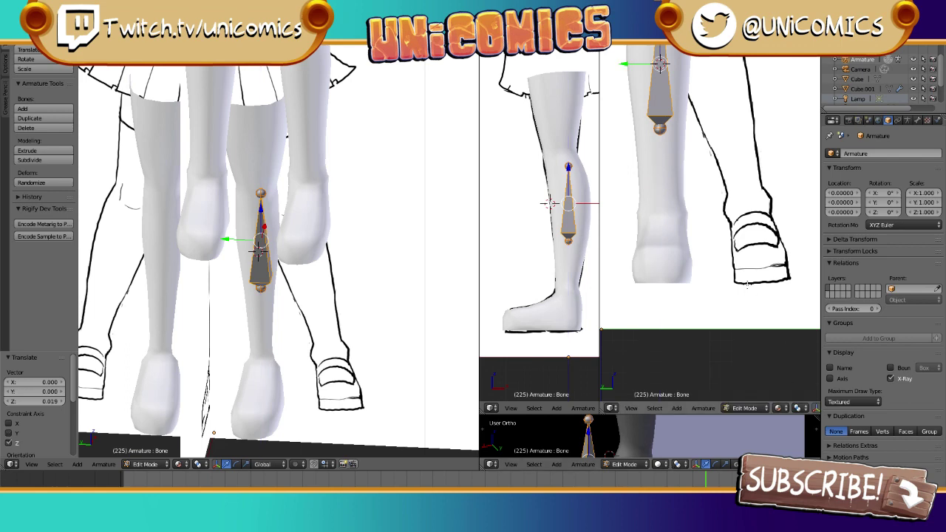
pyautogui.scroll(-5, 749, 290)
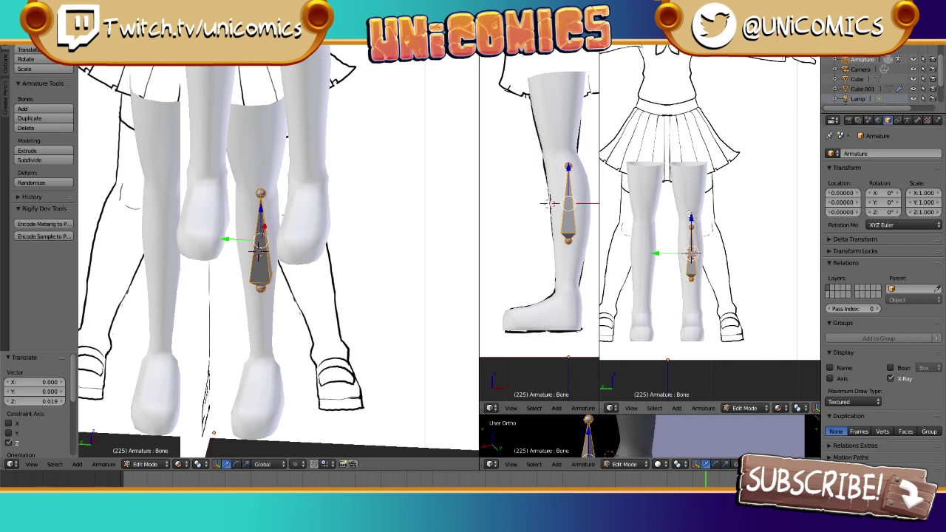
pyautogui.press('g')
pyautogui.press('z')
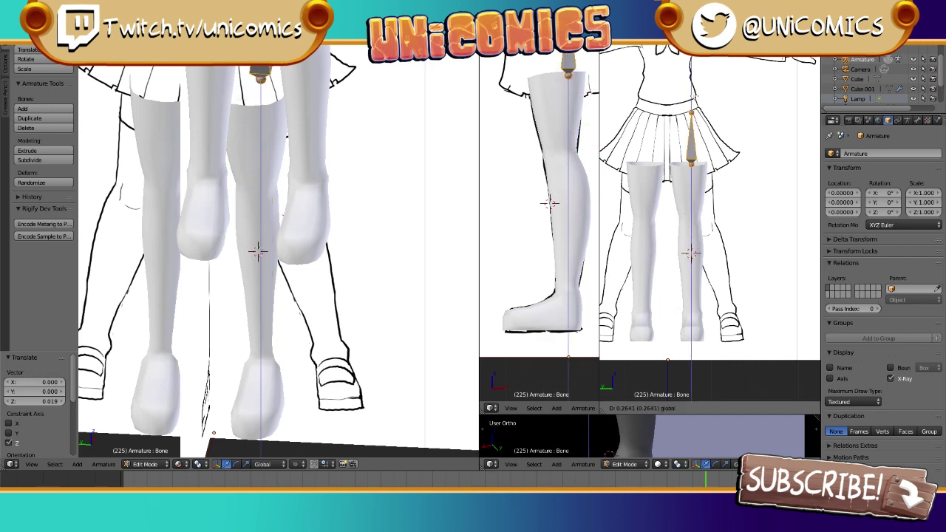
pyautogui.click(660, 178)
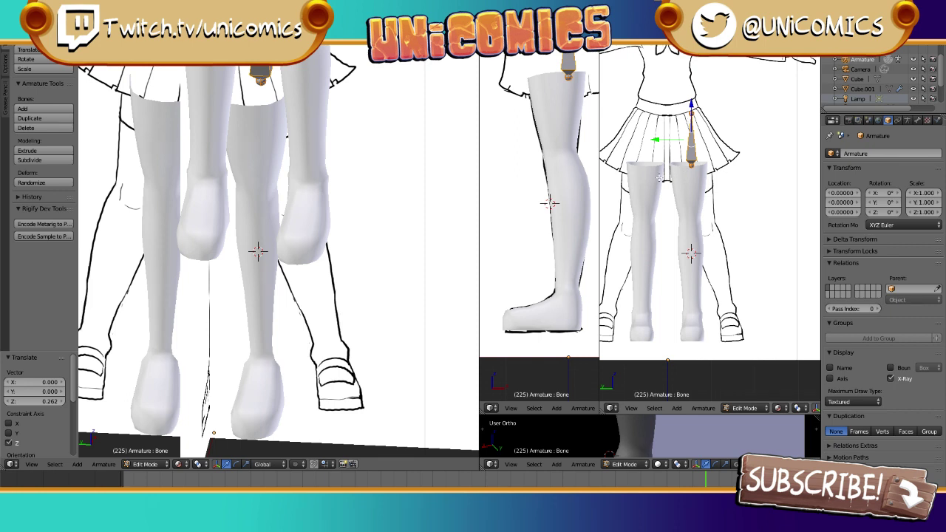
pyautogui.moveTo(664, 139); pyautogui.dragTo(659, 139)
# Move the bone's tip about 0.266 down along Z to the knee, so the bone runs down the thigh
pyautogui.rightClick(687, 114)
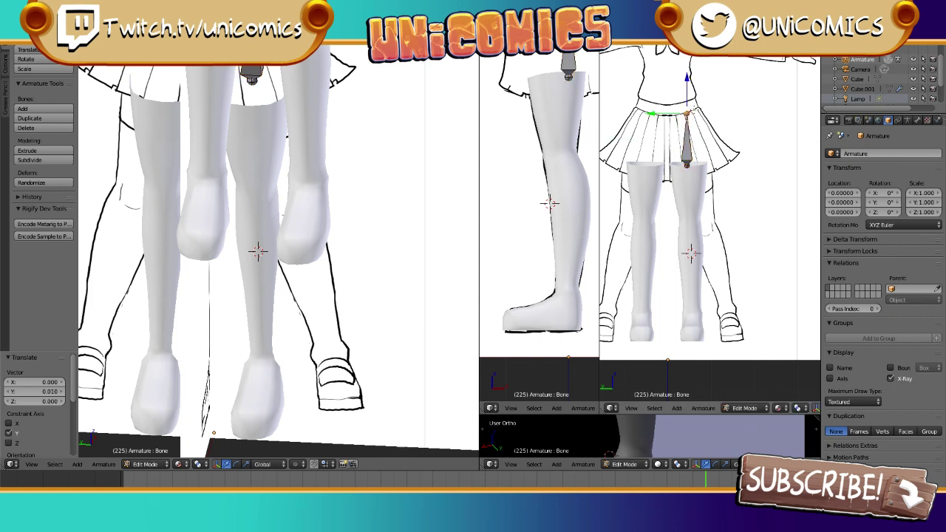
pyautogui.moveTo(687, 89); pyautogui.dragTo(711, 210)
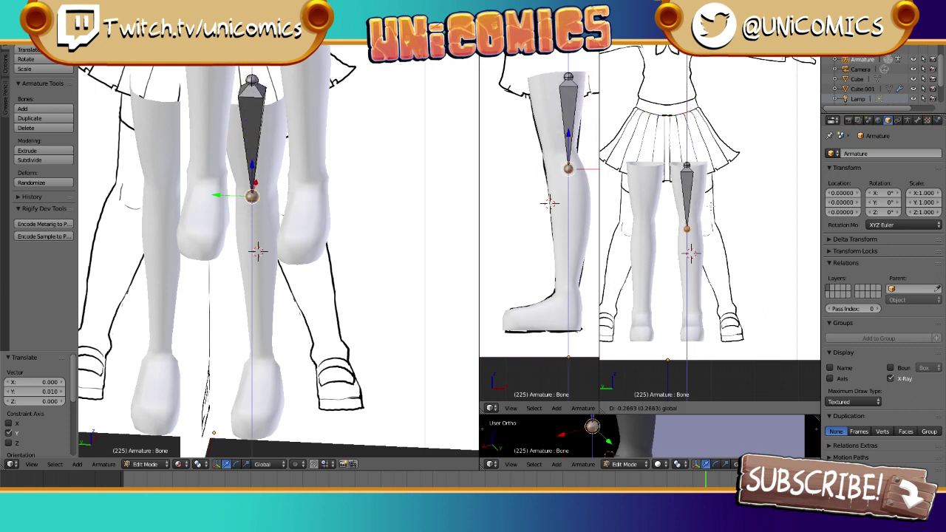
pyautogui.click(709, 205)
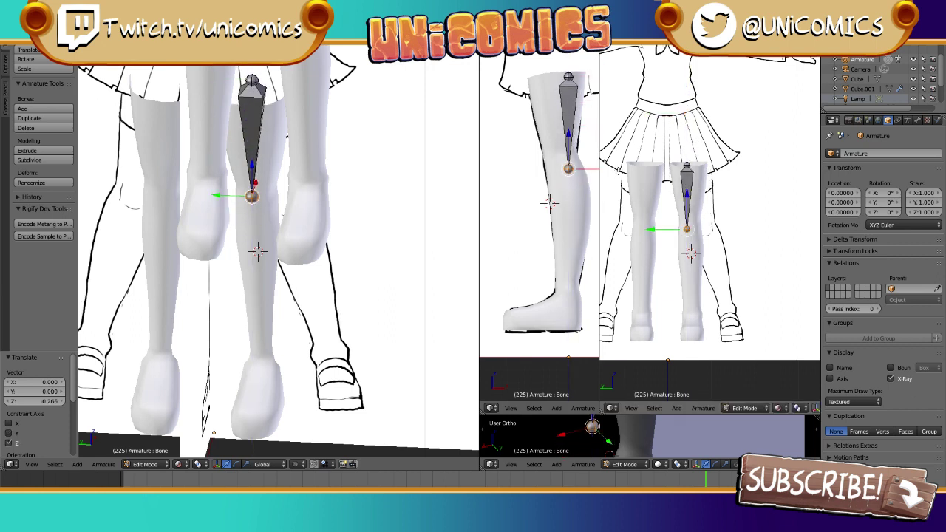
# Select the whole thigh bone and shift it along X by about -0.045 and back 0.028 to centre it in the thigh
pyautogui.rightClick(570, 78)
pyautogui.rightClick(570, 112)
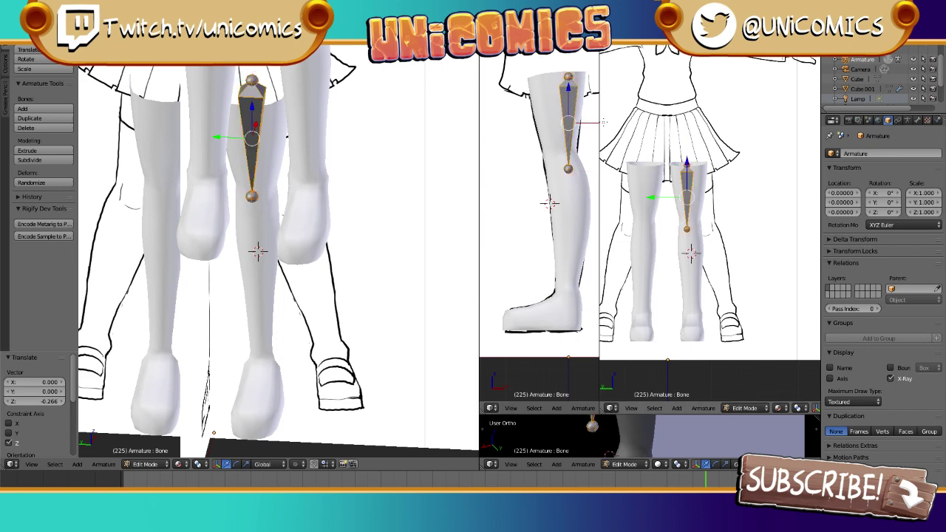
pyautogui.press('g')
pyautogui.press('x')
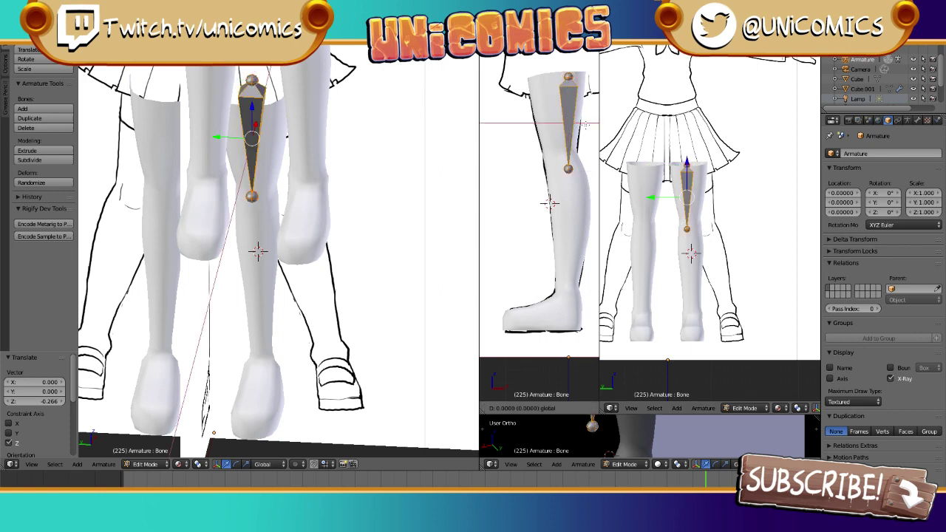
pyautogui.click(558, 165)
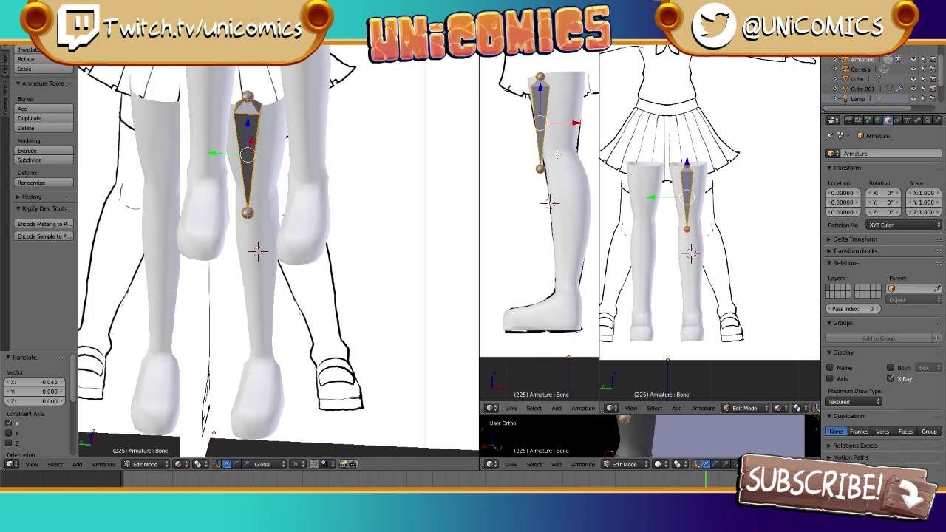
pyautogui.press('g')
pyautogui.press('x')
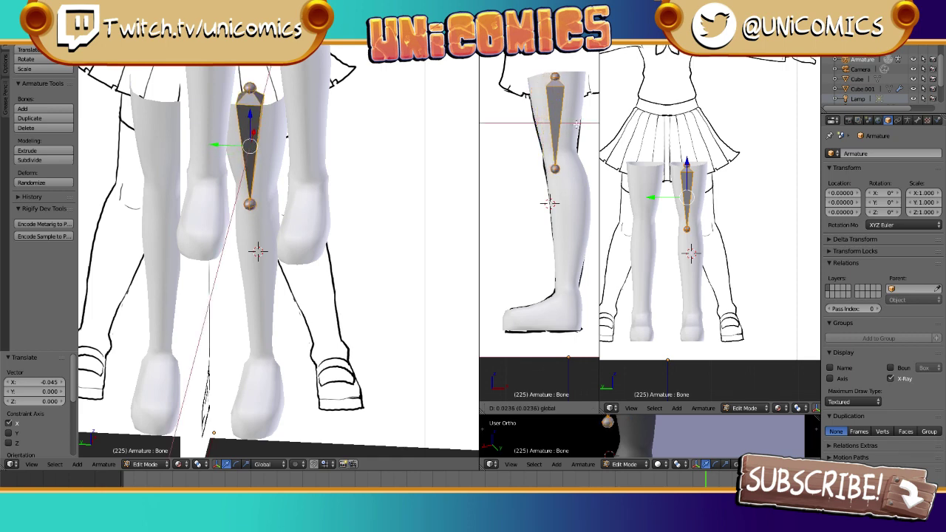
pyautogui.click(573, 168)
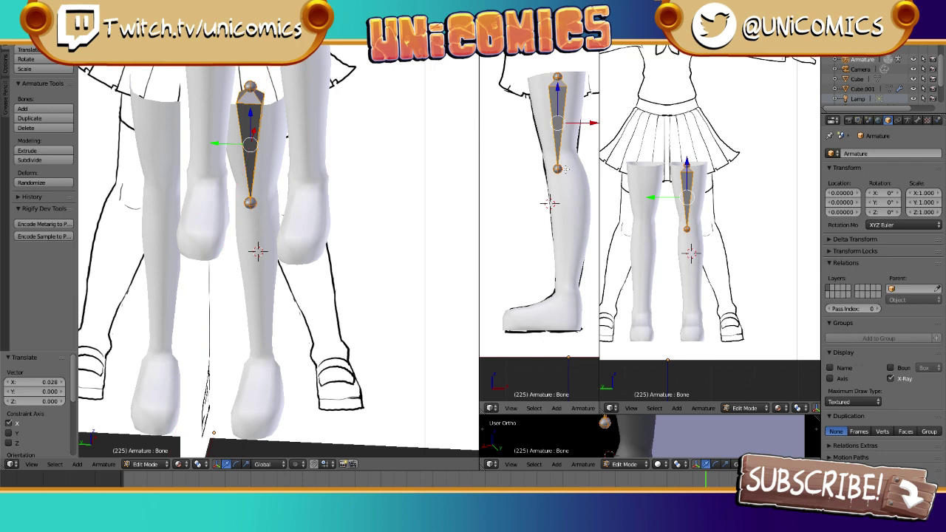
# Raise the thigh bone's knee joint about 0.021 along Z
pyautogui.rightClick(558, 168)
pyautogui.click(547, 133)
pyautogui.click(559, 140)
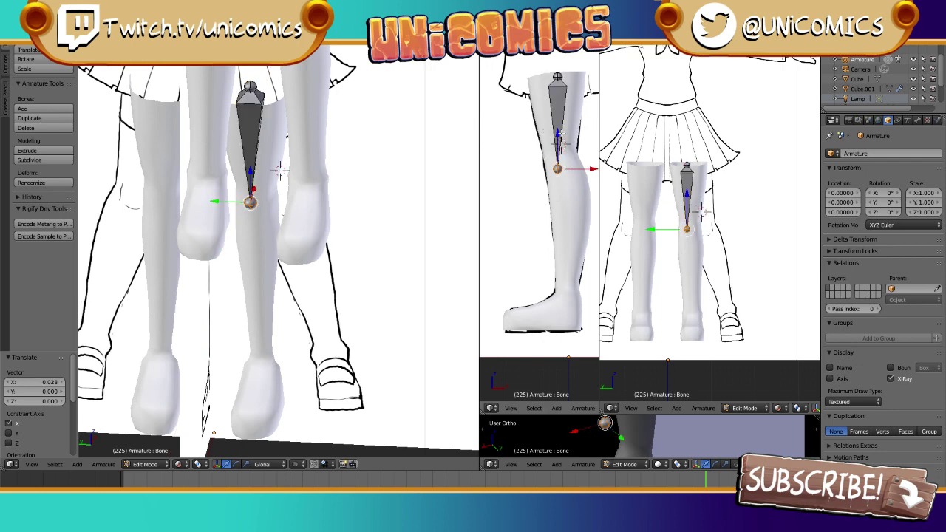
pyautogui.press('g')
pyautogui.press('z')
pyautogui.moveTo(561, 126); pyautogui.dragTo(561, 120)
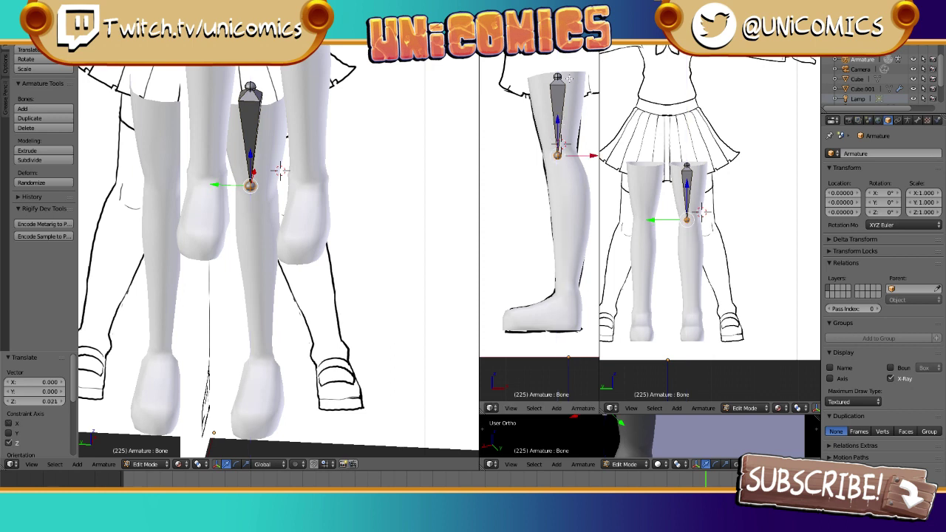
# Raise the thigh bone's upper joint about 0.101 along Z, above the top of the leg mesh to hip height
pyautogui.rightClick(568, 78)
pyautogui.scroll(-3, 567, 90)
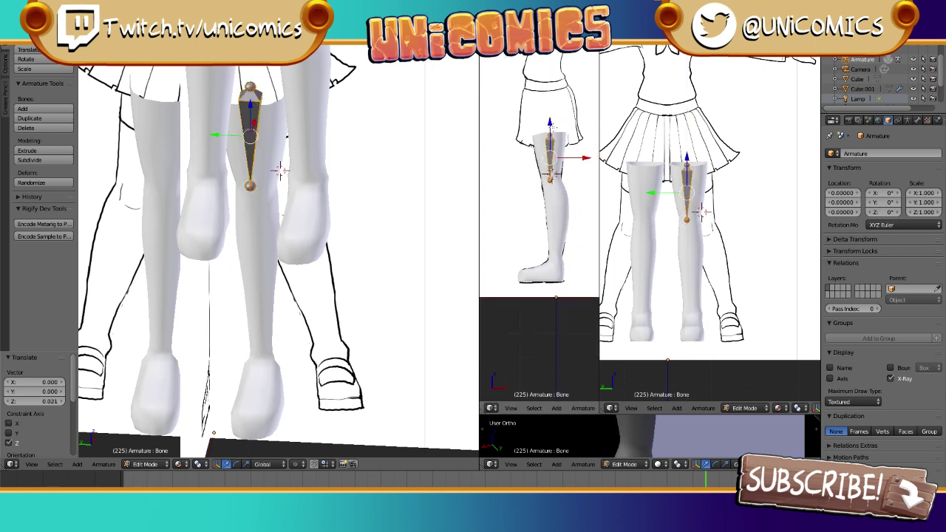
pyautogui.rightClick(555, 130)
pyautogui.click(554, 105)
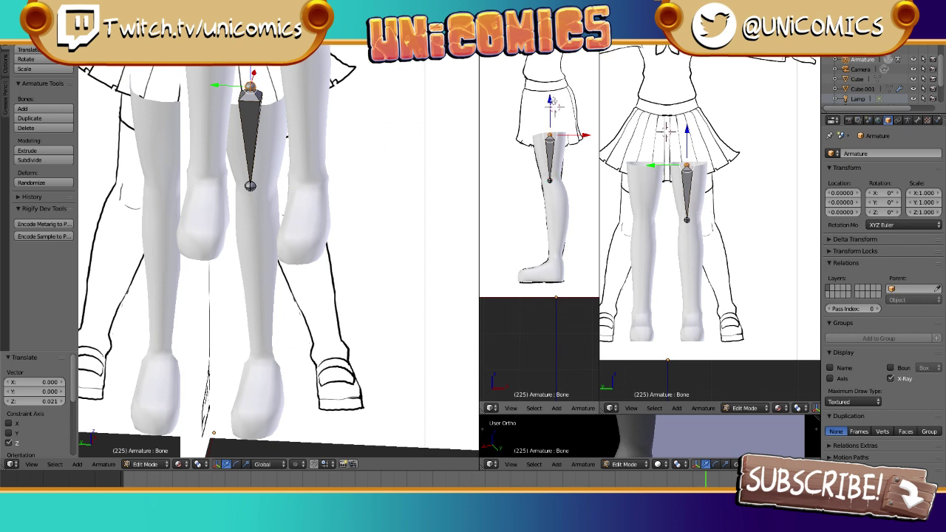
pyautogui.press('g')
pyautogui.press('z')
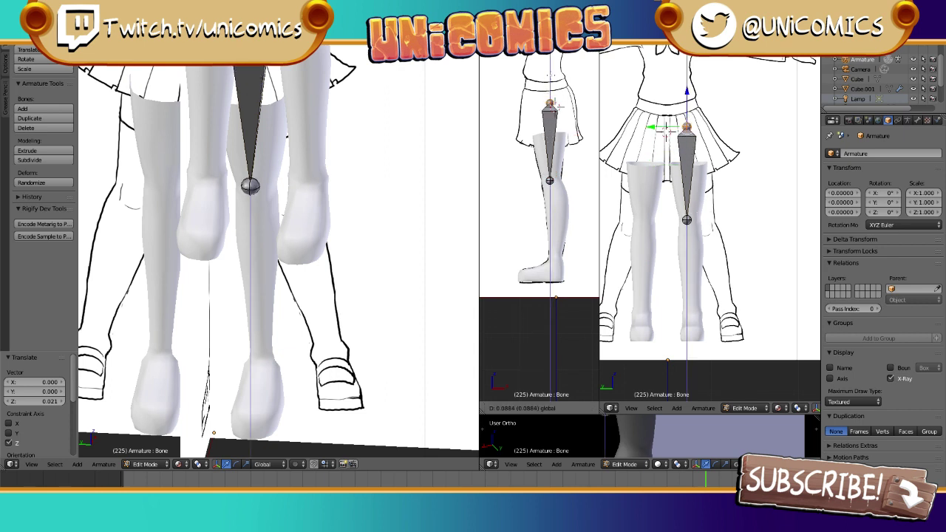
pyautogui.click(558, 191)
# Shift the thigh bone's knee joint about 0.005 along X
pyautogui.scroll(5, 550, 180)
pyautogui.rightClick(570, 128)
pyautogui.press('g')
pyautogui.press('x')
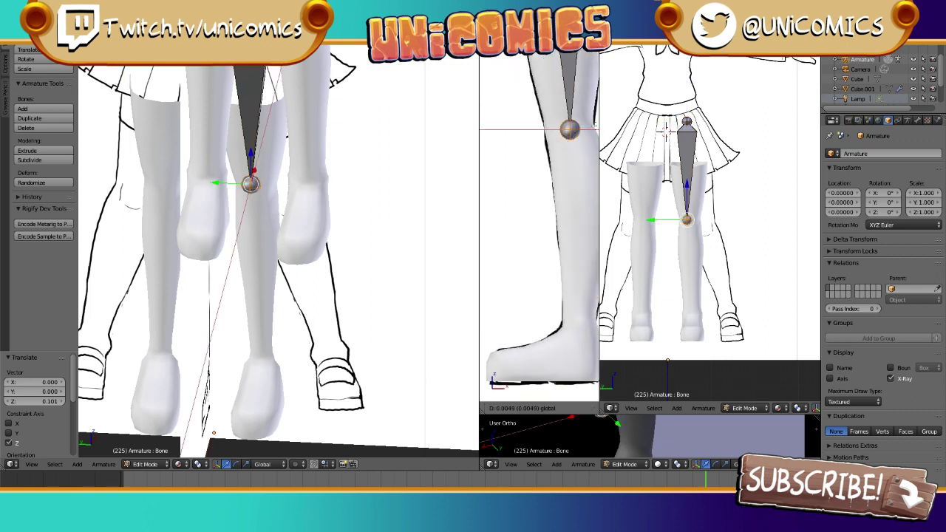
pyautogui.click(539, 193)
# Extrude a shin bone from the knee joint about 0.207 down along Z to just above the ankle
pyautogui.scroll(-5, 539, 197)
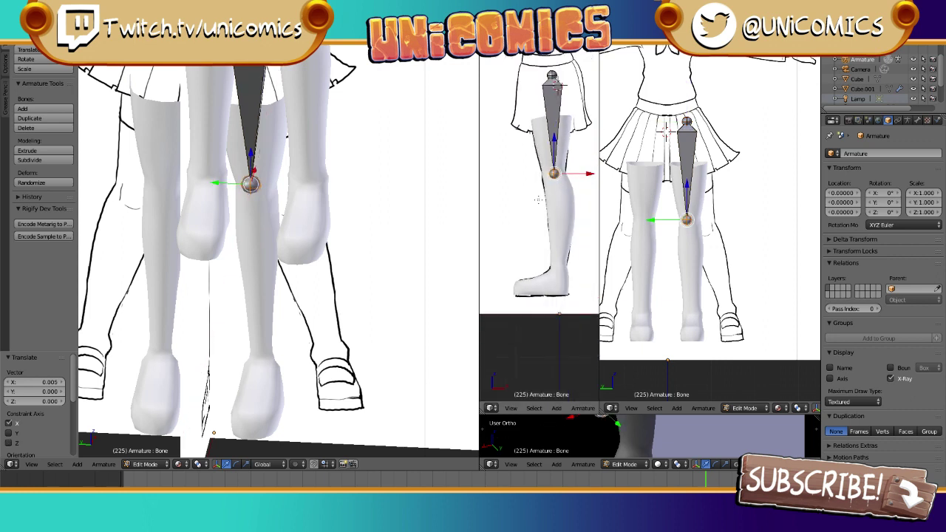
pyautogui.press('e')
pyautogui.press('z')
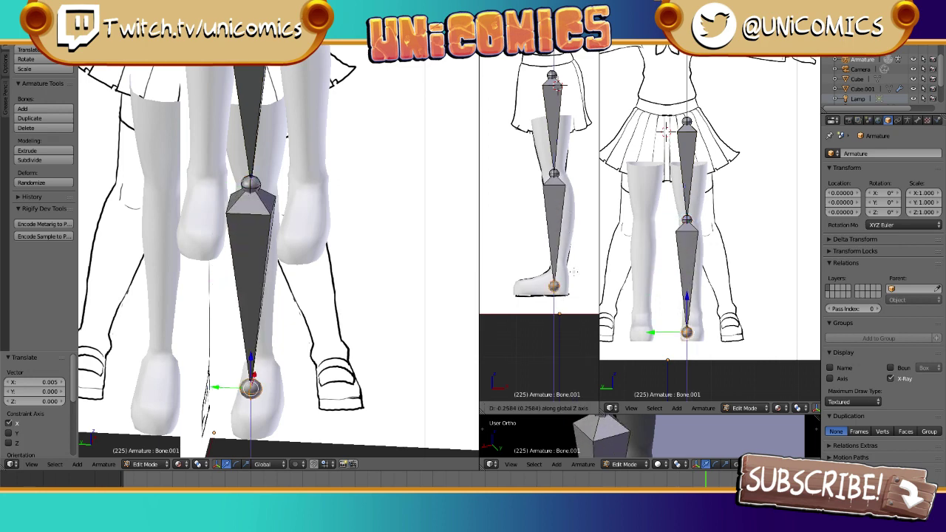
pyautogui.click(584, 272)
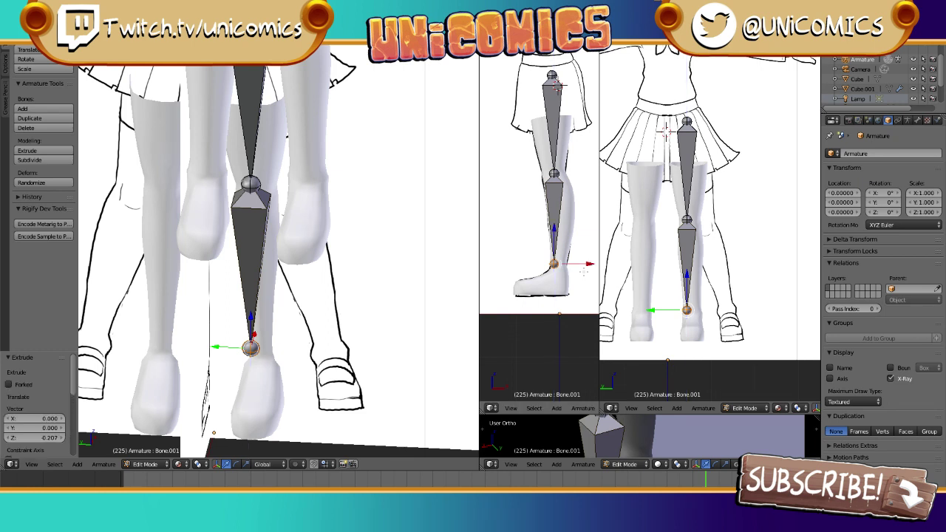
# Lower the knee joint between the thigh and shin bones about 0.007 along Z
pyautogui.scroll(2, 583, 272)
pyautogui.keyDown('shift'); pyautogui.moveTo(482, 193); pyautogui.dragTo(479, 192, button='middle'); pyautogui.keyUp('shift')
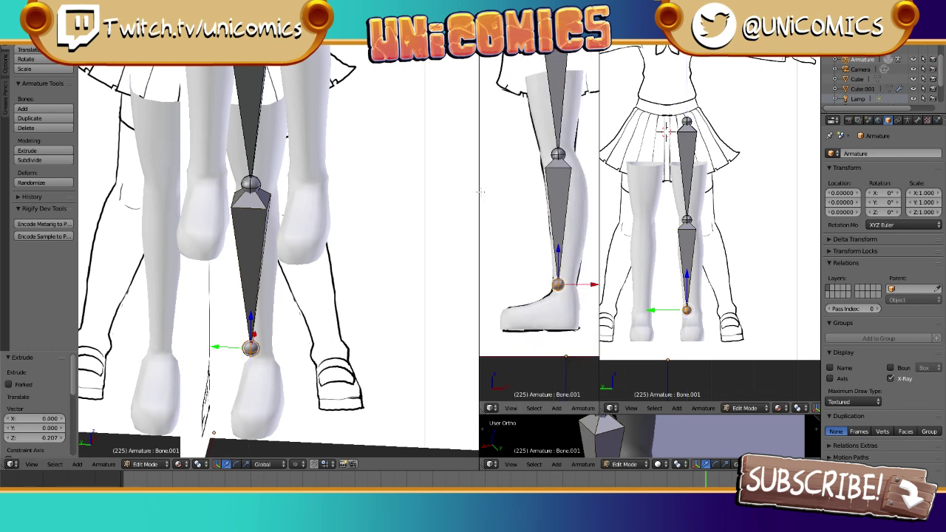
pyautogui.scroll(1, 503, 118)
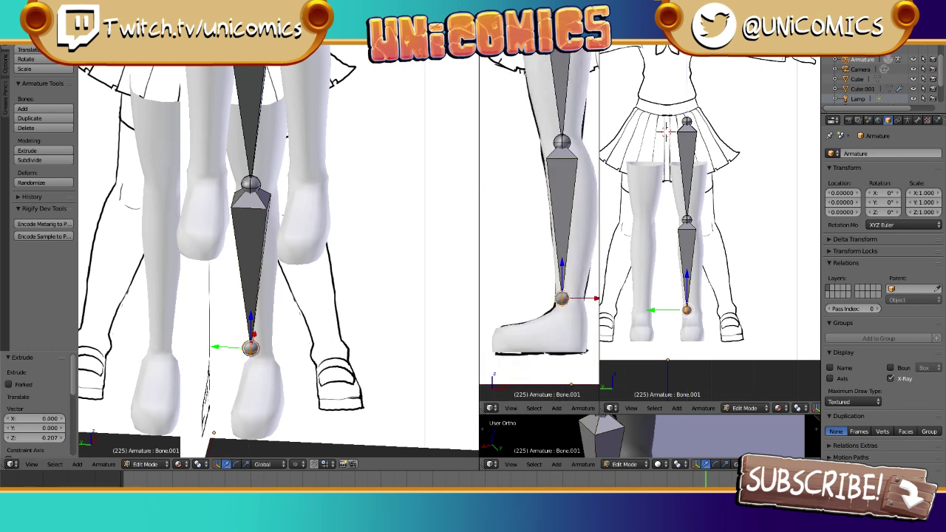
pyautogui.rightClick(558, 141)
pyautogui.click(700, 204)
pyautogui.moveTo(561, 118); pyautogui.dragTo(561, 124)
# Lower the shin bone's ankle joint about 0.012 along Z and shift it about 0.010 along X
pyautogui.rightClick(571, 291)
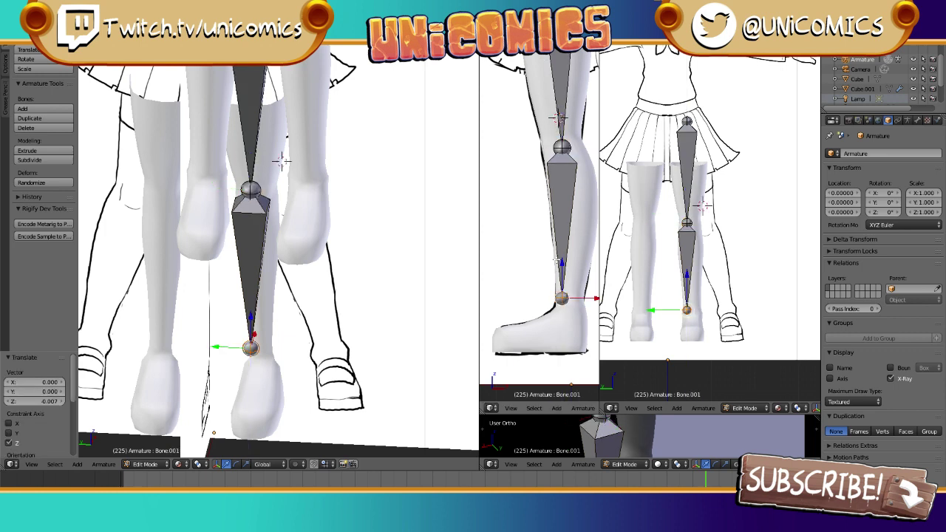
pyautogui.press('g')
pyautogui.press('z')
pyautogui.click(560, 268)
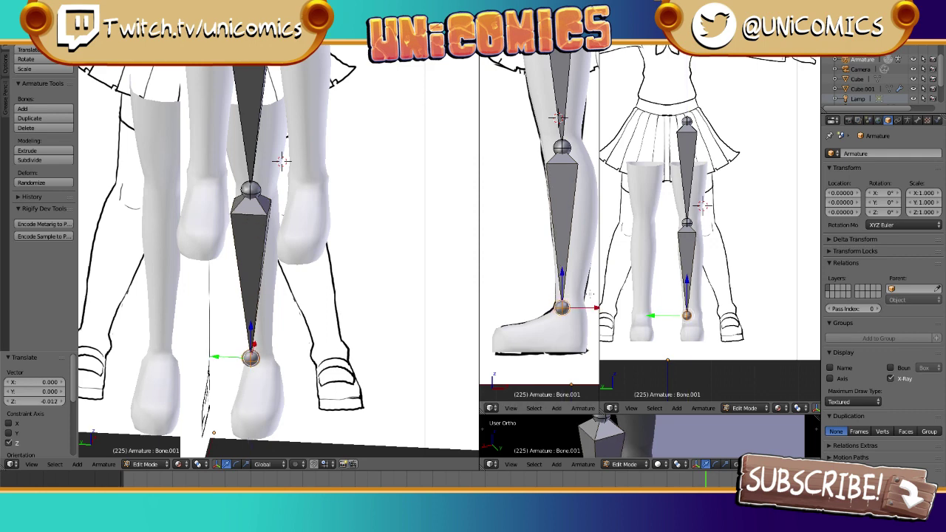
pyautogui.click(591, 312)
pyautogui.press('g')
pyautogui.press('x')
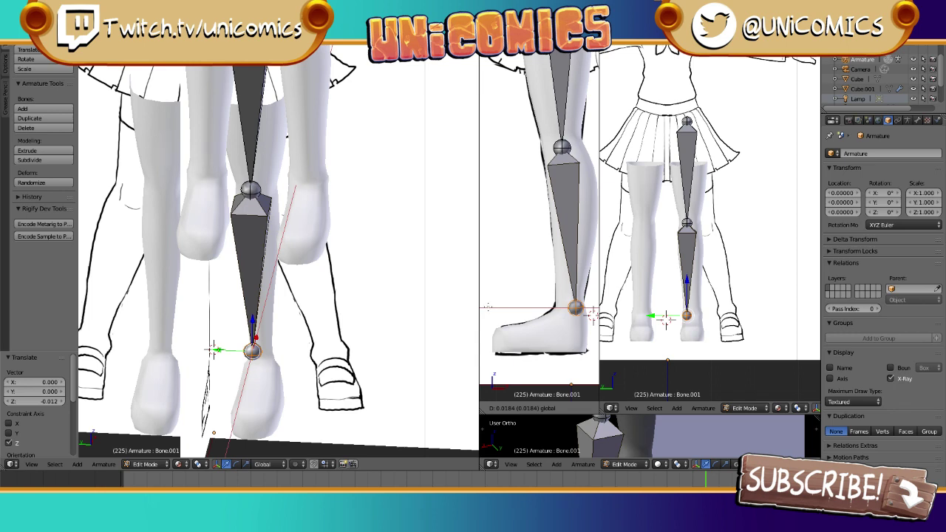
pyautogui.click(487, 306)
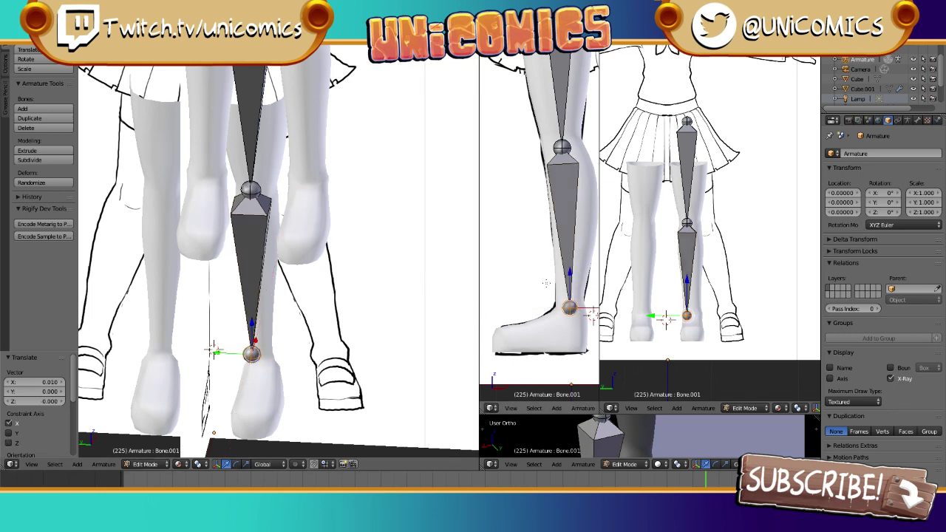
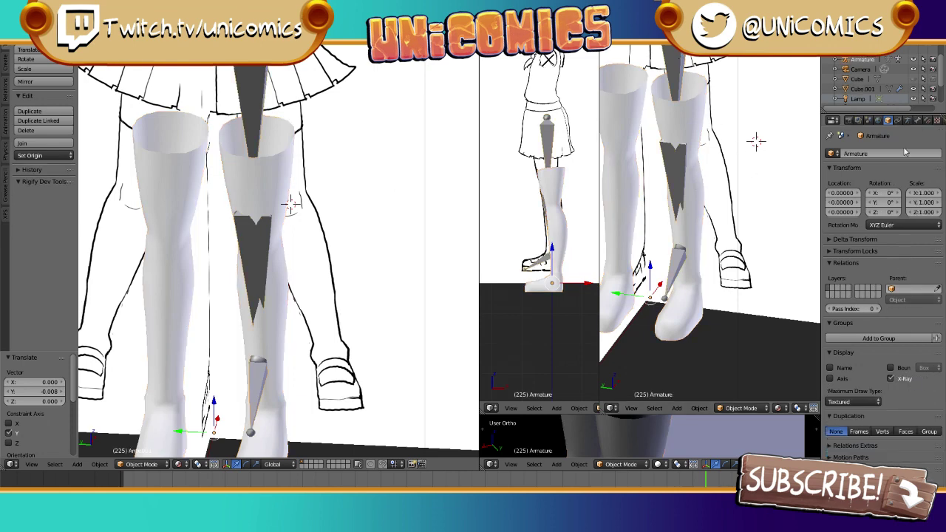
# Set the armature's bone display to Wire, keeping its X-Ray display on
pyautogui.click(908, 121)
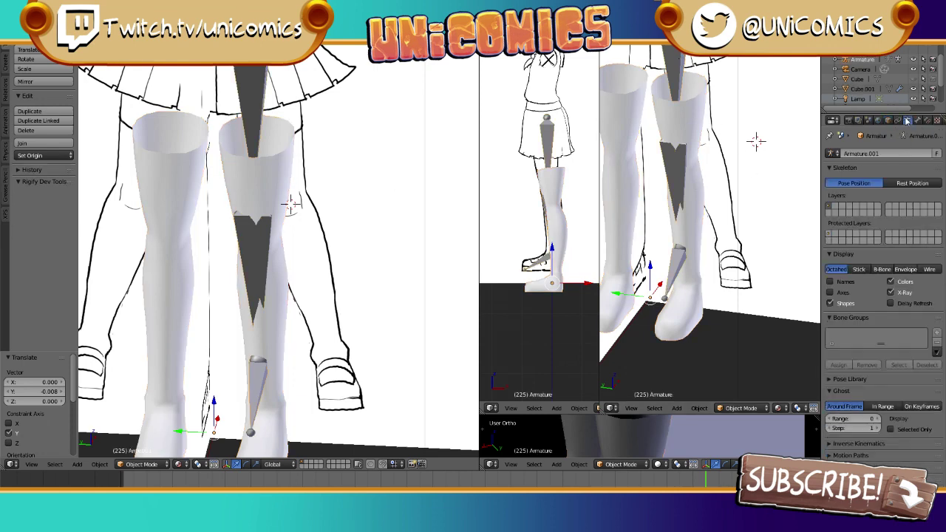
pyautogui.click(905, 293)
pyautogui.click(904, 293)
pyautogui.click(905, 292)
pyautogui.click(905, 292)
pyautogui.click(925, 271)
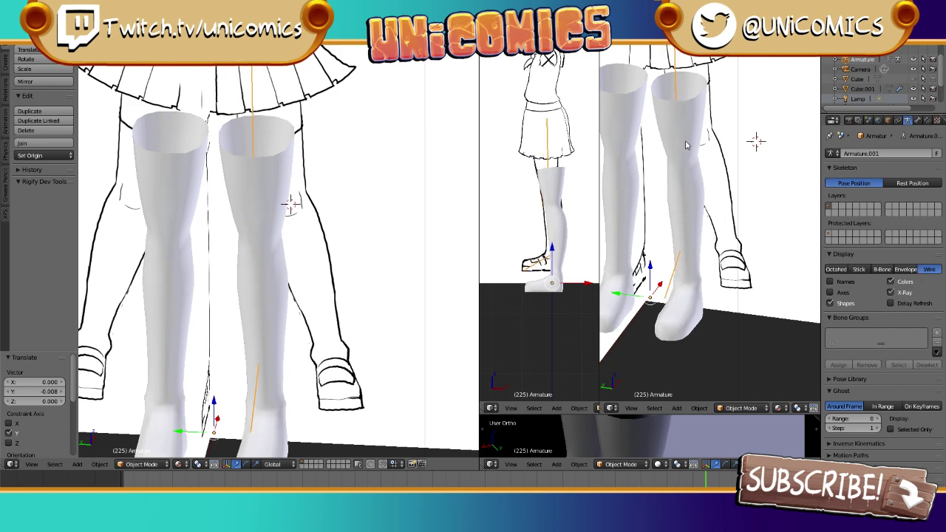
# Move the whole armature about 0.070 down along Z to bring the foot bone into the foot
pyautogui.moveTo(686, 145); pyautogui.dragTo(654, 206, button='middle')
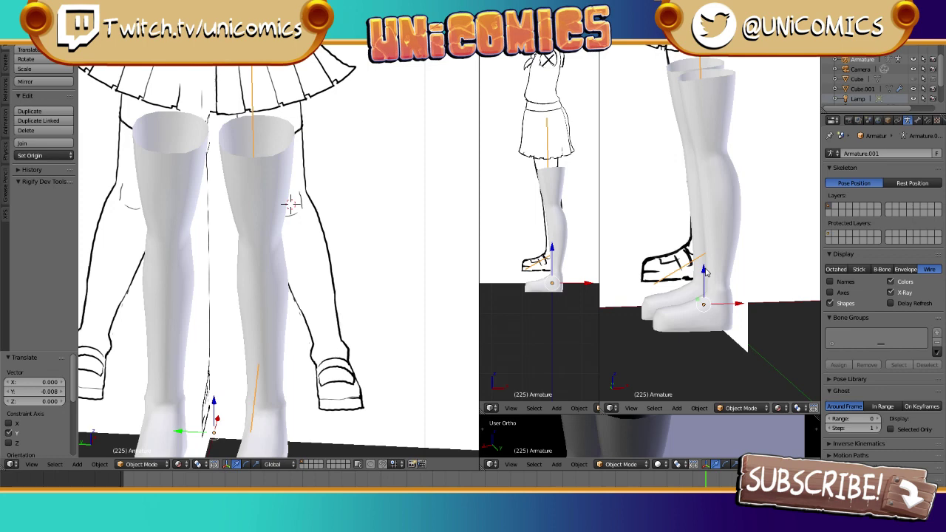
pyautogui.press('g')
pyautogui.press('z')
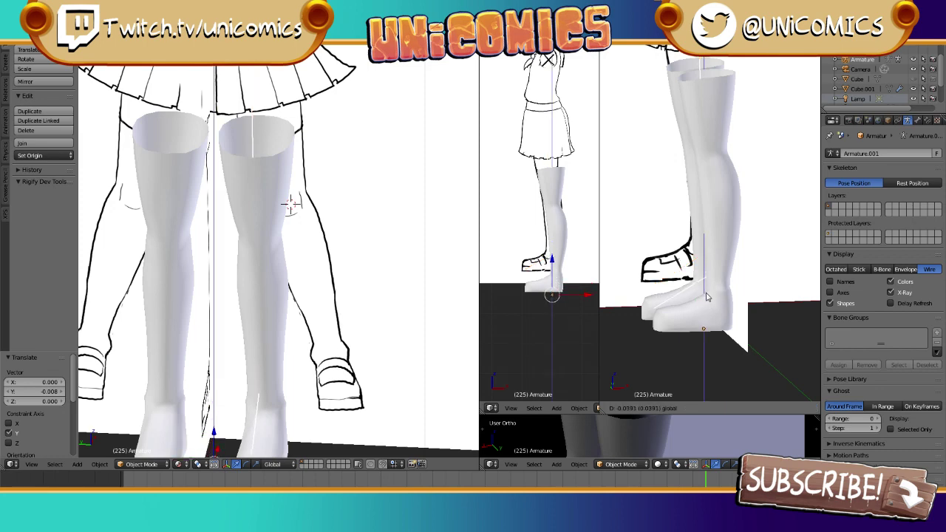
pyautogui.moveTo(703, 312); pyautogui.dragTo(704, 310)
# Turn off X-Ray display for the leg mesh Cube.001
pyautogui.rightClick(718, 299)
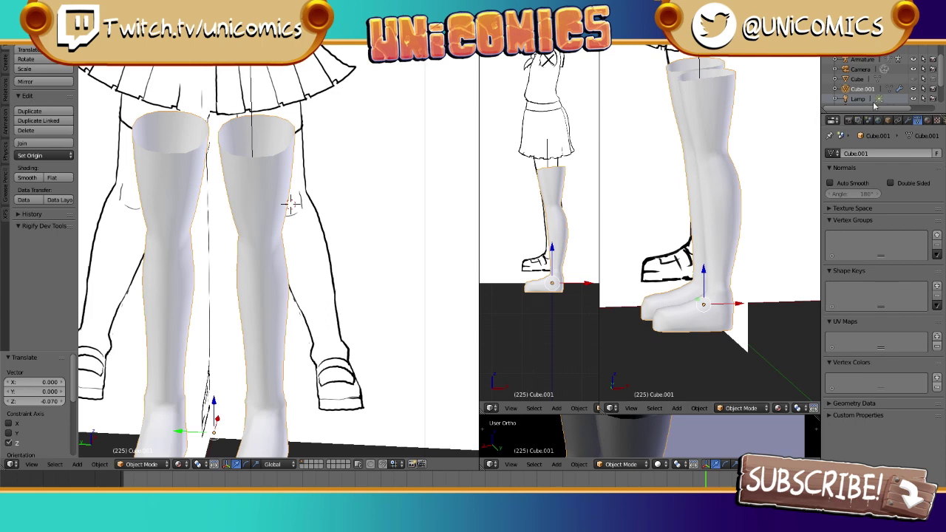
pyautogui.click(888, 121)
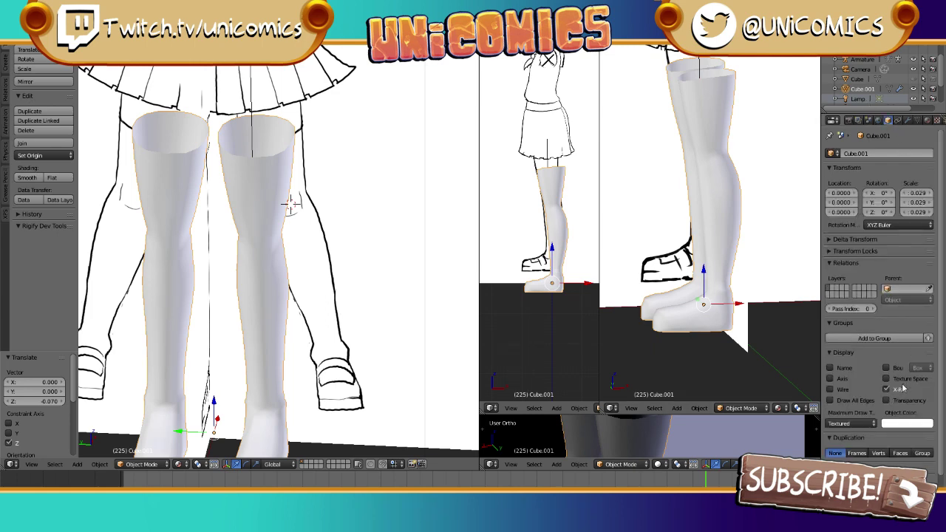
pyautogui.click(901, 389)
pyautogui.moveTo(691, 224); pyautogui.dragTo(750, 234, button='middle')
# Hide the reference drawings in the viewports, leaving the leg mesh and armature visible
pyautogui.scroll(-2, 876, 103)
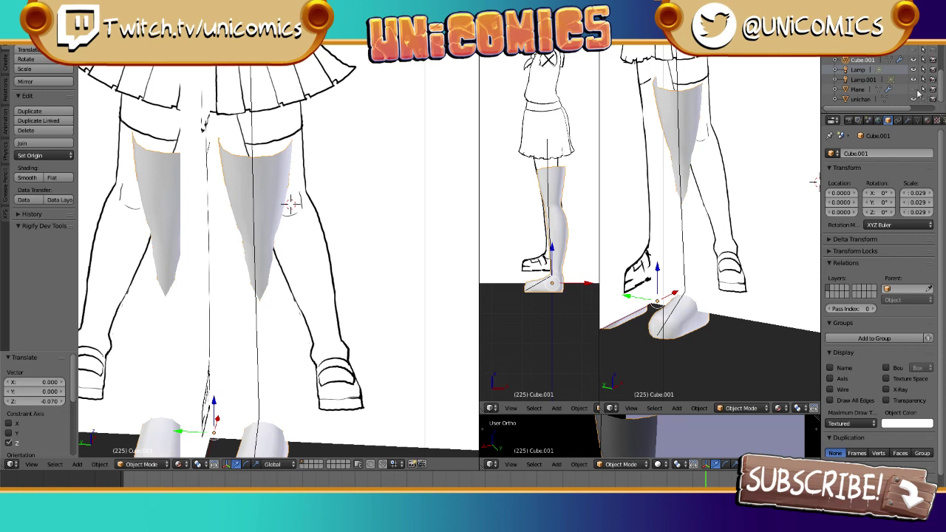
pyautogui.click(914, 99)
pyautogui.click(913, 89)
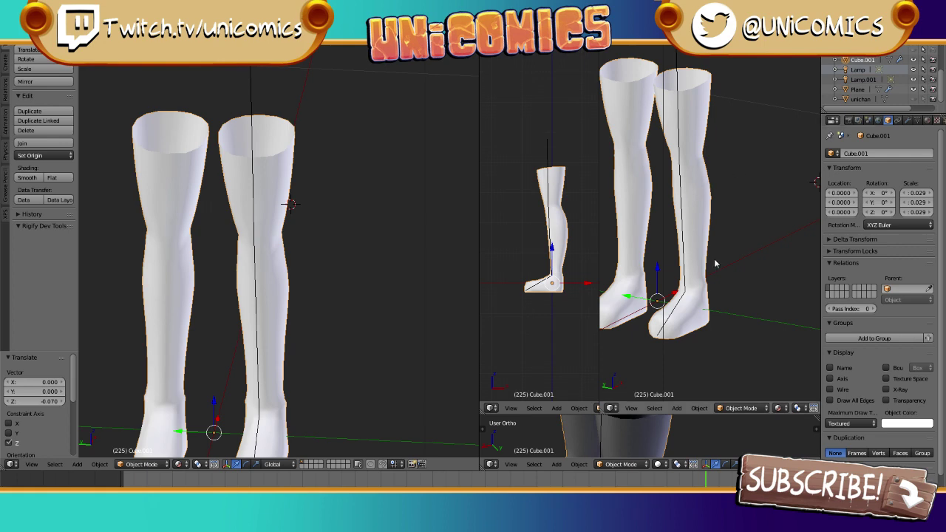
# Move the armature about 0.022 down along Z and about 0.013 along X
pyautogui.moveTo(714, 264); pyautogui.dragTo(728, 327, button='middle')
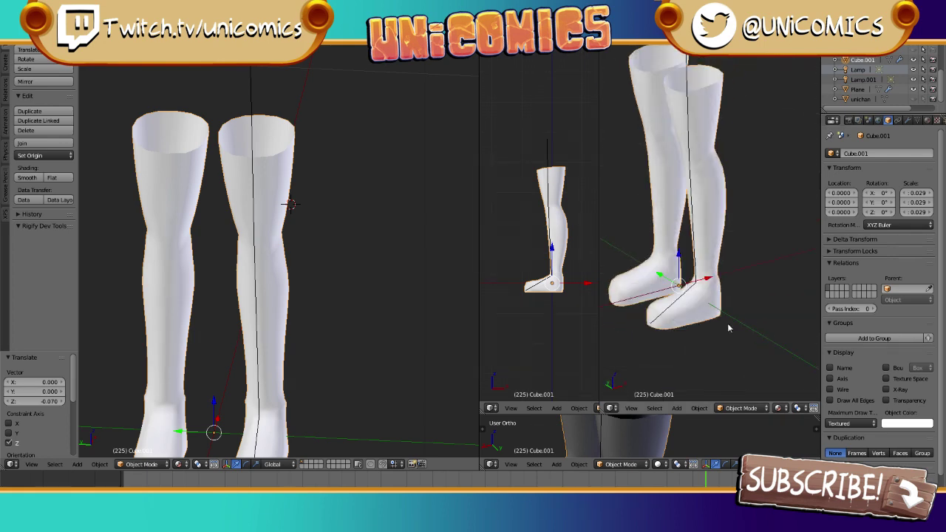
pyautogui.rightClick(689, 296)
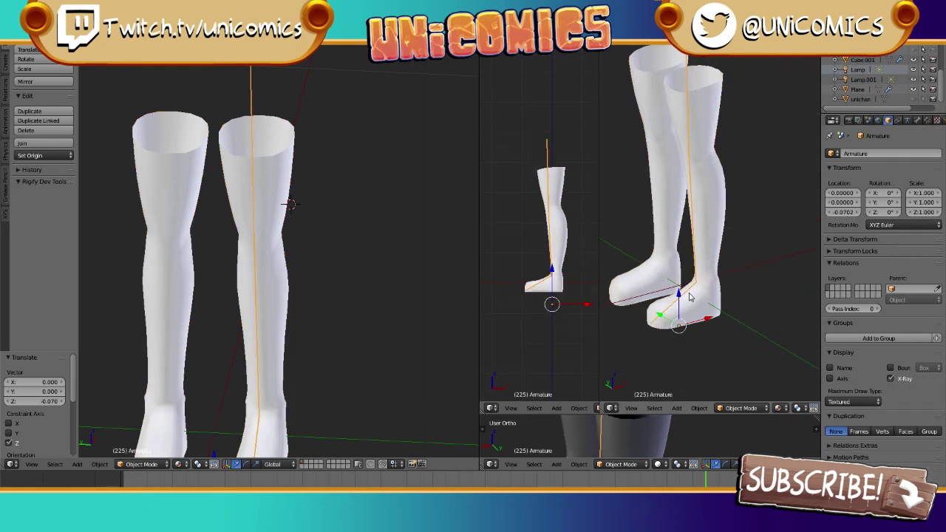
pyautogui.moveTo(668, 284); pyautogui.dragTo(654, 276, button='middle')
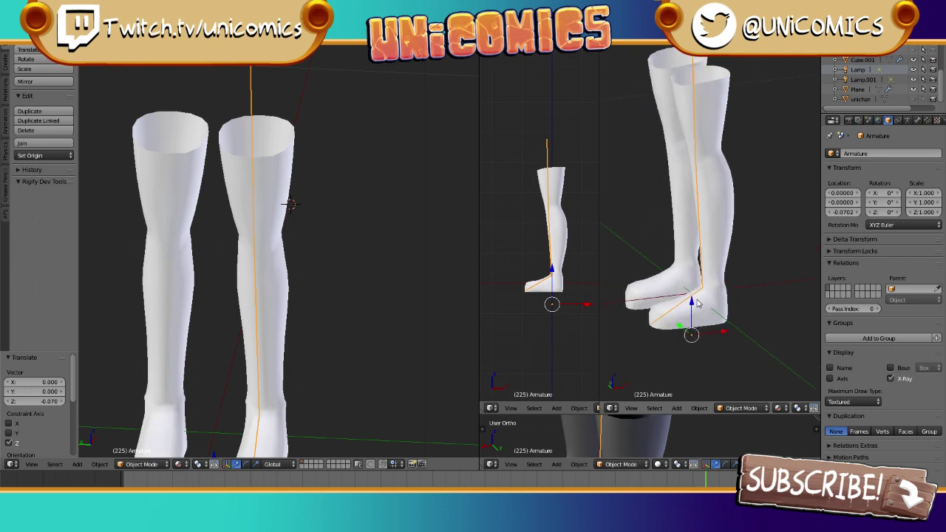
pyautogui.press('g')
pyautogui.press('z')
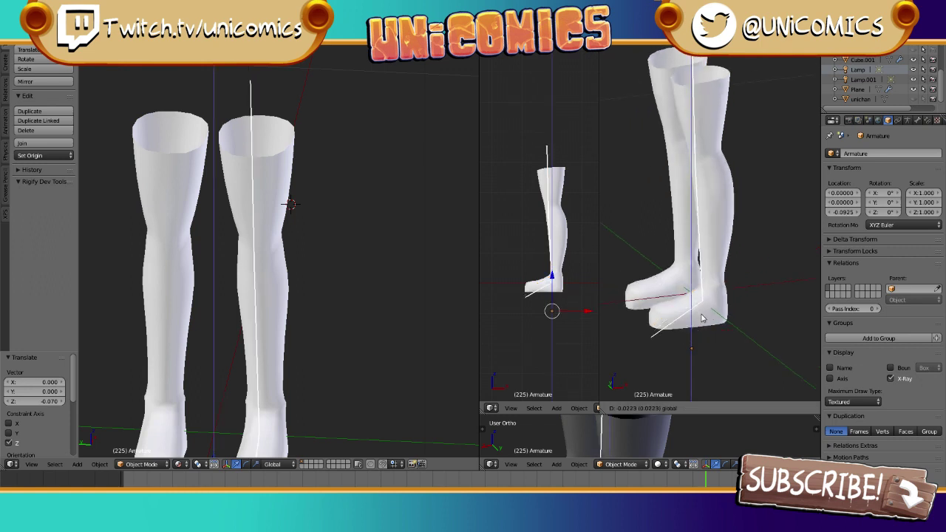
pyautogui.click(742, 334)
pyautogui.press('g')
pyautogui.press('x')
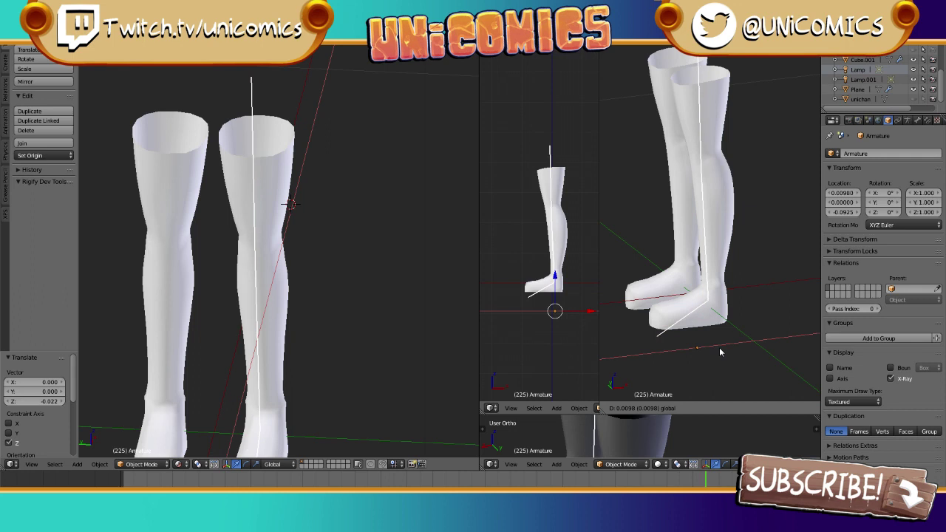
pyautogui.click(722, 353)
# Raise the armature about 0.033 along Z and shift it about 0.007 along X to fit inside the leg
pyautogui.moveTo(715, 294); pyautogui.dragTo(695, 289, button='middle')
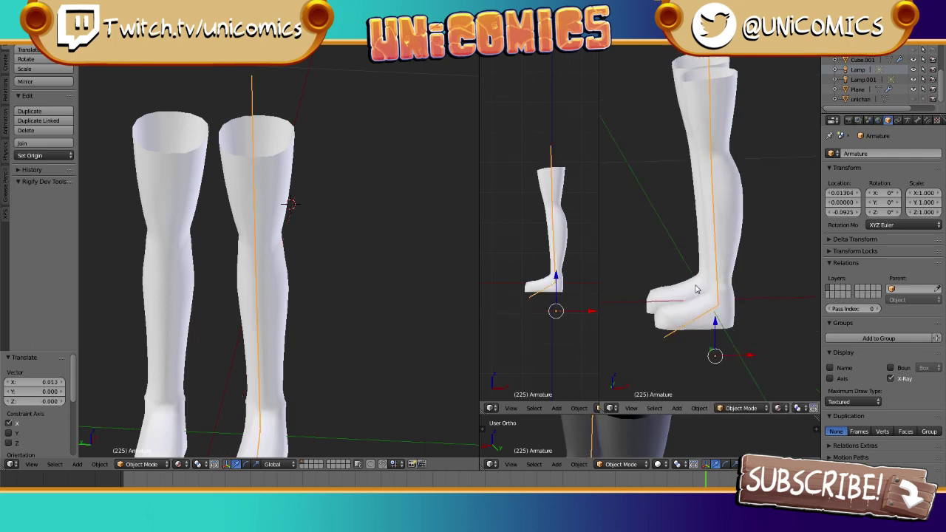
pyautogui.press('g')
pyautogui.press('z')
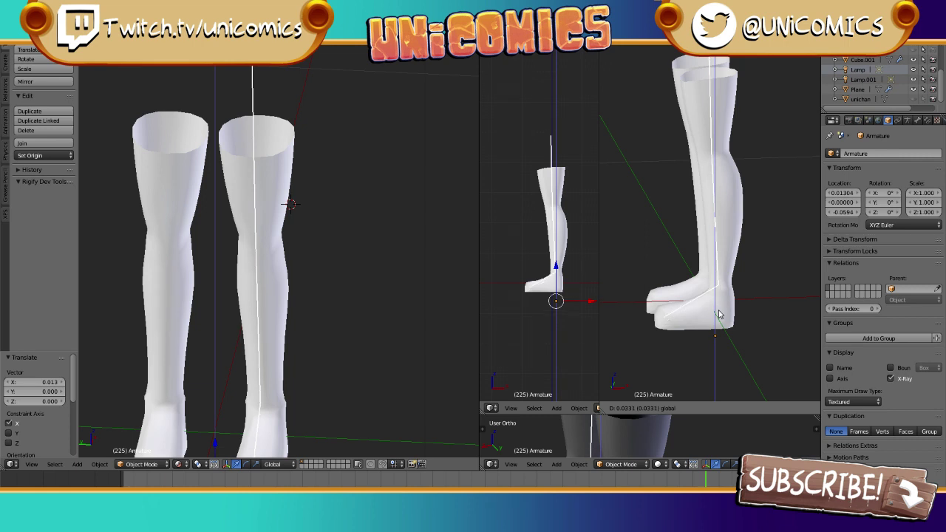
pyautogui.click(719, 315)
pyautogui.press('g')
pyautogui.press('x')
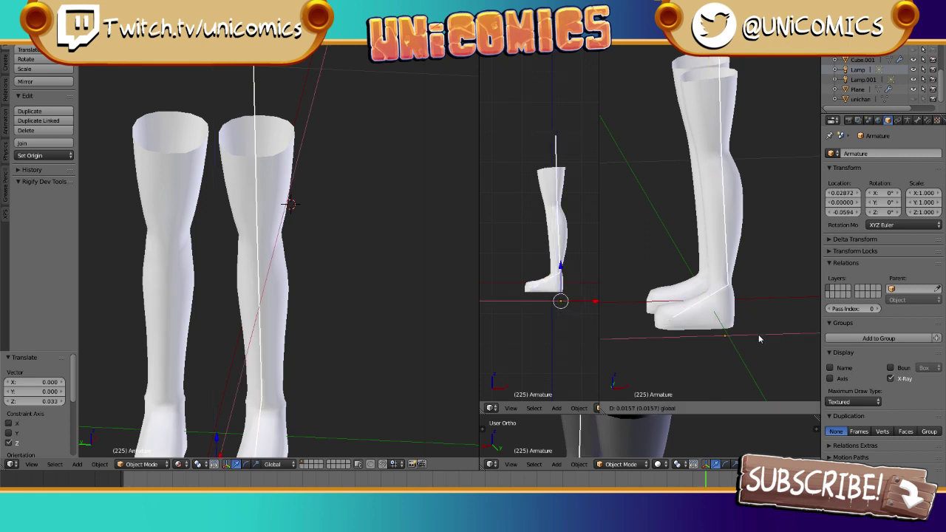
pyautogui.click(753, 335)
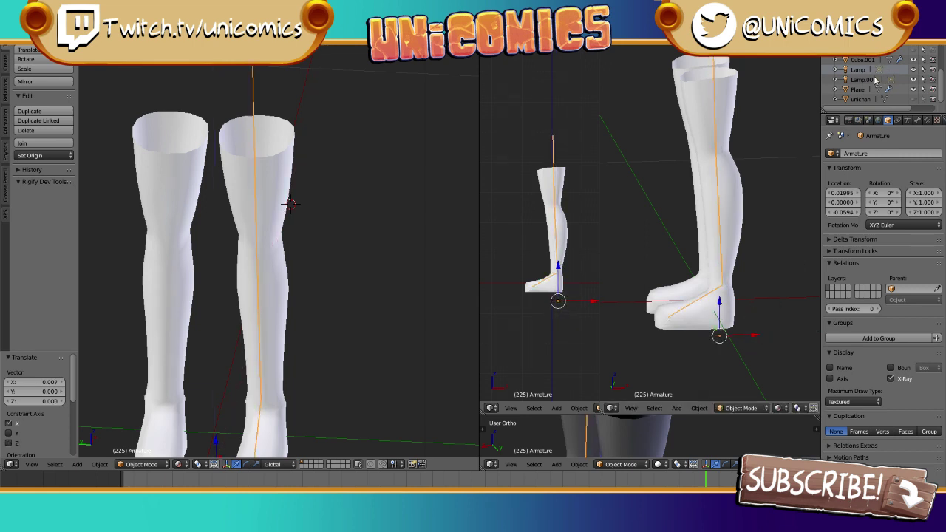
# Parent the leg mesh Cube.001 to the armature with automatic weights, and select the armature
pyautogui.scroll(2, 876, 79)
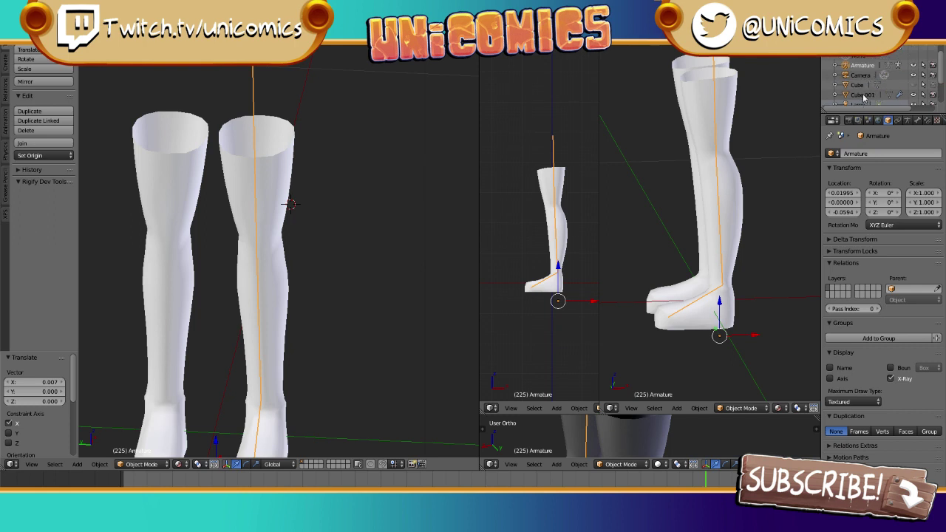
pyautogui.click(862, 95)
pyautogui.moveTo(850, 96); pyautogui.dragTo(852, 66)
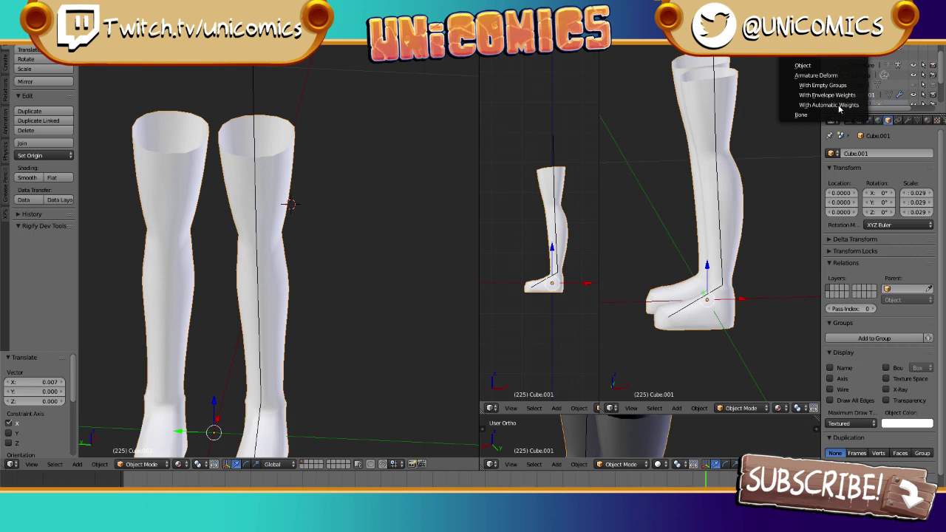
pyautogui.click(839, 107)
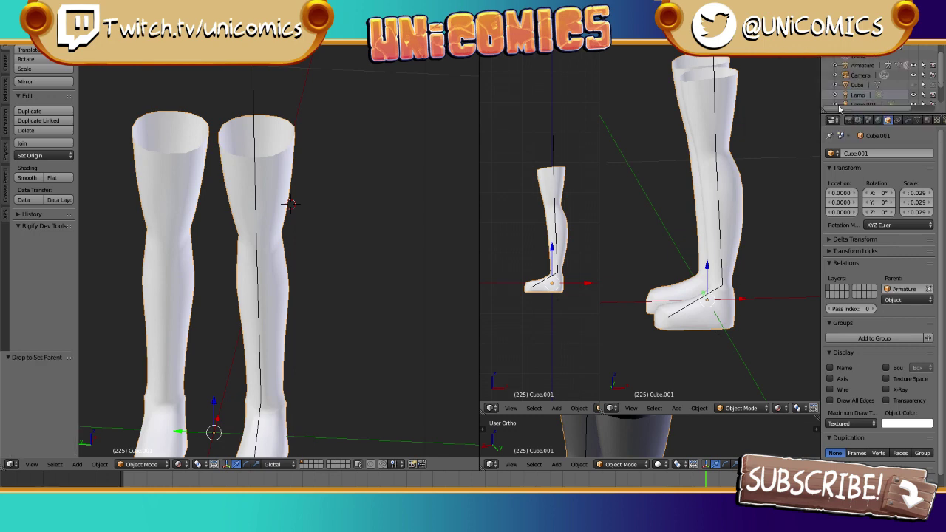
pyautogui.rightClick(724, 283)
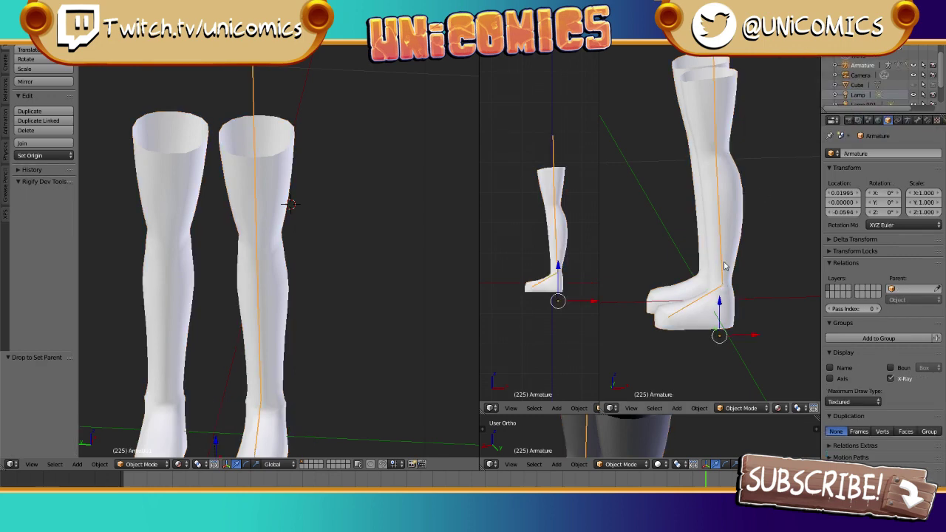
# Switch the armature to Pose Mode and test-rotate the shin bone at the knee, cancelling the rotation
pyautogui.click(740, 408)
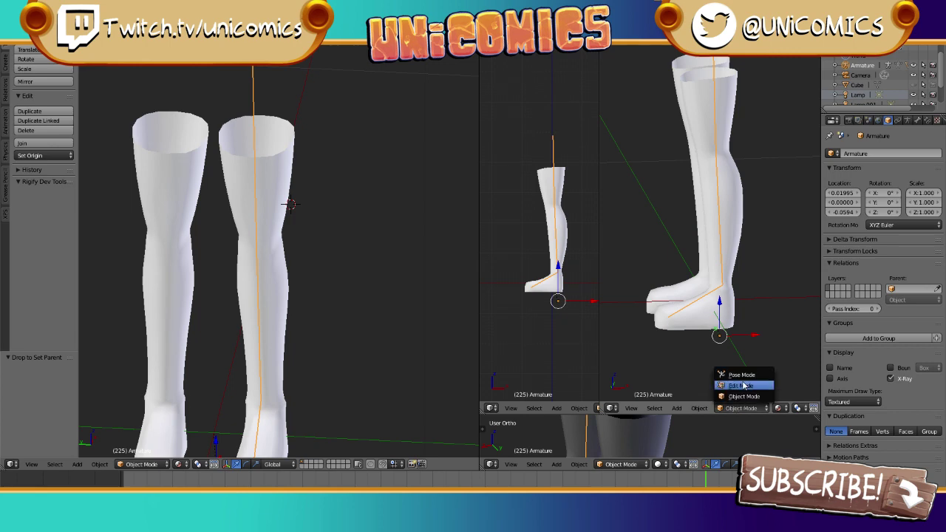
pyautogui.click(742, 376)
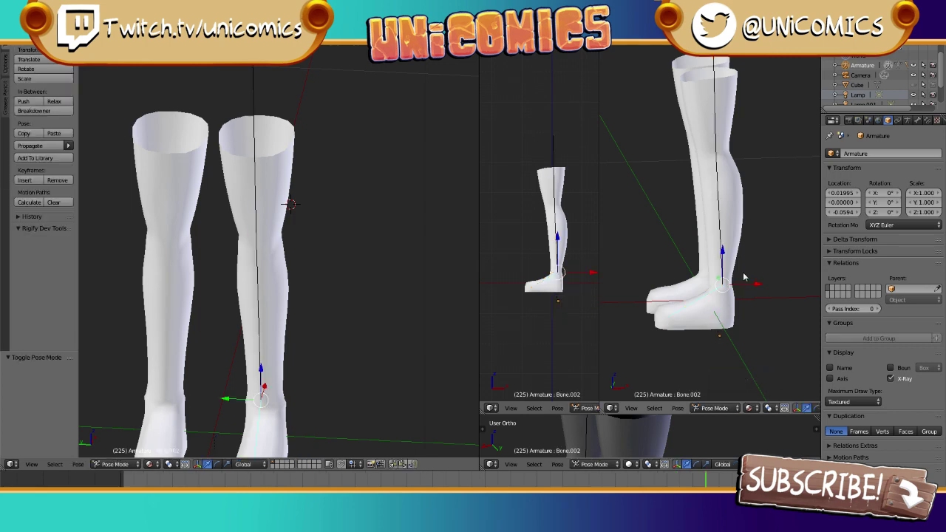
pyautogui.rightClick(729, 193)
pyautogui.moveTo(712, 220); pyautogui.dragTo(765, 228, button='middle')
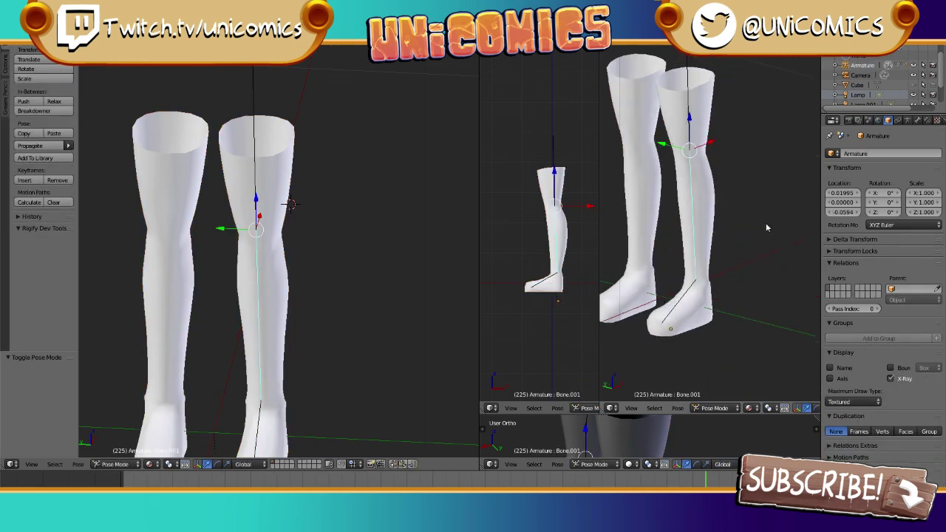
pyautogui.press('r')
pyautogui.press('x')
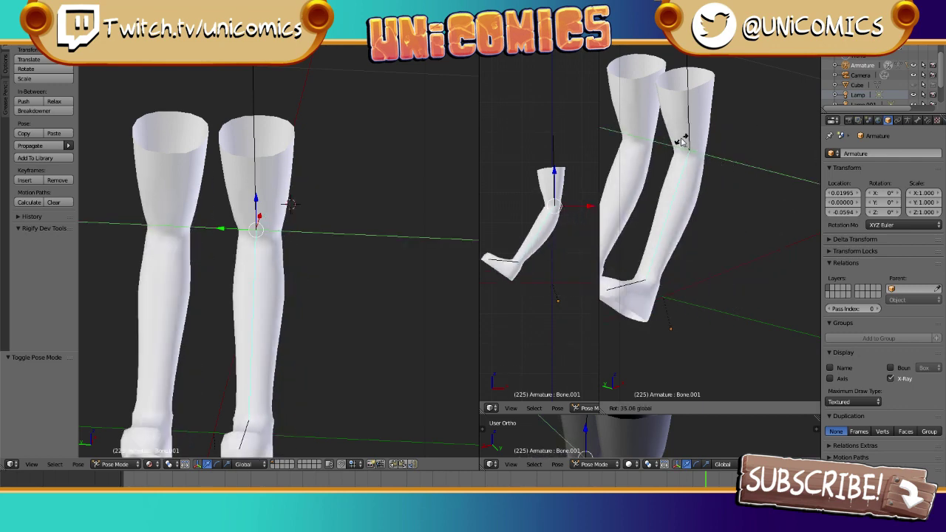
pyautogui.press('Escape')
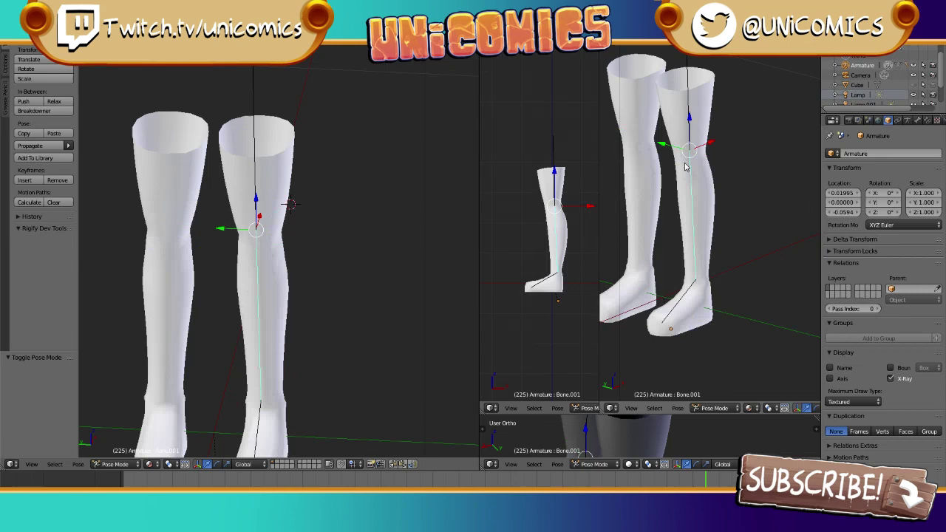
# Select the leg mesh Cube.001 in Object Mode and apply its Mirror modifier
pyautogui.click(908, 120)
pyautogui.click(916, 121)
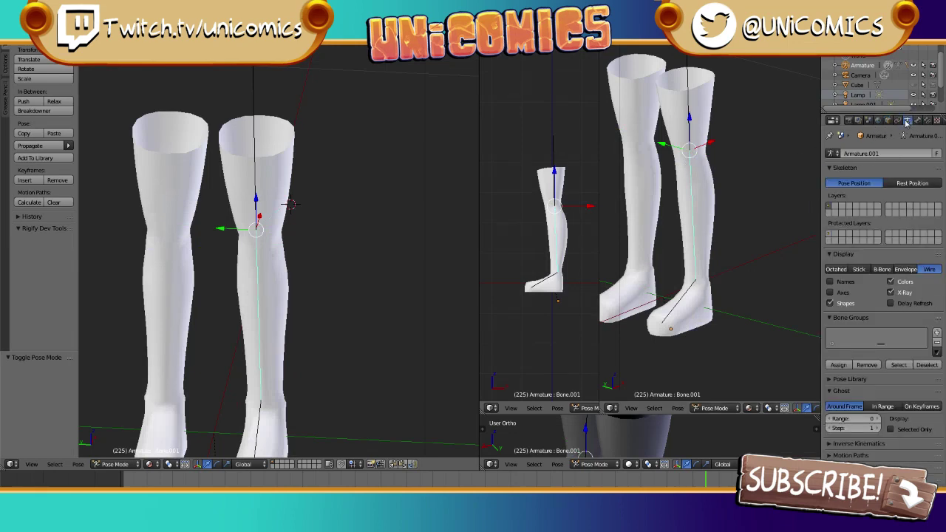
pyautogui.click(879, 121)
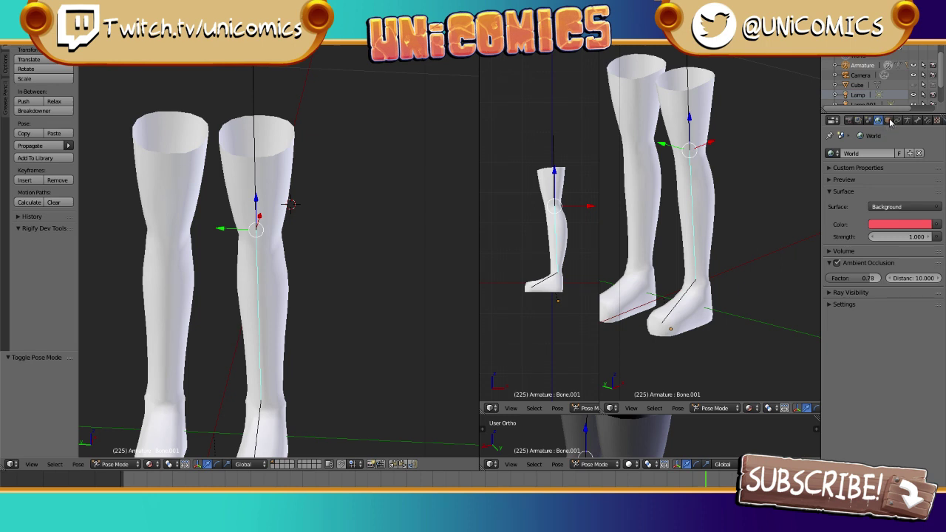
pyautogui.click(887, 121)
pyautogui.scroll(-2, 920, 123)
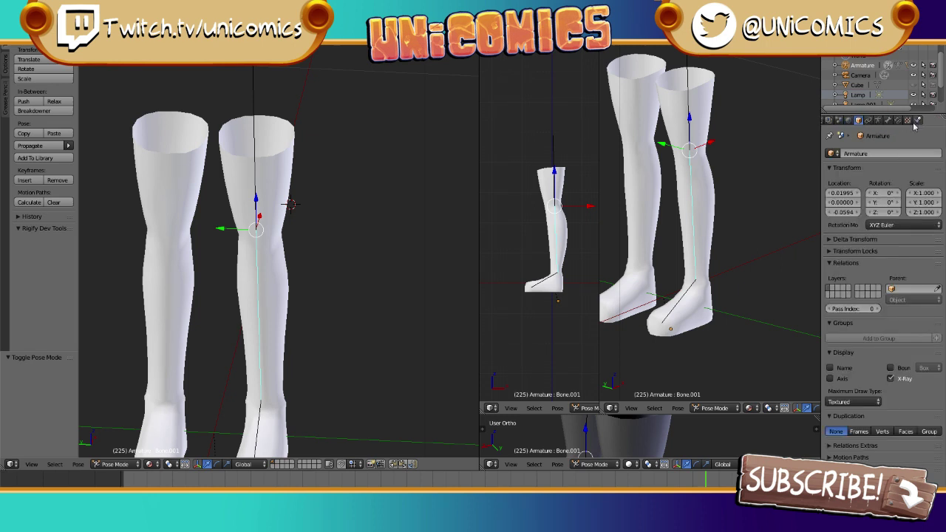
pyautogui.hotkey('ctrl', 'Tab')
pyautogui.rightClick(706, 206)
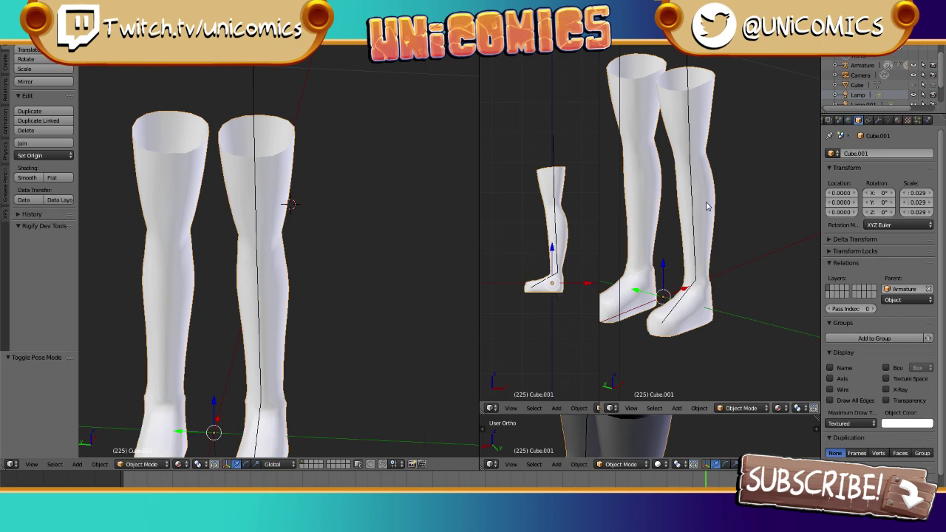
pyautogui.click(877, 122)
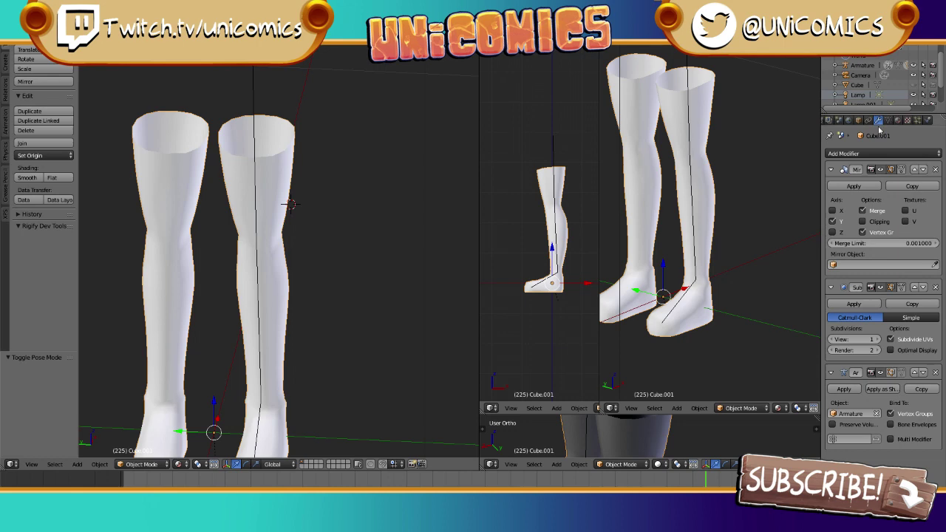
pyautogui.click(870, 186)
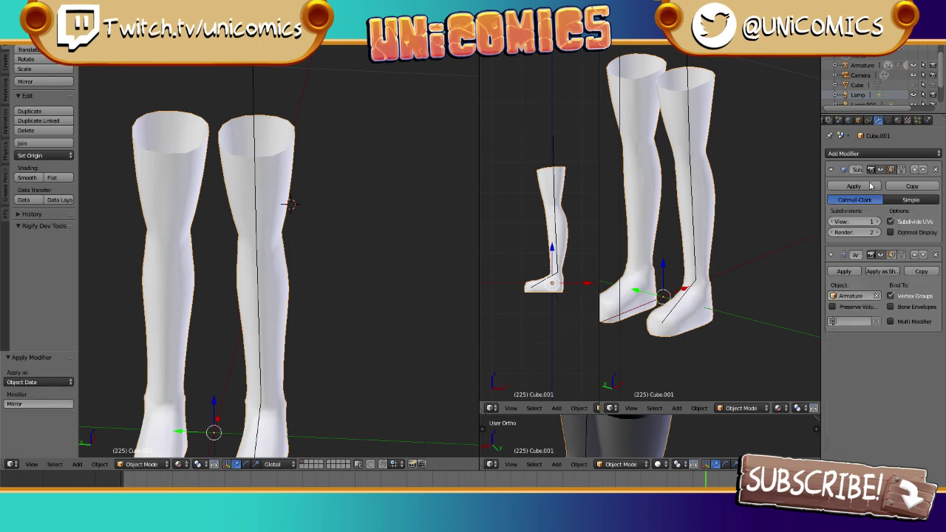
# Try rotating the shin bone to test the knee bend on both legs, and return to the leg mesh selection
pyautogui.rightClick(694, 216)
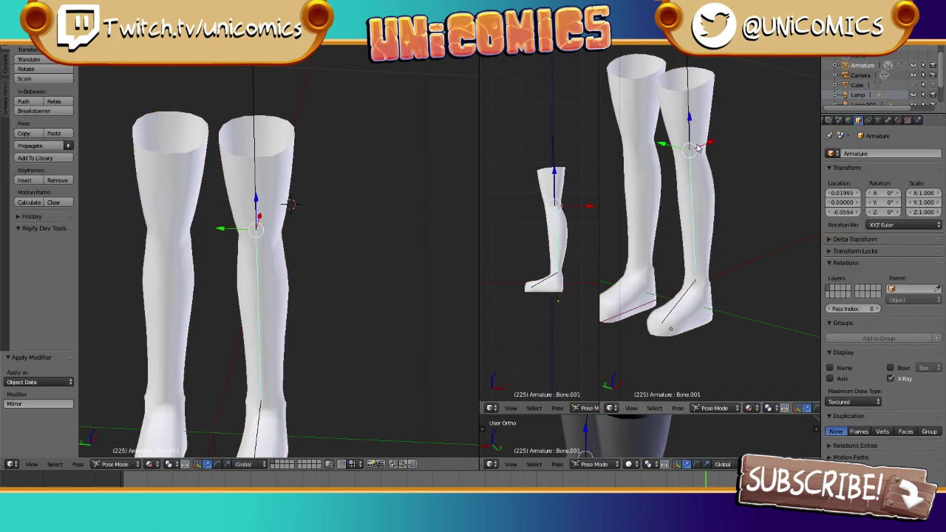
pyautogui.press('r')
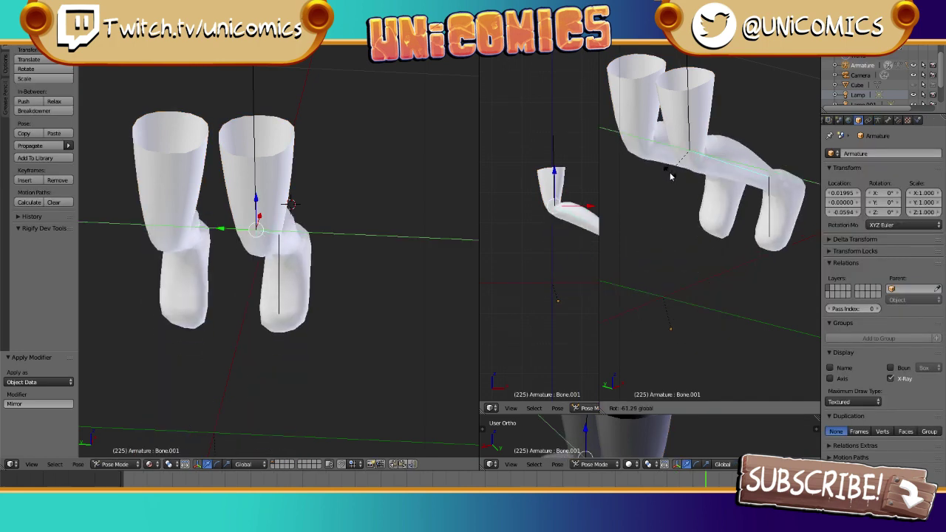
pyautogui.press('Escape')
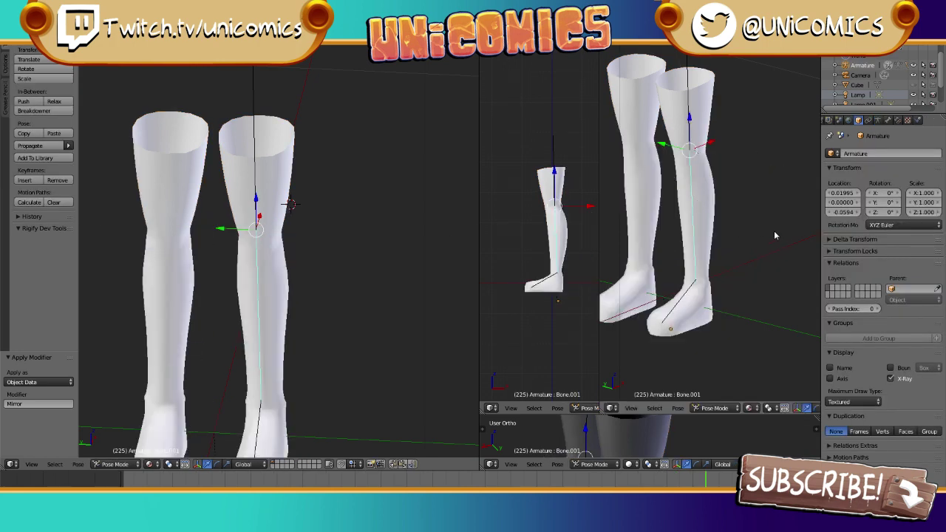
pyautogui.hotkey('ctrl', 'z')
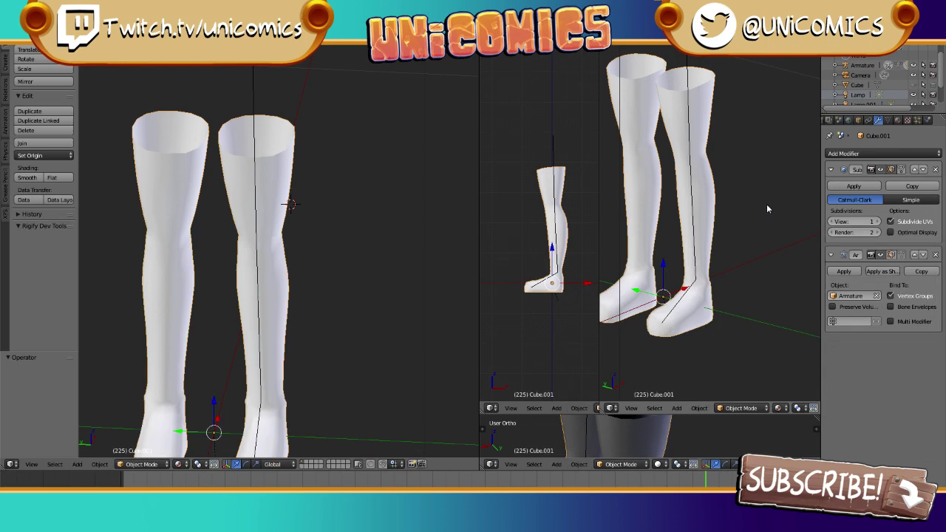
# Toggle the viewport smoothing from the leg mesh's subdivision modifier, and undo back to before the Mirror modifier was applied
pyautogui.click(878, 169)
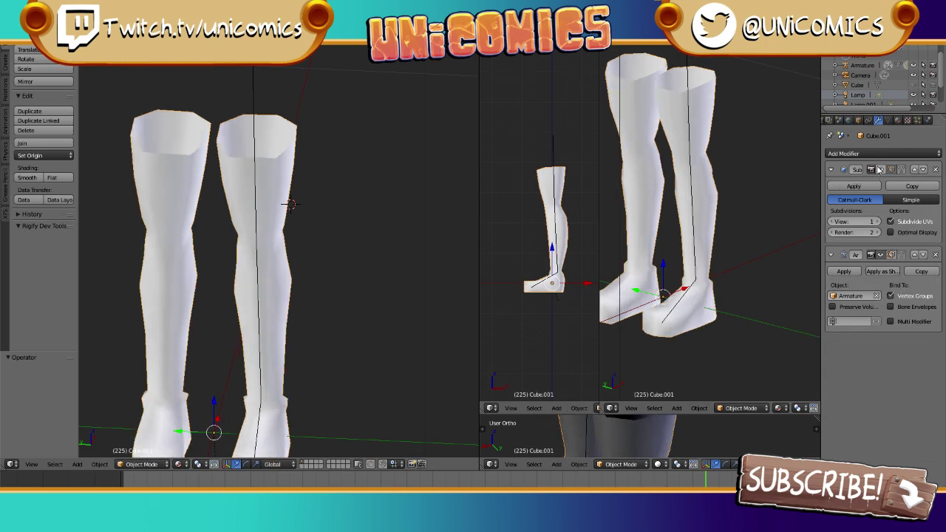
pyautogui.click(880, 169)
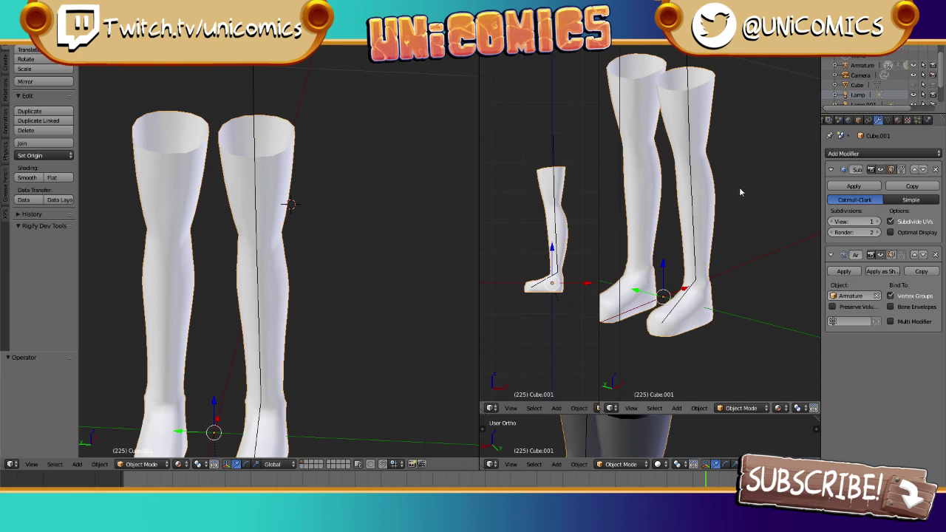
pyautogui.click(880, 255)
pyautogui.hotkey('ctrl', '0')
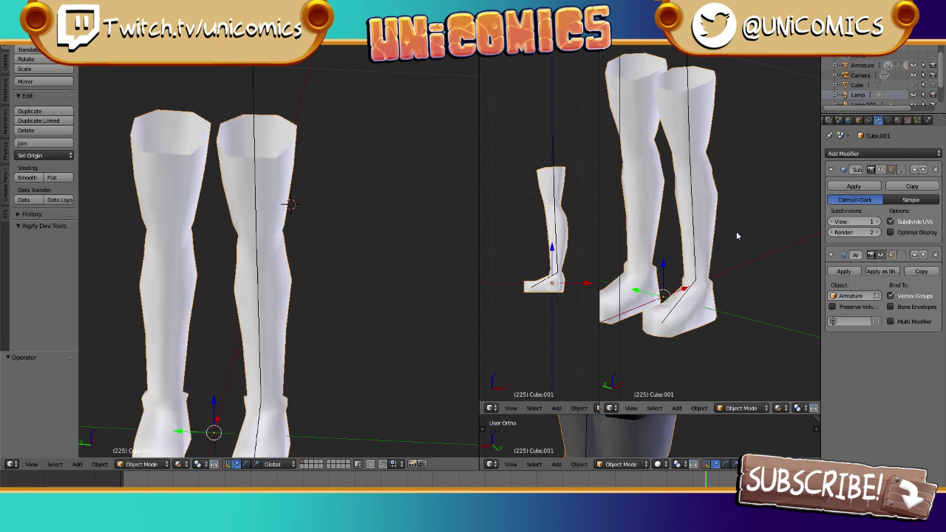
pyautogui.hotkey('ctrl', '1')
pyautogui.hotkey('ctrl', 'z')
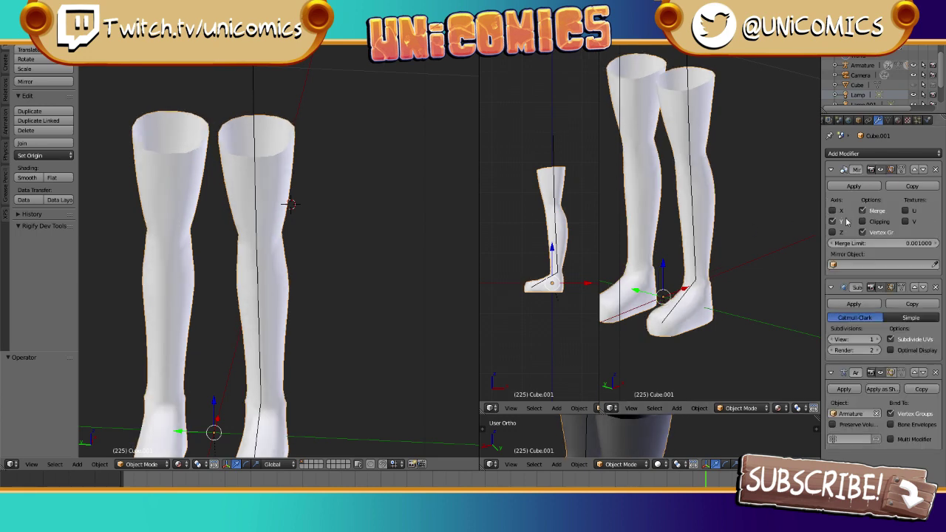
# Disable the Mirror modifier's viewport display on the leg mesh, and test-bend the shin bone about the Y axis
pyautogui.click(881, 170)
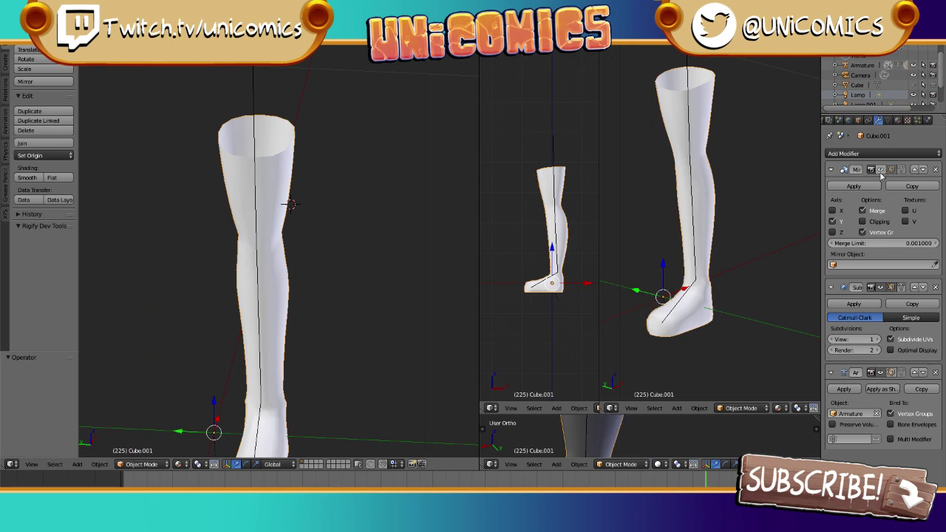
pyautogui.rightClick(699, 238)
pyautogui.press('r')
pyautogui.press('y')
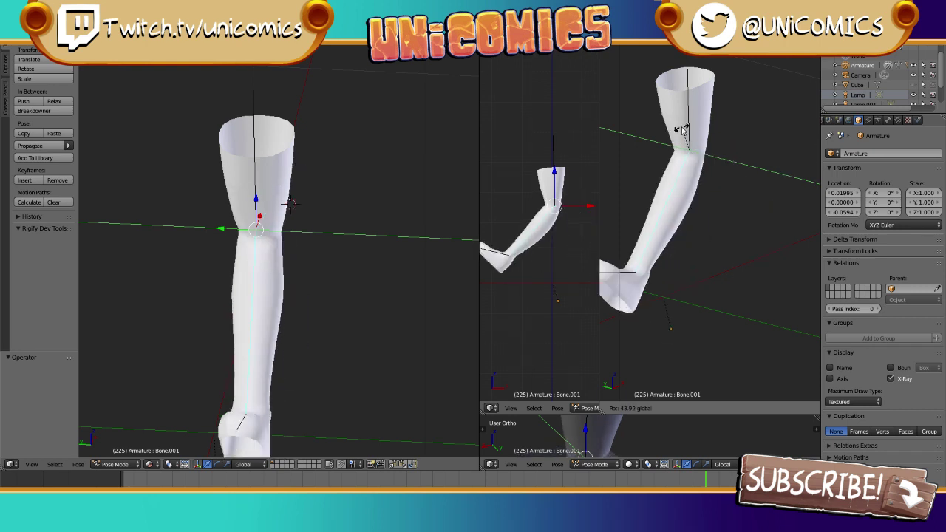
pyautogui.press('Escape')
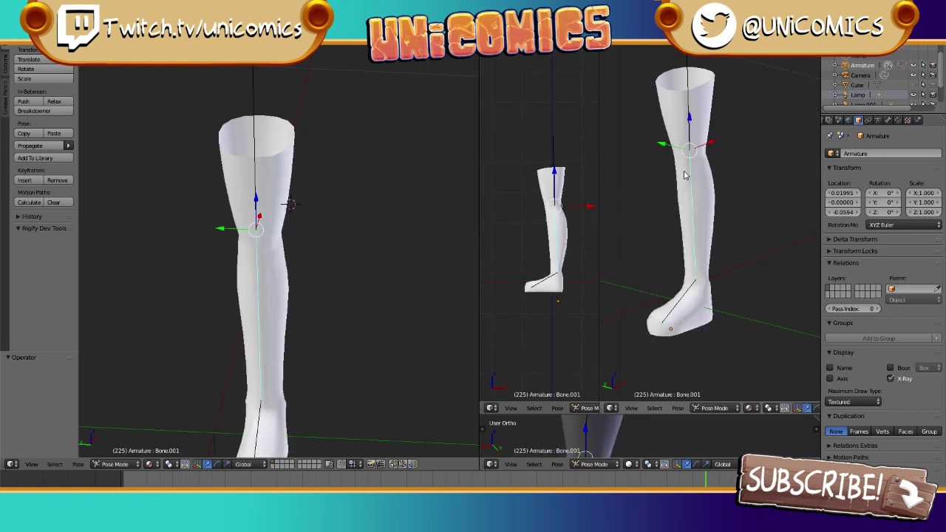
# Rotate the foot bone about the Y axis at the ankle until the foot swings down and behind the leg
pyautogui.rightClick(683, 296)
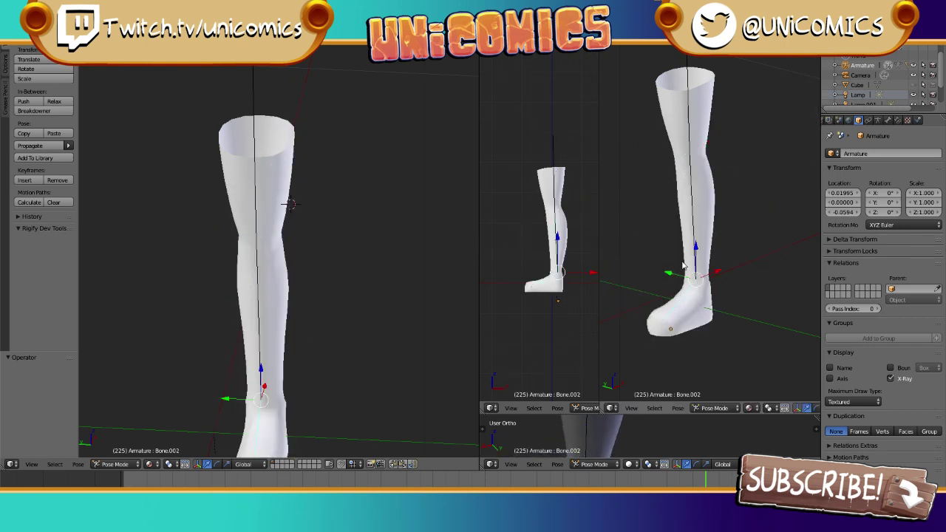
pyautogui.press('r')
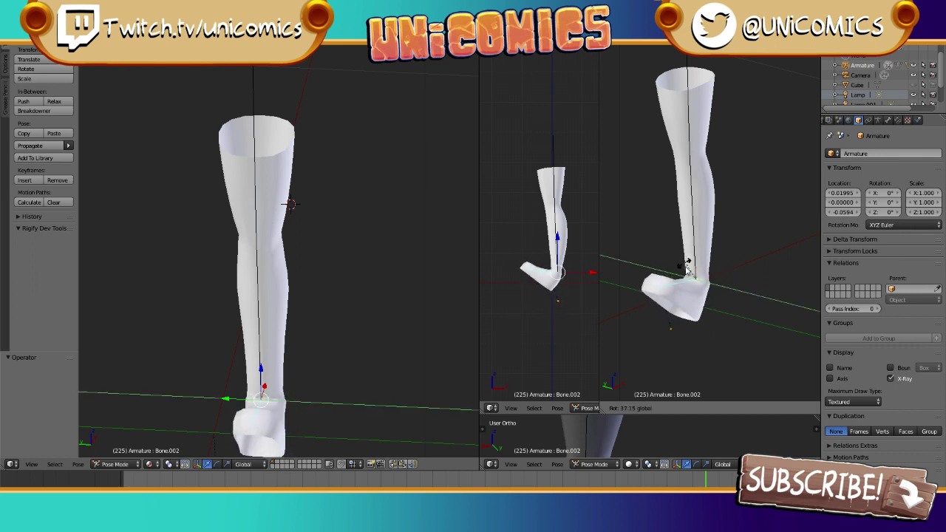
pyautogui.click(691, 298)
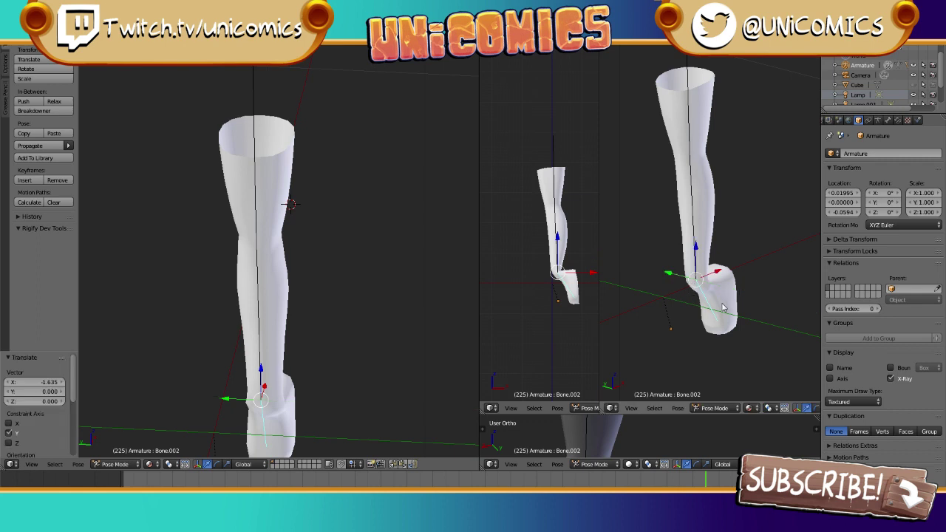
# Select the leg mesh Cube.001 and switch it to Weight Paint mode for work on the bent ankle
pyautogui.scroll(5, 588, 328)
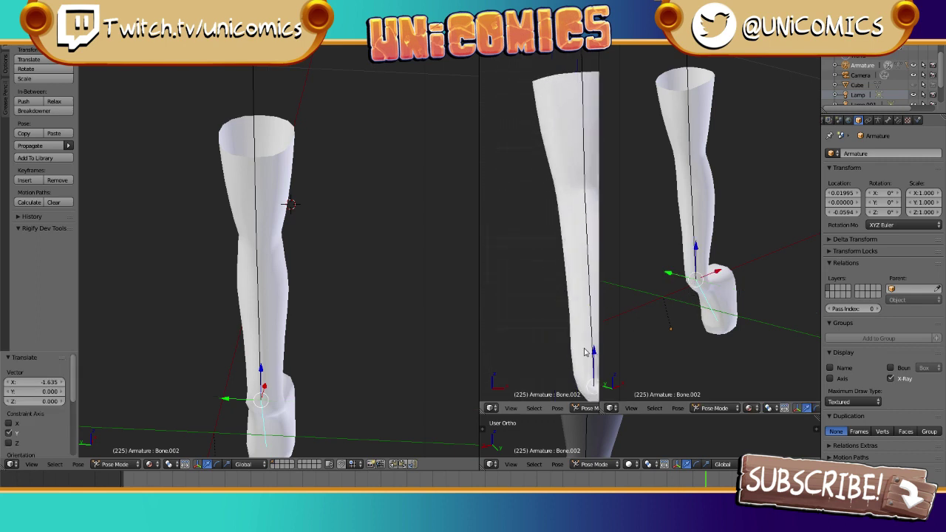
pyautogui.keyDown('shift'); pyautogui.moveTo(571, 341); pyautogui.dragTo(591, 204, button='middle'); pyautogui.keyUp('shift')
pyautogui.keyDown('shift'); pyautogui.moveTo(469, 206); pyautogui.dragTo(238, 209, button='middle'); pyautogui.keyUp('shift')
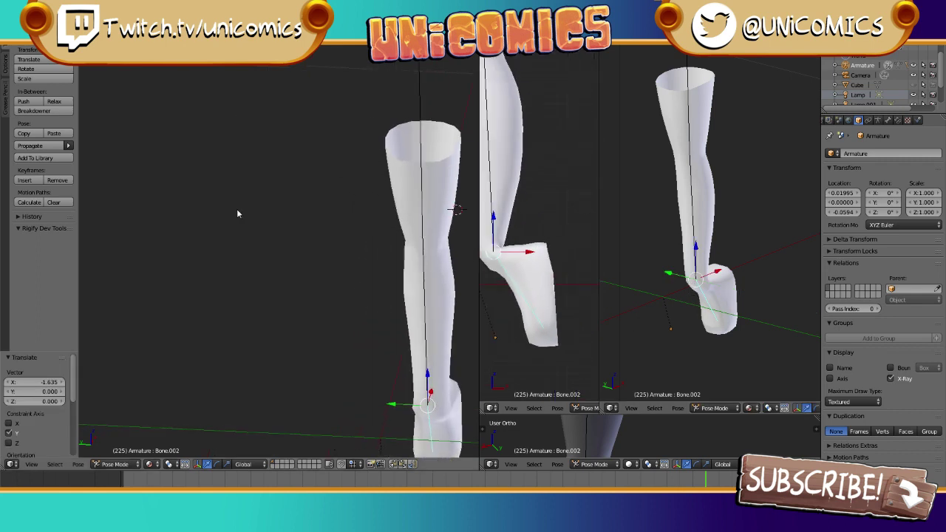
pyautogui.scroll(2, 539, 285)
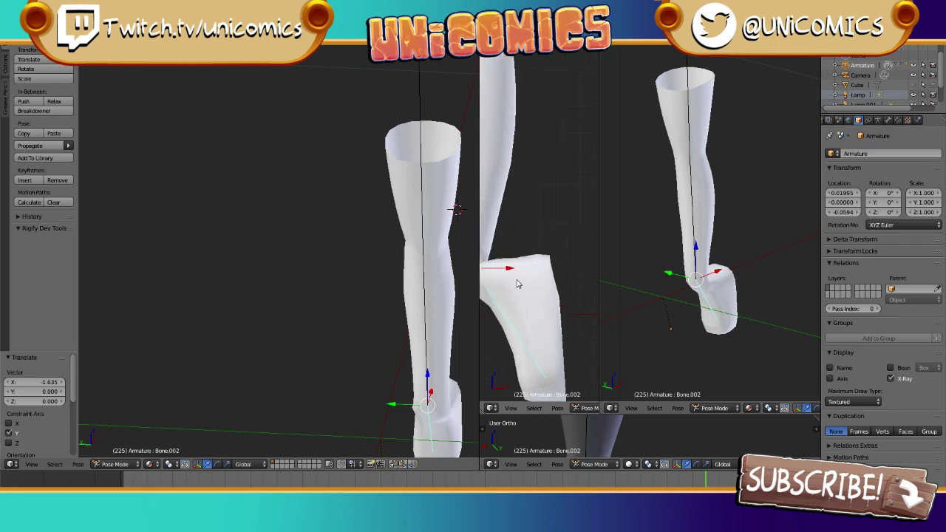
pyautogui.keyDown('shift'); pyautogui.moveTo(506, 269); pyautogui.dragTo(536, 253, button='middle'); pyautogui.keyUp('shift')
pyautogui.rightClick(564, 247)
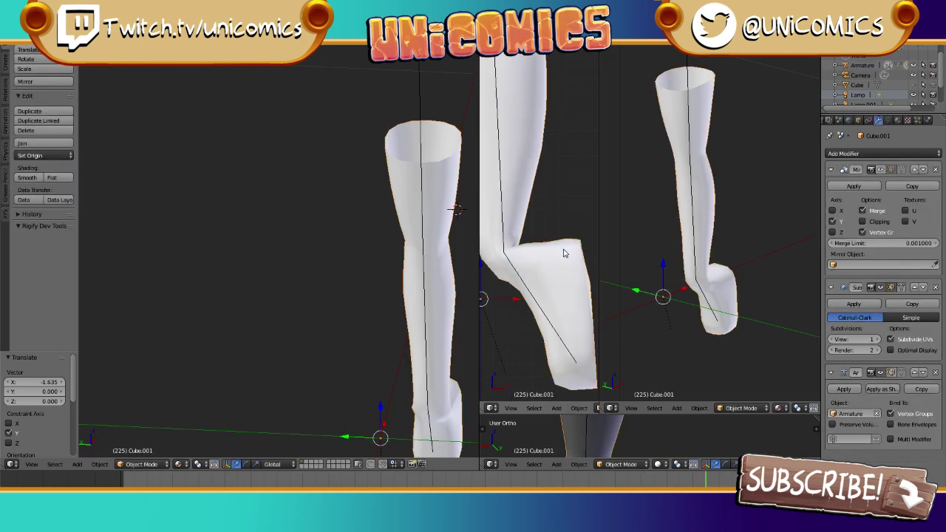
pyautogui.click(738, 412)
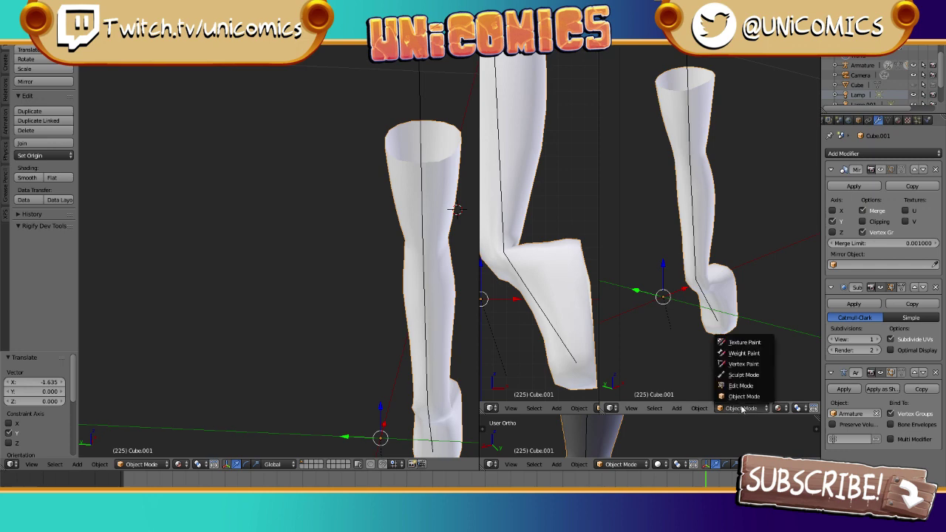
pyautogui.click(740, 353)
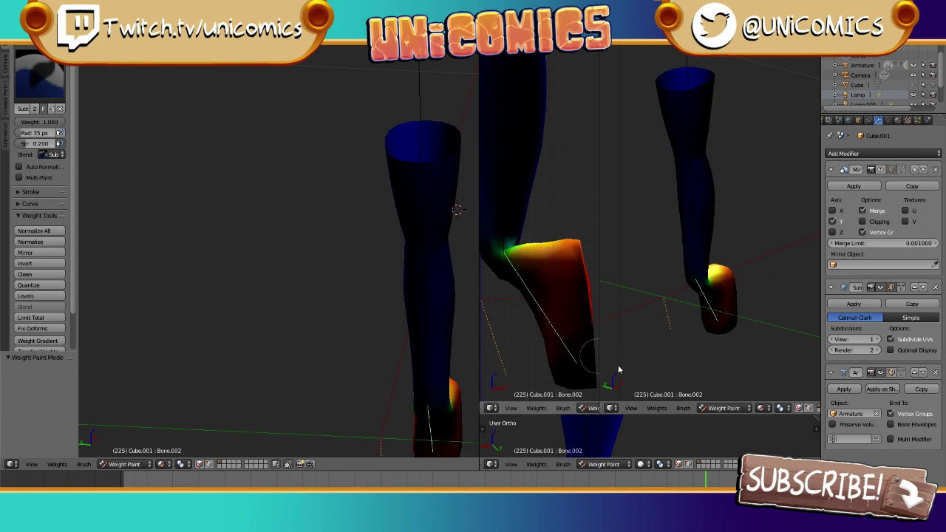
# Paint the foot bone's weights around the heel with the Subtract brush, undoing the last stroke
pyautogui.moveTo(509, 250)
pyautogui.mouseDown()
pyautogui.moveTo(551, 245)
pyautogui.moveTo(519, 252)
pyautogui.mouseUp()
pyautogui.hotkey('ctrl', 'z')
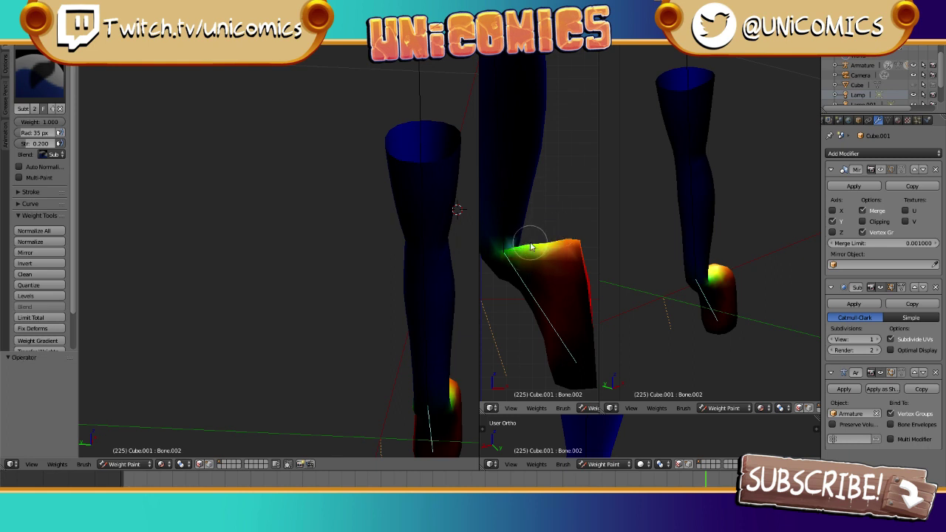
# Raise the foot bone's weights around the heel with the Add brush at 0.200 strength, undoing the first stroke across the ankle
pyautogui.moveTo(547, 239)
pyautogui.mouseDown(button='middle')
pyautogui.moveTo(519, 249)
pyautogui.moveTo(502, 238)
pyautogui.moveTo(469, 261)
pyautogui.mouseUp(button='middle')
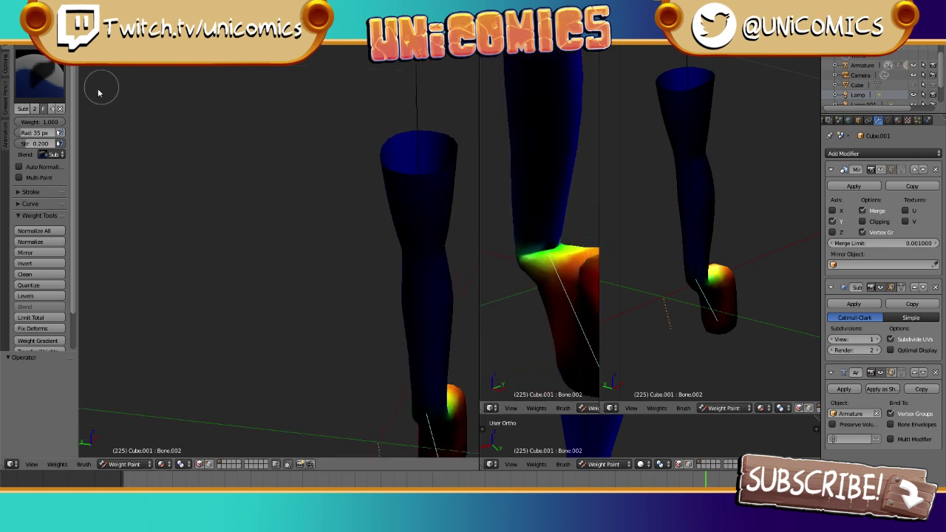
pyautogui.click(42, 84)
pyautogui.click(35, 133)
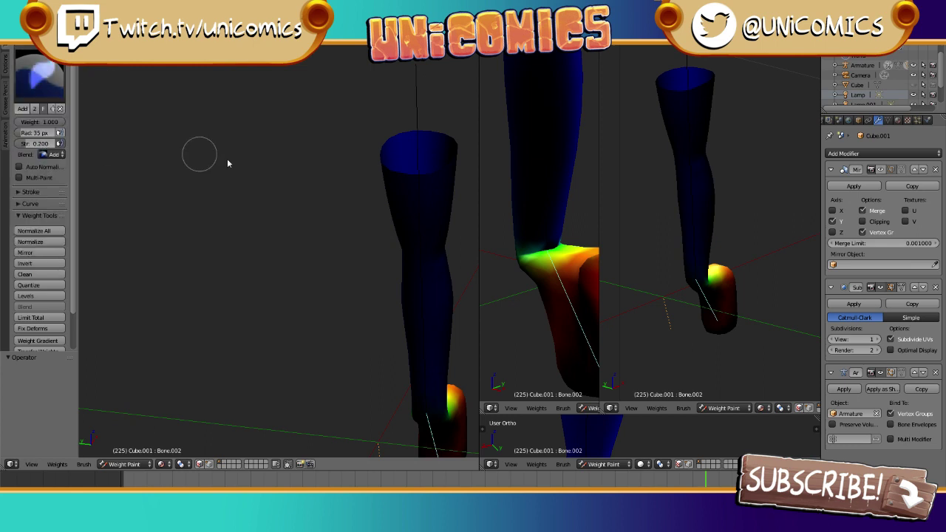
pyautogui.moveTo(521, 256)
pyautogui.mouseDown()
pyautogui.moveTo(565, 232)
pyautogui.moveTo(547, 240)
pyautogui.moveTo(561, 245)
pyautogui.moveTo(543, 249)
pyautogui.moveTo(568, 263)
pyautogui.mouseUp()
pyautogui.hotkey('ctrl', 'z')
pyautogui.moveTo(525, 264)
pyautogui.mouseDown(button='middle')
pyautogui.moveTo(513, 251)
pyautogui.moveTo(554, 243)
pyautogui.mouseUp(button='middle')
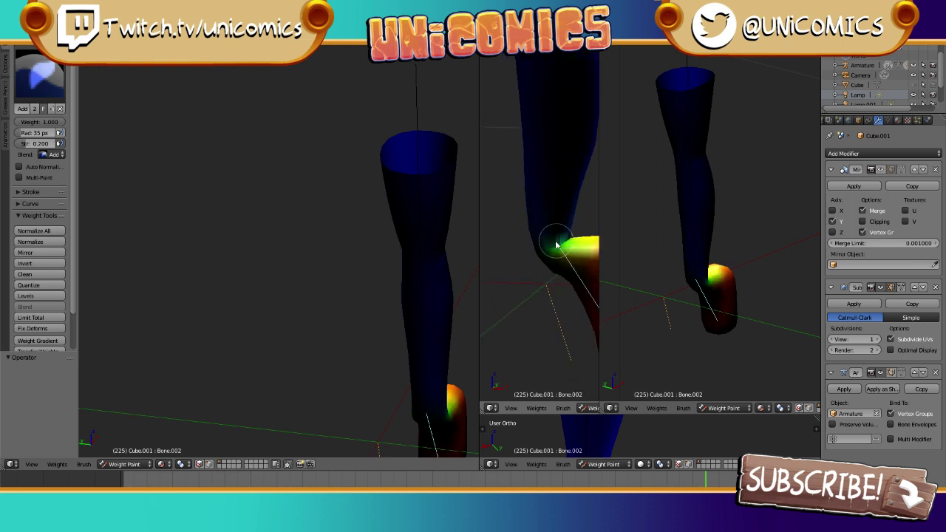
pyautogui.moveTo(497, 246)
pyautogui.keyDown('shift'); pyautogui.mouseDown(button='middle')
pyautogui.moveTo(578, 249)
pyautogui.moveTo(484, 251)
pyautogui.mouseUp(button='middle'); pyautogui.keyUp('shift')
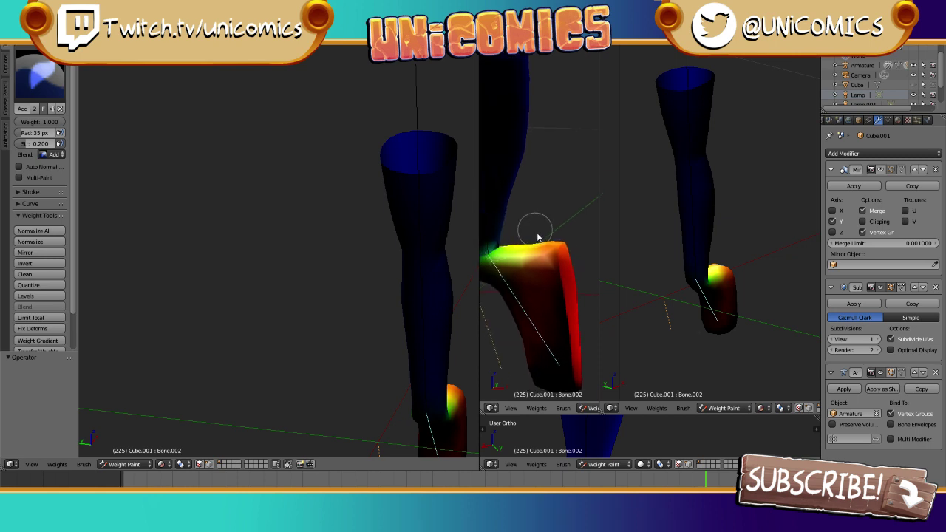
pyautogui.moveTo(557, 257); pyautogui.dragTo(551, 252)
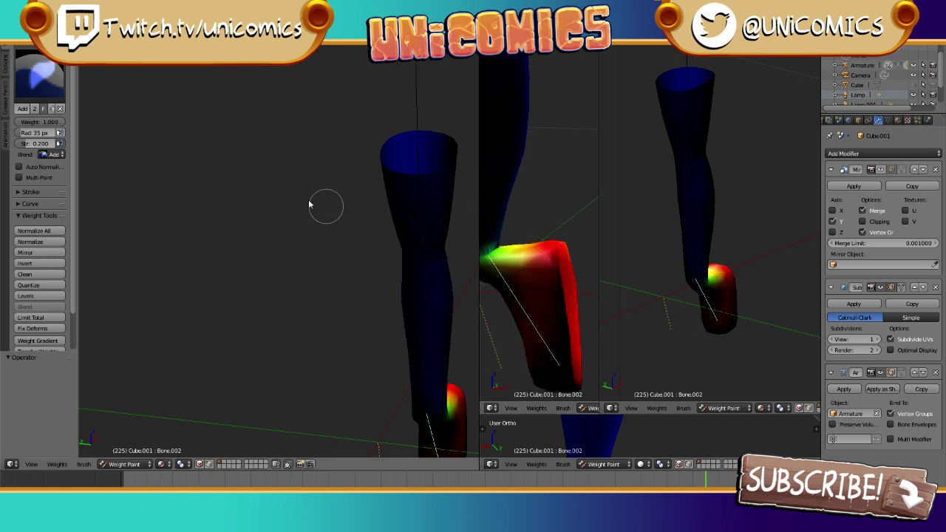
# Paint down the foot bone's weights across the heel and ankle with the Subtract brush from several sides
pyautogui.moveTo(481, 236); pyautogui.dragTo(555, 197, button='middle')
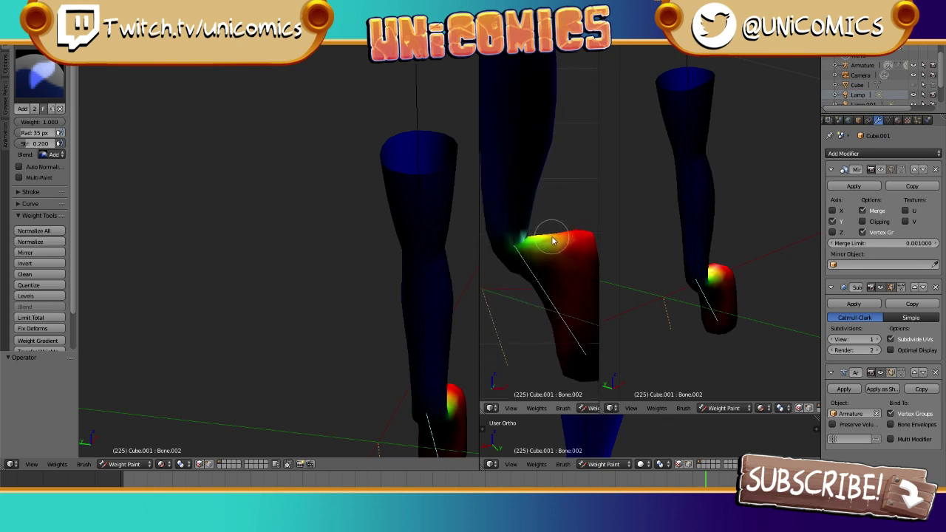
pyautogui.click(51, 95)
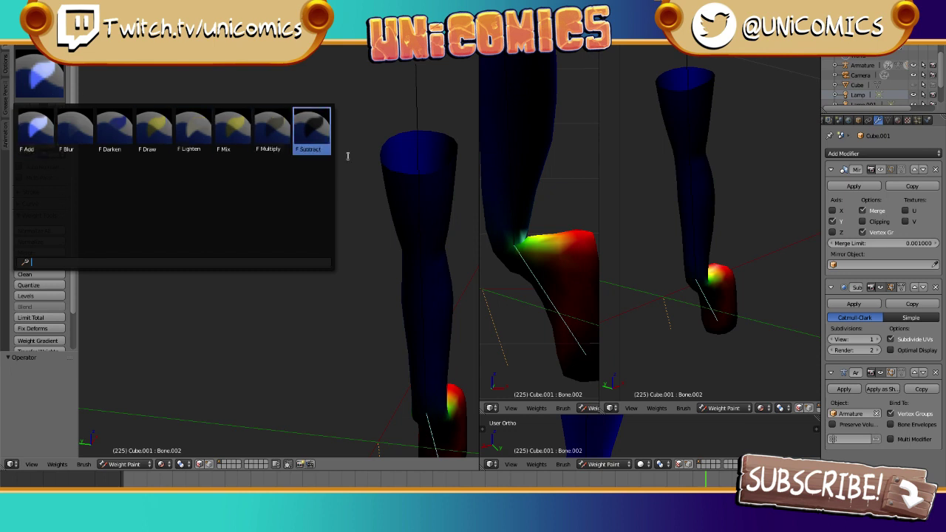
pyautogui.click(305, 136)
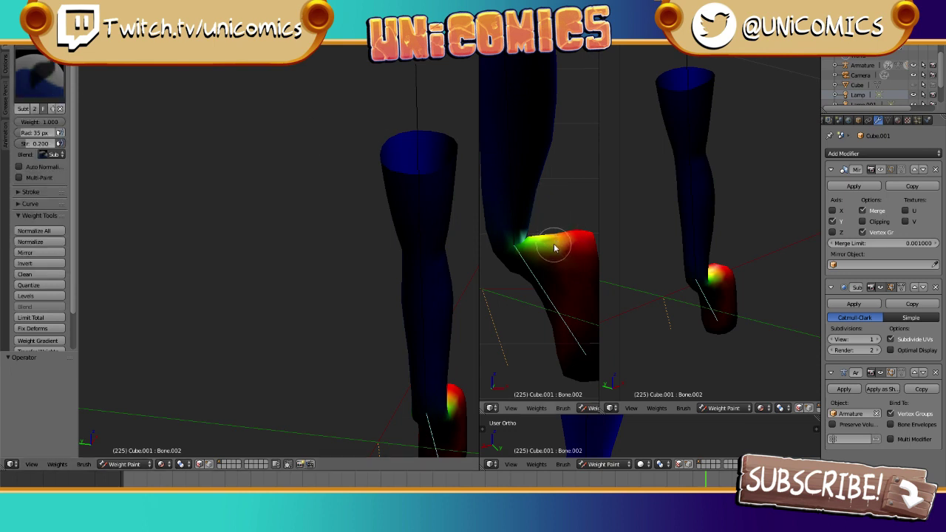
pyautogui.moveTo(554, 237)
pyautogui.mouseDown()
pyautogui.moveTo(554, 228)
pyautogui.moveTo(553, 238)
pyautogui.moveTo(513, 243)
pyautogui.moveTo(537, 226)
pyautogui.moveTo(537, 262)
pyautogui.mouseUp()
pyautogui.moveTo(529, 269)
pyautogui.mouseDown()
pyautogui.moveTo(524, 279)
pyautogui.moveTo(530, 254)
pyautogui.moveTo(542, 288)
pyautogui.moveTo(509, 259)
pyautogui.moveTo(521, 289)
pyautogui.moveTo(512, 258)
pyautogui.moveTo(495, 245)
pyautogui.moveTo(512, 270)
pyautogui.moveTo(467, 219)
pyautogui.mouseUp()
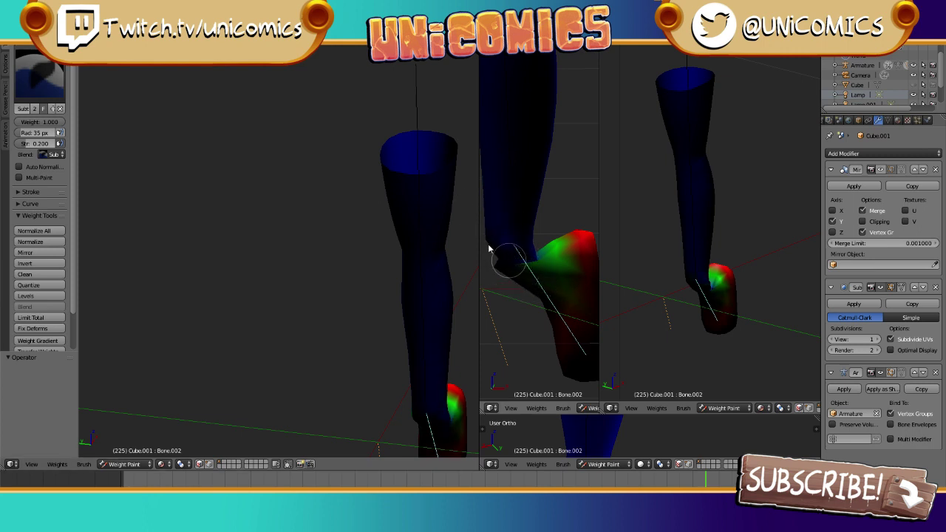
pyautogui.moveTo(479, 269); pyautogui.dragTo(515, 281)
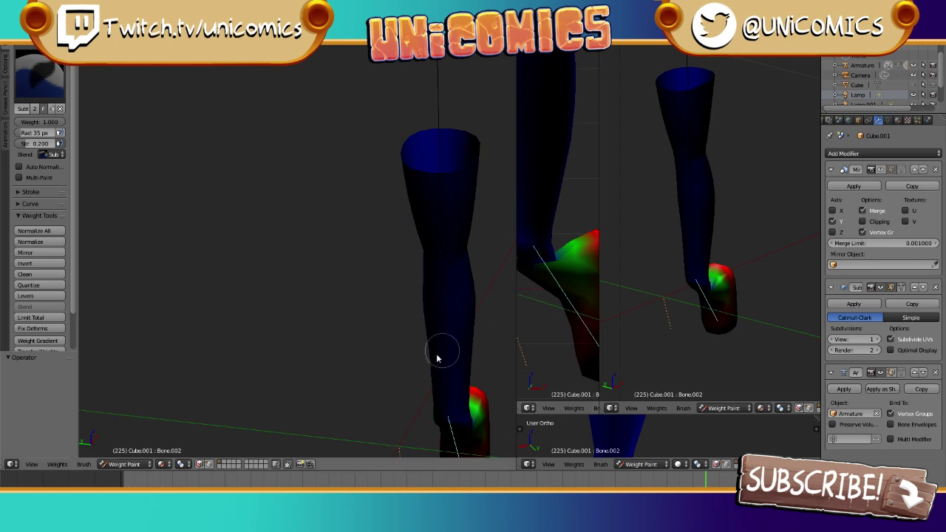
pyautogui.moveTo(437, 352); pyautogui.dragTo(482, 291, button='middle')
pyautogui.moveTo(417, 379)
pyautogui.mouseDown(button='middle')
pyautogui.moveTo(418, 264)
pyautogui.moveTo(475, 261)
pyautogui.mouseUp(button='middle')
pyautogui.moveTo(422, 270)
pyautogui.mouseDown()
pyautogui.moveTo(413, 266)
pyautogui.moveTo(416, 277)
pyautogui.mouseUp()
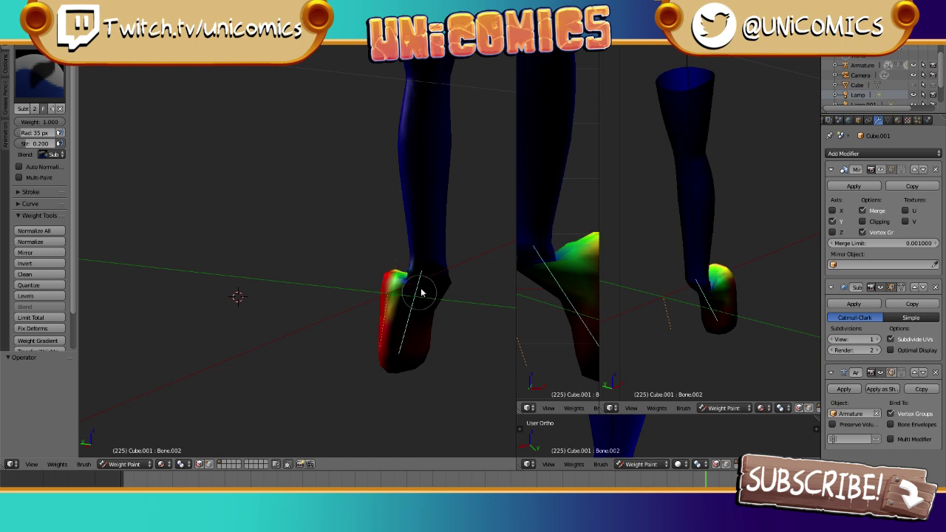
# Undo the Subtract brush strokes on the heel and ankle weights
pyautogui.hotkey('ctrl', 'z')
pyautogui.hotkey('ctrl', 'z')
pyautogui.hotkey('ctrl', 'z')
pyautogui.hotkey('ctrl', 'z')
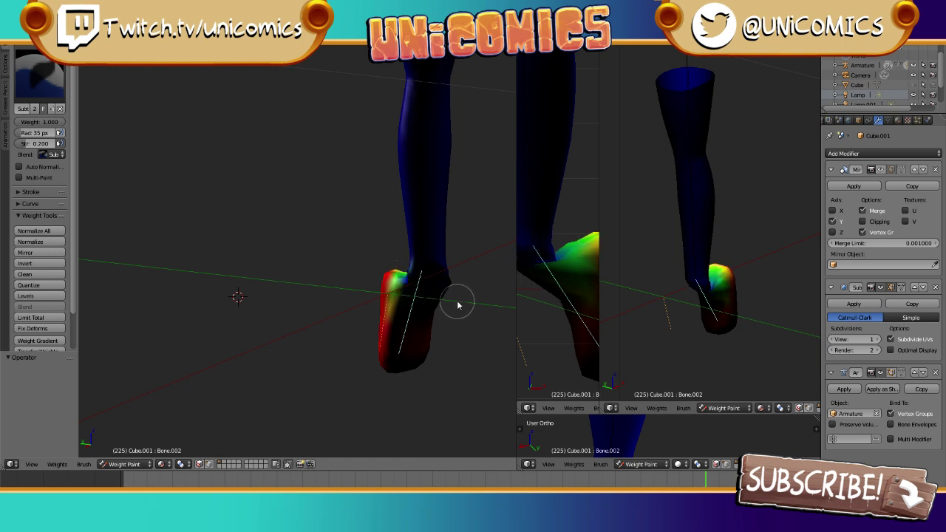
pyautogui.hotkey('ctrl', 'z')
pyautogui.hotkey('ctrl', 'z')
pyautogui.hotkey('ctrl', 'z')
pyautogui.hotkey('ctrl', 'z')
pyautogui.hotkey('ctrl', 'z')
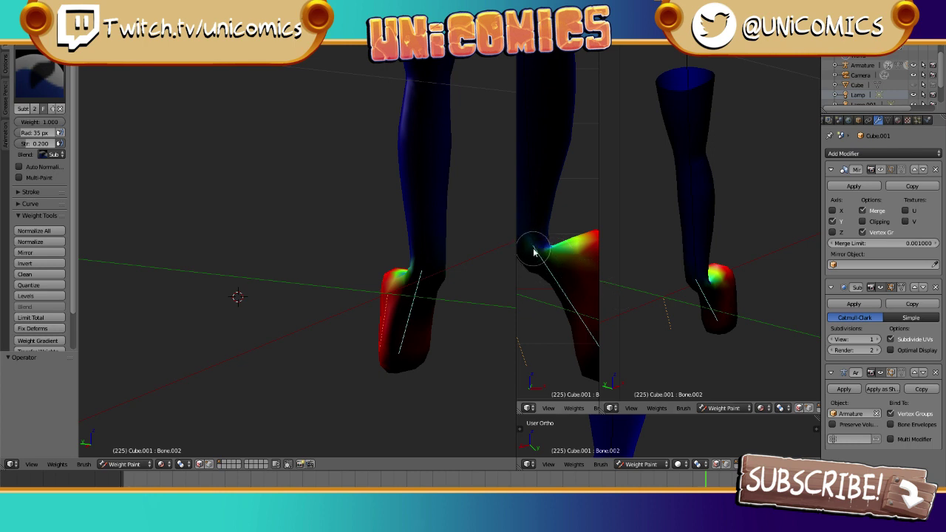
# Switch the leg mesh from Weight Paint to Object Mode and select the armature's foot bone for posing
pyautogui.click(727, 408)
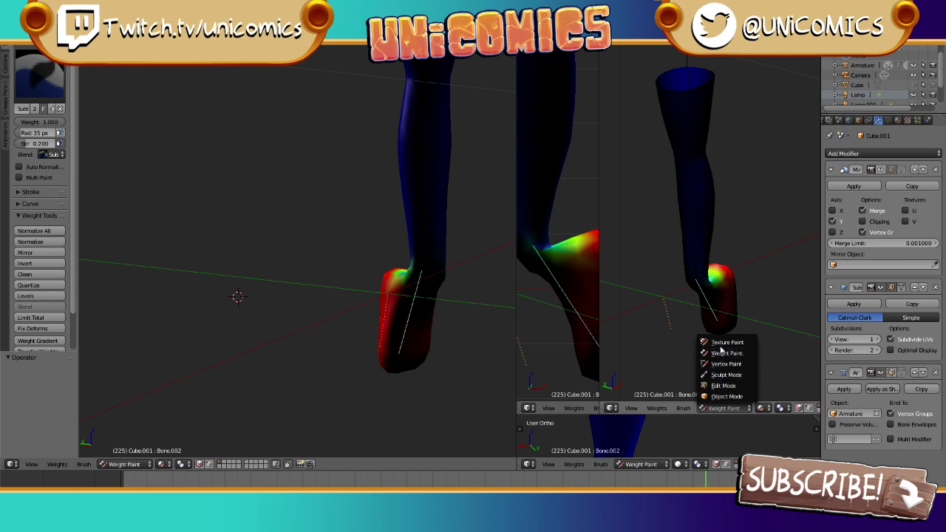
pyautogui.click(724, 396)
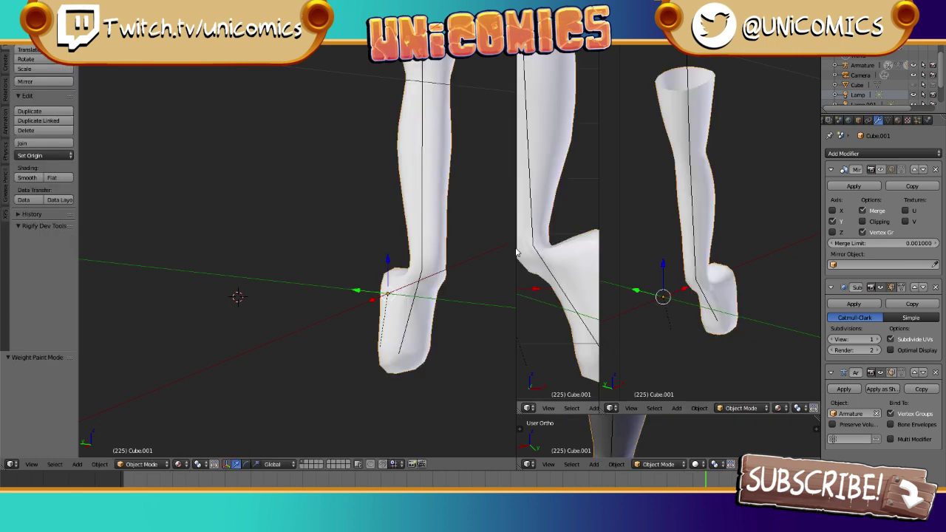
pyautogui.scroll(-4, 550, 245)
pyautogui.moveTo(553, 244); pyautogui.dragTo(579, 242, button='middle')
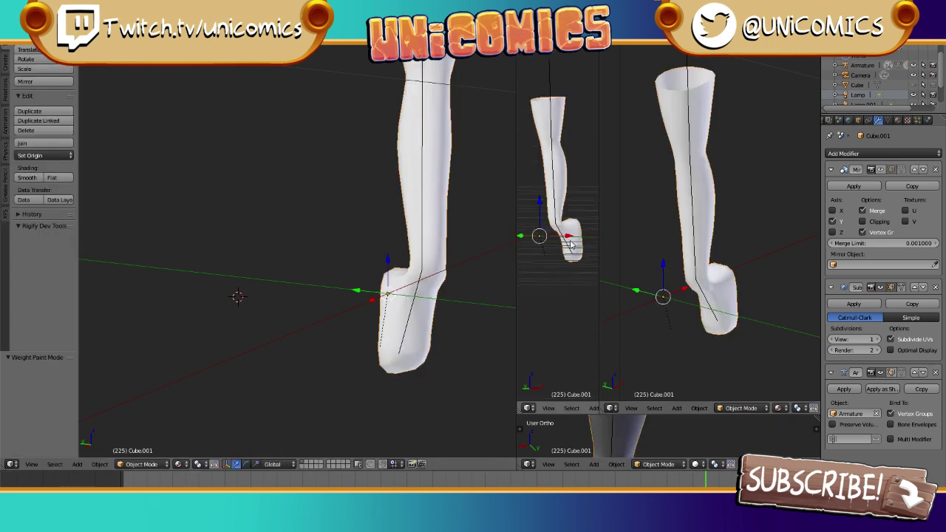
pyautogui.rightClick(569, 246)
# Rotate the foot bone about the Y axis at the ankle until the foot points forward and down
pyautogui.moveTo(441, 298); pyautogui.dragTo(380, 293, button='middle')
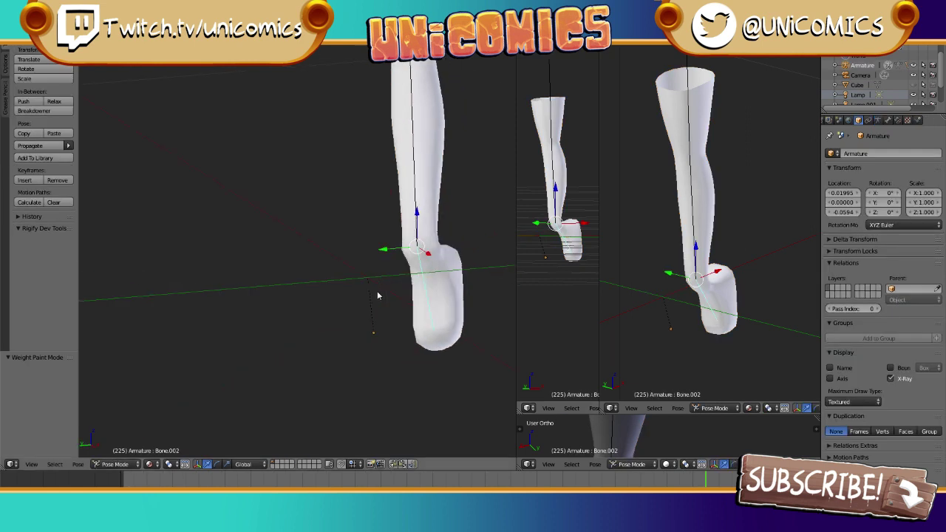
pyautogui.press('r')
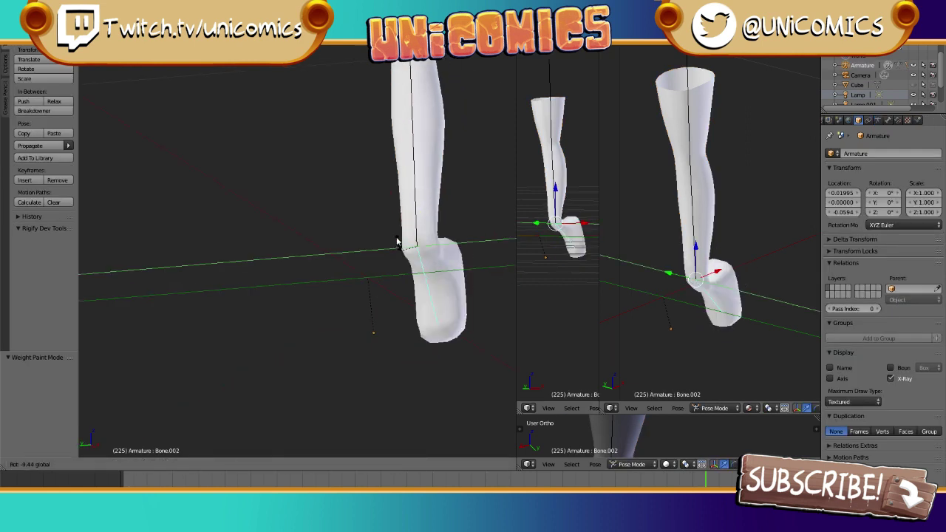
pyautogui.moveTo(399, 223); pyautogui.dragTo(400, 228)
pyautogui.moveTo(390, 302); pyautogui.dragTo(355, 275, button='middle')
pyautogui.scroll(2, 355, 275)
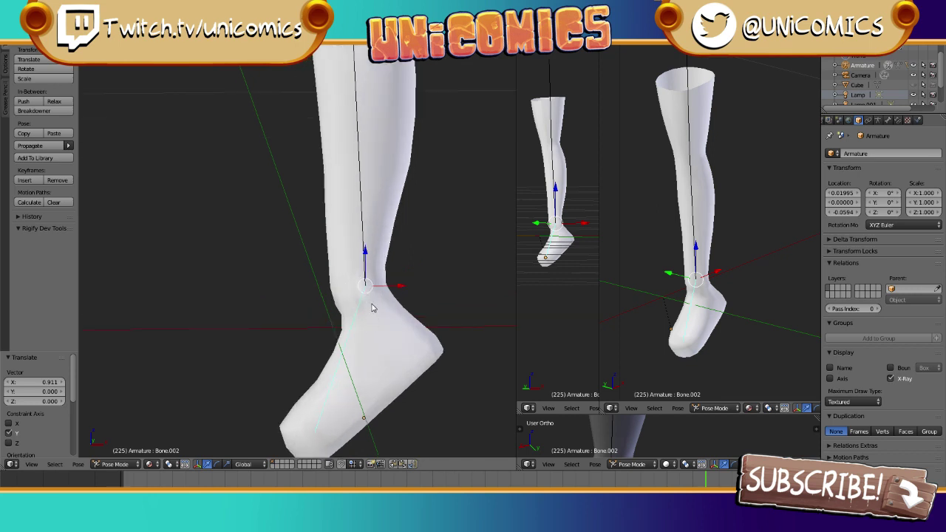
pyautogui.click(370, 311)
pyautogui.click(367, 314)
# Test-bend the shin bone about 85 degrees backward around the Y axis and inspect the knee deformation
pyautogui.scroll(-4, 371, 258)
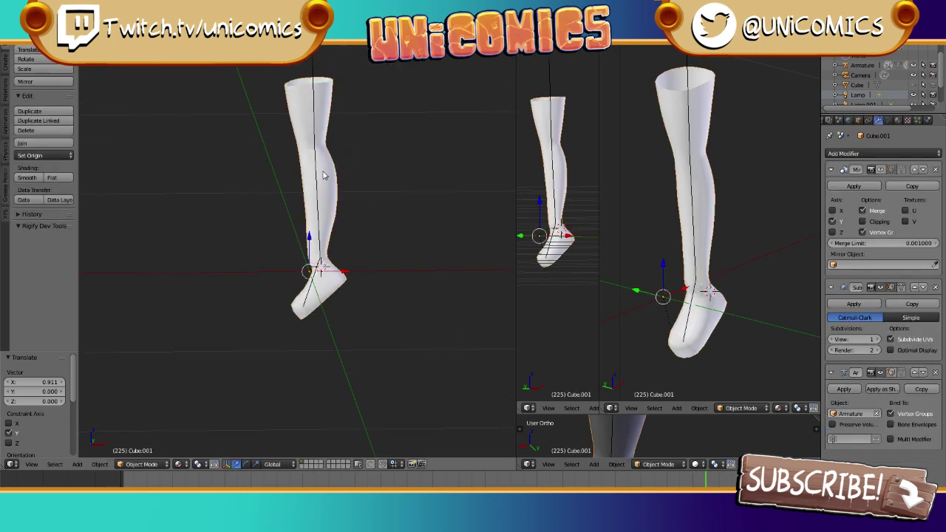
pyautogui.rightClick(320, 175)
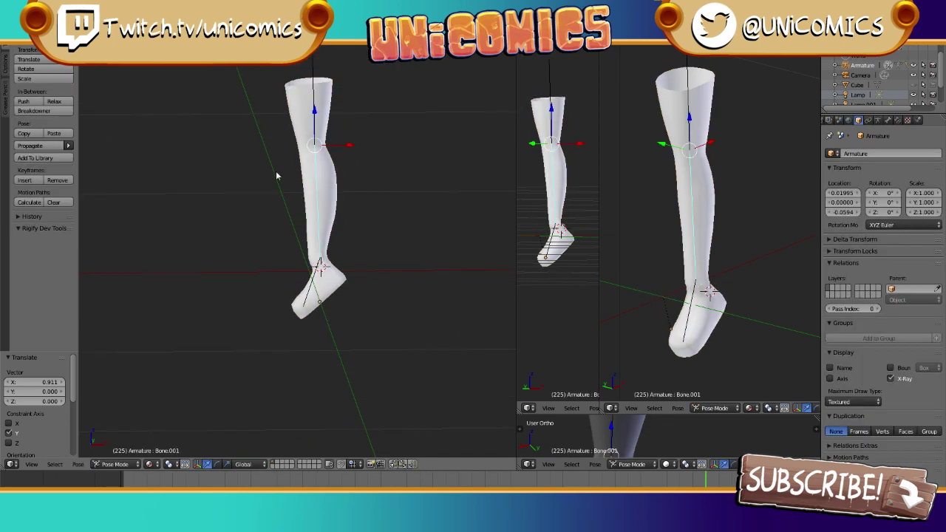
pyautogui.scroll(-3, 278, 222)
pyautogui.moveTo(278, 235); pyautogui.dragTo(342, 240, button='middle')
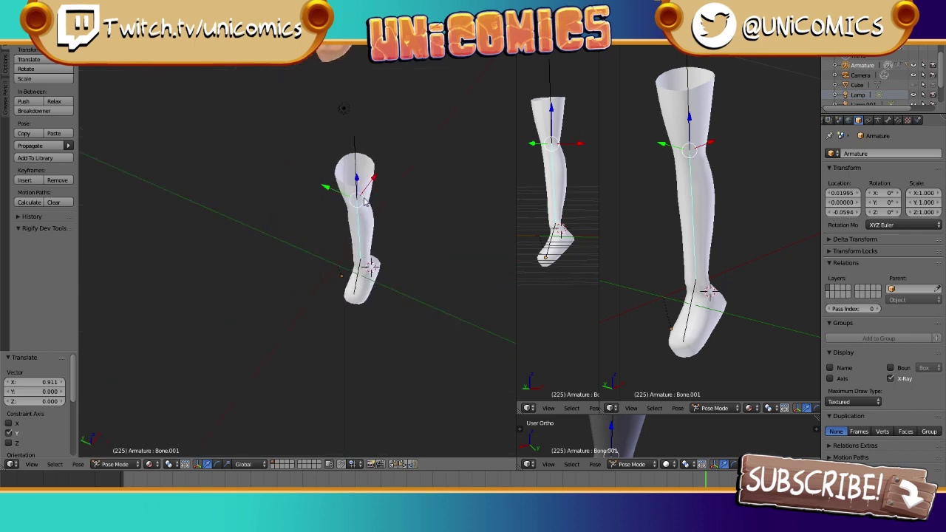
pyautogui.scroll(1, 367, 201)
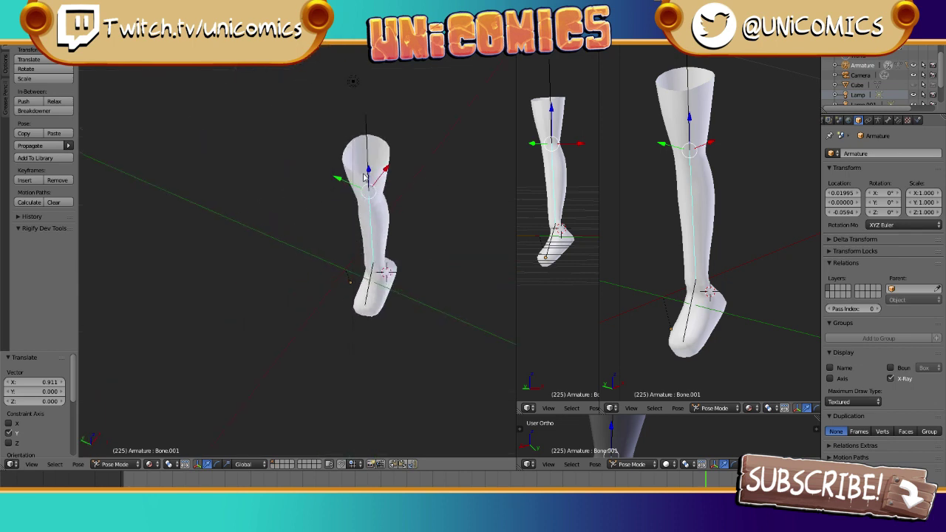
pyautogui.press('r')
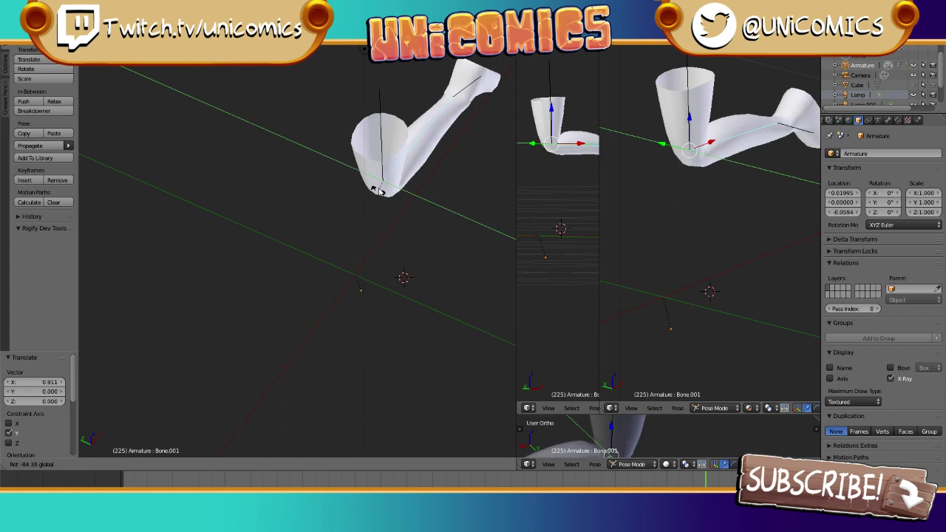
pyautogui.click(381, 192)
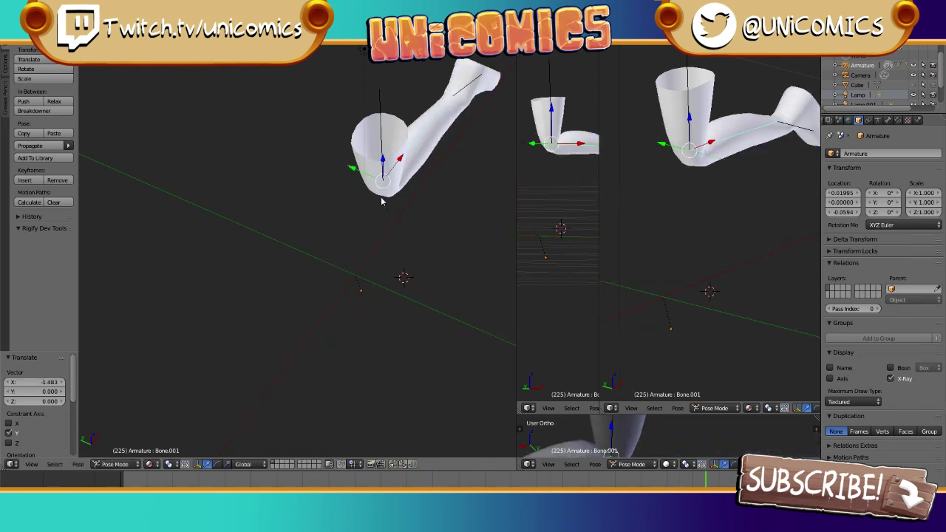
pyautogui.moveTo(382, 200); pyautogui.dragTo(304, 118, button='middle')
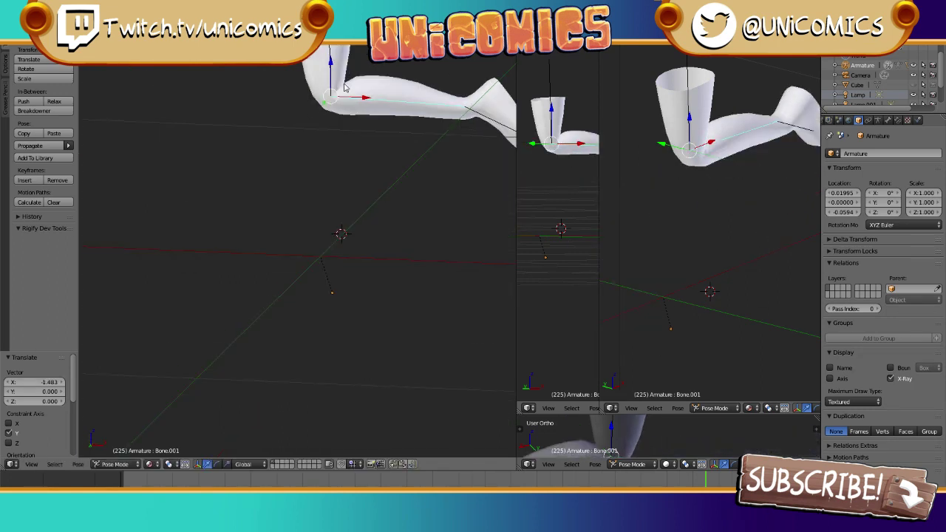
pyautogui.moveTo(344, 87); pyautogui.dragTo(365, 164, button='middle')
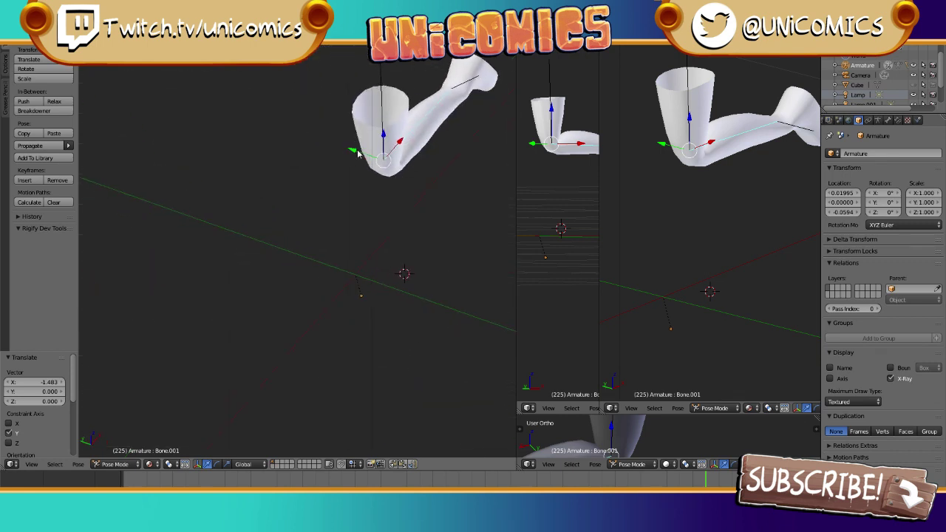
# Rotate the shin bone back by about 92 degrees around the Y axis so the lower leg hangs straight
pyautogui.press('r')
pyautogui.press('y')
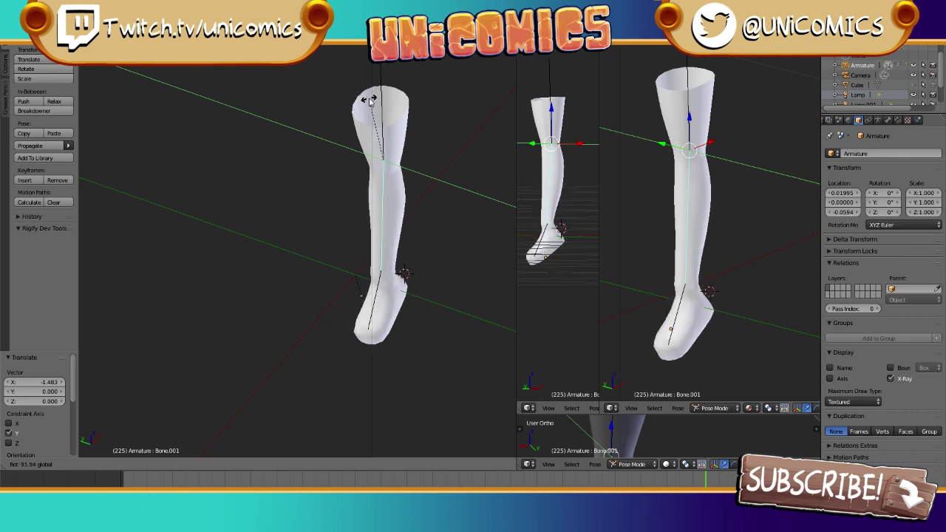
pyautogui.click(372, 102)
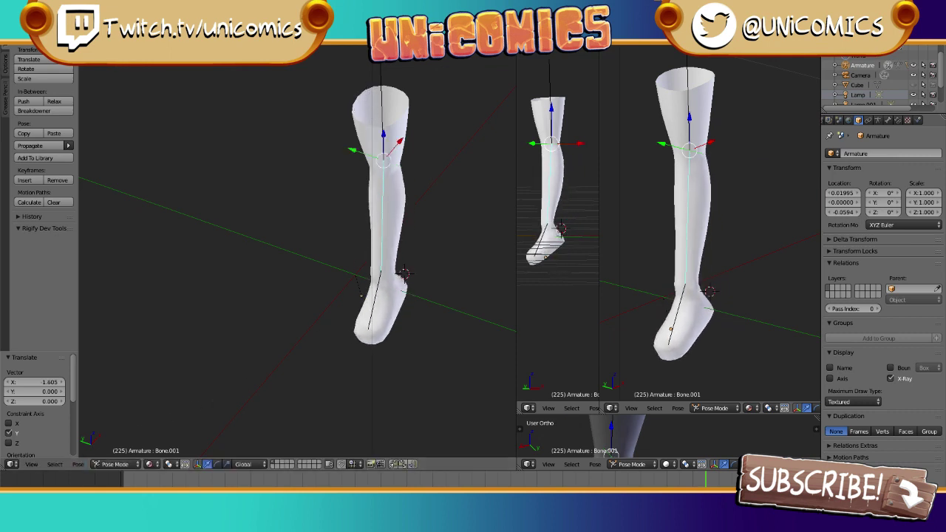
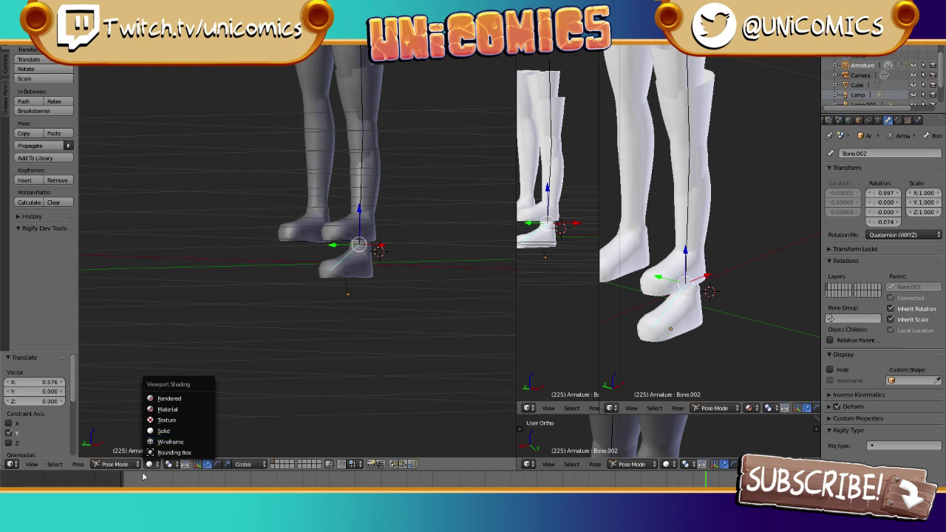
# Switch the leg armature from Pose Mode to Object Mode and delete it
pyautogui.click(116, 464)
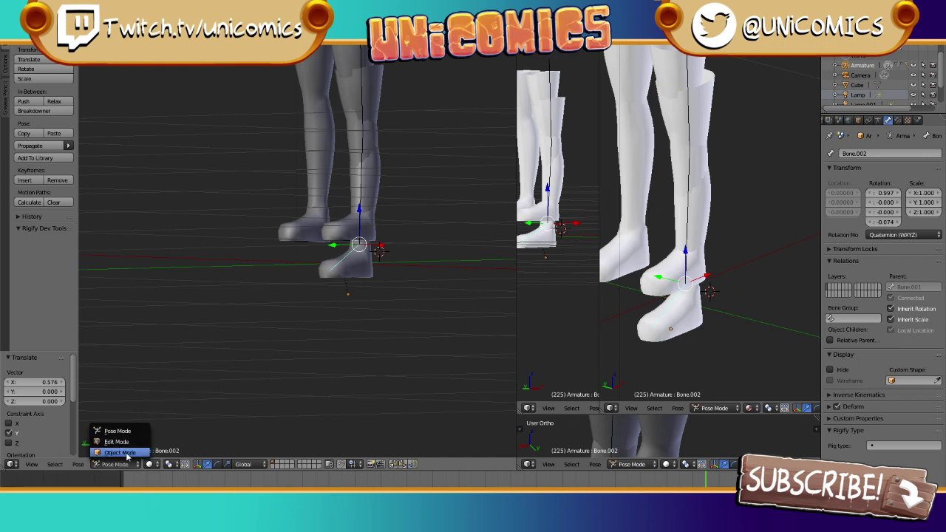
pyautogui.click(119, 453)
pyautogui.press('x')
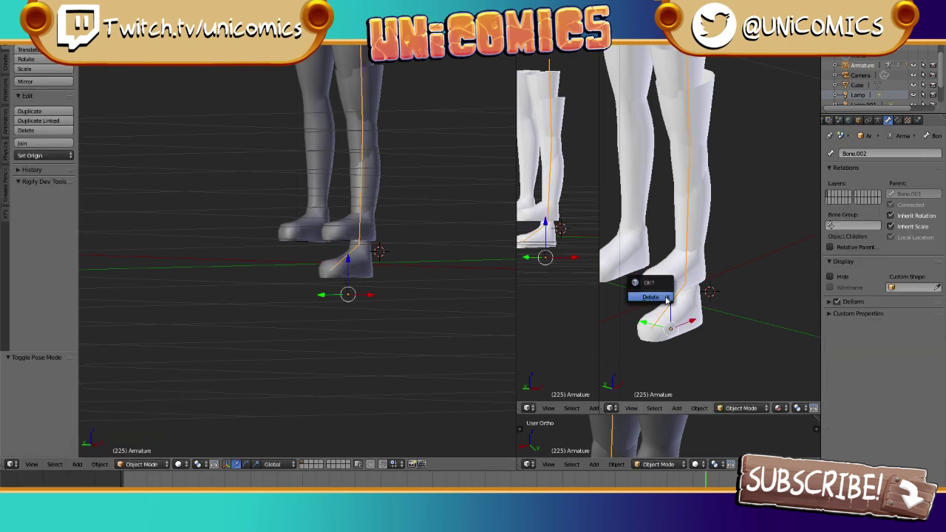
pyautogui.click(666, 297)
# Delete the separate leg mesh Cube.001 from the scene
pyautogui.rightClick(680, 325)
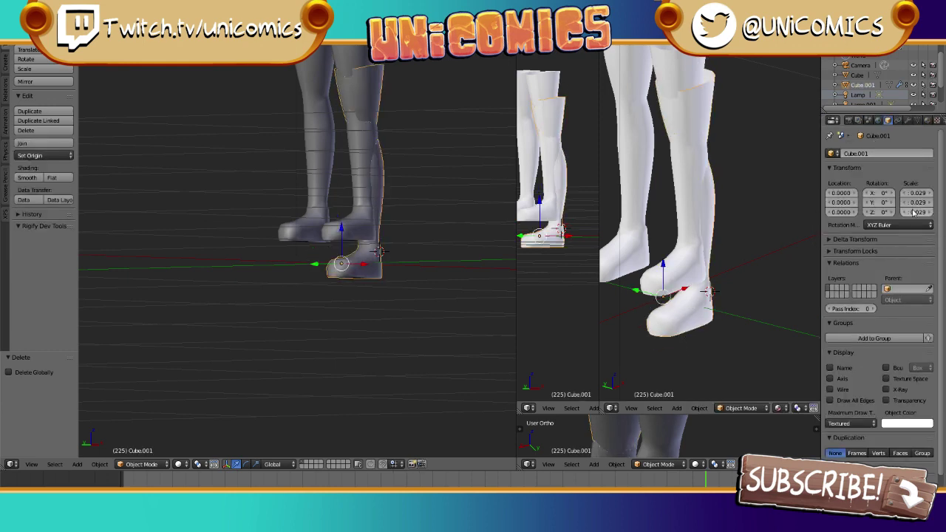
pyautogui.rightClick(859, 88)
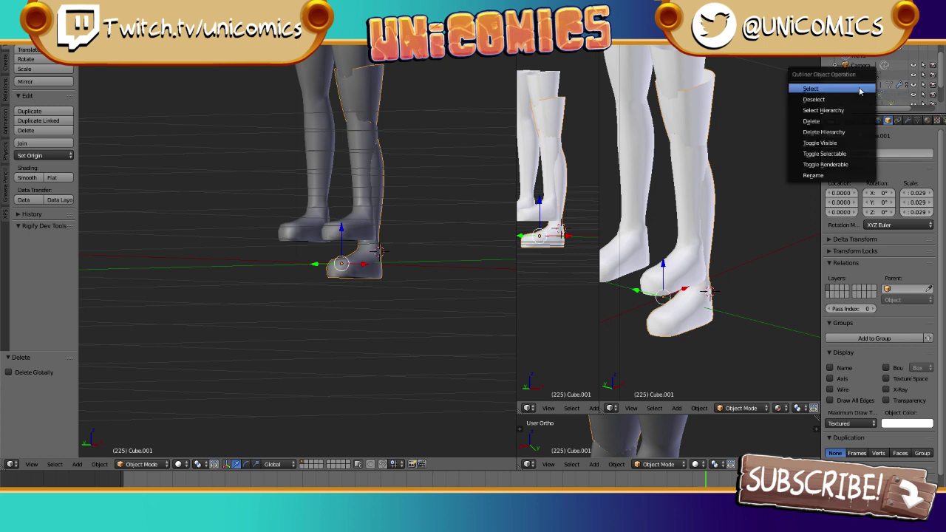
pyautogui.click(832, 121)
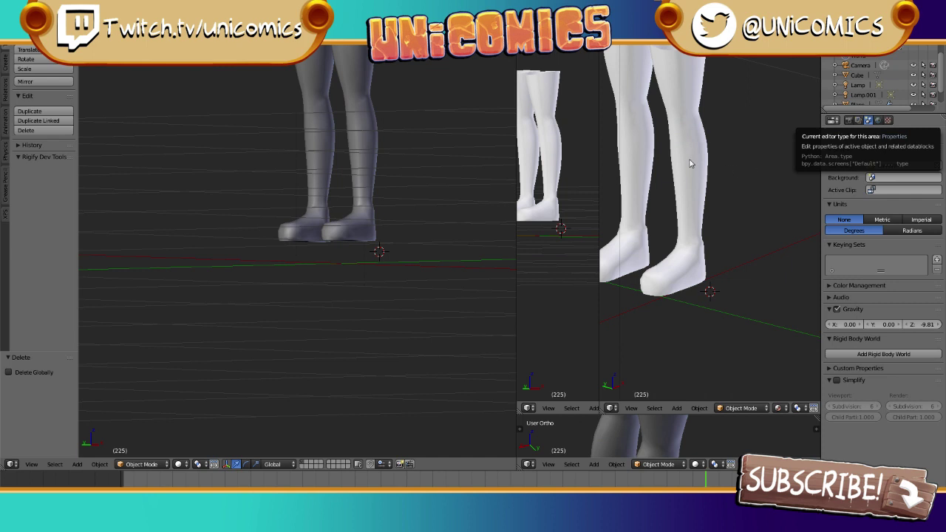
# Select the leg mesh Cube and inspect both legs from the front and side
pyautogui.hotkey('ctrl', 'z')
pyautogui.hotkey('ctrl', 'z')
pyautogui.hotkey('ctrl', 'z')
pyautogui.hotkey('ctrl', 'z')
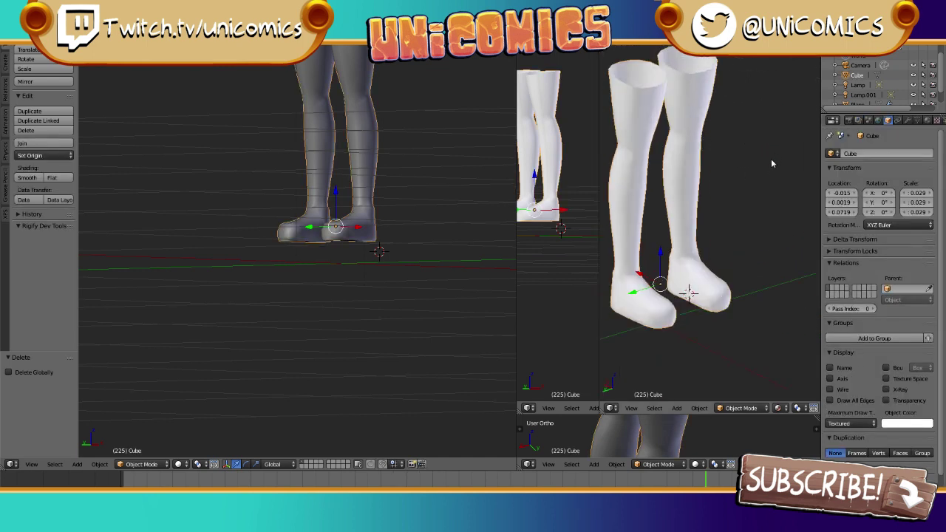
pyautogui.hotkey('ctrl', 'z')
pyautogui.hotkey('ctrl', 'z')
pyautogui.hotkey('ctrl', 'z')
pyautogui.hotkey('ctrl', 'z')
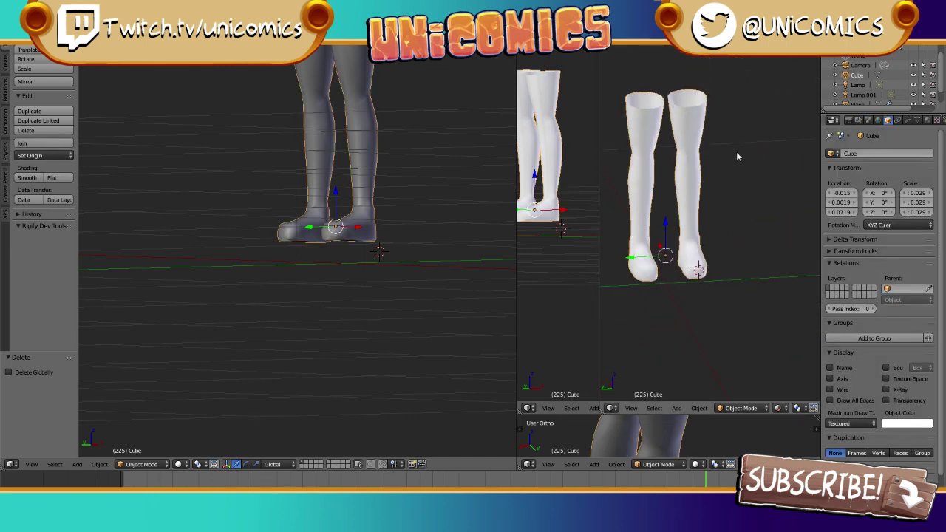
pyautogui.hotkey('ctrl', 'z')
pyautogui.hotkey('ctrl', 'z')
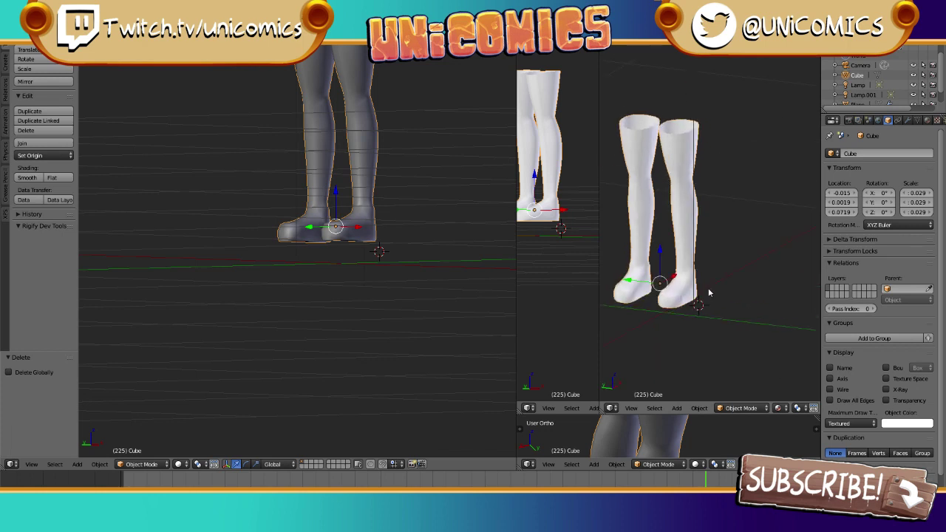
pyautogui.hotkey('ctrl', 'z')
pyautogui.hotkey('ctrl', 'z')
pyautogui.hotkey('ctrl', 'z')
pyautogui.hotkey('ctrl', 'z')
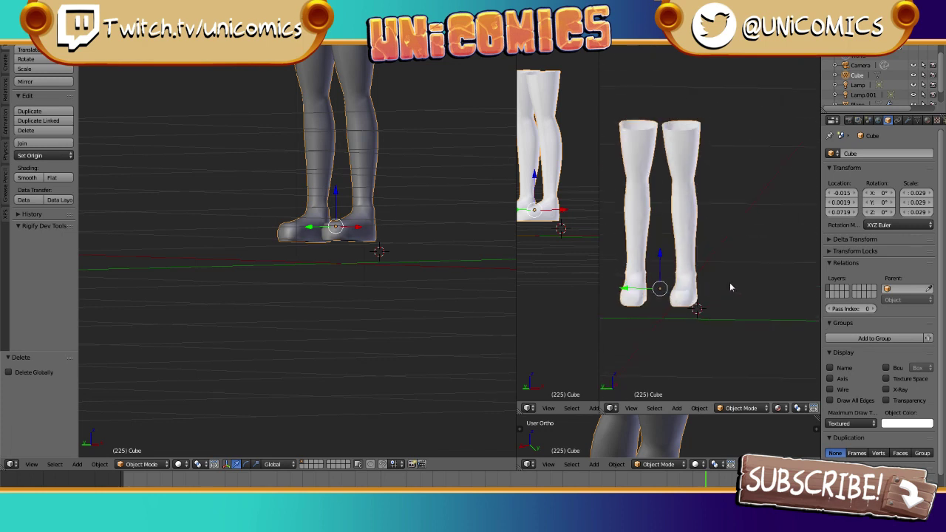
# Check the modifiers of the leg mesh Cube and examine the shape of its feet, shins and thigh openings from several angles
pyautogui.moveTo(410, 169); pyautogui.dragTo(461, 203, button='middle')
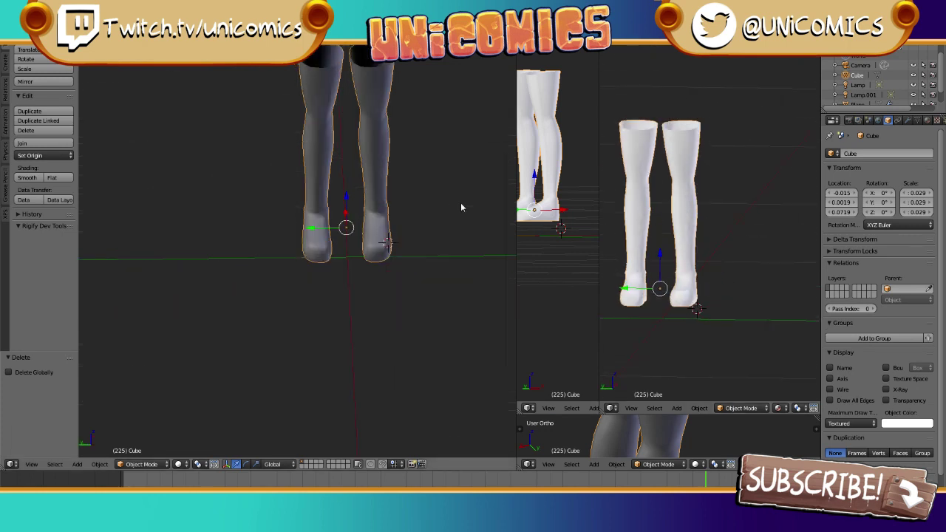
pyautogui.scroll(3, 456, 197)
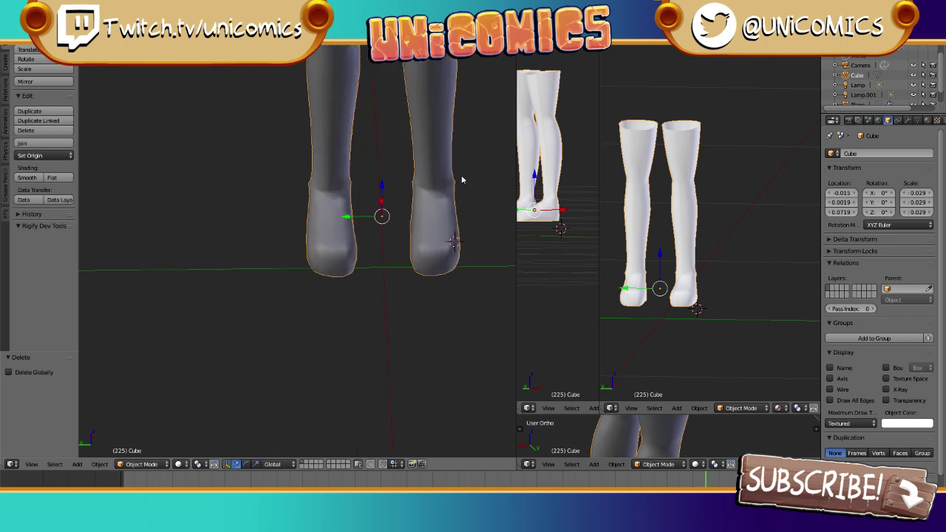
pyautogui.scroll(2, 433, 238)
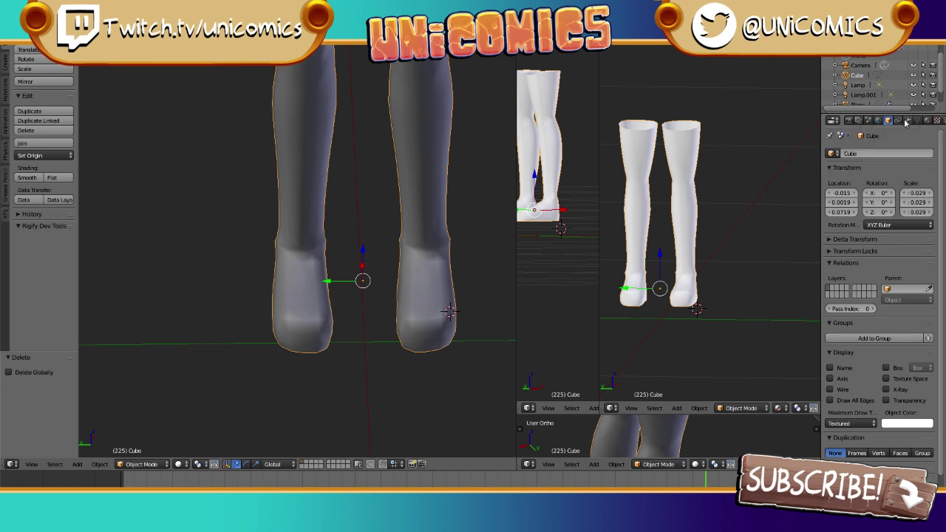
pyautogui.click(907, 122)
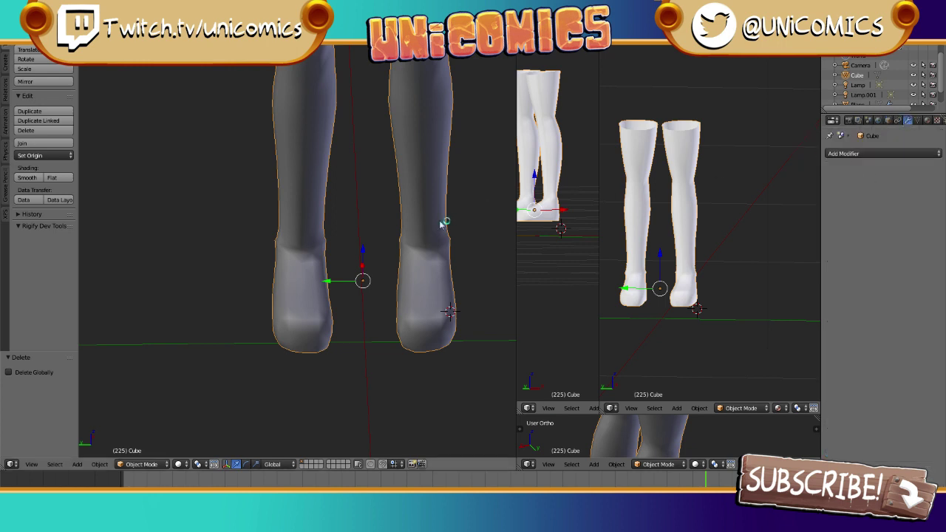
pyautogui.moveTo(376, 224); pyautogui.dragTo(325, 216, button='middle')
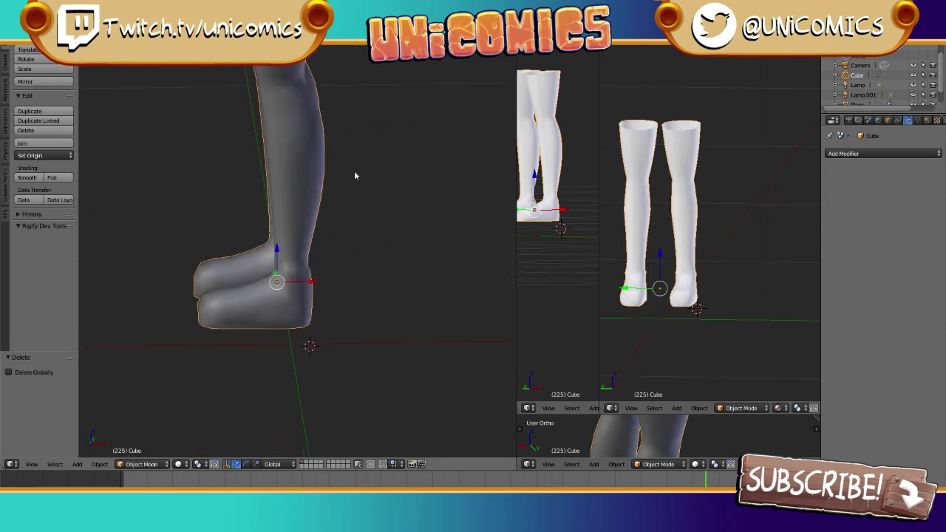
pyautogui.moveTo(354, 175); pyautogui.dragTo(440, 189, button='middle')
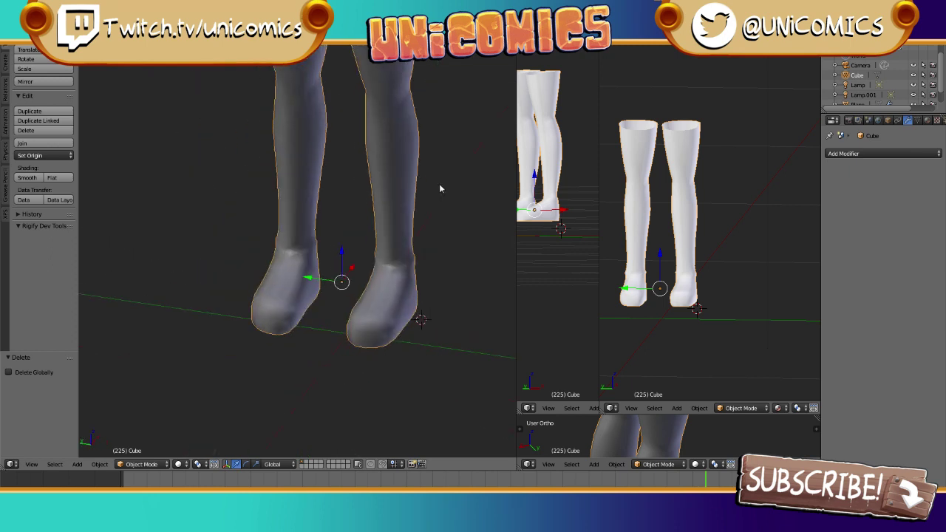
pyautogui.moveTo(469, 152); pyautogui.dragTo(439, 174, button='middle')
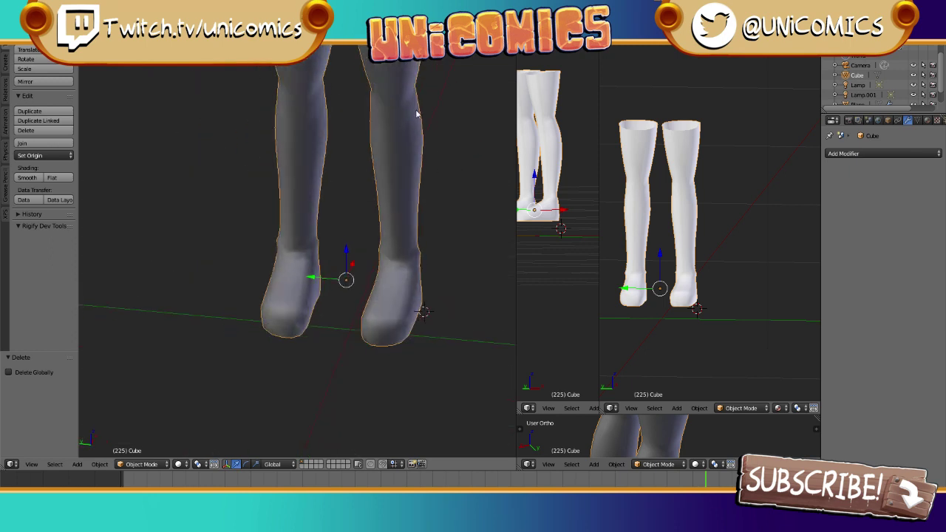
pyautogui.moveTo(418, 114); pyautogui.dragTo(391, 217, button='middle')
pyautogui.moveTo(396, 167); pyautogui.dragTo(363, 163, button='middle')
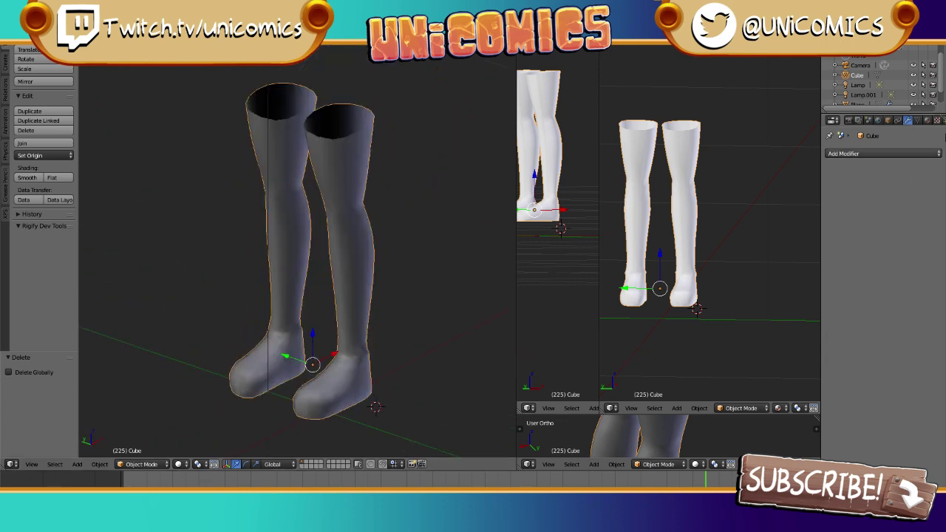
# Unhide the head mesh and the character reference drawings, and set the main viewport's shading to Material with the whole figure framed
pyautogui.scroll(-1, 872, 86)
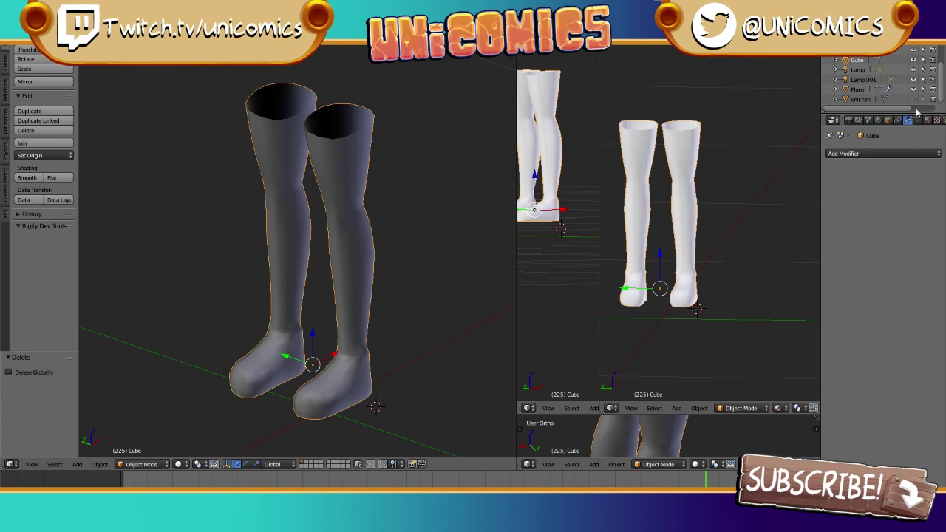
pyautogui.click(912, 90)
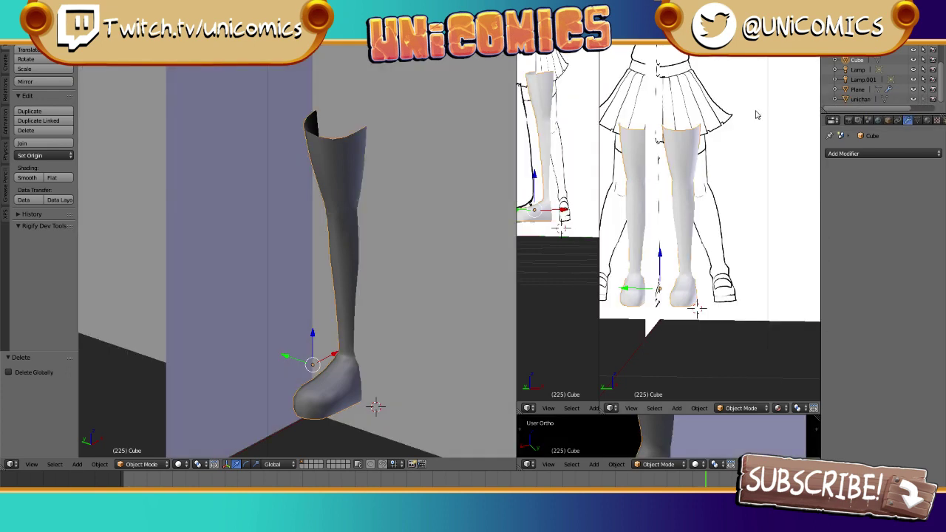
pyautogui.click(192, 463)
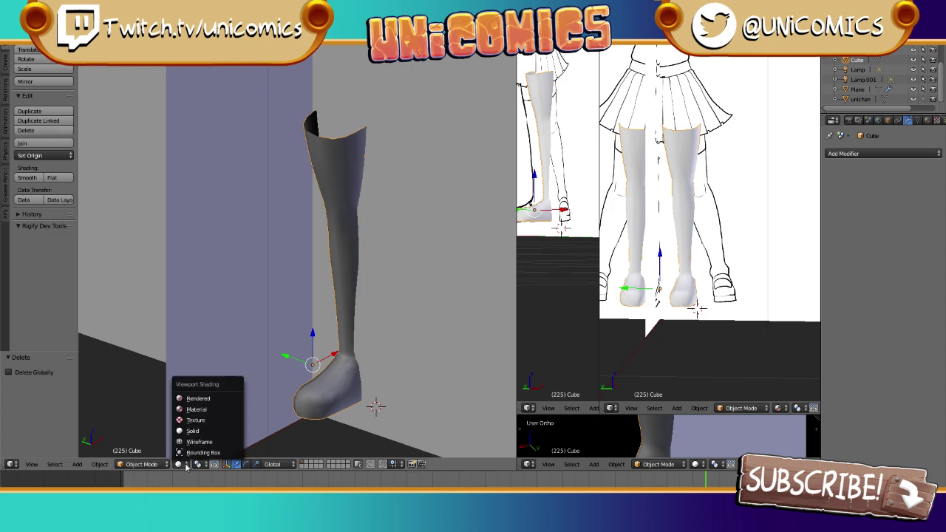
pyautogui.click(199, 410)
pyautogui.scroll(-5, 349, 159)
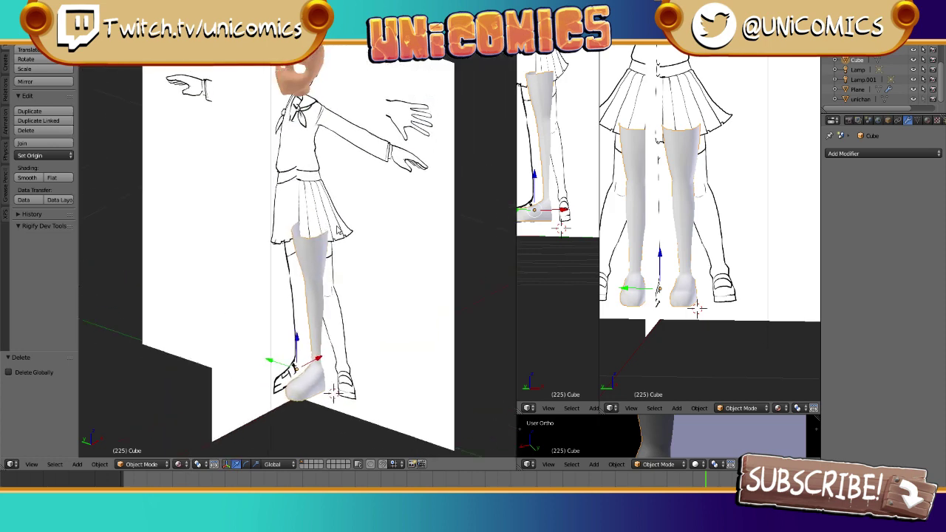
pyautogui.moveTo(337, 240); pyautogui.dragTo(388, 243, button='middle')
pyautogui.keyDown('shift'); pyautogui.moveTo(393, 186); pyautogui.dragTo(370, 246, button='middle'); pyautogui.keyUp('shift')
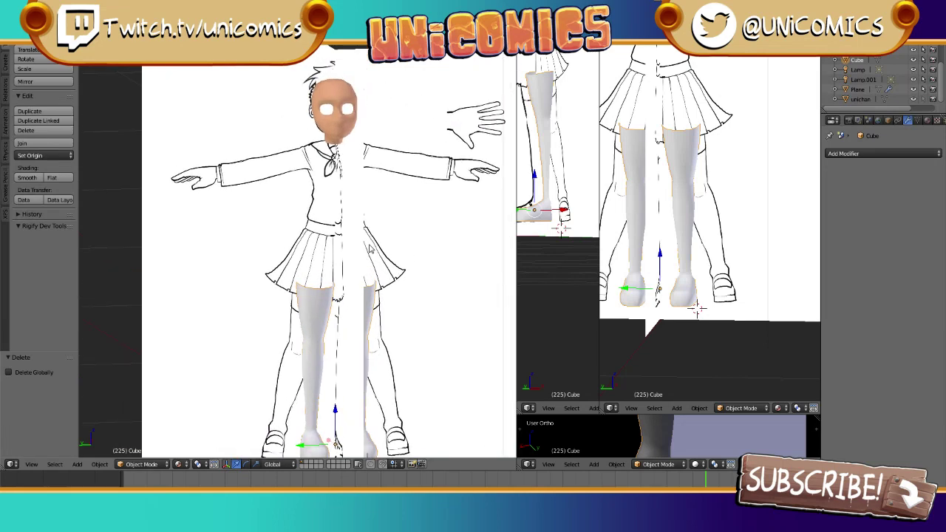
pyautogui.moveTo(400, 203); pyautogui.dragTo(387, 212, button='middle')
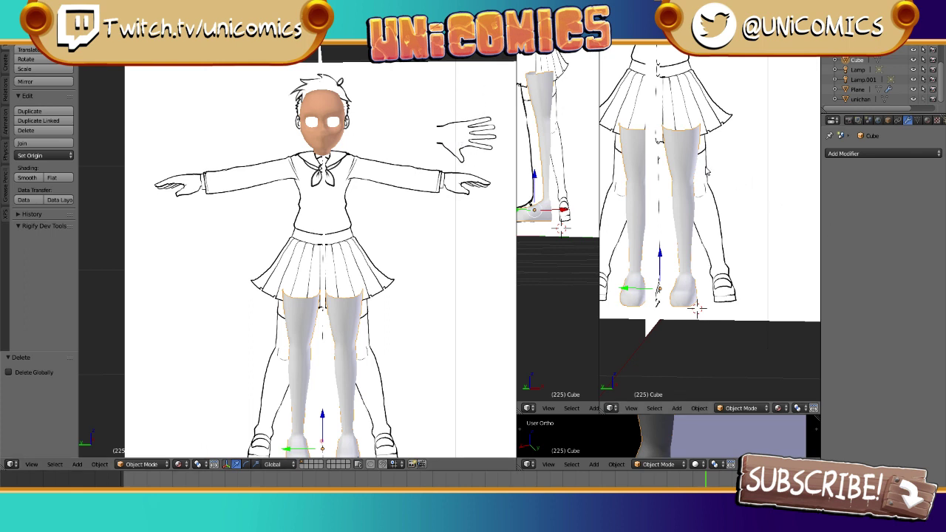
pyautogui.scroll(-3, 706, 171)
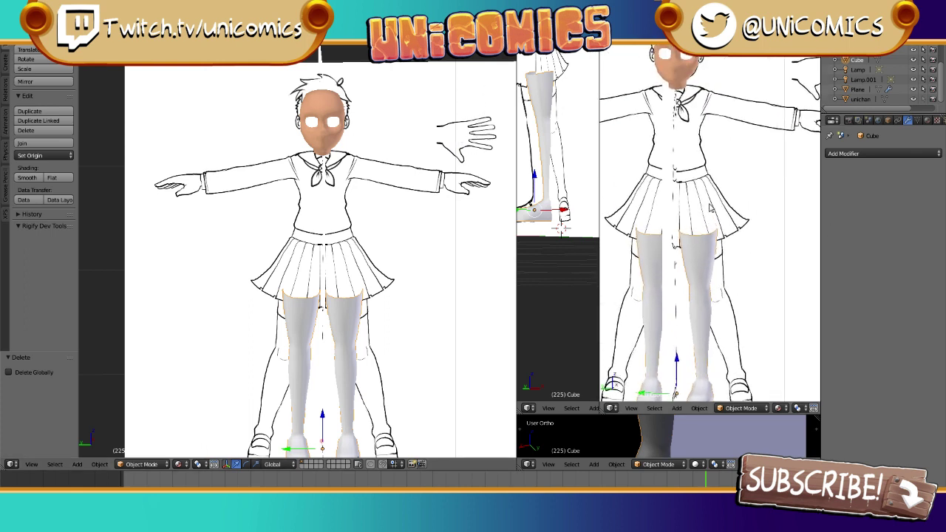
pyautogui.keyDown('shift'); pyautogui.moveTo(710, 209); pyautogui.dragTo(707, 247, button='middle'); pyautogui.keyUp('shift')
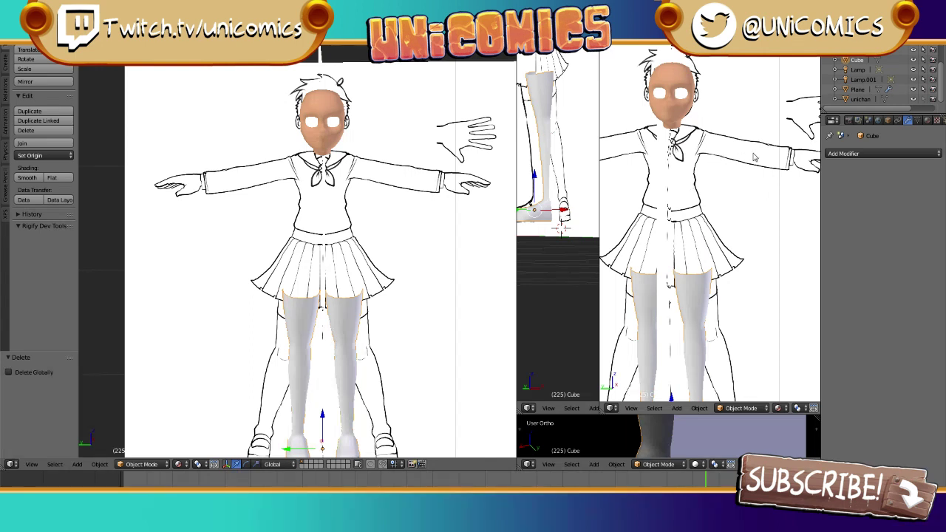
# Select the head mesh Plane and turn off the viewport display of its Mirror modifier
pyautogui.rightClick(336, 104)
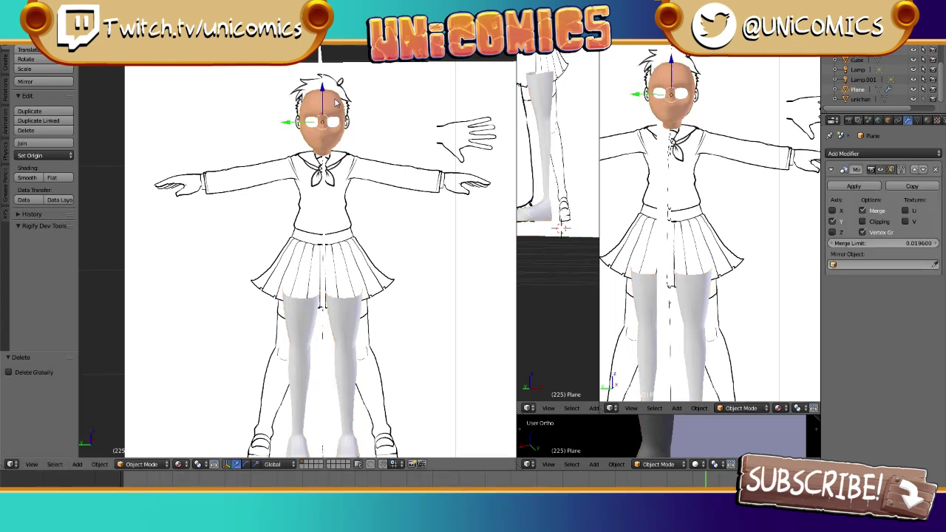
pyautogui.moveTo(379, 156); pyautogui.dragTo(309, 130, button='middle')
pyautogui.scroll(6, 313, 192)
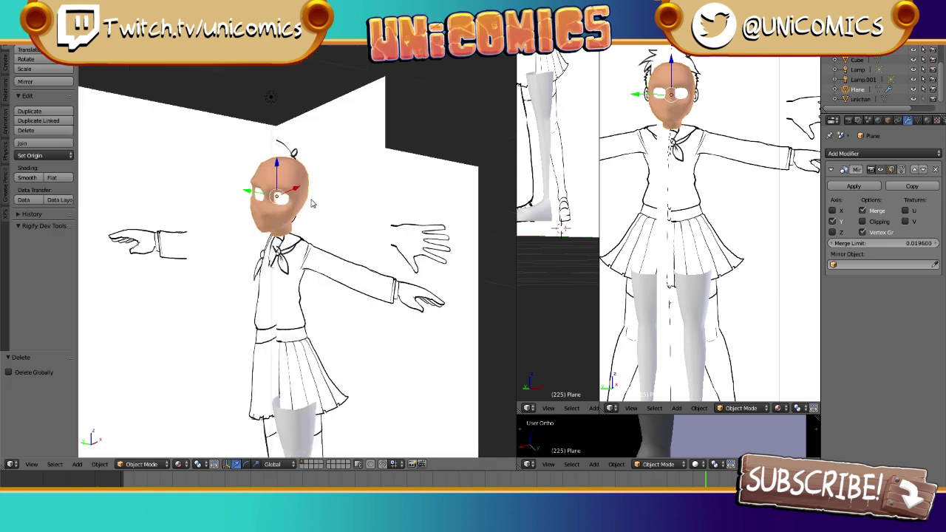
pyautogui.moveTo(297, 194); pyautogui.dragTo(286, 295, button='middle')
pyautogui.moveTo(361, 220); pyautogui.dragTo(336, 226, button='middle')
pyautogui.scroll(3, 330, 235)
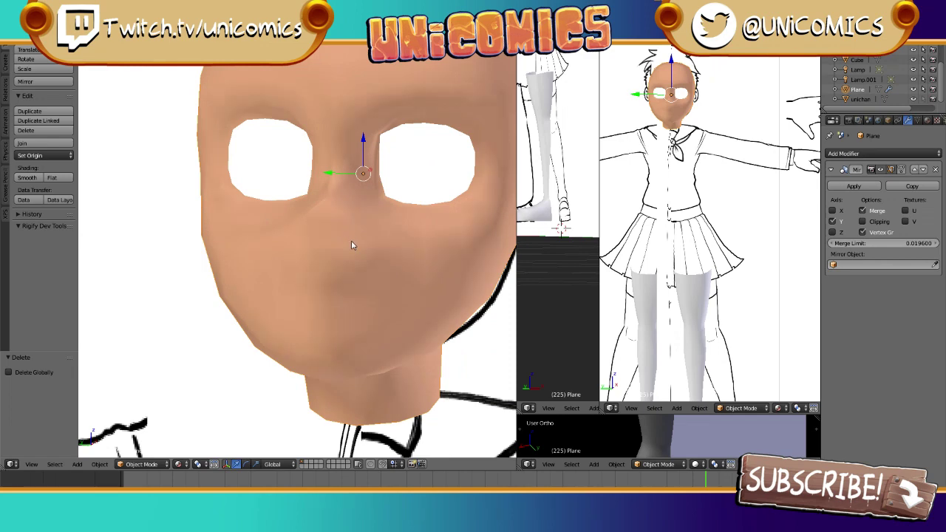
pyautogui.click(880, 171)
pyautogui.press('ctrl+KP_3')
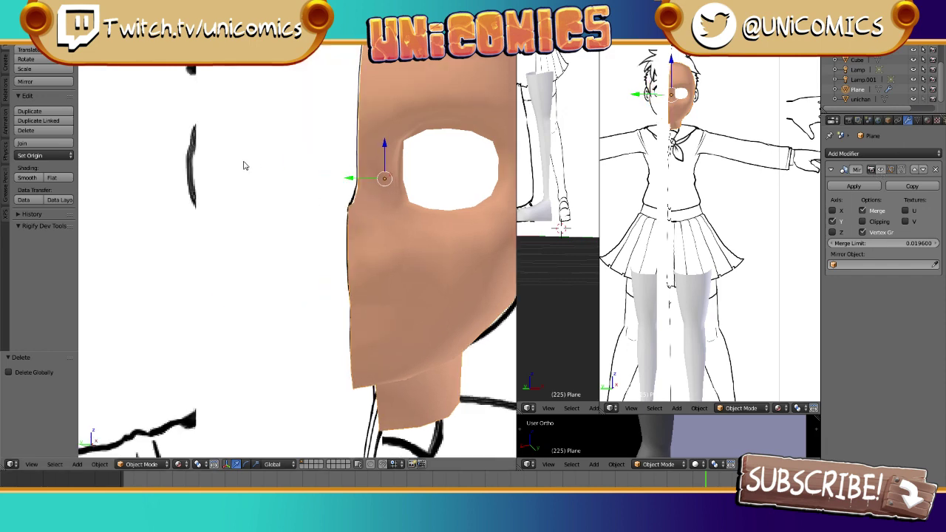
pyautogui.scroll(-2, 370, 175)
pyautogui.keyDown('shift'); pyautogui.moveTo(390, 173); pyautogui.dragTo(229, 150, button='middle'); pyautogui.keyUp('shift')
pyautogui.press('ctrl+KP_3')
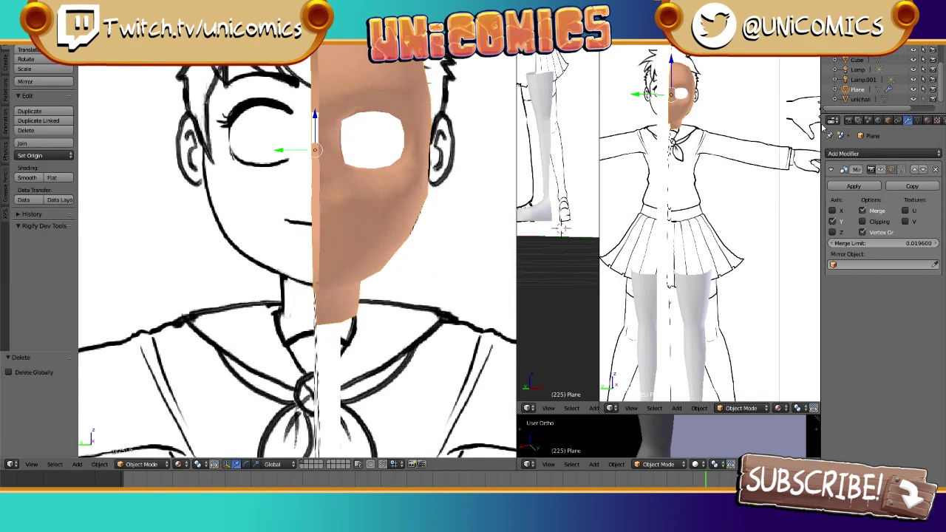
# Switch the narrow viewport to the Left view, widen it, and frame the half head against the front reference drawing
pyautogui.click(548, 408)
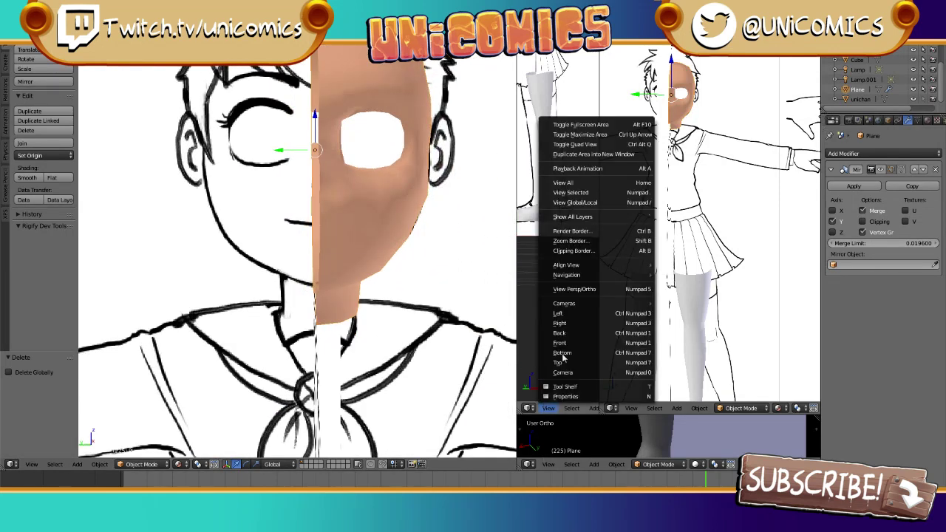
pyautogui.click(545, 381)
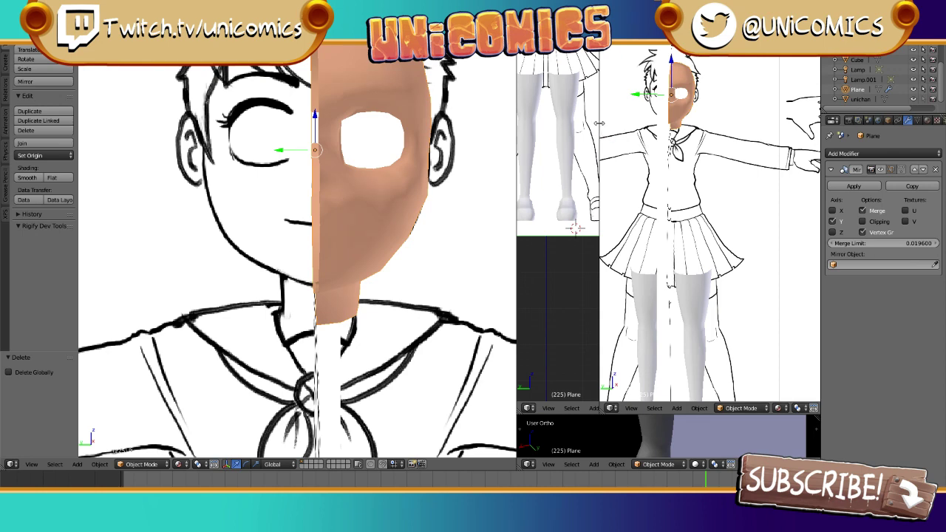
pyautogui.moveTo(603, 132); pyautogui.dragTo(738, 122)
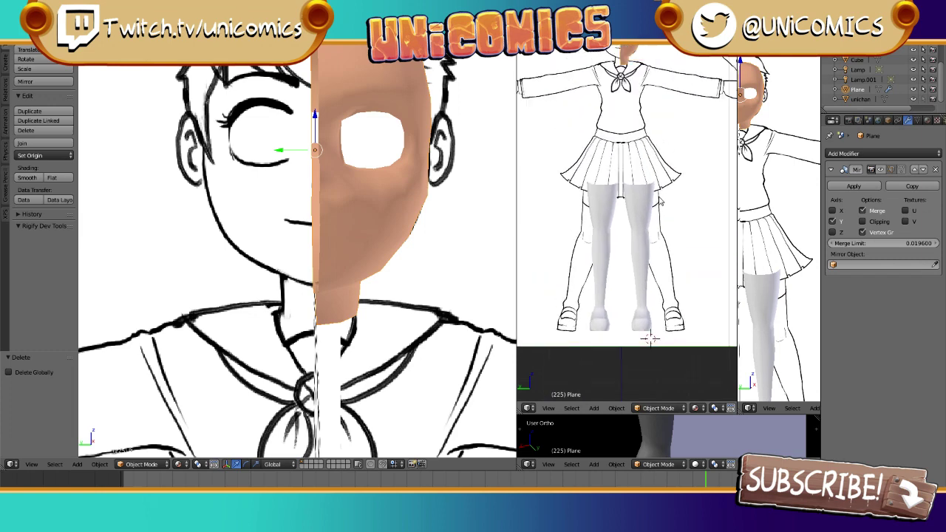
pyautogui.scroll(5, 651, 266)
pyautogui.scroll(4, 651, 266)
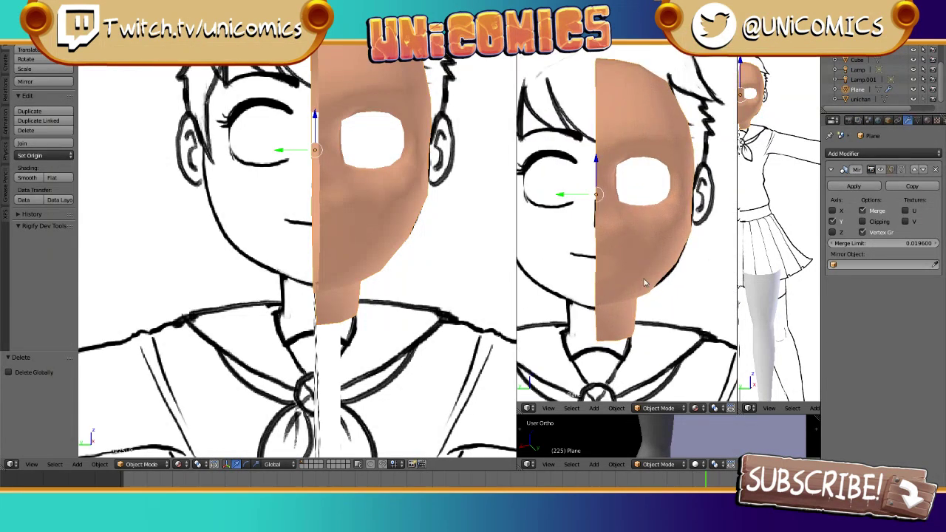
# Examine the half head in profile and compare the head and legs with the full-body reference drawings
pyautogui.moveTo(359, 198)
pyautogui.mouseDown(button='middle')
pyautogui.moveTo(176, 192)
pyautogui.moveTo(338, 300)
pyautogui.moveTo(266, 277)
pyautogui.moveTo(458, 289)
pyautogui.mouseUp(button='middle')
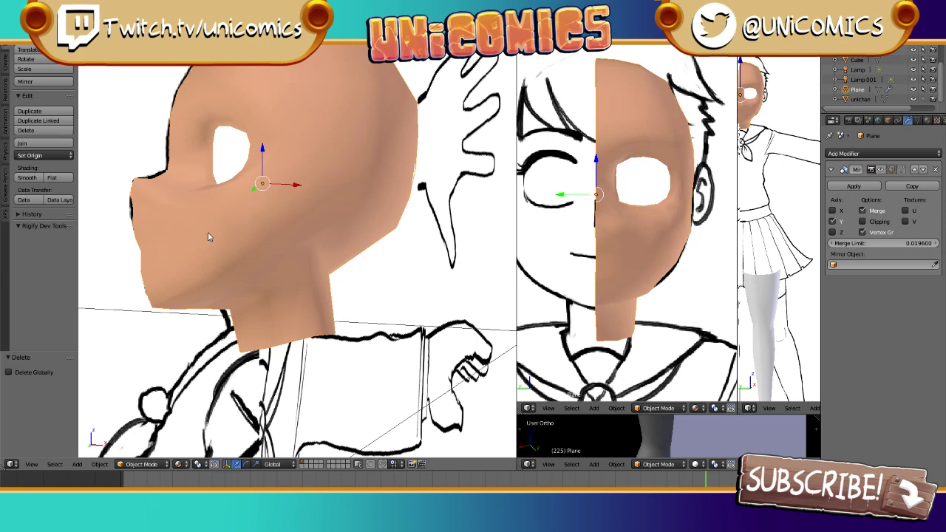
pyautogui.moveTo(208, 232)
pyautogui.mouseDown(button='middle')
pyautogui.moveTo(358, 231)
pyautogui.moveTo(163, 226)
pyautogui.moveTo(311, 250)
pyautogui.moveTo(244, 260)
pyautogui.moveTo(195, 256)
pyautogui.moveTo(272, 254)
pyautogui.moveTo(170, 246)
pyautogui.moveTo(276, 247)
pyautogui.moveTo(120, 249)
pyautogui.moveTo(311, 266)
pyautogui.moveTo(169, 279)
pyautogui.moveTo(148, 276)
pyautogui.moveTo(205, 237)
pyautogui.moveTo(498, 236)
pyautogui.moveTo(211, 195)
pyautogui.moveTo(148, 281)
pyautogui.mouseUp(button='middle')
pyautogui.scroll(-4, 269, 257)
pyautogui.moveTo(270, 257); pyautogui.dragTo(346, 243, button='middle')
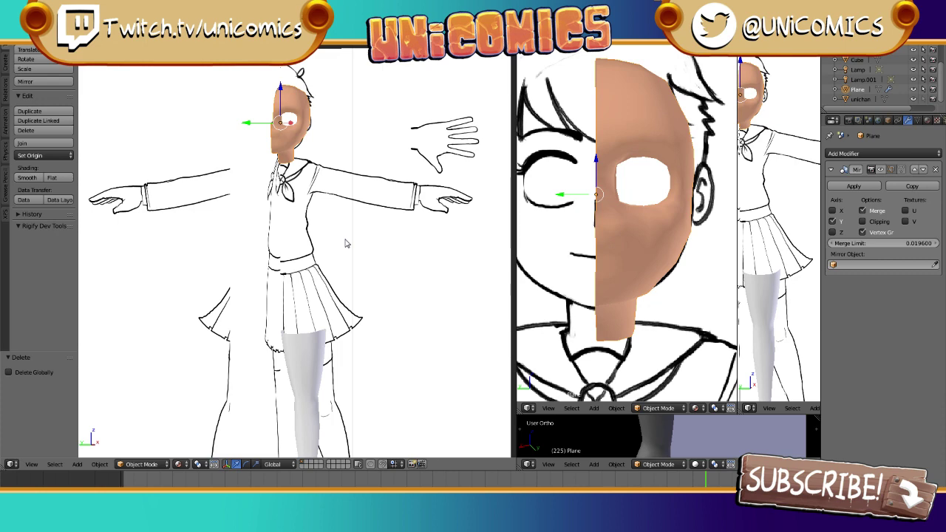
pyautogui.scroll(-5, 365, 195)
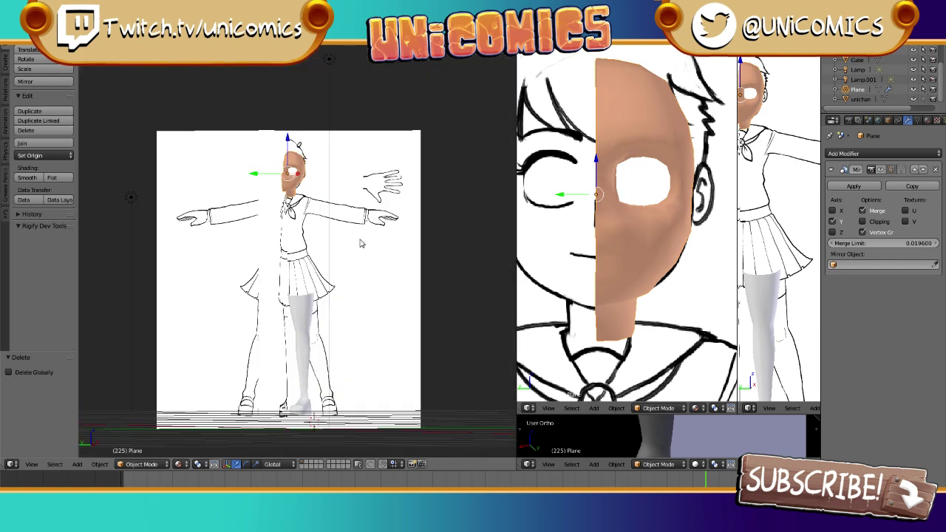
pyautogui.moveTo(359, 244); pyautogui.dragTo(325, 255, button='middle')
pyautogui.scroll(-5, 325, 255)
pyautogui.scroll(5, 325, 255)
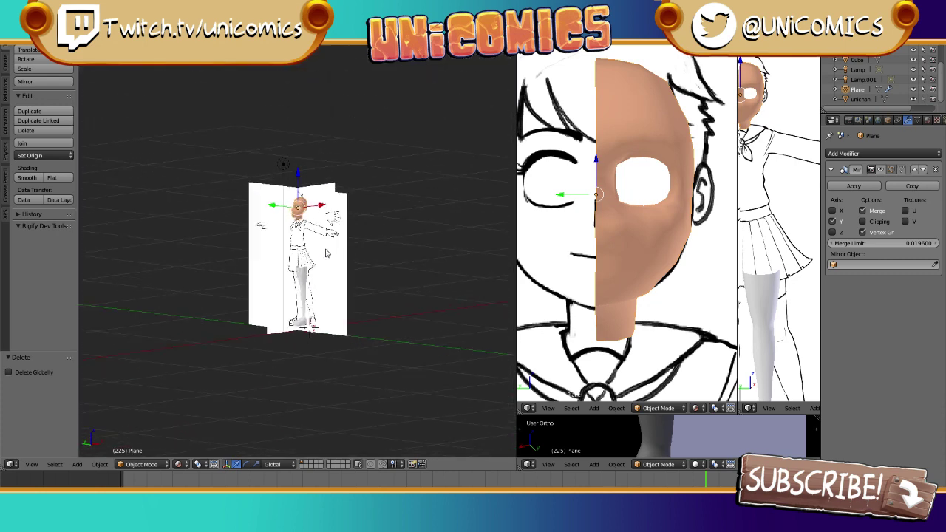
pyautogui.scroll(4, 325, 255)
pyautogui.scroll(-2, 325, 255)
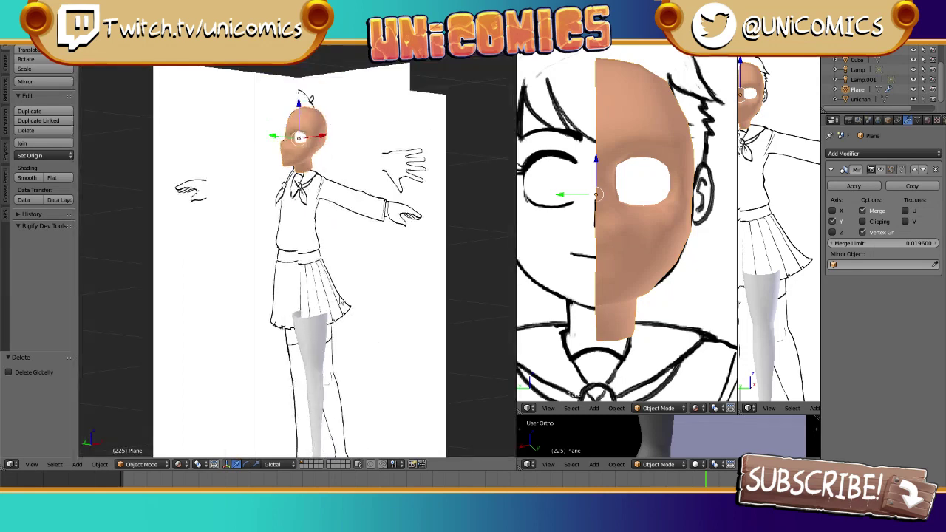
pyautogui.scroll(-2, 319, 340)
pyautogui.scroll(2, 330, 314)
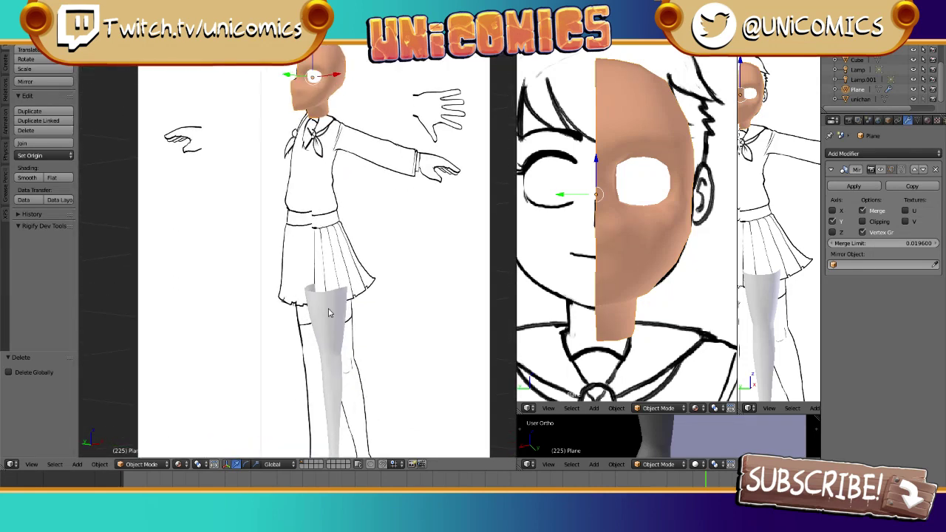
# Compare the leg mesh with the skirt and leg outlines, and check the whole figure against the front reference drawing
pyautogui.scroll(3, 337, 319)
pyautogui.scroll(3, 374, 245)
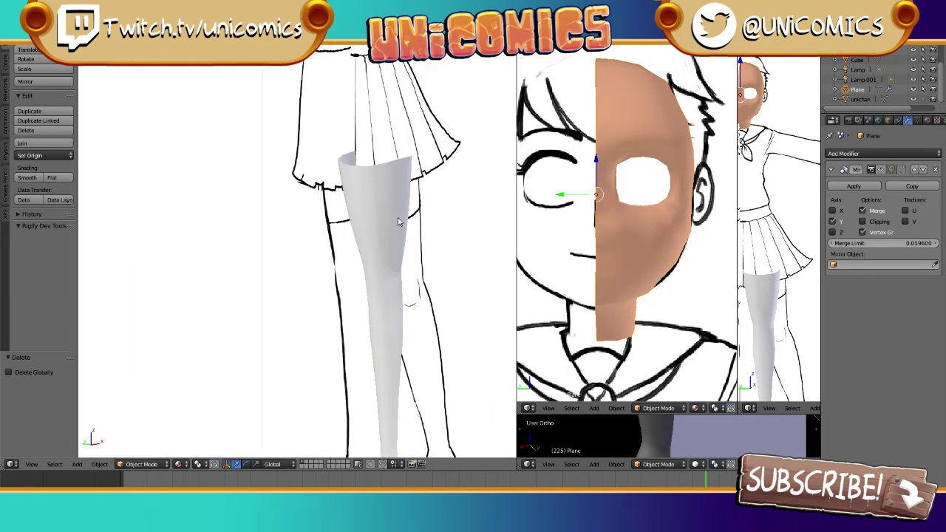
pyautogui.scroll(-2, 395, 221)
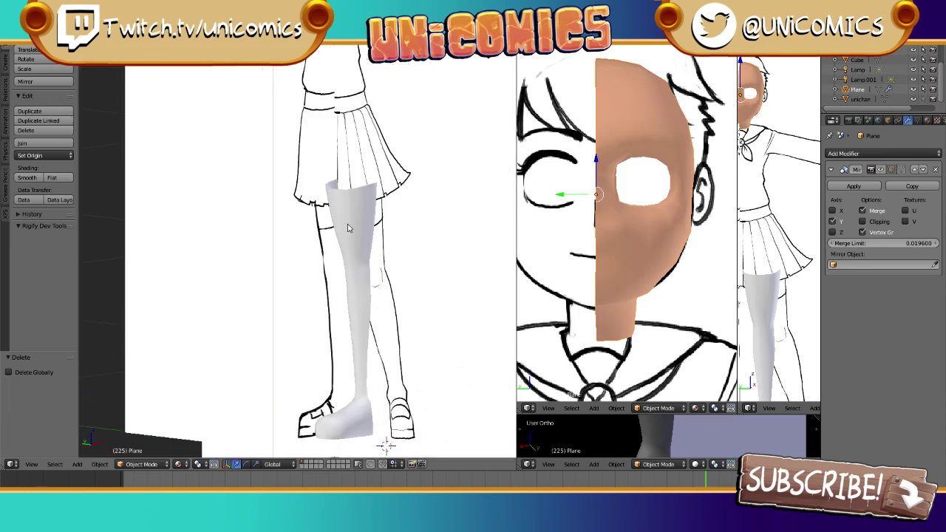
pyautogui.scroll(-3, 348, 227)
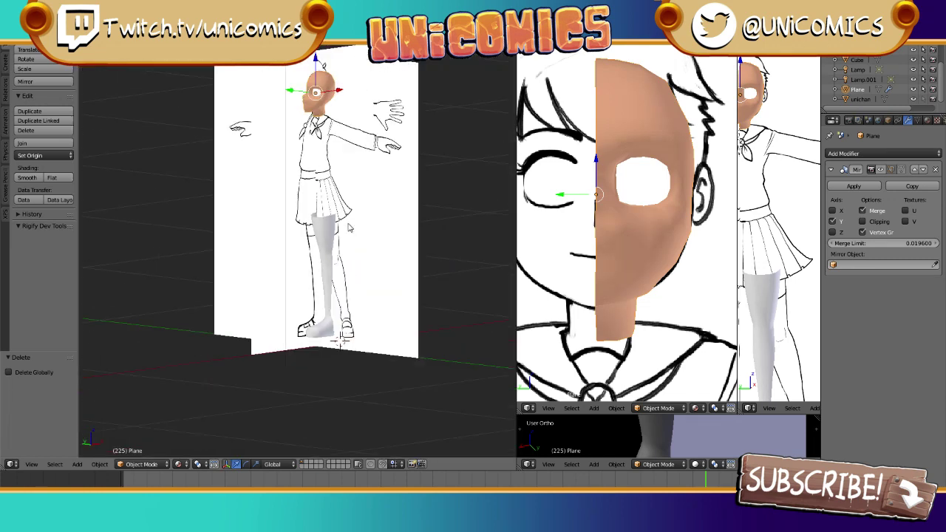
pyautogui.scroll(3, 348, 228)
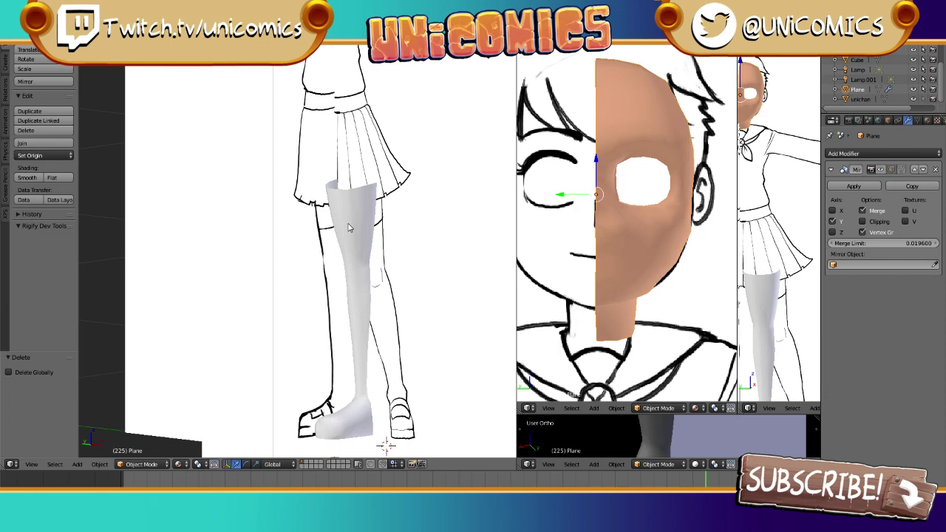
pyautogui.press('KP_1')
pyautogui.scroll(3, 370, 226)
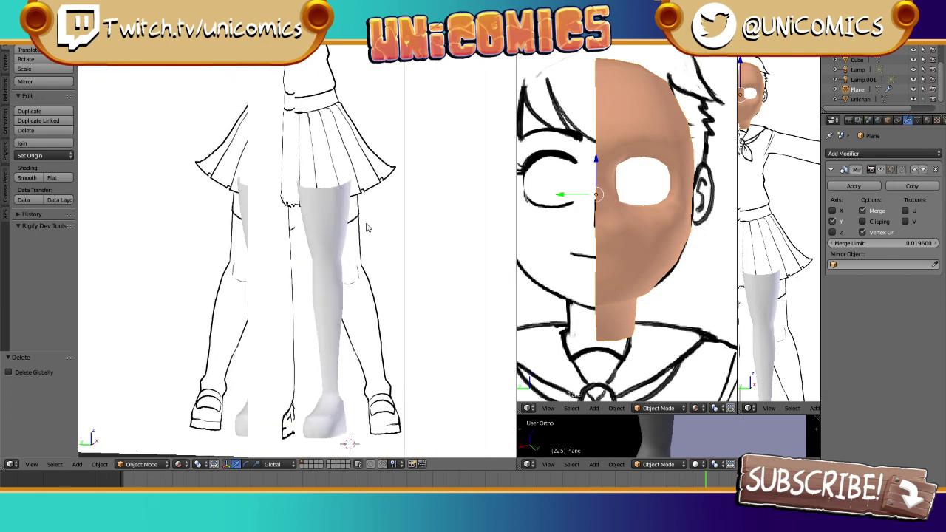
pyautogui.keyDown('shift'); pyautogui.moveTo(367, 187); pyautogui.dragTo(345, 305, button='middle'); pyautogui.keyUp('shift')
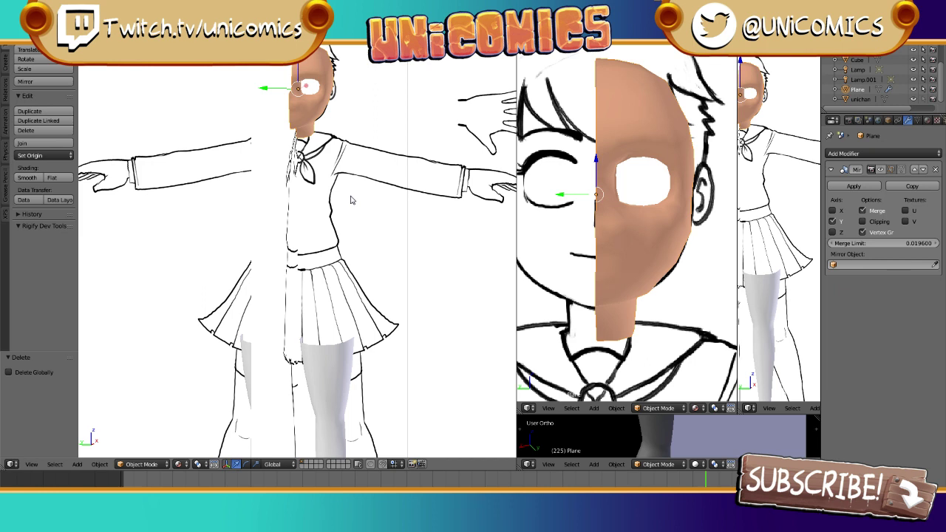
pyautogui.scroll(-1, 352, 199)
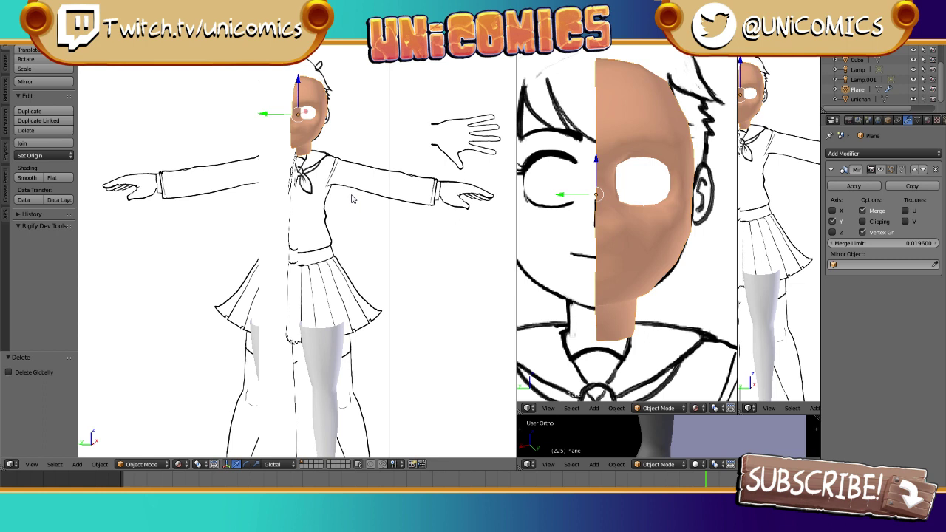
pyautogui.scroll(-1, 352, 198)
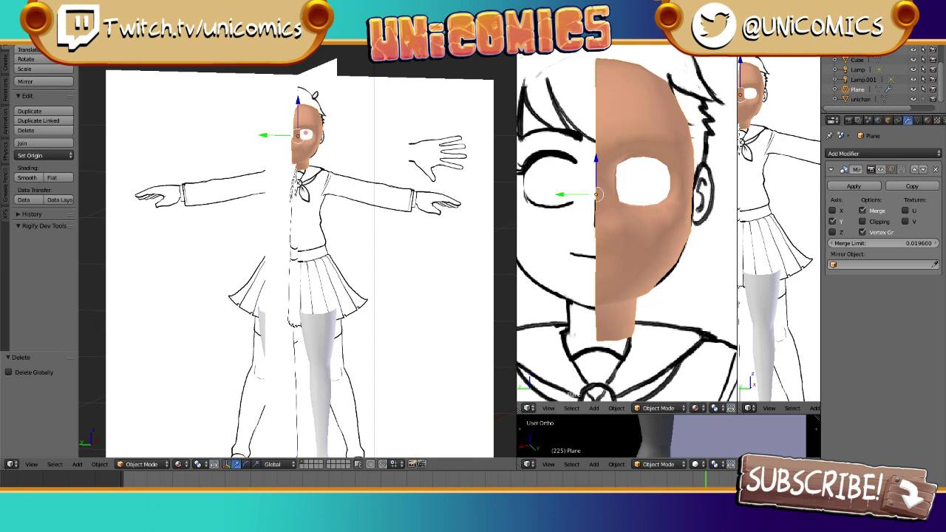
pyautogui.scroll(-1, 368, 189)
pyautogui.scroll(4, 391, 251)
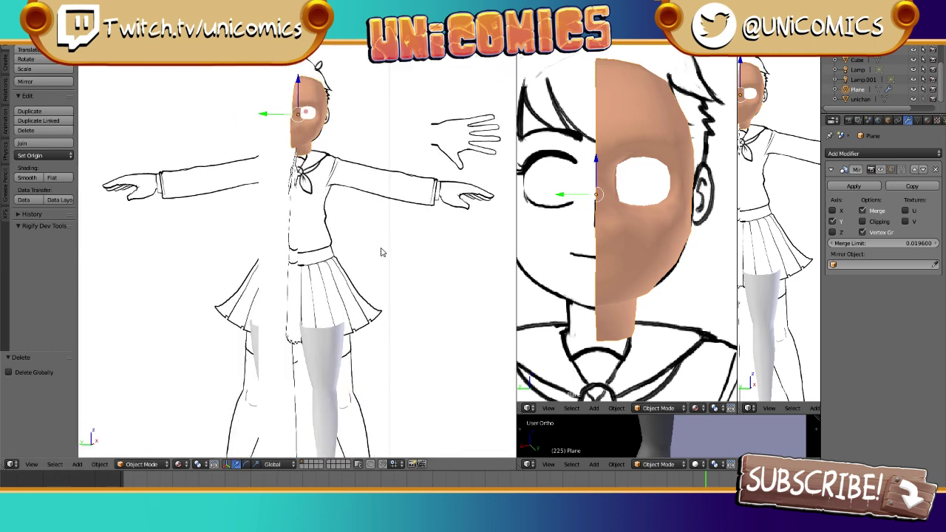
pyautogui.scroll(-1, 355, 183)
# Examine the torso and skirt area between the head and leg meshes against the side reference drawing
pyautogui.moveTo(352, 206)
pyautogui.mouseDown(button='middle')
pyautogui.moveTo(370, 208)
pyautogui.moveTo(261, 211)
pyautogui.moveTo(258, 188)
pyautogui.moveTo(405, 197)
pyautogui.moveTo(235, 200)
pyautogui.moveTo(360, 205)
pyautogui.moveTo(344, 197)
pyautogui.mouseUp(button='middle')
pyautogui.scroll(-5, 342, 197)
pyautogui.scroll(6, 344, 197)
pyautogui.moveTo(353, 153); pyautogui.dragTo(327, 117, button='middle')
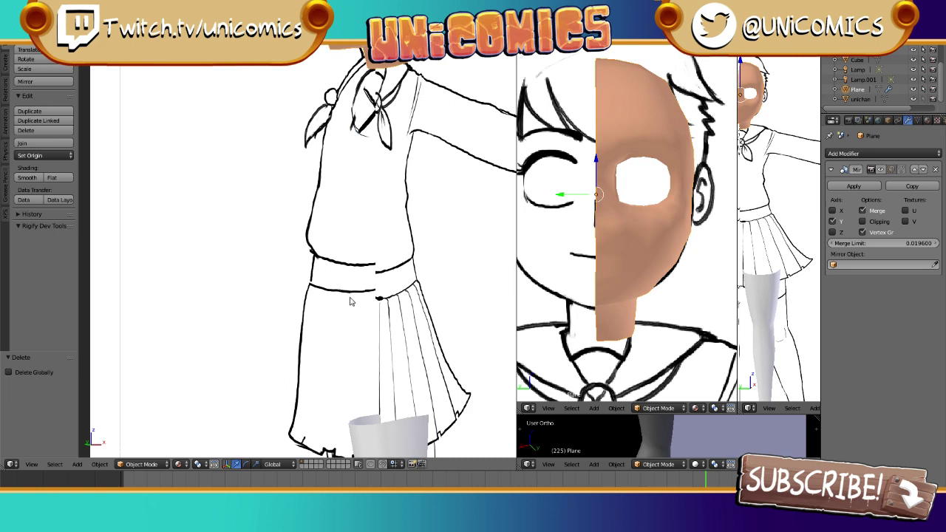
pyautogui.scroll(-3, 356, 309)
pyautogui.scroll(-3, 356, 308)
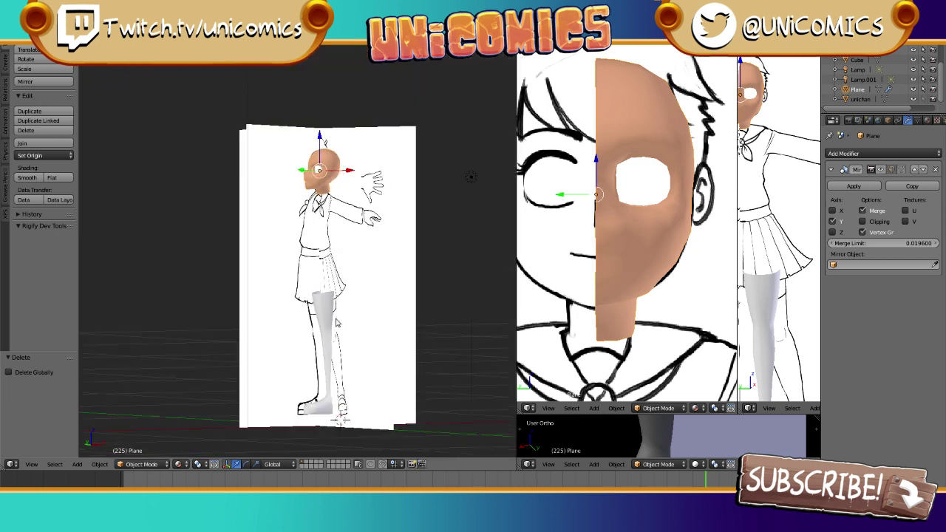
pyautogui.moveTo(325, 278)
pyautogui.mouseDown(button='middle')
pyautogui.moveTo(382, 310)
pyautogui.moveTo(362, 317)
pyautogui.moveTo(285, 279)
pyautogui.moveTo(318, 288)
pyautogui.moveTo(277, 291)
pyautogui.moveTo(306, 280)
pyautogui.moveTo(307, 258)
pyautogui.moveTo(424, 285)
pyautogui.moveTo(328, 291)
pyautogui.mouseUp(button='middle')
pyautogui.scroll(5, 307, 258)
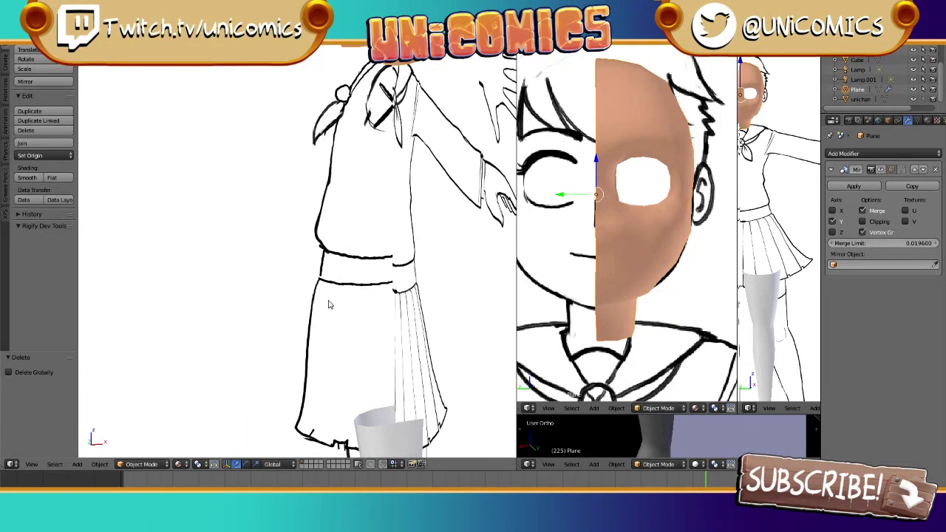